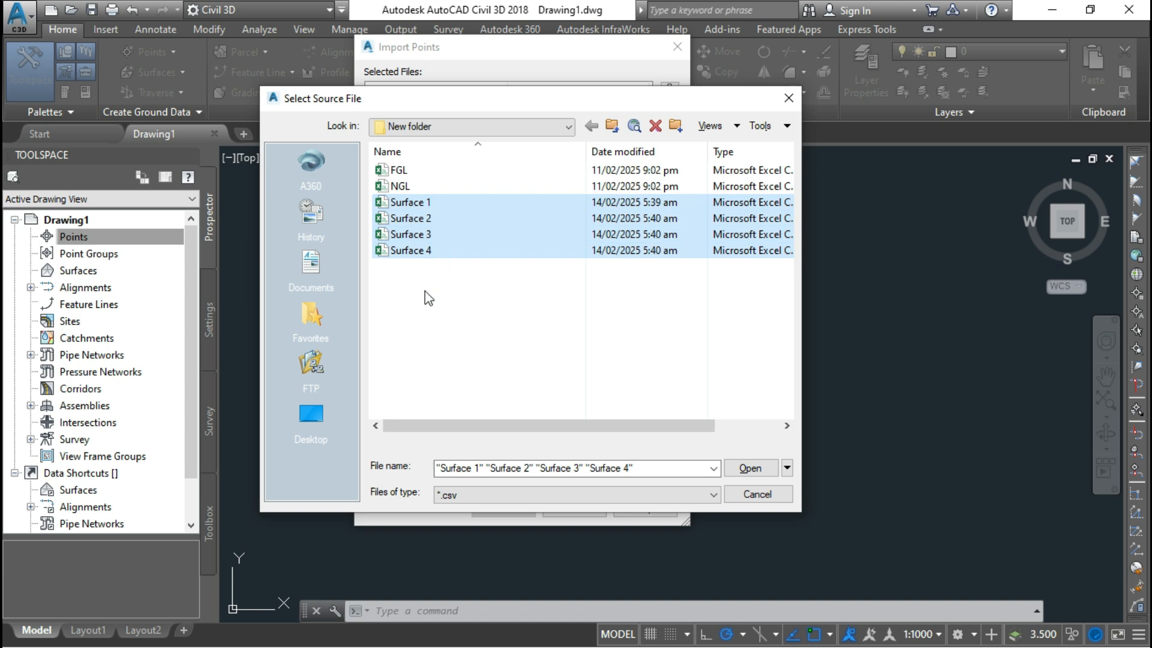
# Load only the Surface 1 CSV file for point import and set the file format to PENZD (comma delimited).
pyautogui.click(426, 291)
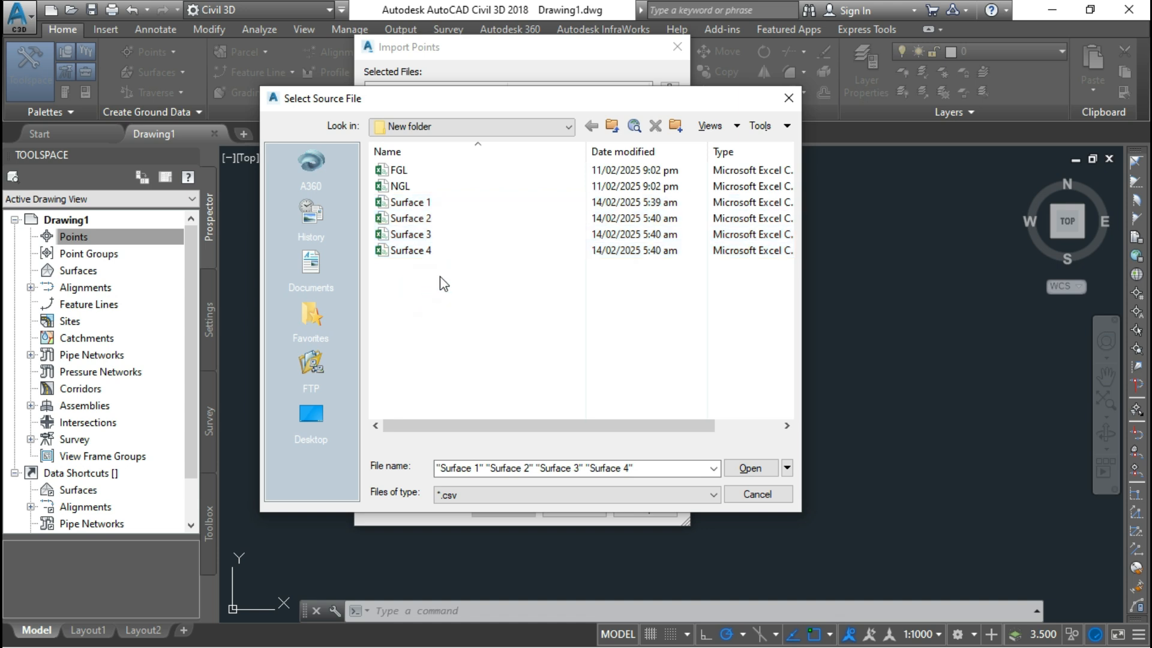
pyautogui.click(419, 207)
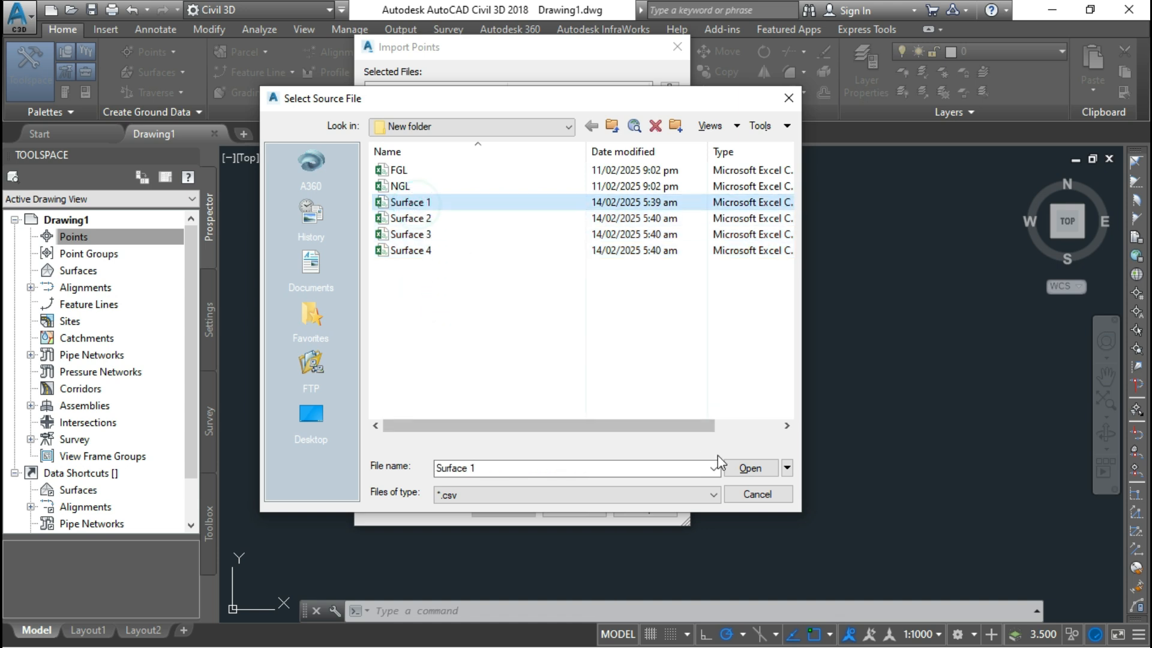
pyautogui.click(749, 468)
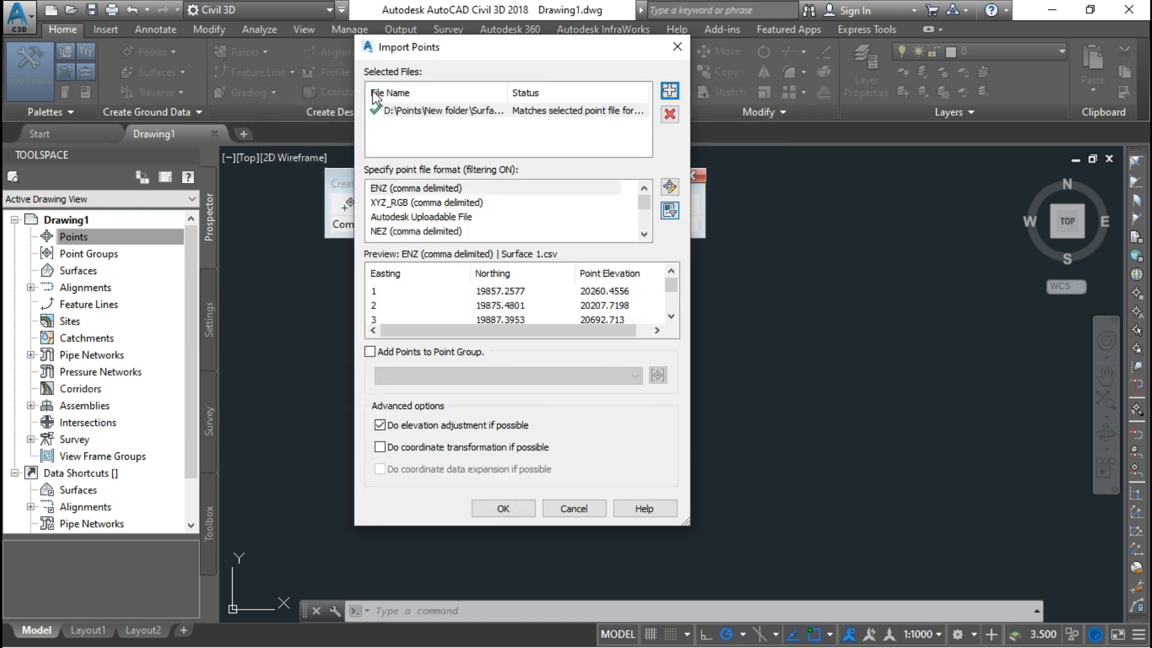
pyautogui.click(443, 217)
pyautogui.scroll(-1, 441, 222)
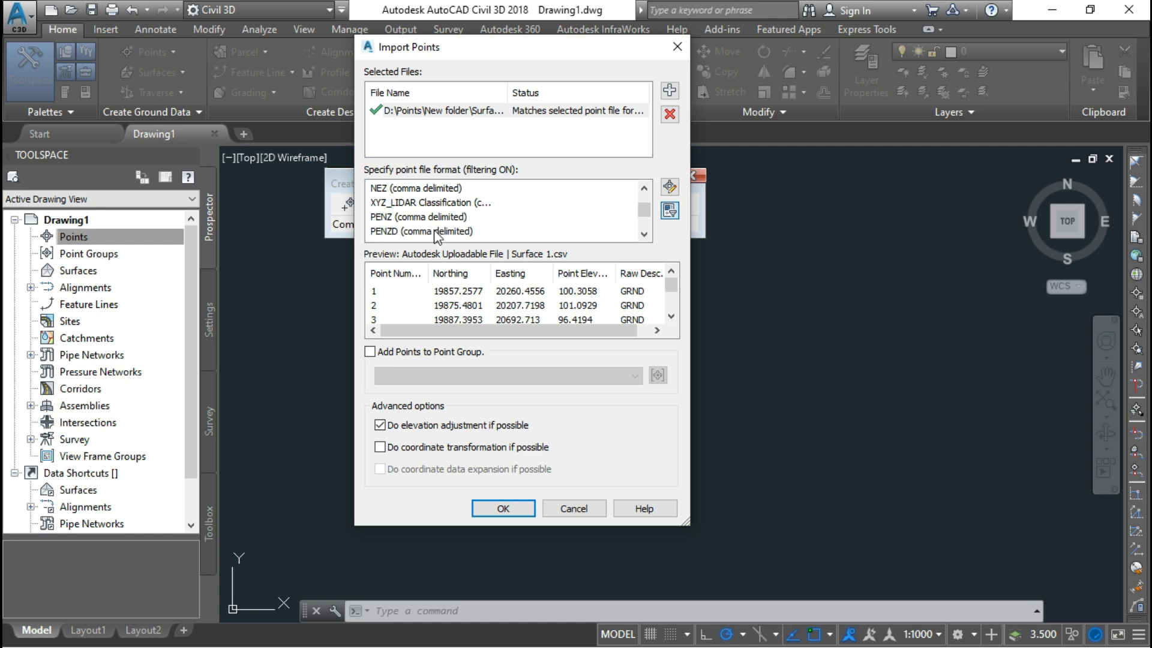
pyautogui.click(433, 232)
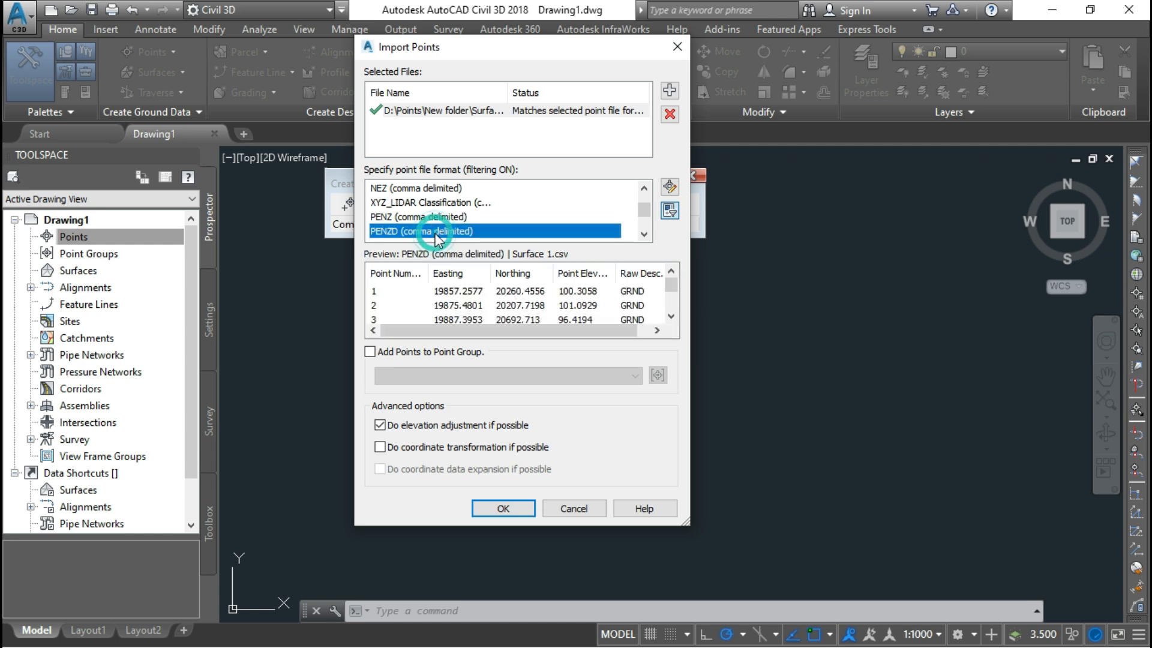
# Assign the Surface 1 points to a new point group named Surface1 and import them.
pyautogui.click(369, 352)
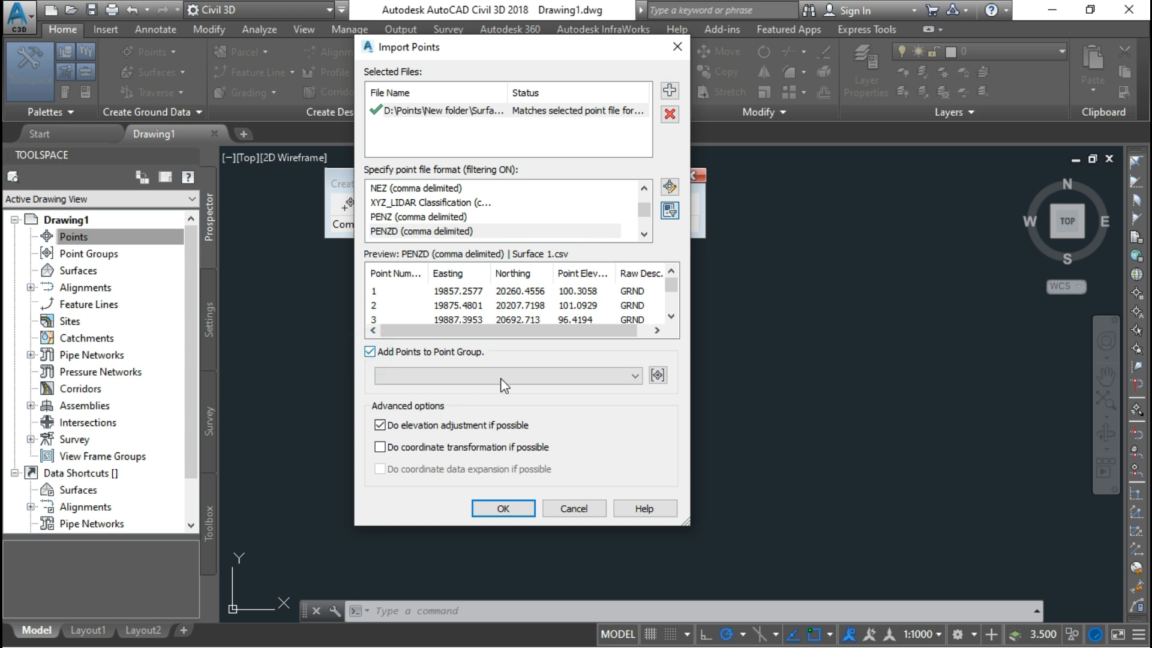
pyautogui.click(658, 375)
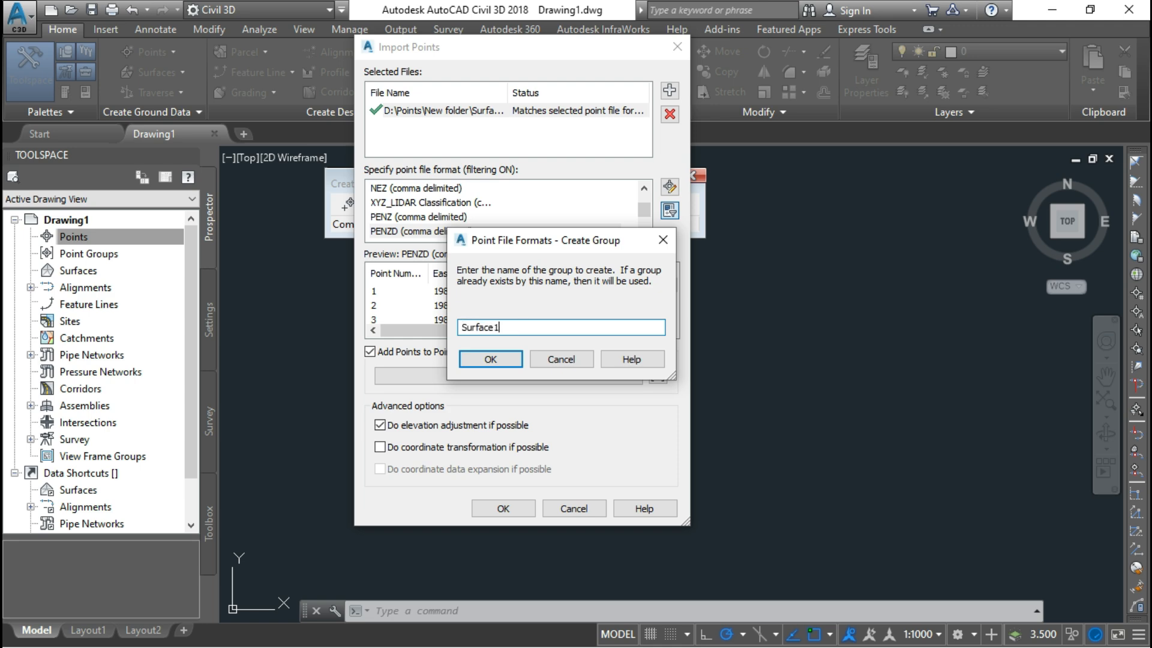
pyautogui.click(490, 358)
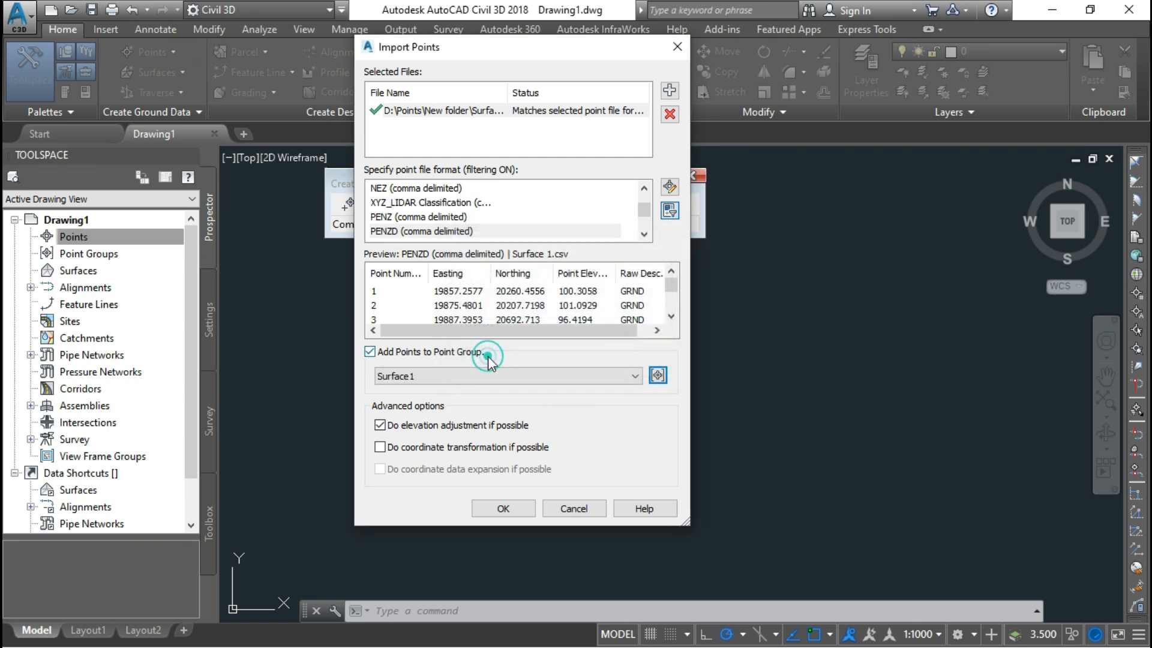
pyautogui.click(503, 508)
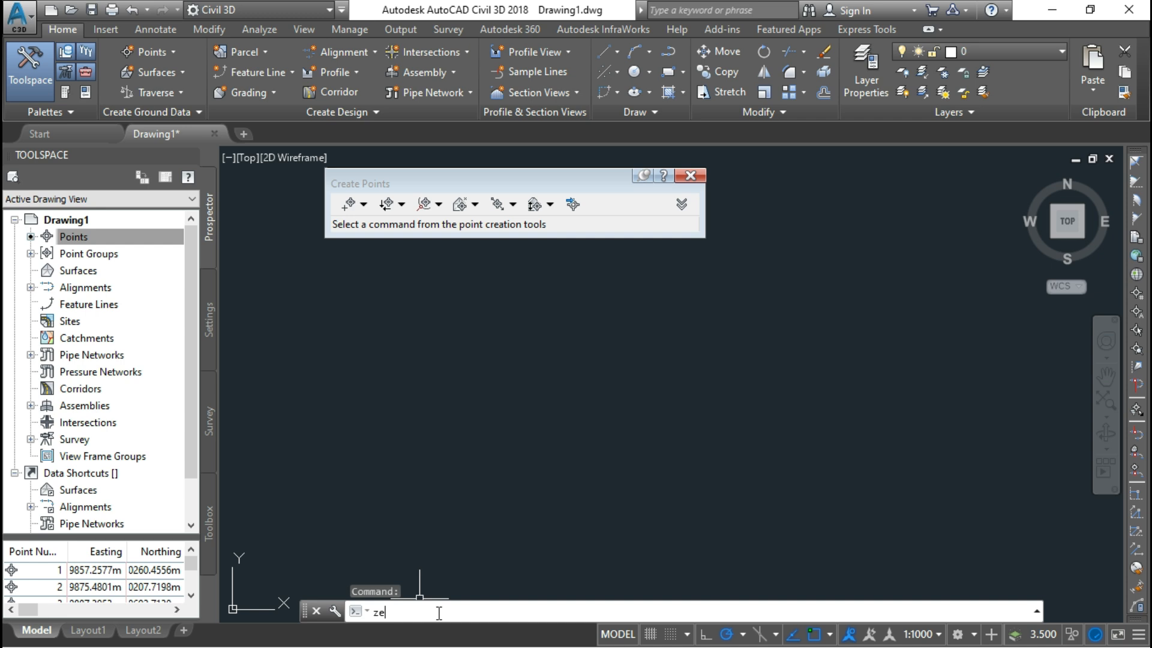
# Start another point import with the Surface 2 CSV file, using the PENZD (comma delimited) format.
pyautogui.press('Return')
pyautogui.moveTo(561, 385); pyautogui.dragTo(385, 391, button='middle')
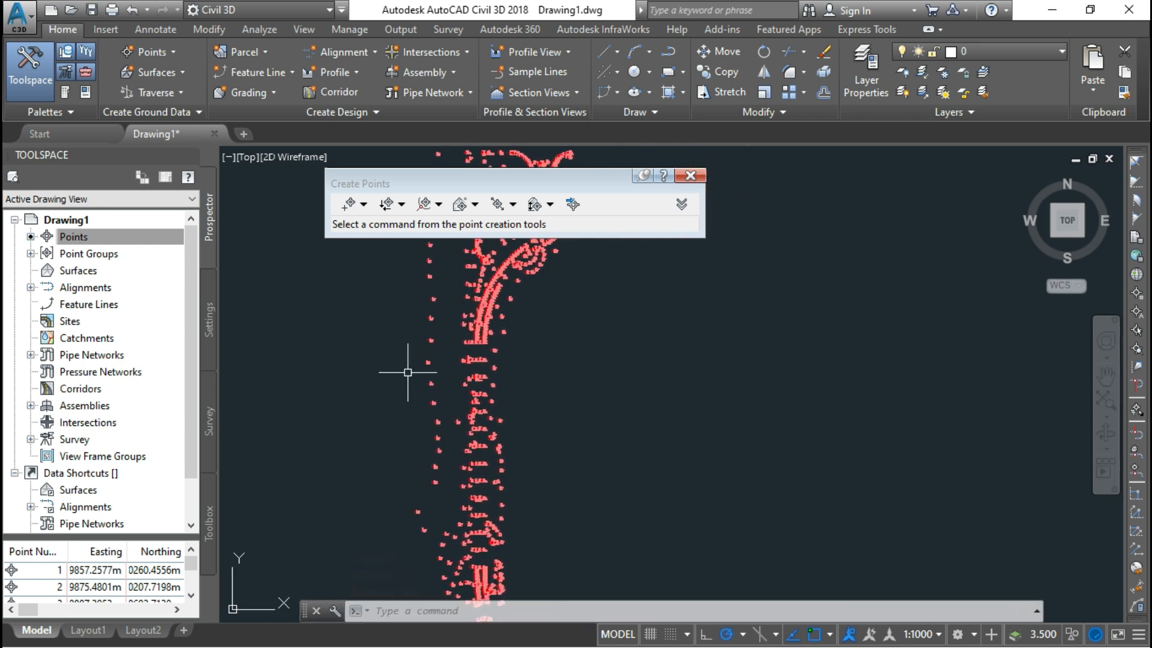
pyautogui.click(572, 205)
pyautogui.click(670, 92)
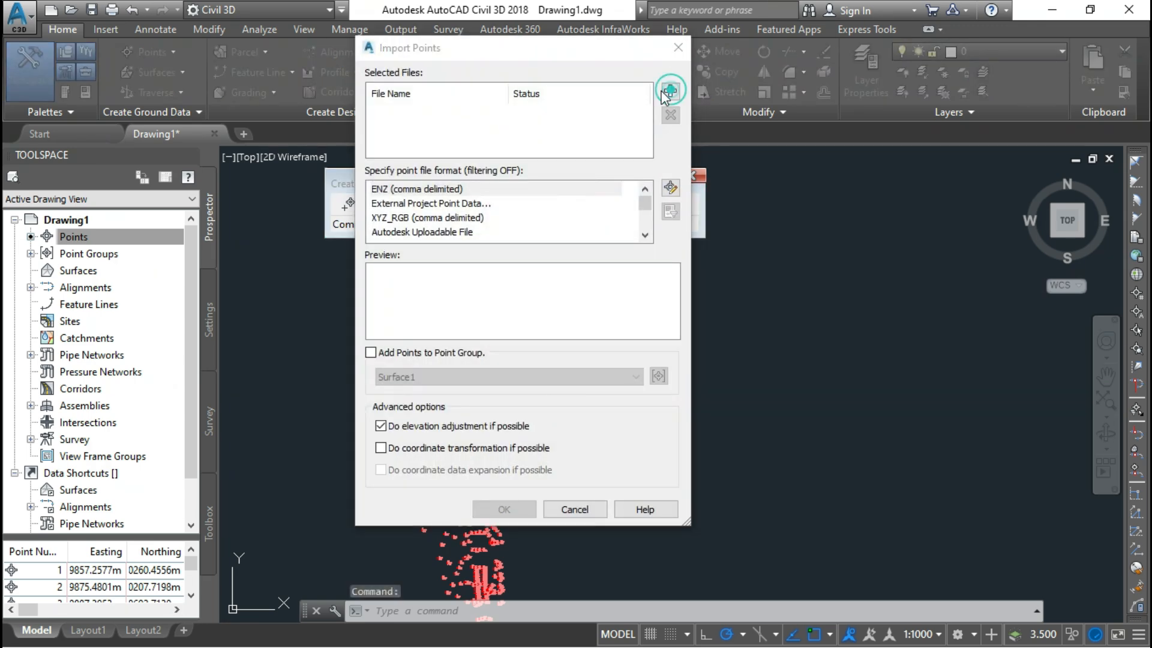
pyautogui.click(420, 221)
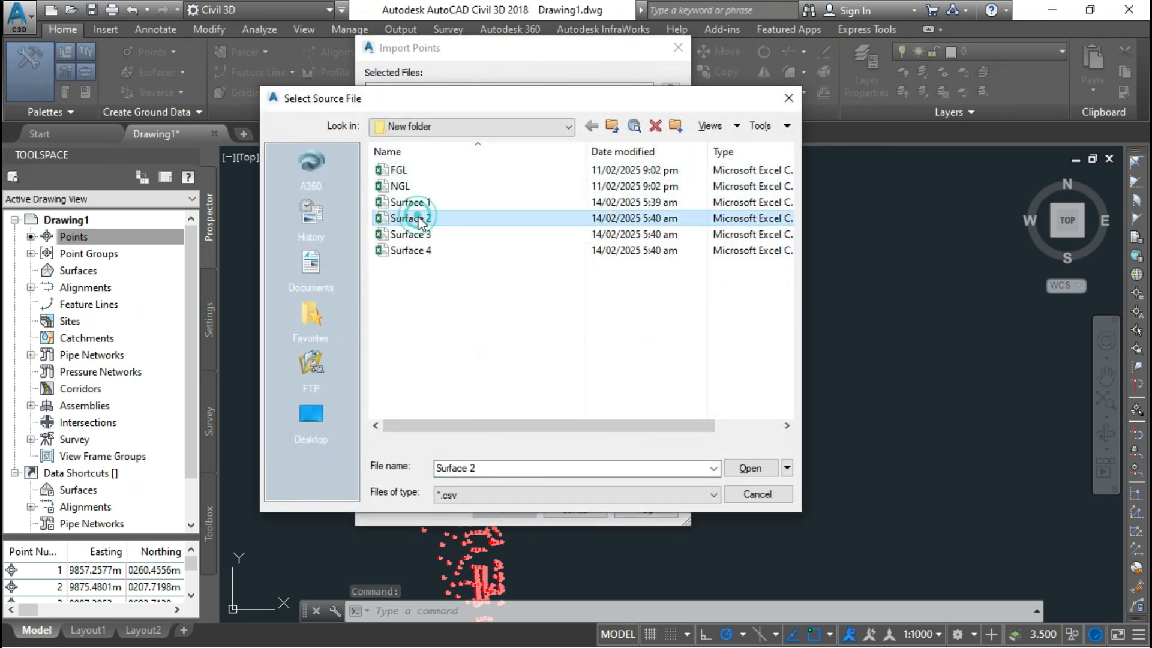
pyautogui.click(749, 468)
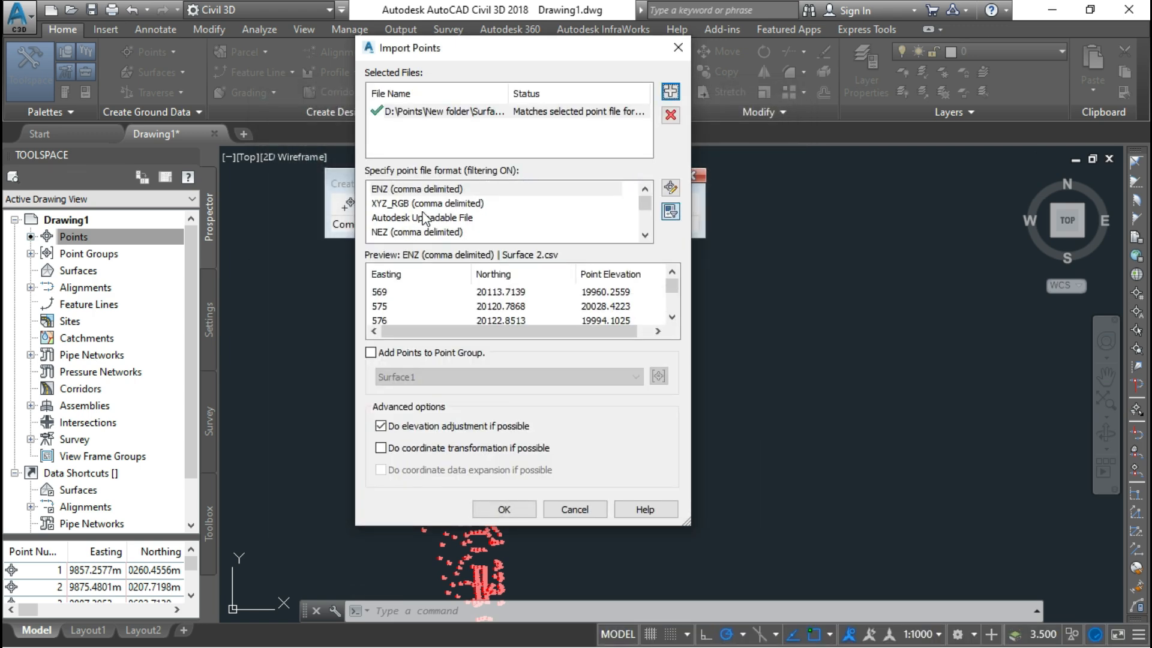
pyautogui.click(423, 217)
pyautogui.scroll(-1, 423, 211)
pyautogui.click(423, 231)
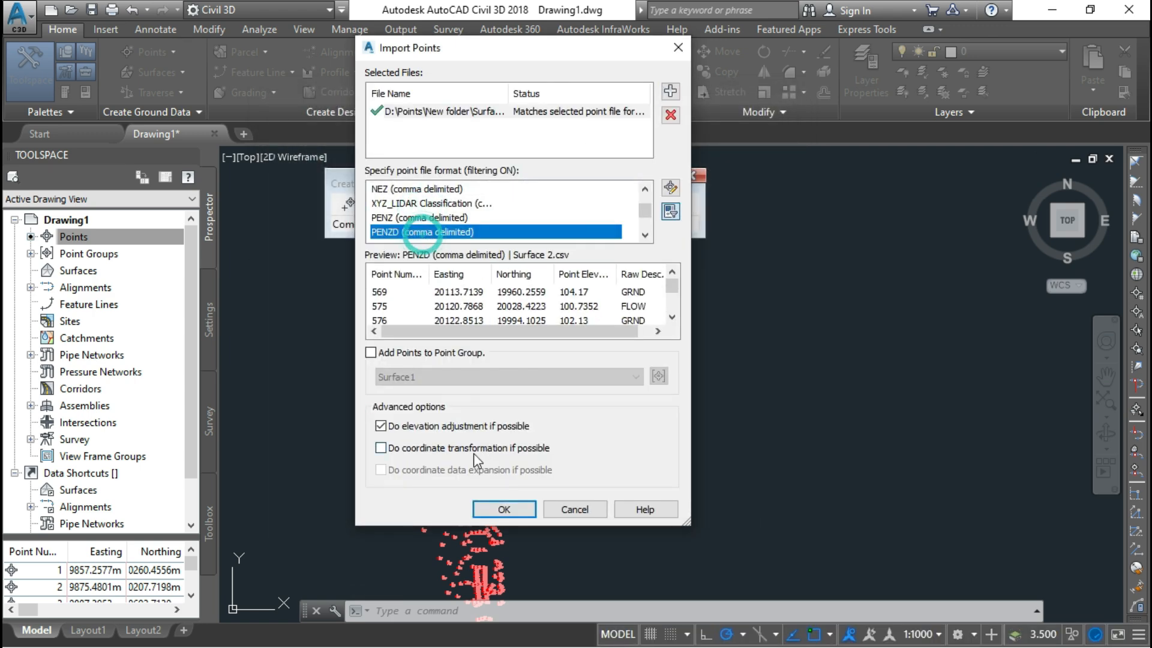
# Assign the Surface 2 points to a new point group named Surface2 and import them.
pyautogui.click(371, 352)
pyautogui.click(658, 376)
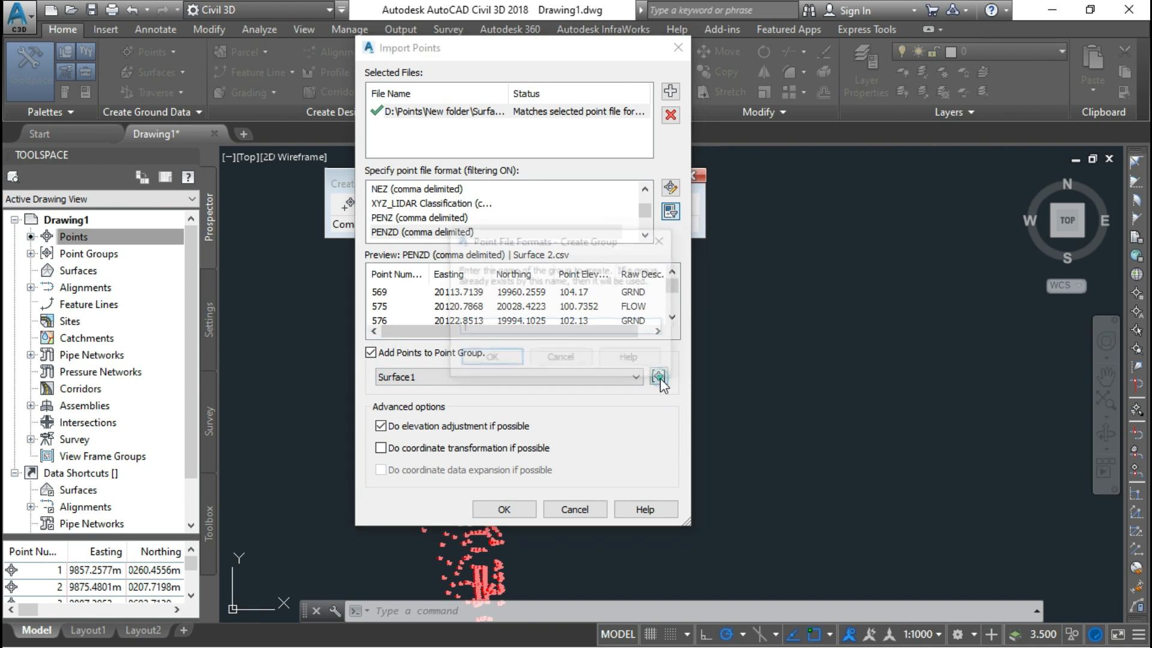
pyautogui.write('Surface2')
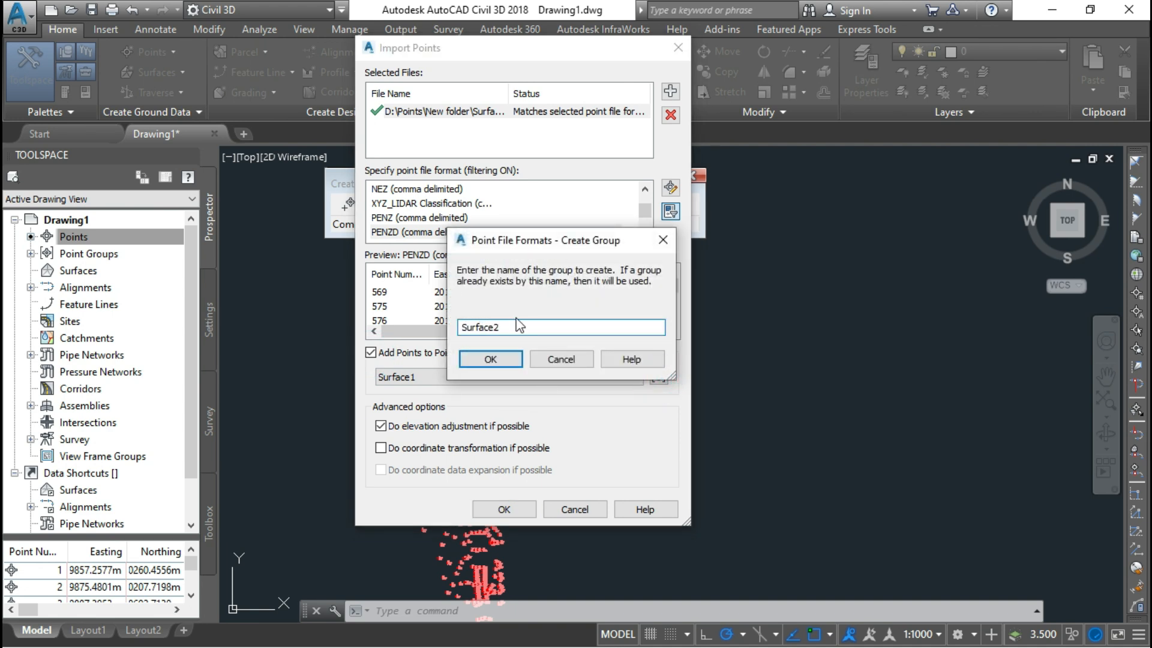
pyautogui.click(509, 359)
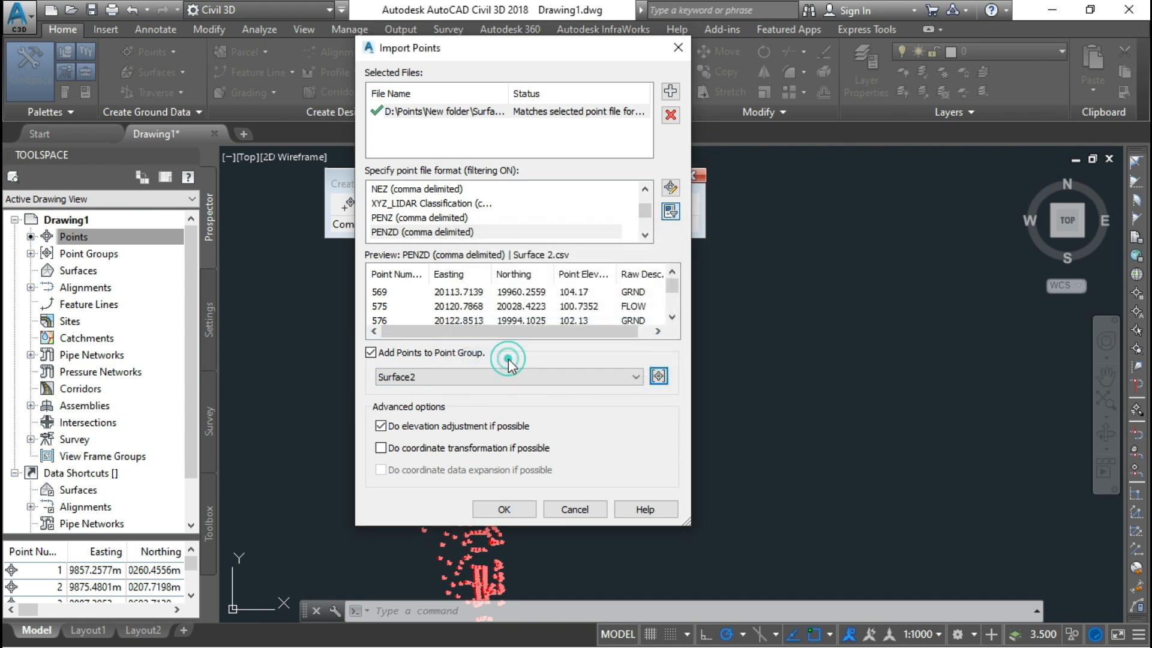
pyautogui.click(516, 509)
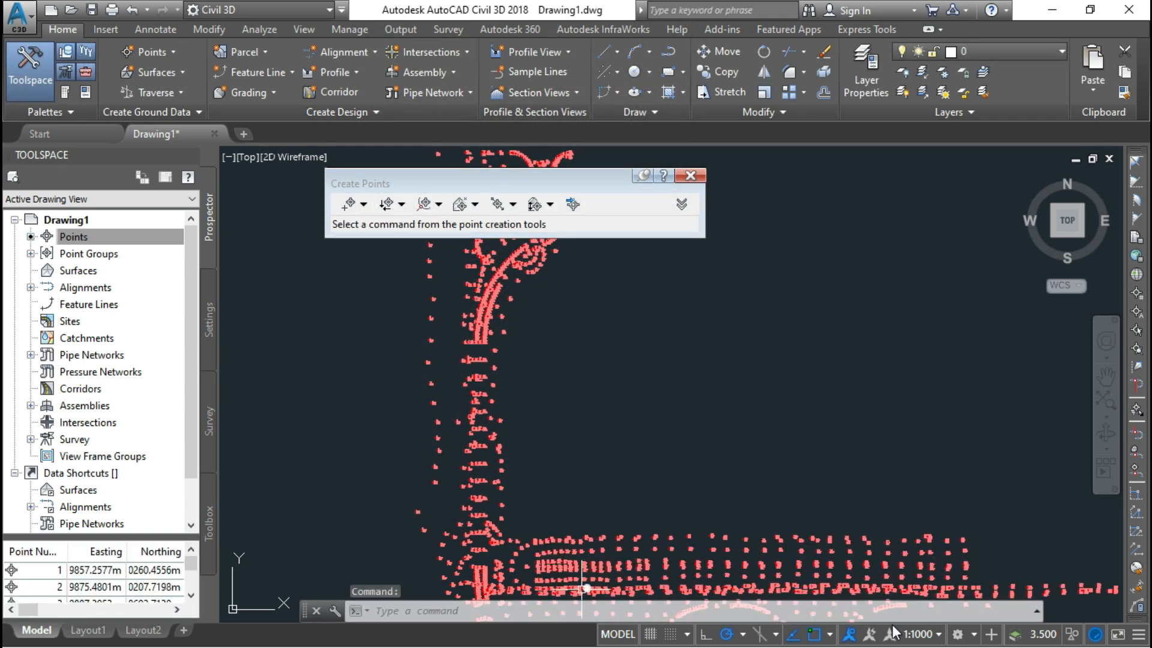
# Start another point import with the Surface 3 CSV file, using the PENZD (comma delimited) format.
pyautogui.click(575, 210)
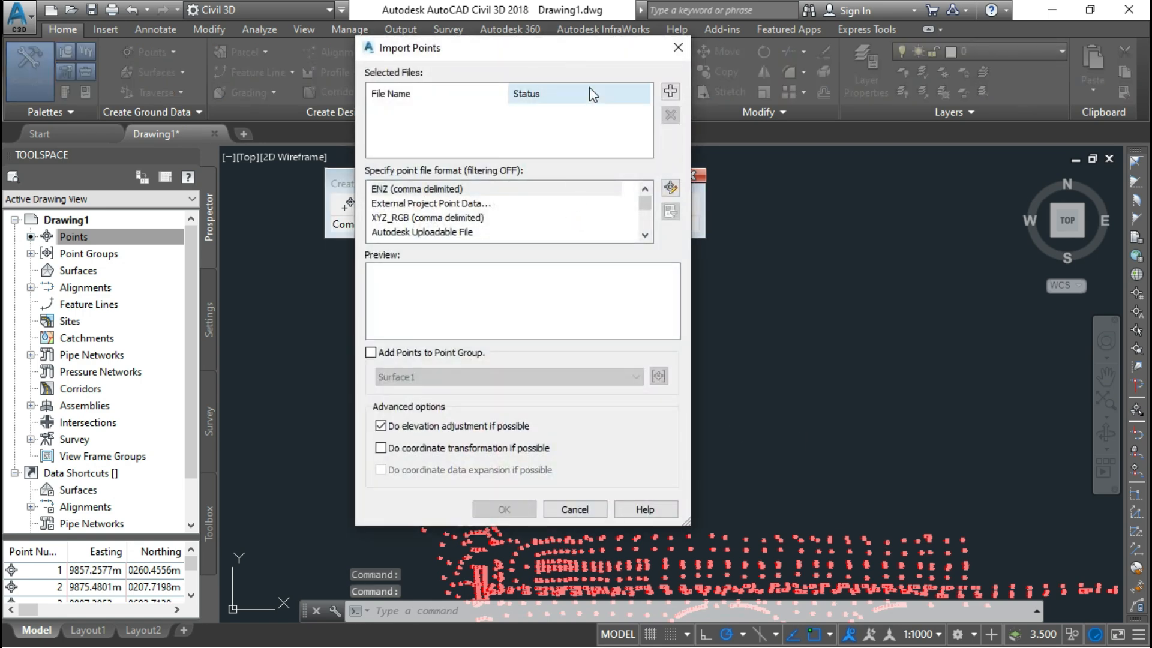
pyautogui.click(670, 91)
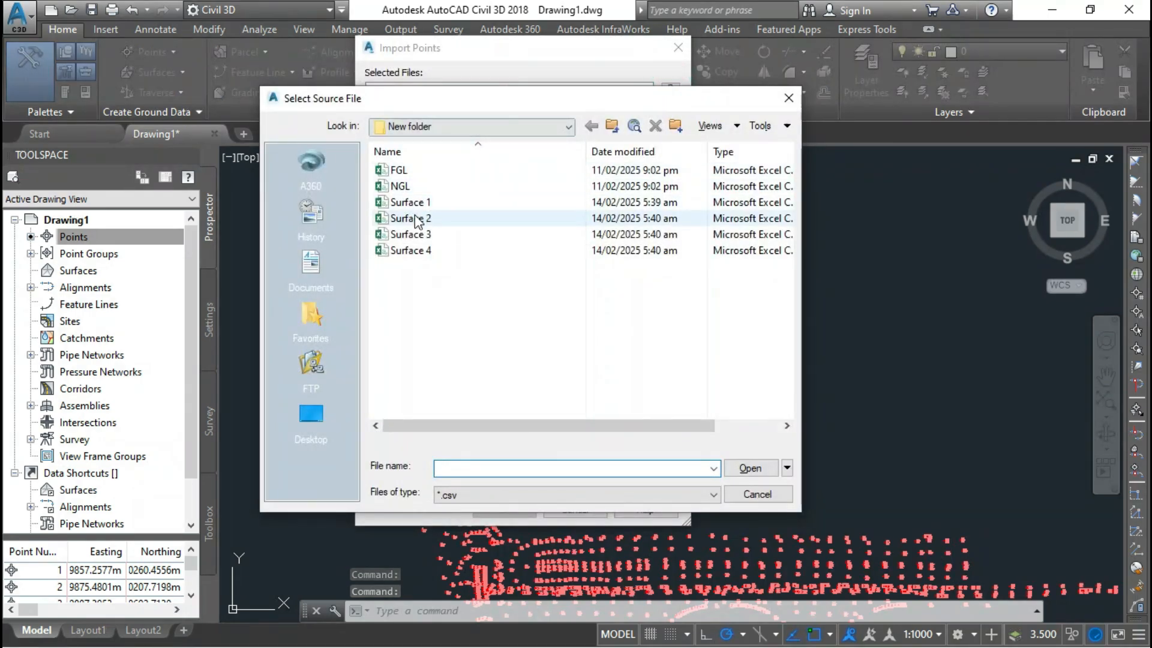
pyautogui.click(415, 235)
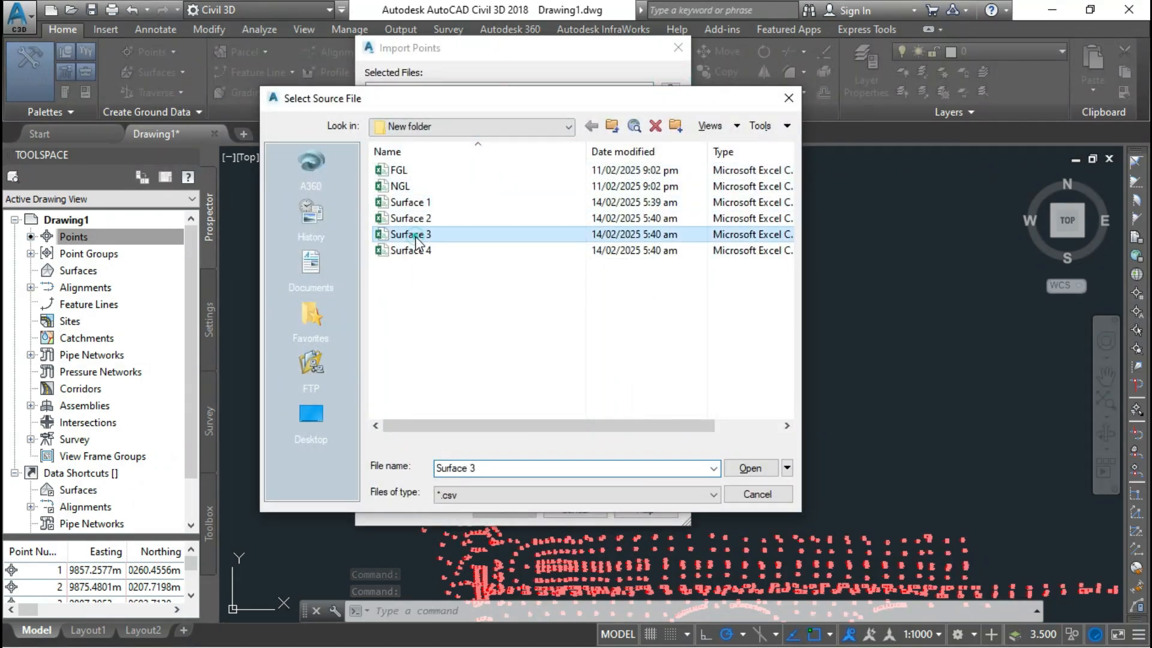
pyautogui.click(744, 469)
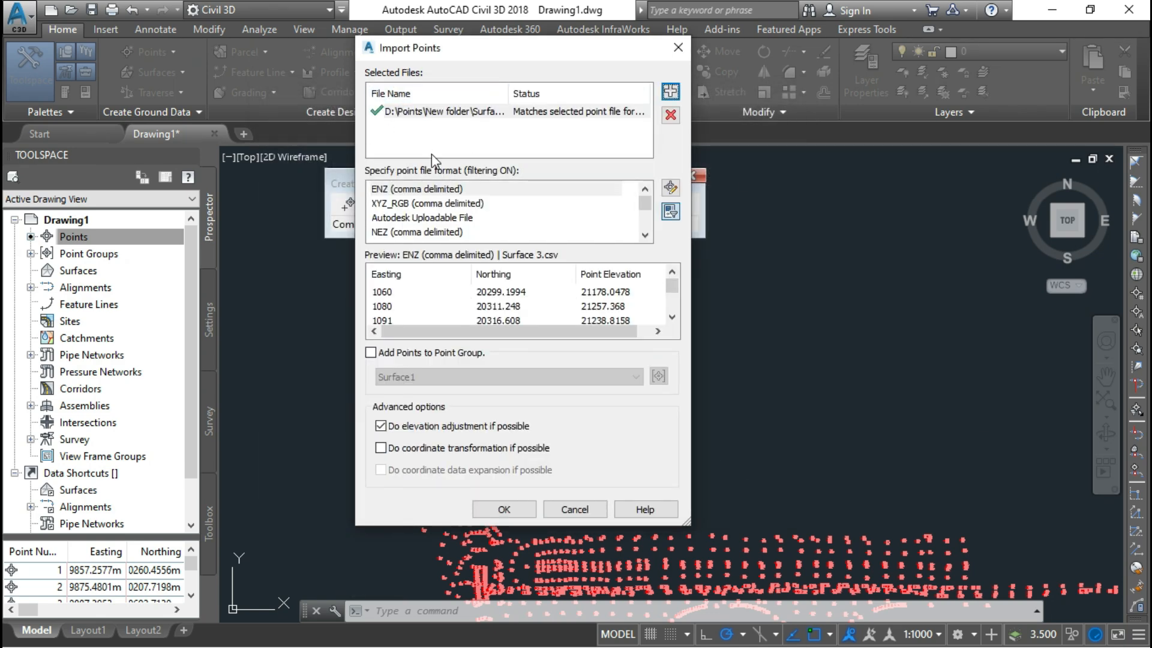
pyautogui.click(433, 233)
pyautogui.click(433, 233)
pyautogui.scroll(-1, 433, 233)
pyautogui.click(430, 233)
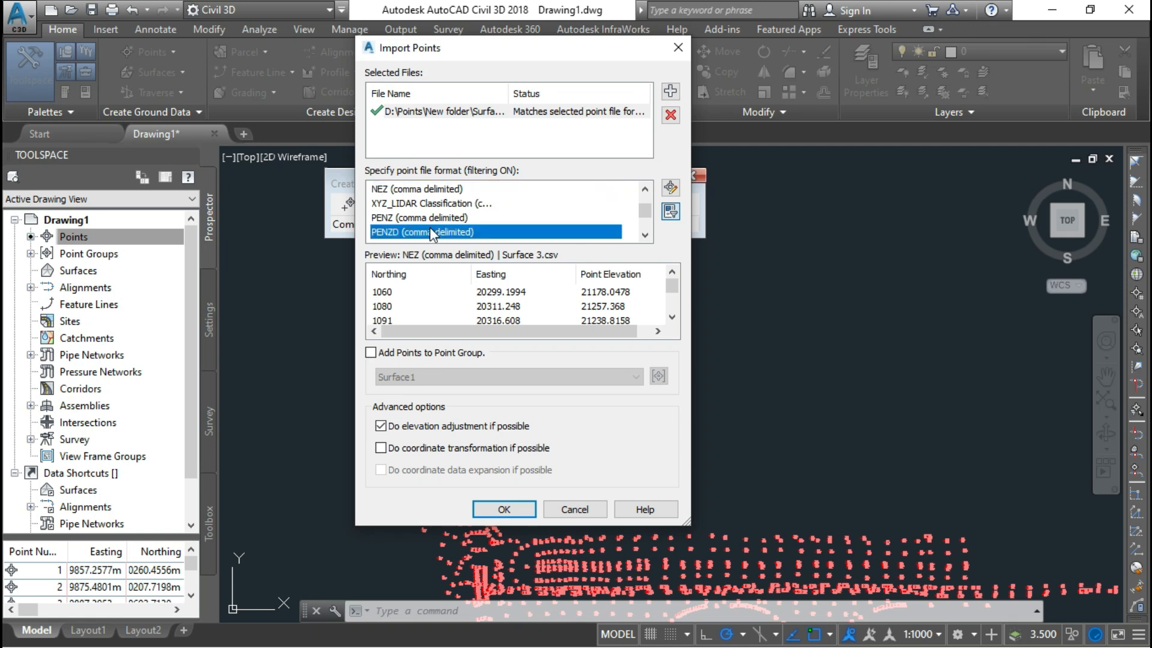
# Assign the Surface 3 points to a new point group named Surface3 and import them.
pyautogui.click(371, 352)
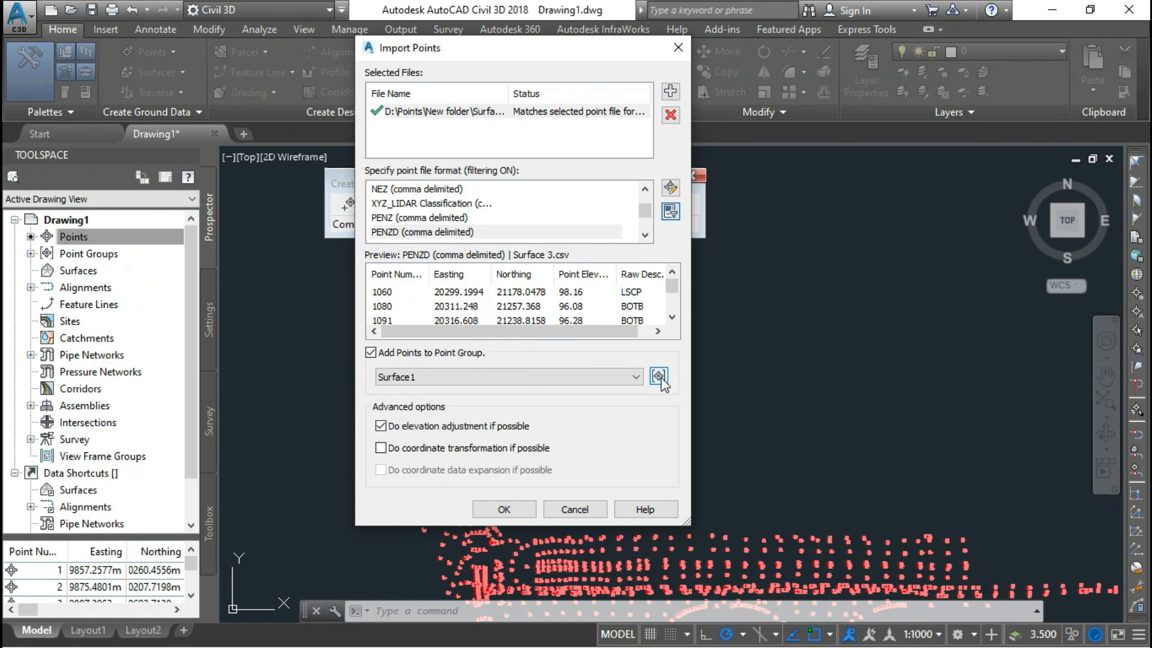
pyautogui.click(658, 377)
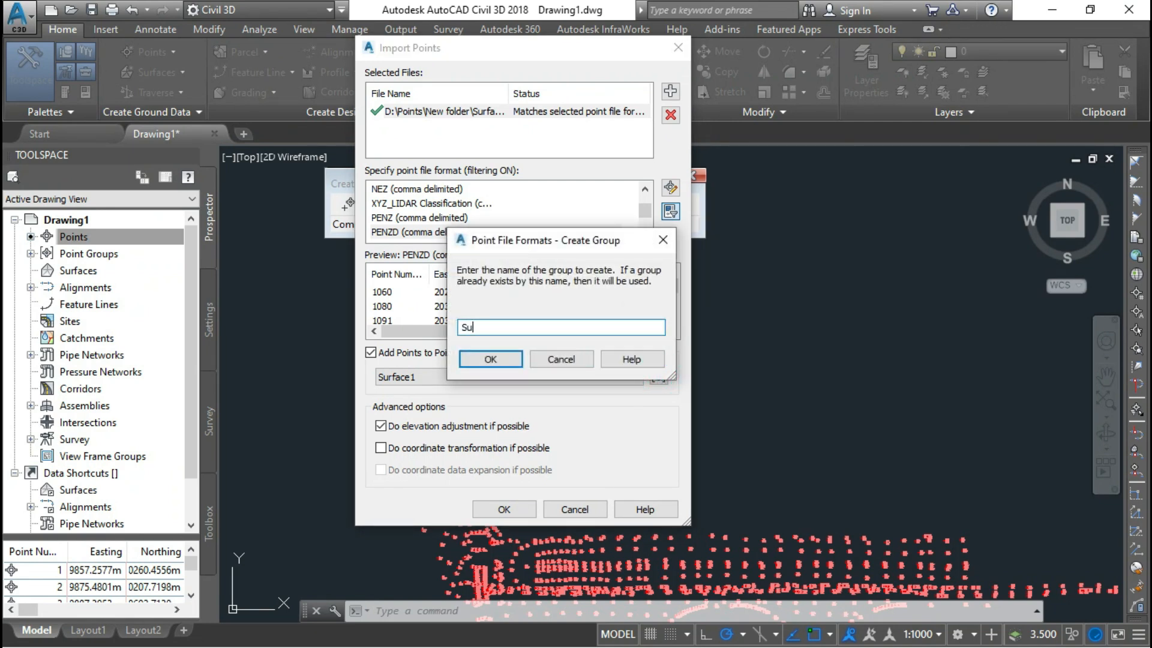
pyautogui.click(518, 362)
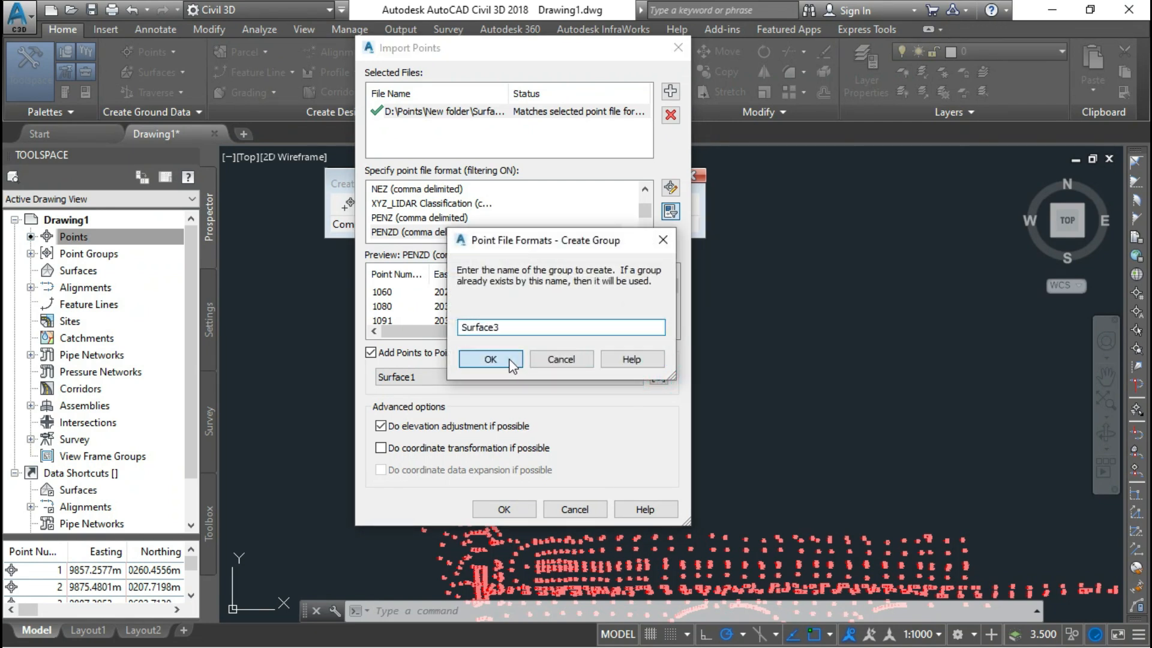
pyautogui.click(504, 509)
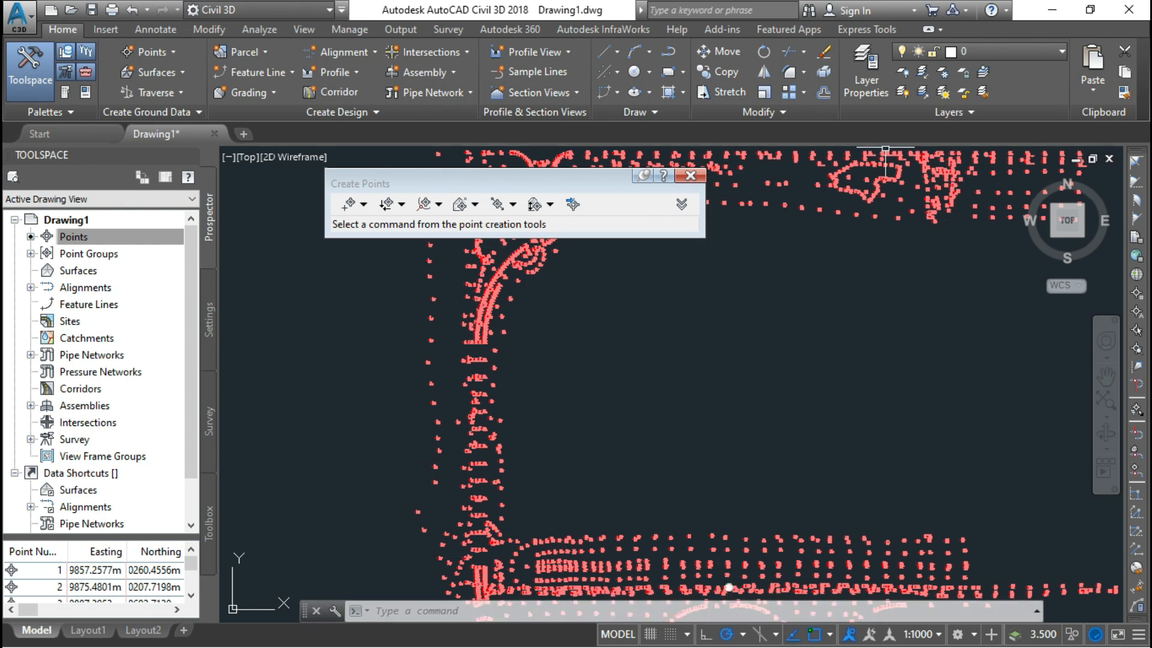
# Start another point import with the Surface 4 CSV file, using the PENZD (comma delimited) format.
pyautogui.click(571, 205)
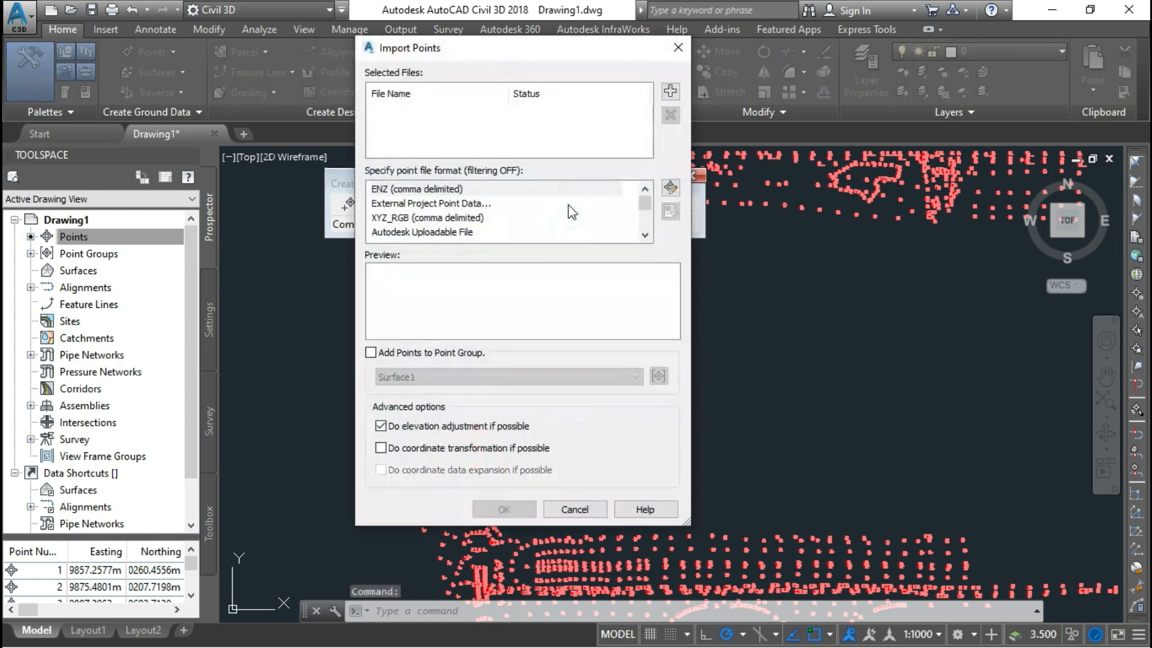
pyautogui.click(671, 91)
pyautogui.click(410, 250)
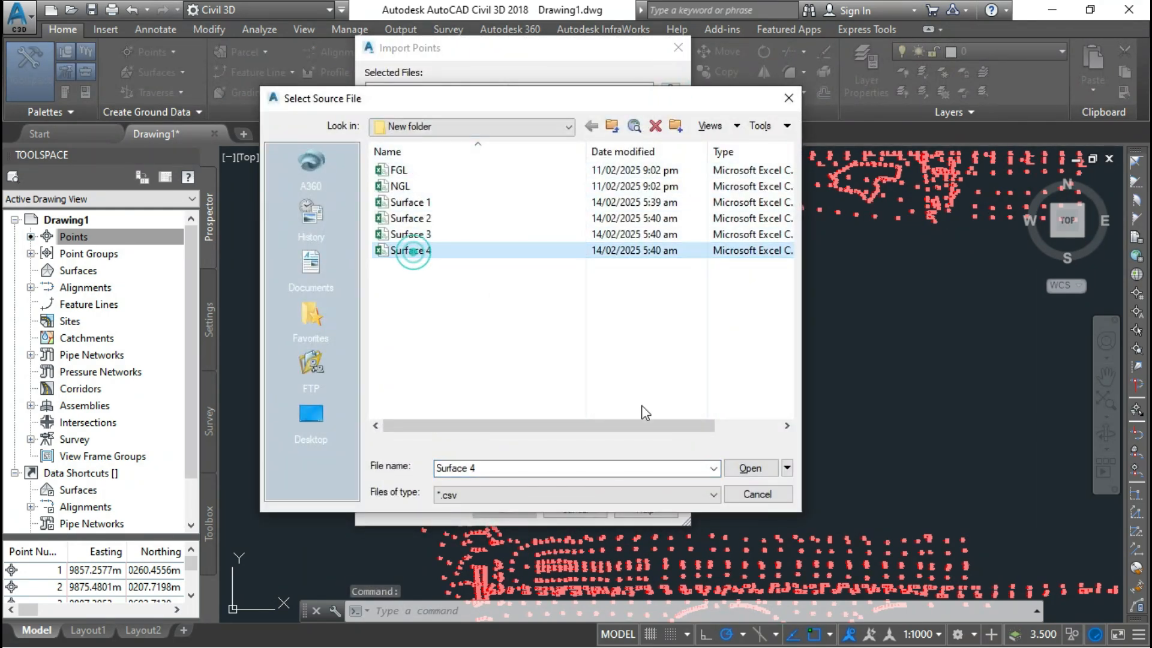
pyautogui.click(745, 467)
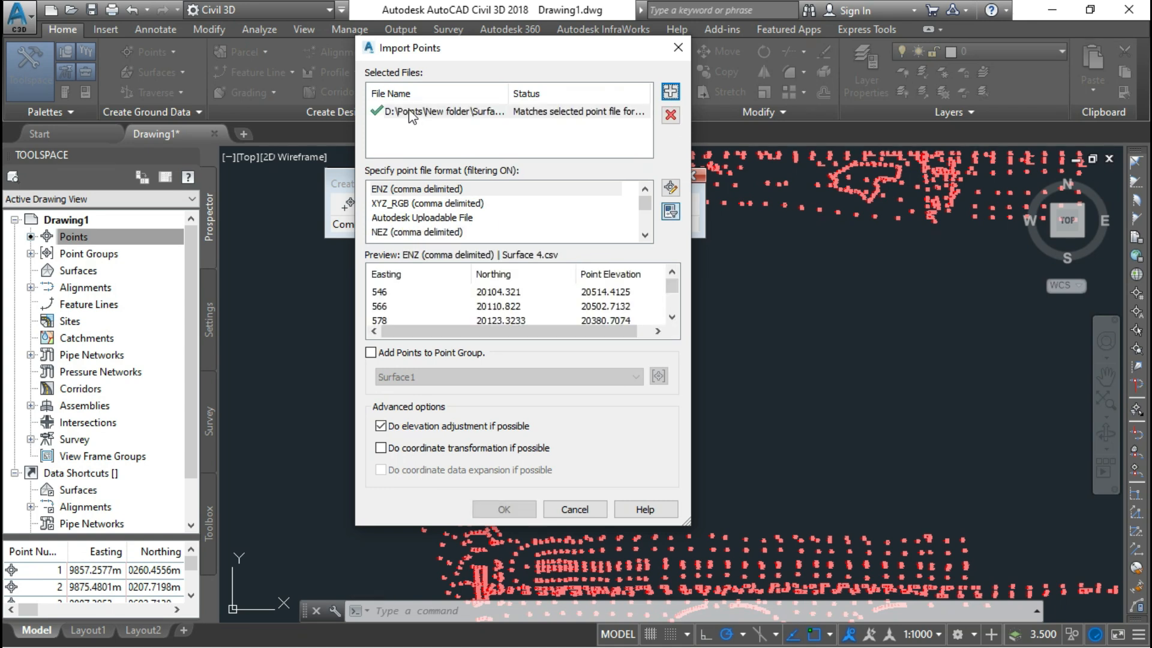
pyautogui.click(435, 219)
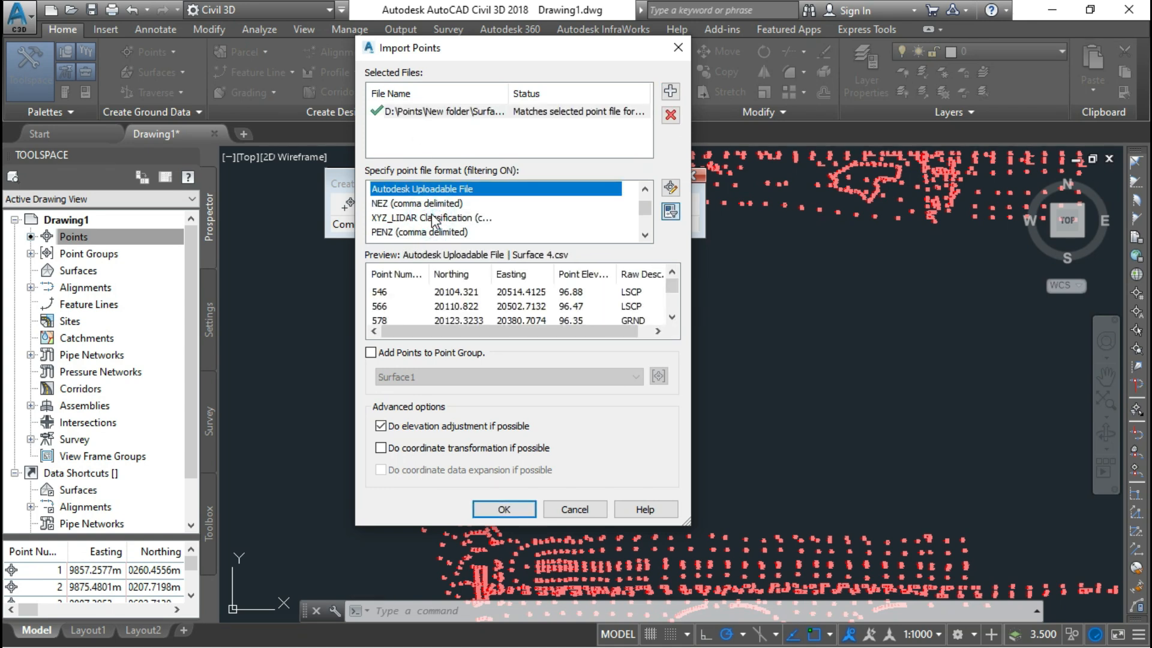
pyautogui.scroll(-1, 432, 215)
pyautogui.click(393, 234)
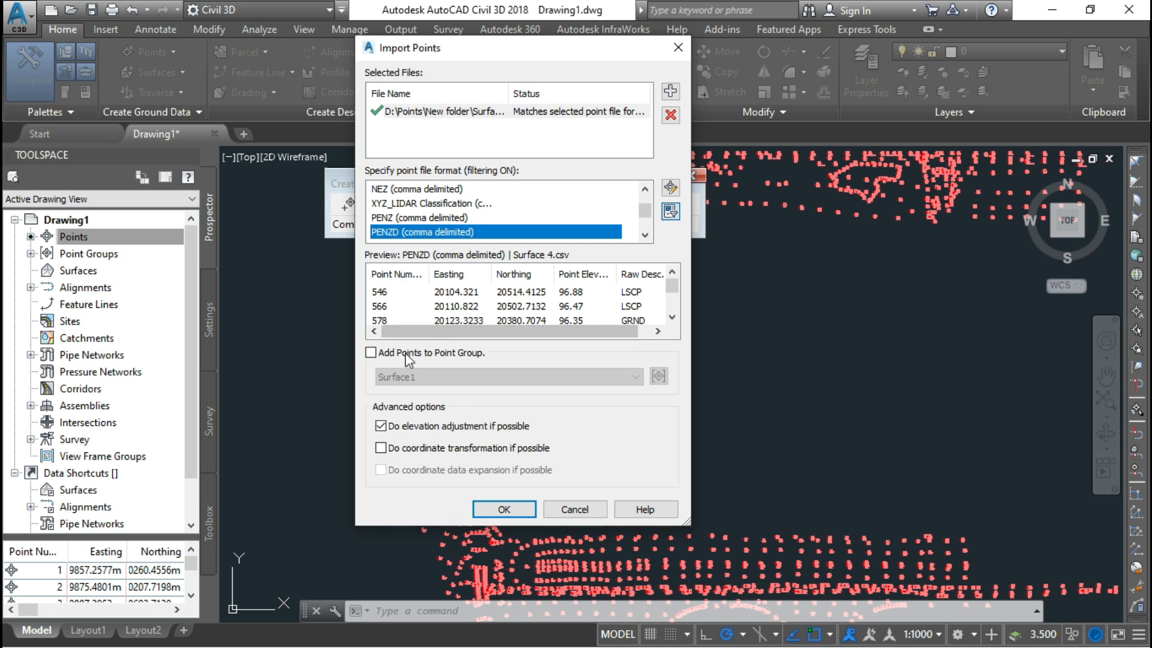
# Assign the Surface 4 points to their own new point group and import them.
pyautogui.click(371, 352)
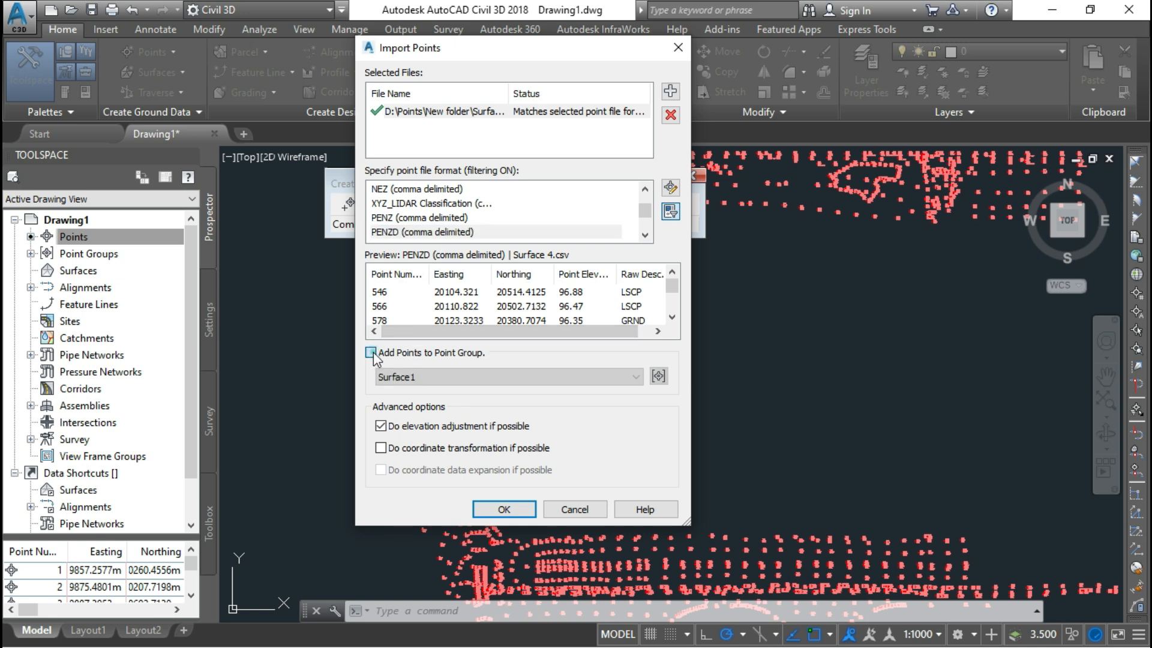
pyautogui.click(658, 376)
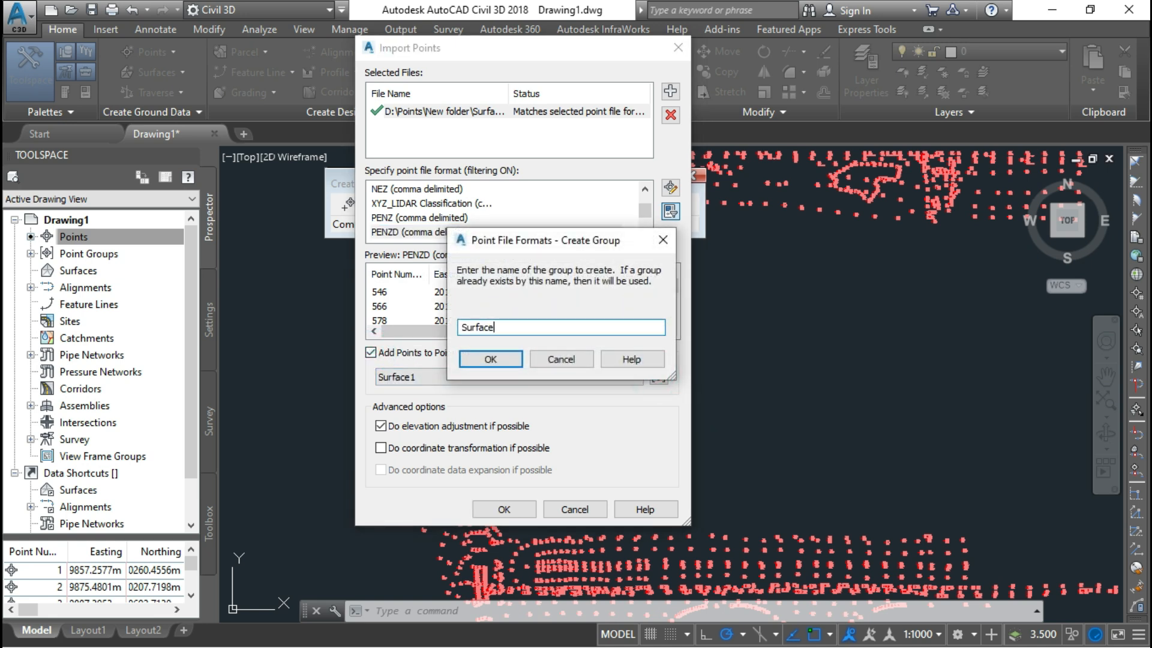
pyautogui.click(498, 360)
pyautogui.click(514, 505)
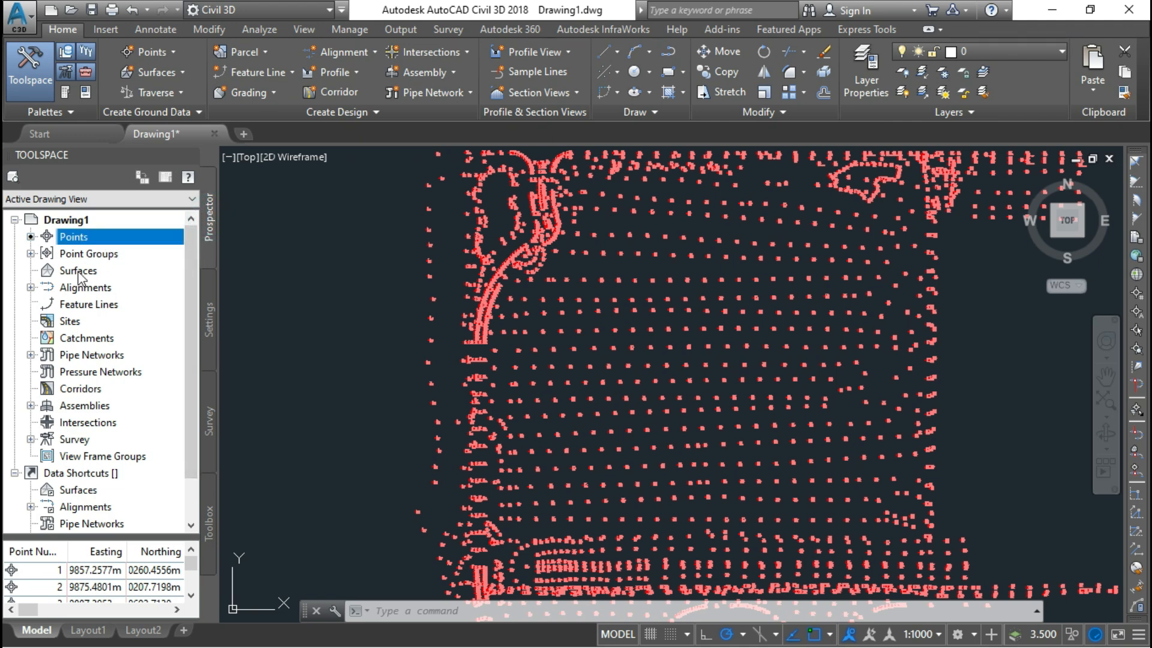
# Start creating a new TIN surface in the drawing and name it Surface1.
pyautogui.rightClick(118, 276)
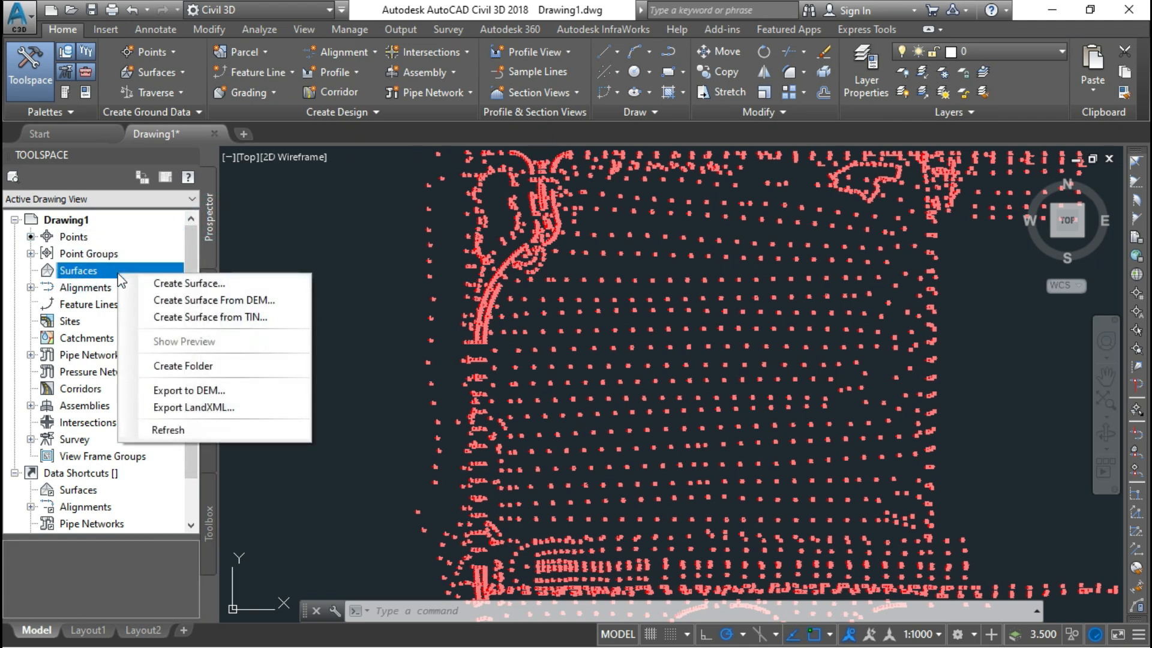
pyautogui.click(169, 283)
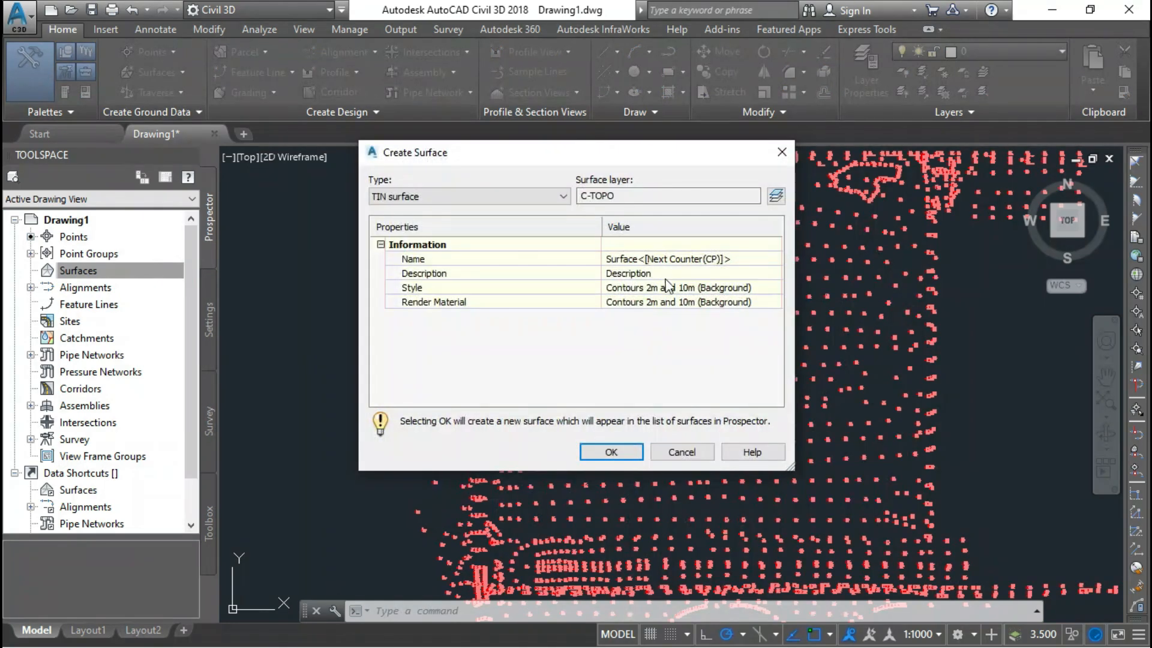
pyautogui.click(708, 258)
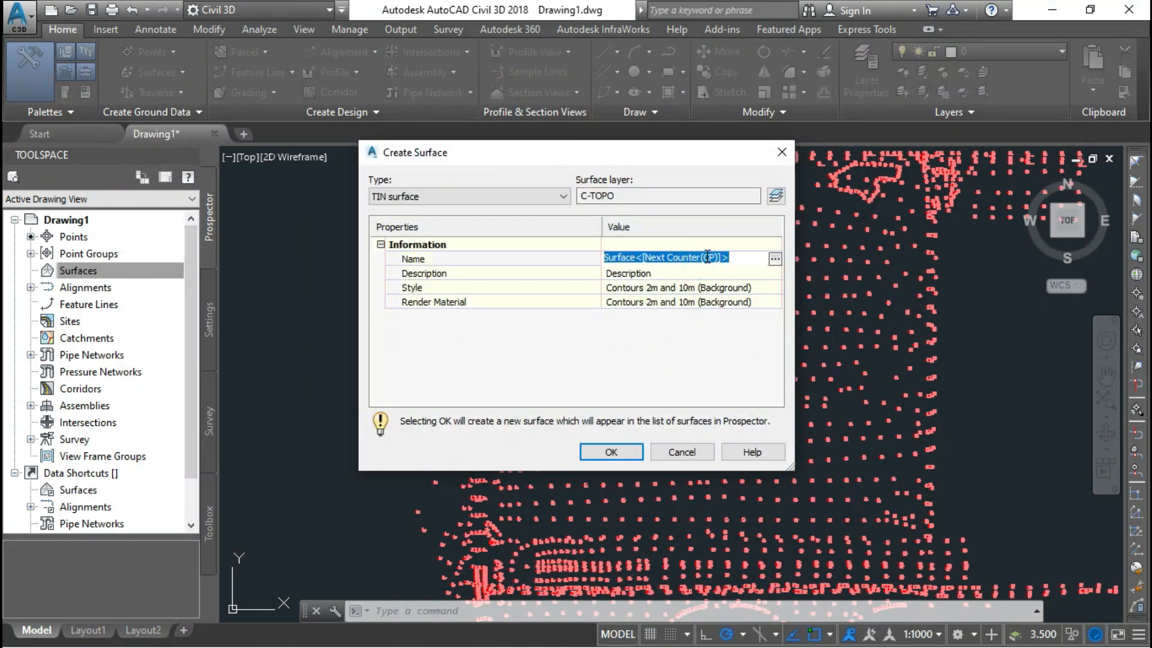
pyautogui.write('S')
pyautogui.hotkey('ctrl', 'z')
pyautogui.moveTo(732, 258); pyautogui.dragTo(640, 261)
pyautogui.write('1')
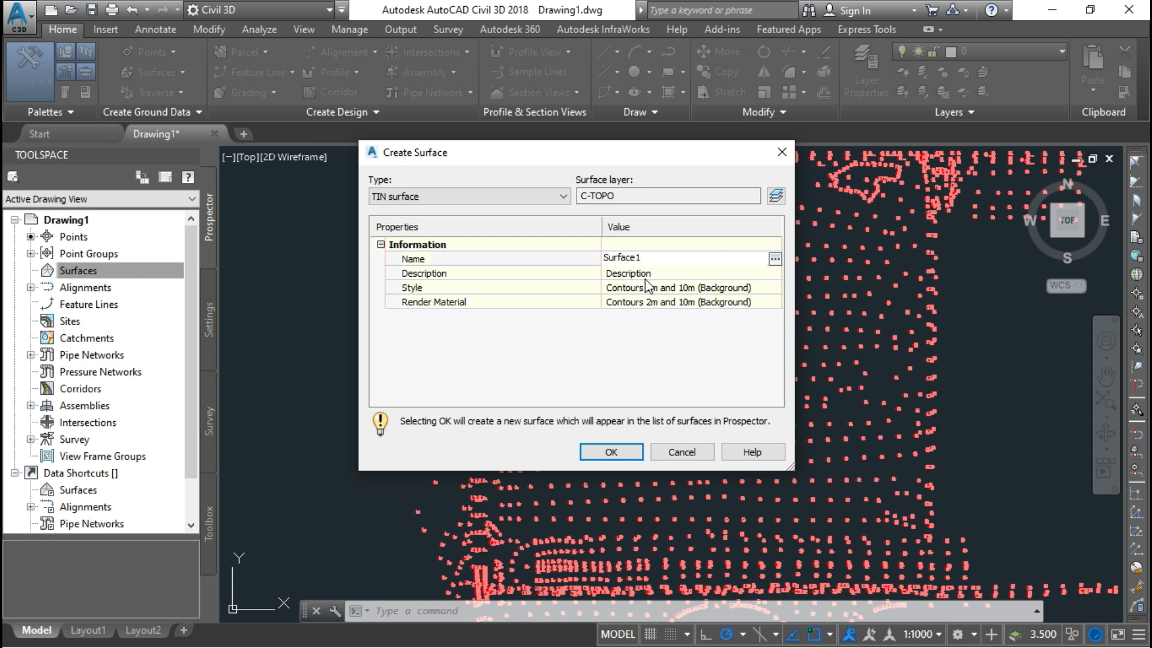
# Set the new surface's style to Contours 1m and 5m (Design), create the surface and expand the drawing's surface collection.
pyautogui.click(670, 289)
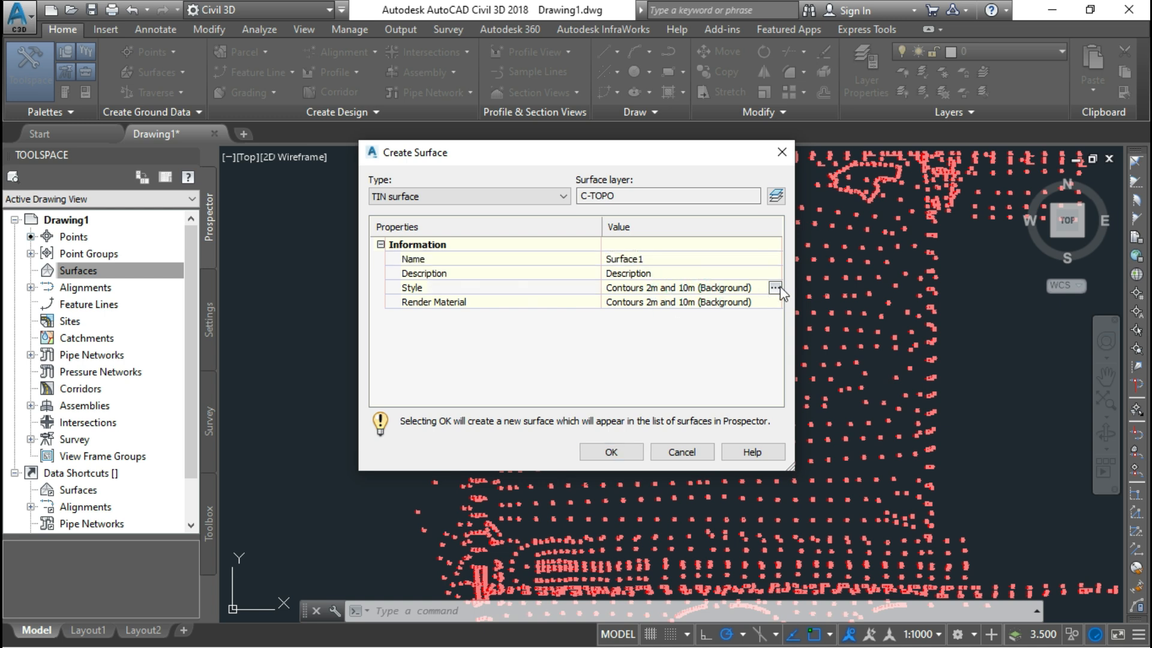
pyautogui.click(775, 288)
pyautogui.click(609, 304)
pyautogui.click(563, 359)
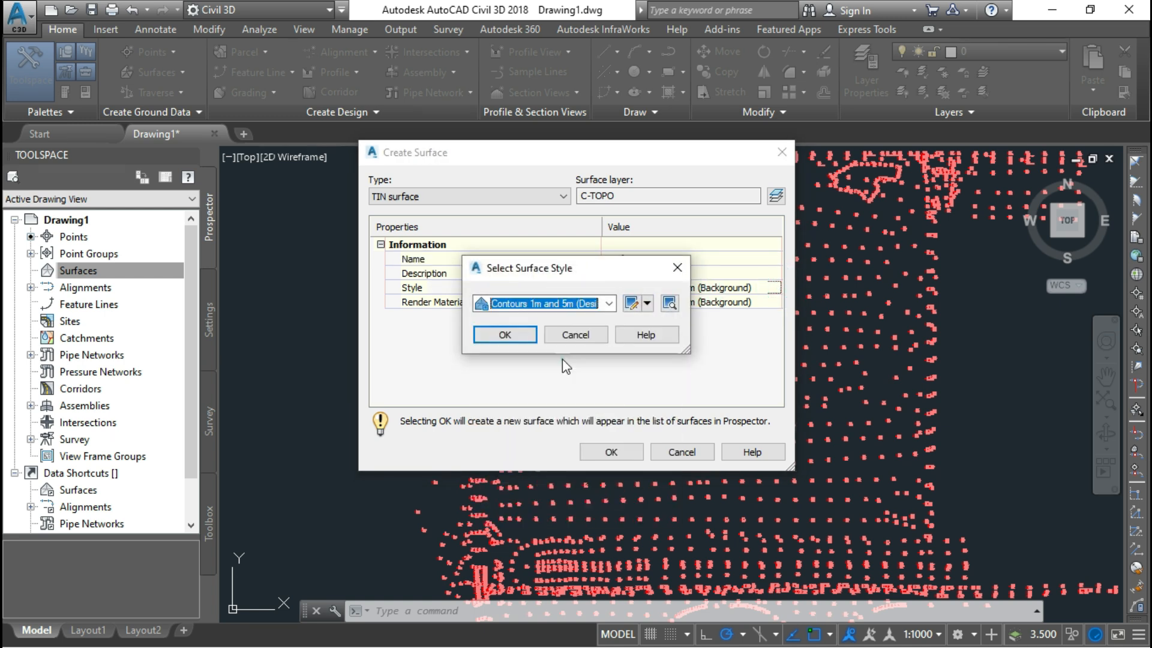
pyautogui.click(512, 334)
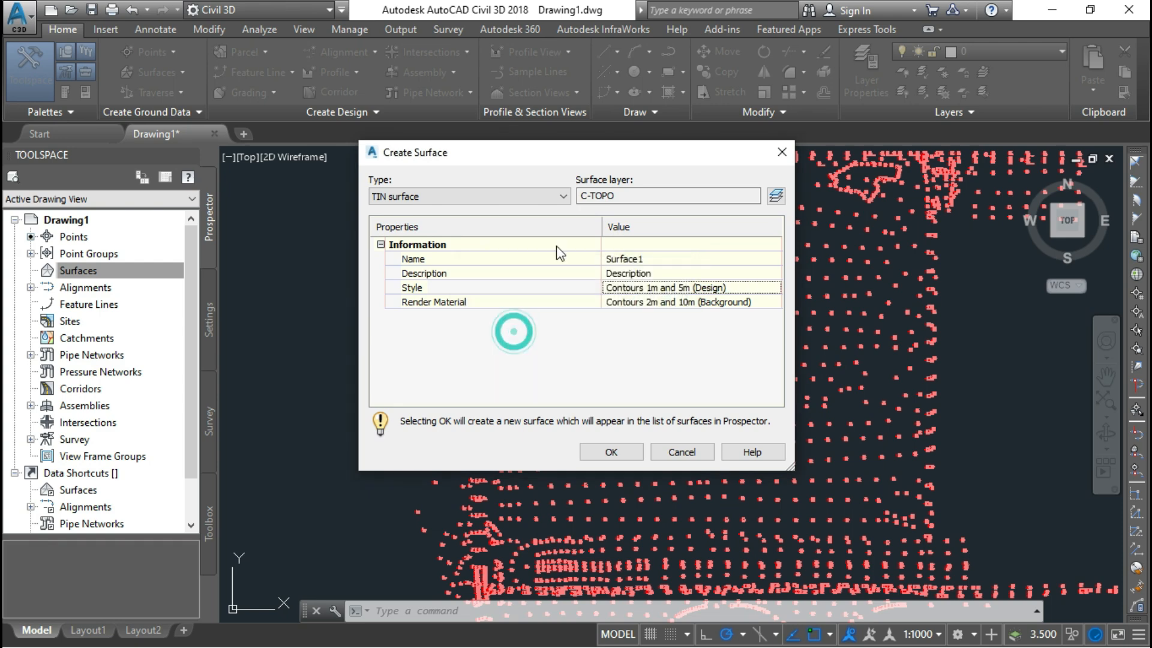
pyautogui.click(612, 452)
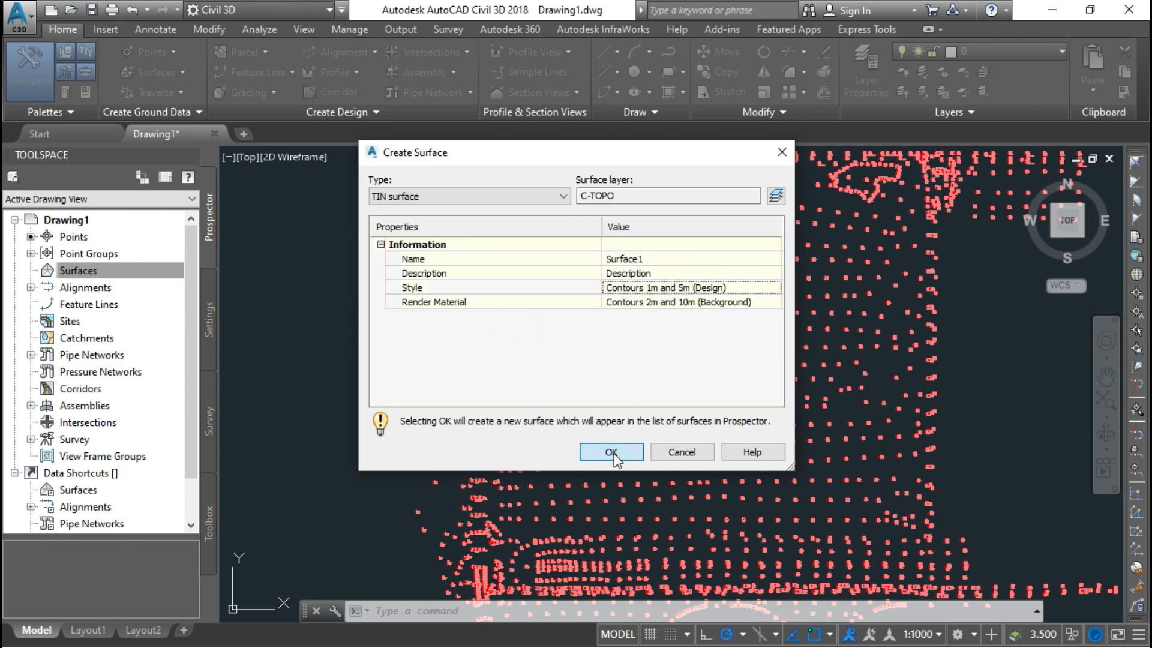
pyautogui.click(30, 271)
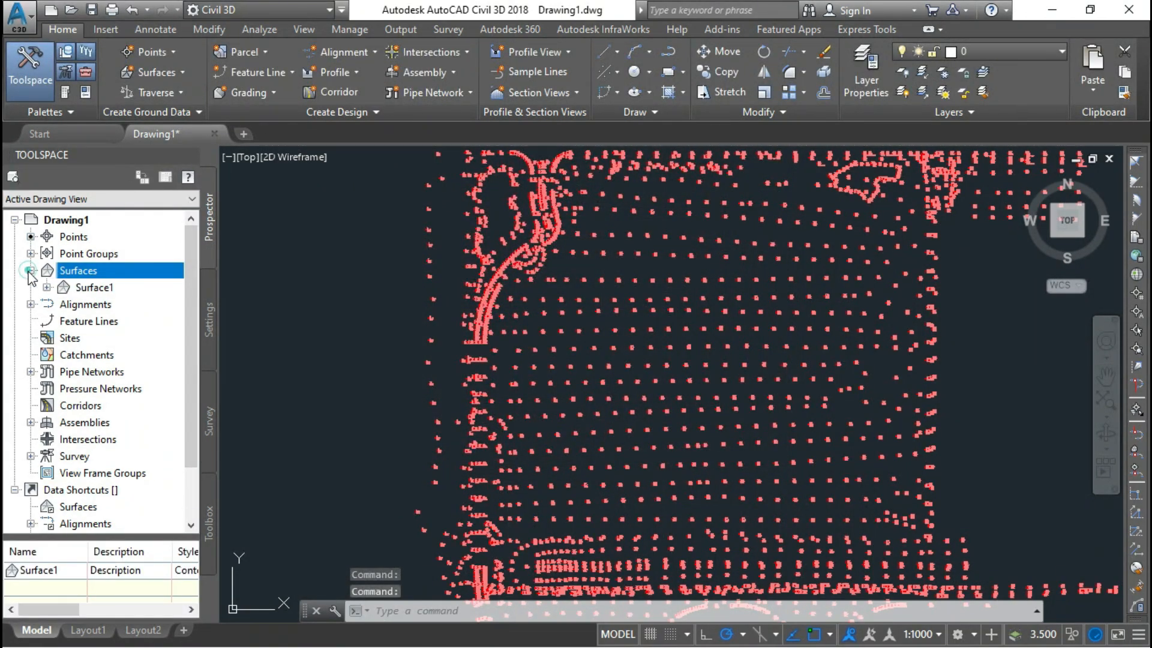
# Create a second TIN surface named Surface2 in the drawing's surface collection.
pyautogui.rightClick(96, 273)
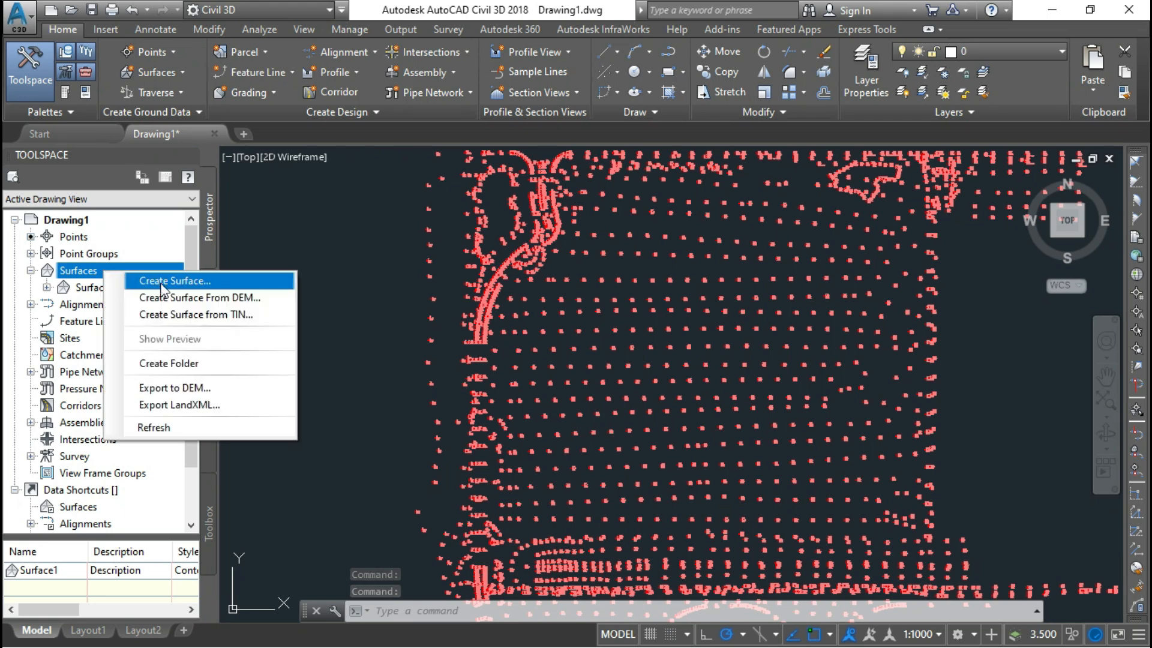
pyautogui.click(161, 282)
pyautogui.click(737, 258)
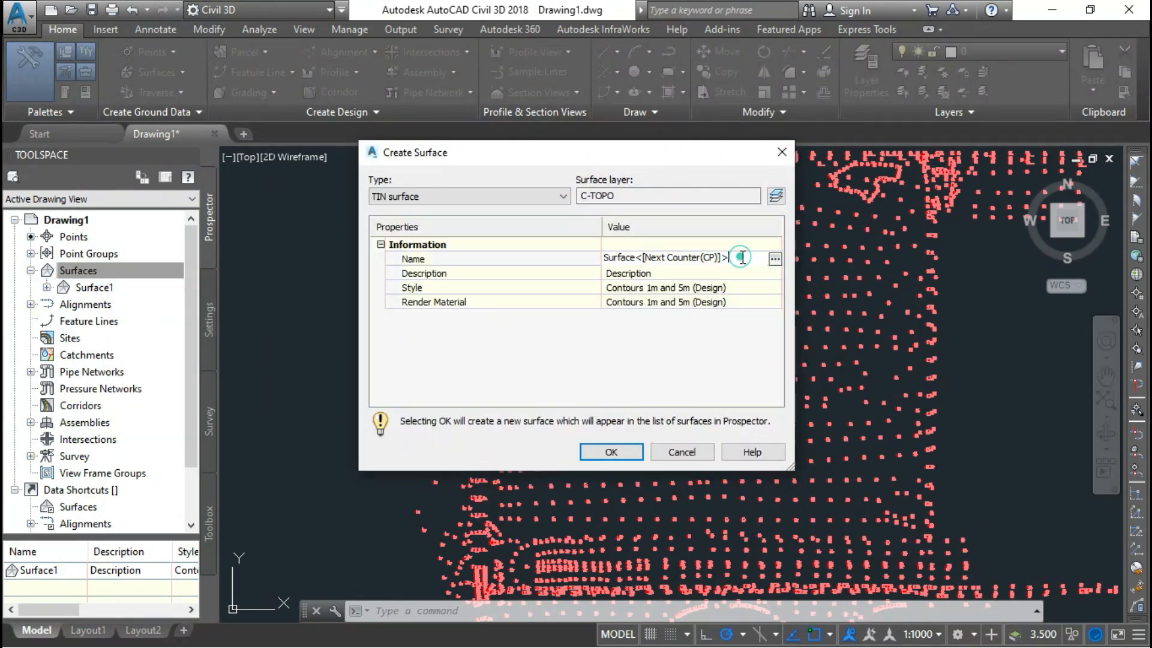
pyautogui.moveTo(738, 258); pyautogui.dragTo(636, 259)
pyautogui.write('2')
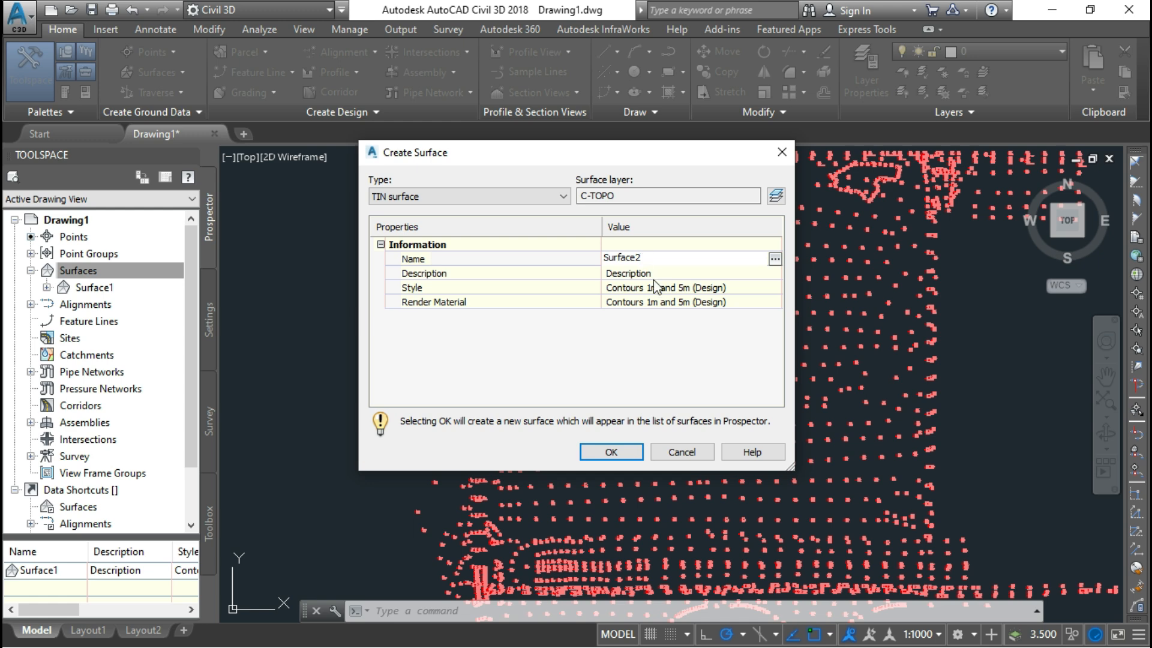
pyautogui.press('Return')
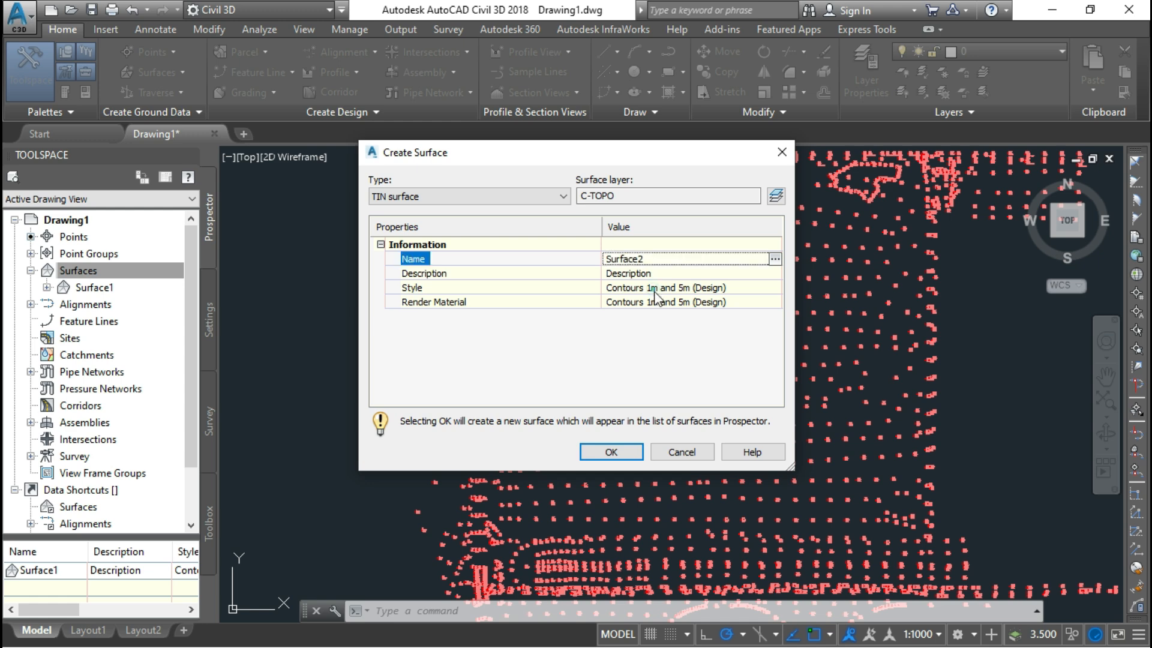
pyautogui.click(609, 452)
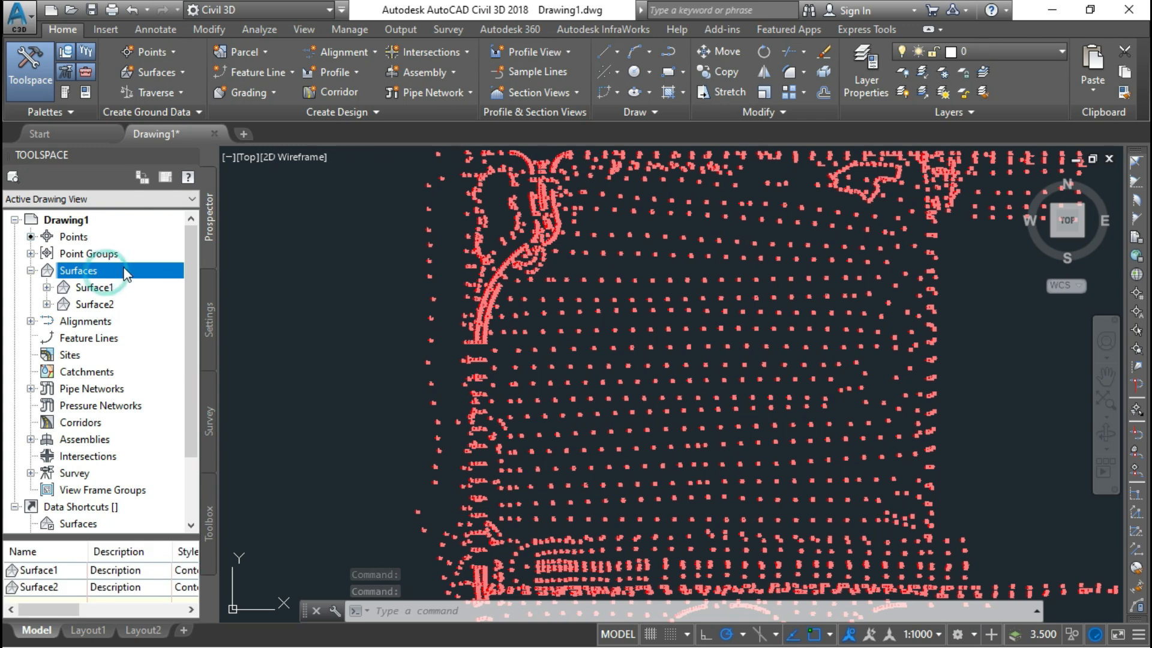
# Create a third TIN surface named Surface3 in the drawing's surface collection.
pyautogui.rightClick(128, 270)
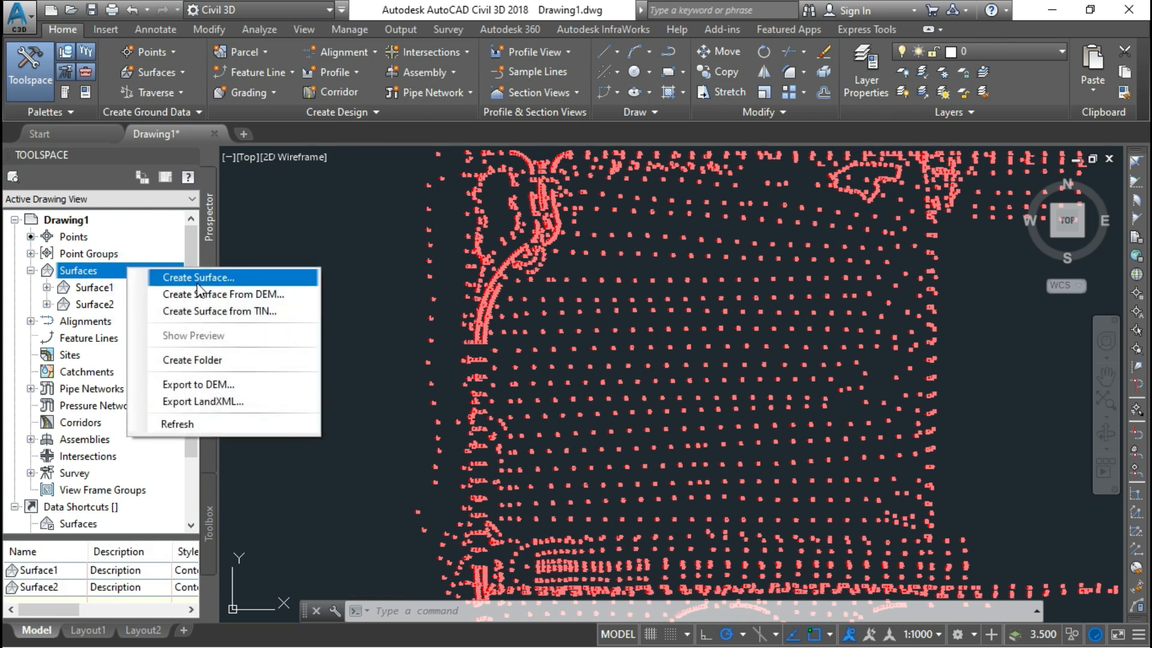
pyautogui.click(198, 279)
pyautogui.click(726, 258)
pyautogui.doubleClick(727, 259)
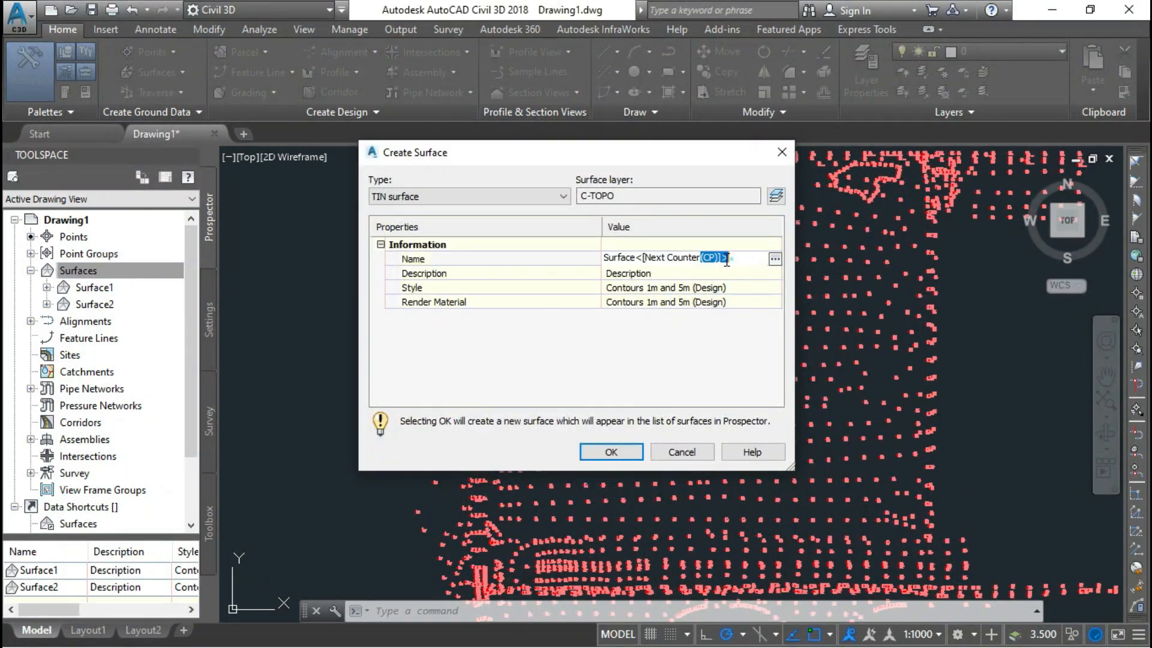
pyautogui.moveTo(637, 257); pyautogui.dragTo(728, 258)
pyautogui.write('3')
pyautogui.click(609, 451)
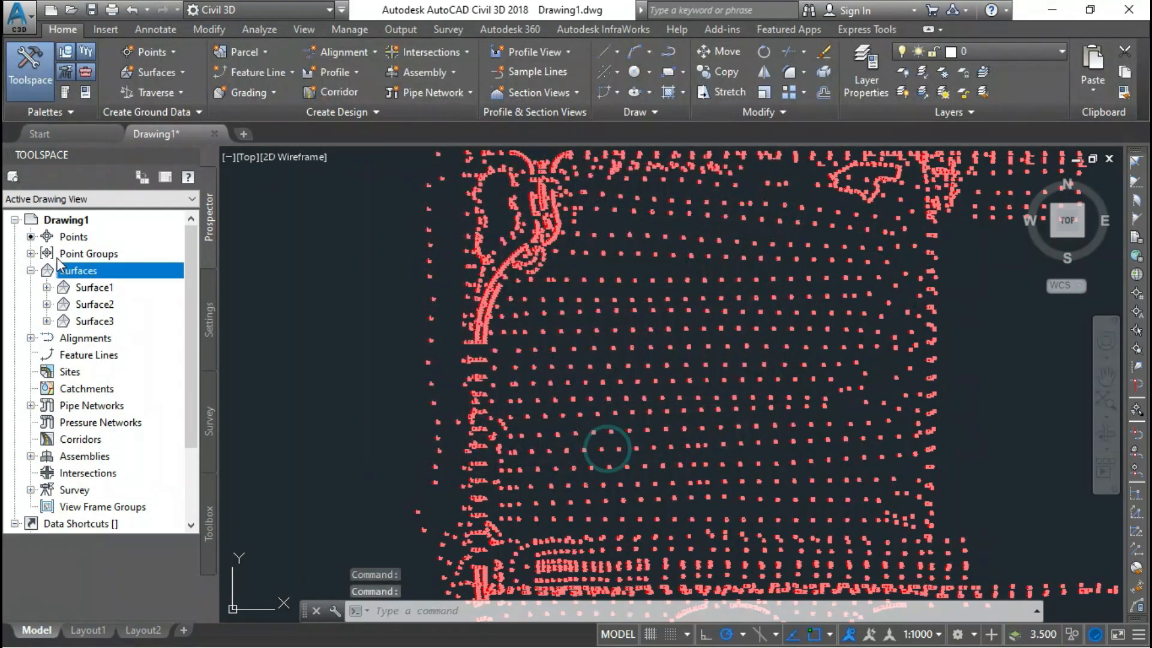
# Create a fourth TIN surface named Surface4 in the drawing's surface collection.
pyautogui.rightClick(101, 279)
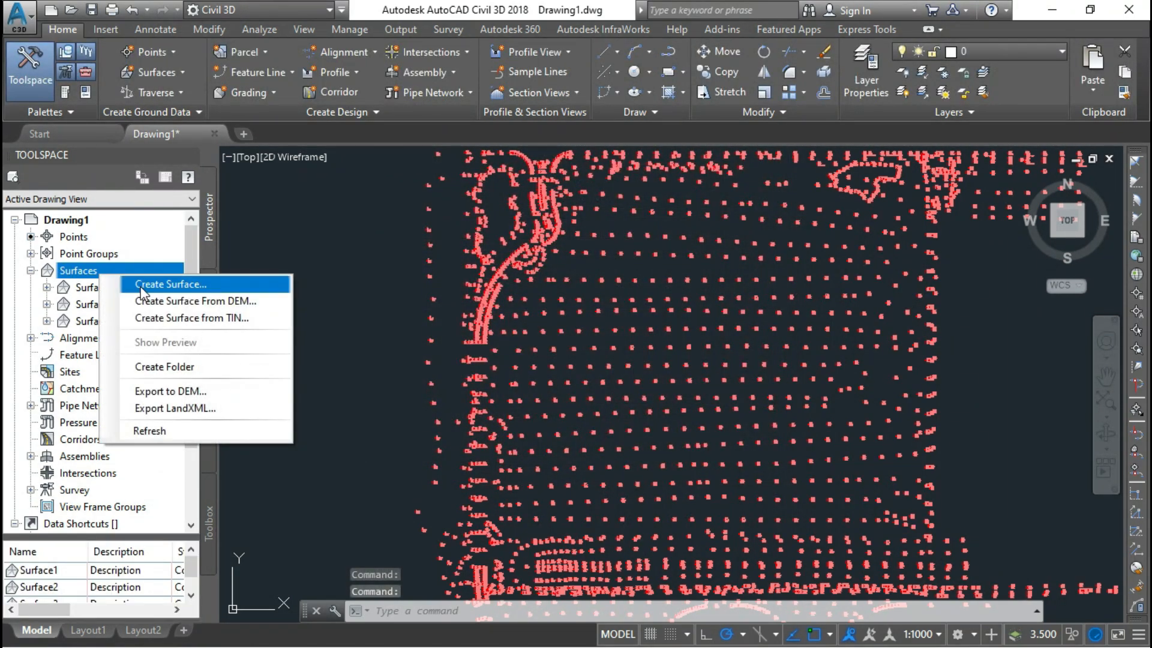
pyautogui.click(300, 285)
pyautogui.click(676, 259)
pyautogui.moveTo(728, 258); pyautogui.dragTo(636, 257)
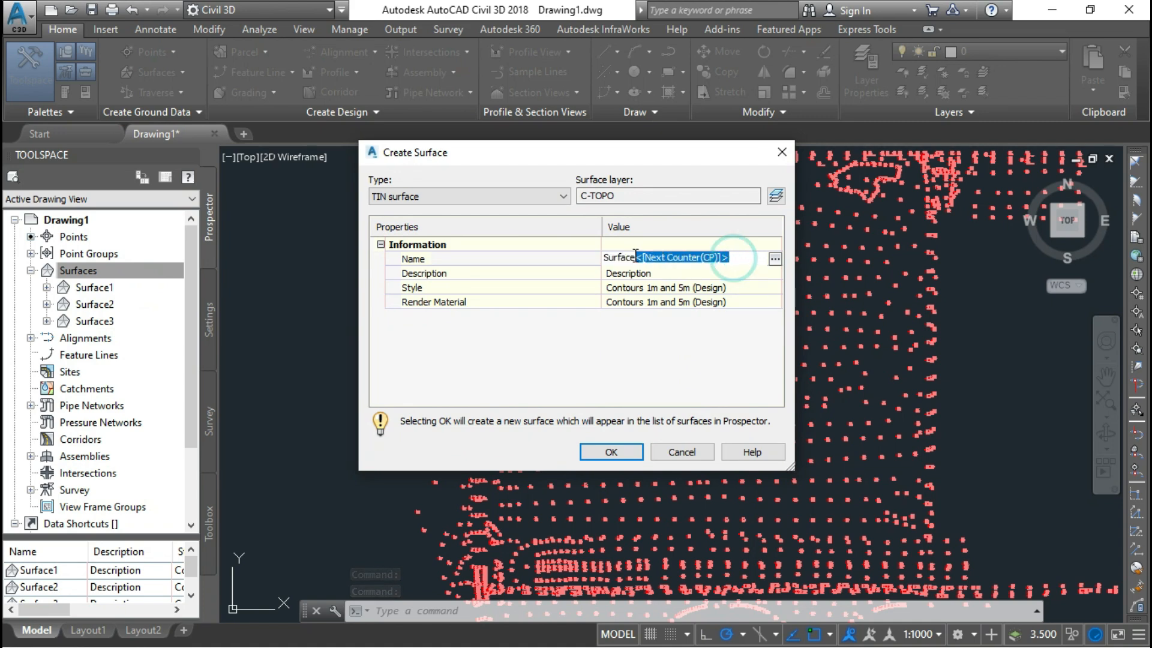
pyautogui.click(636, 451)
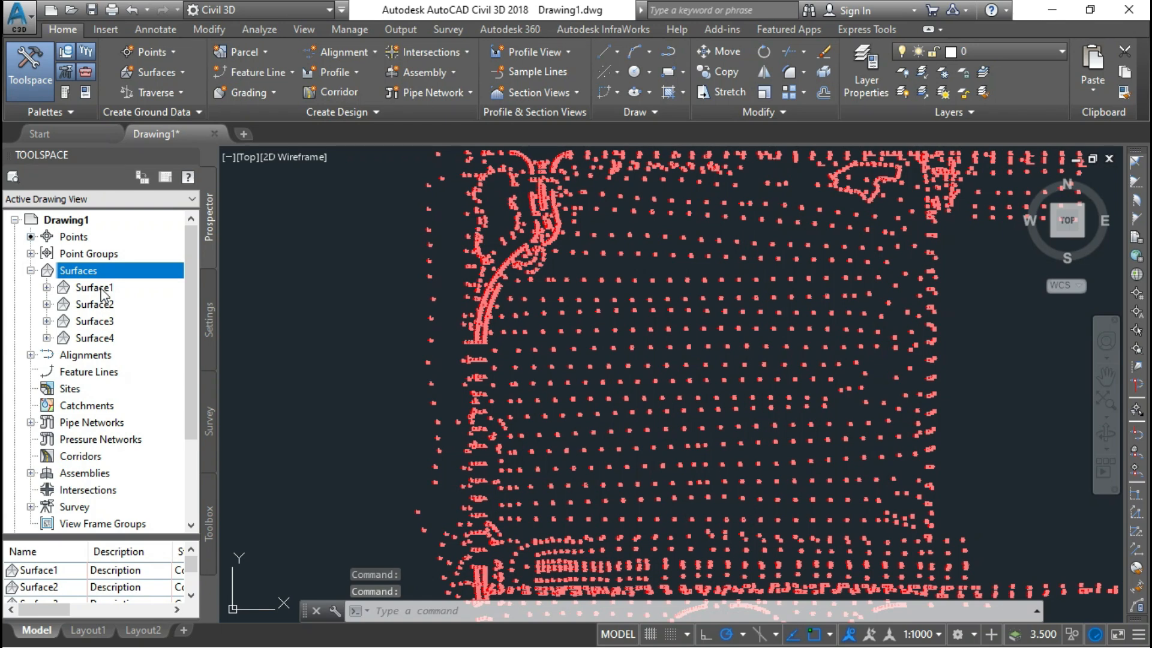
# Add the Surface1 point group to the definition of the Surface1 surface and check the resulting TIN surface's identity in the drawing.
pyautogui.click(96, 338)
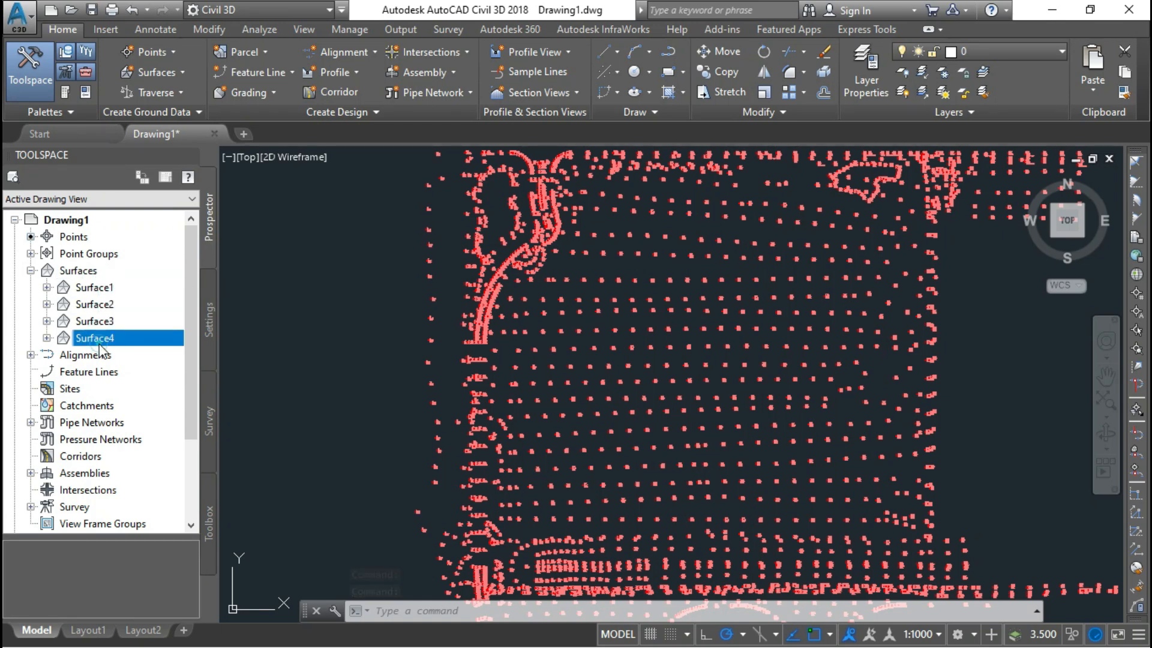
pyautogui.click(97, 289)
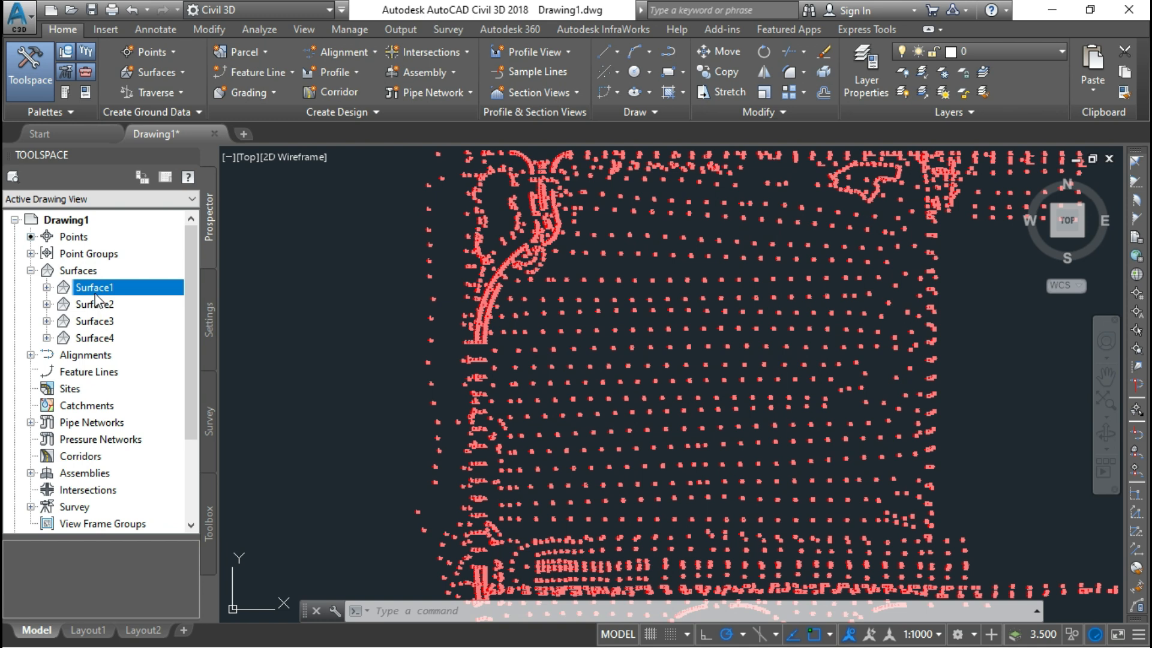
pyautogui.click(47, 288)
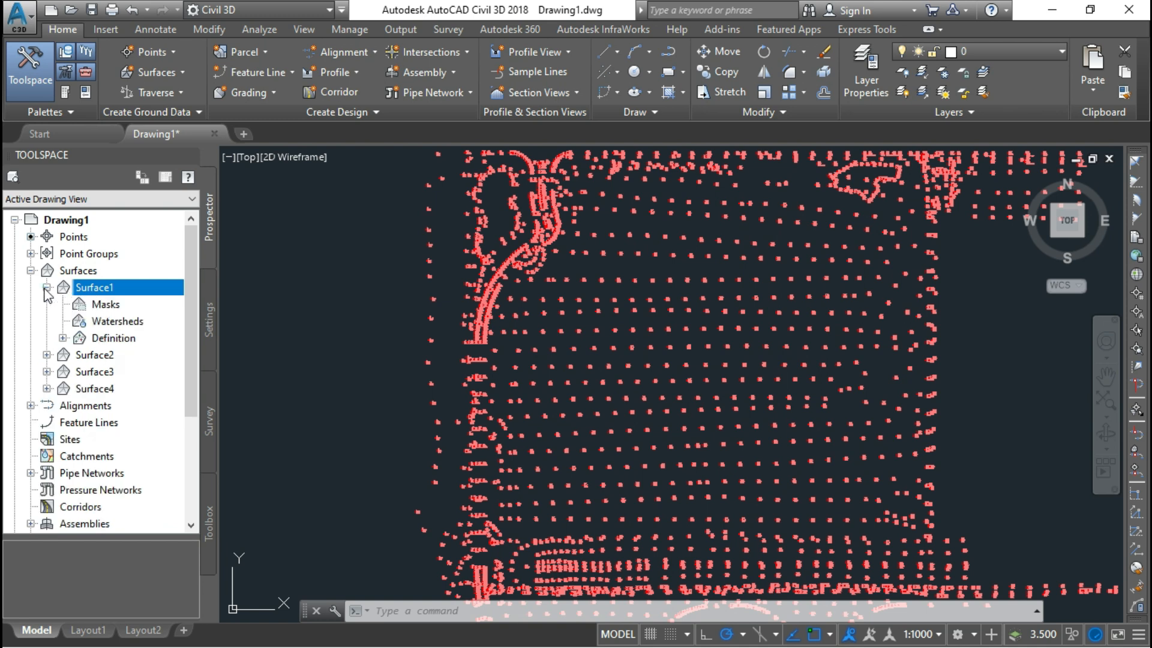
pyautogui.click(63, 338)
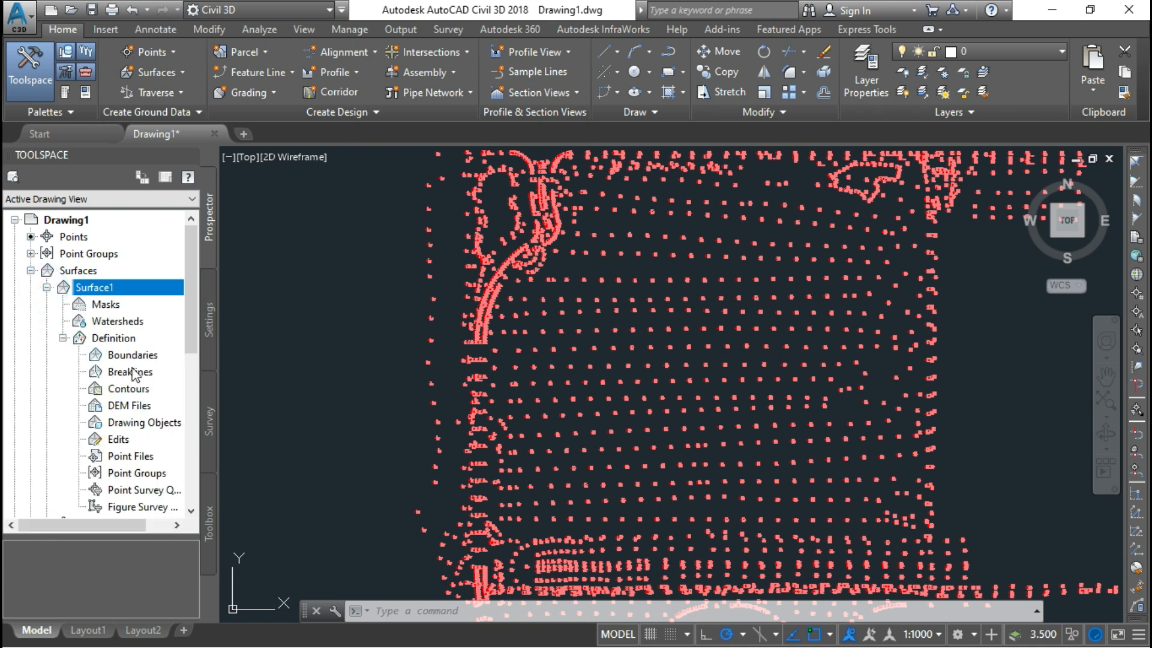
pyautogui.click(135, 473)
pyautogui.rightClick(147, 476)
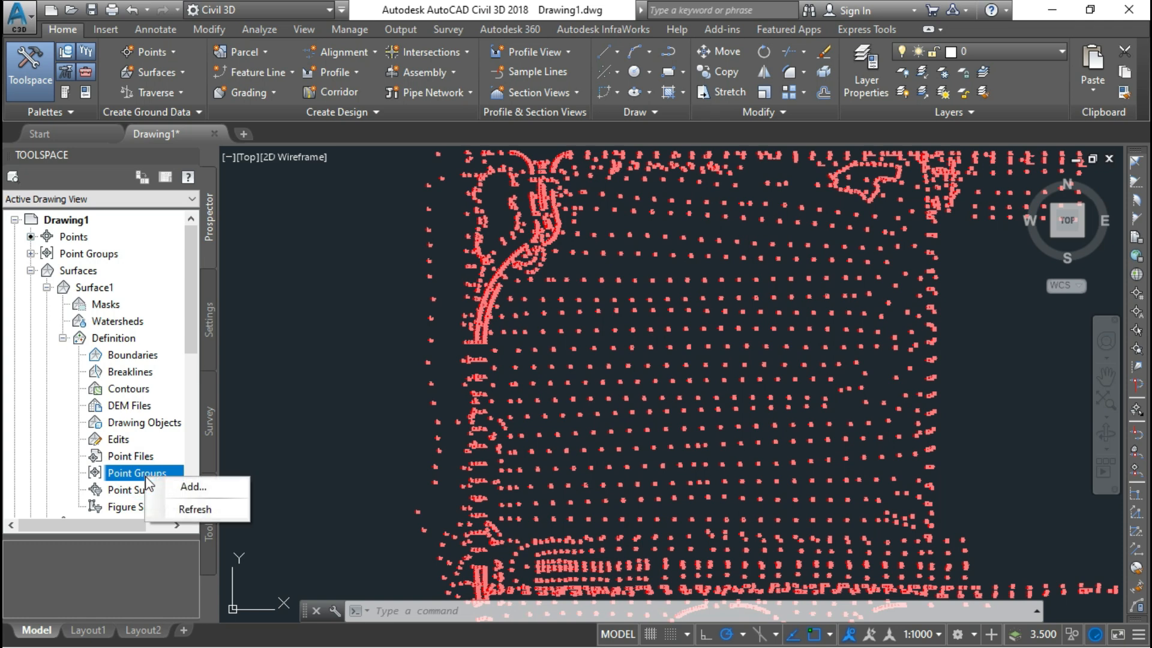
pyautogui.click(200, 487)
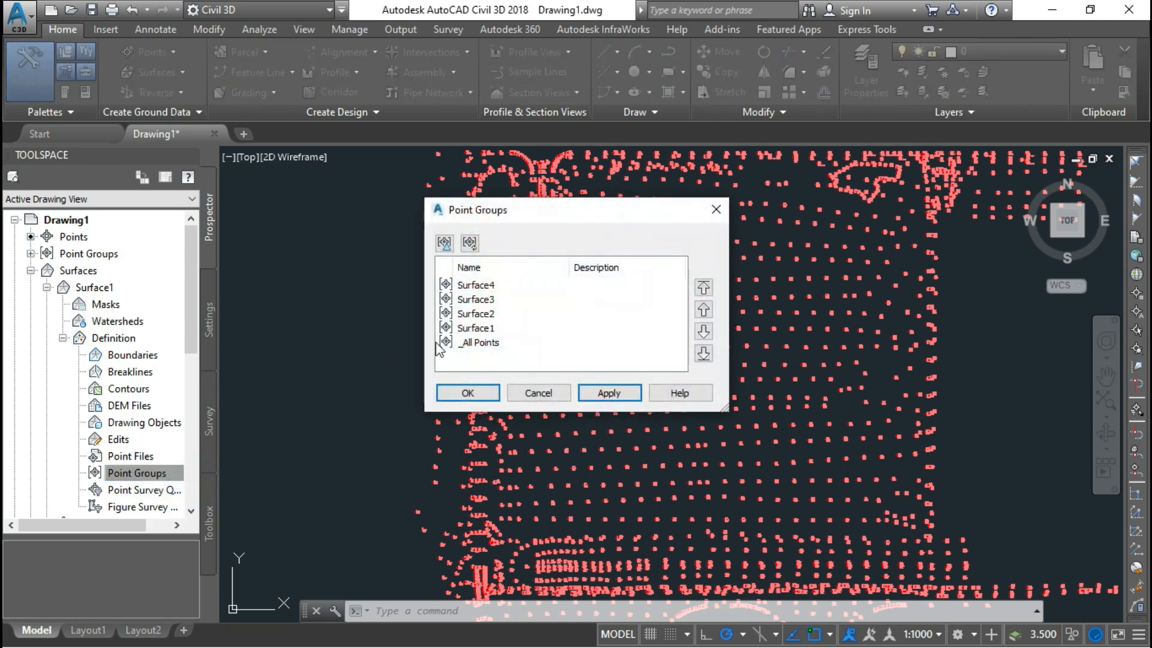
pyautogui.click(478, 329)
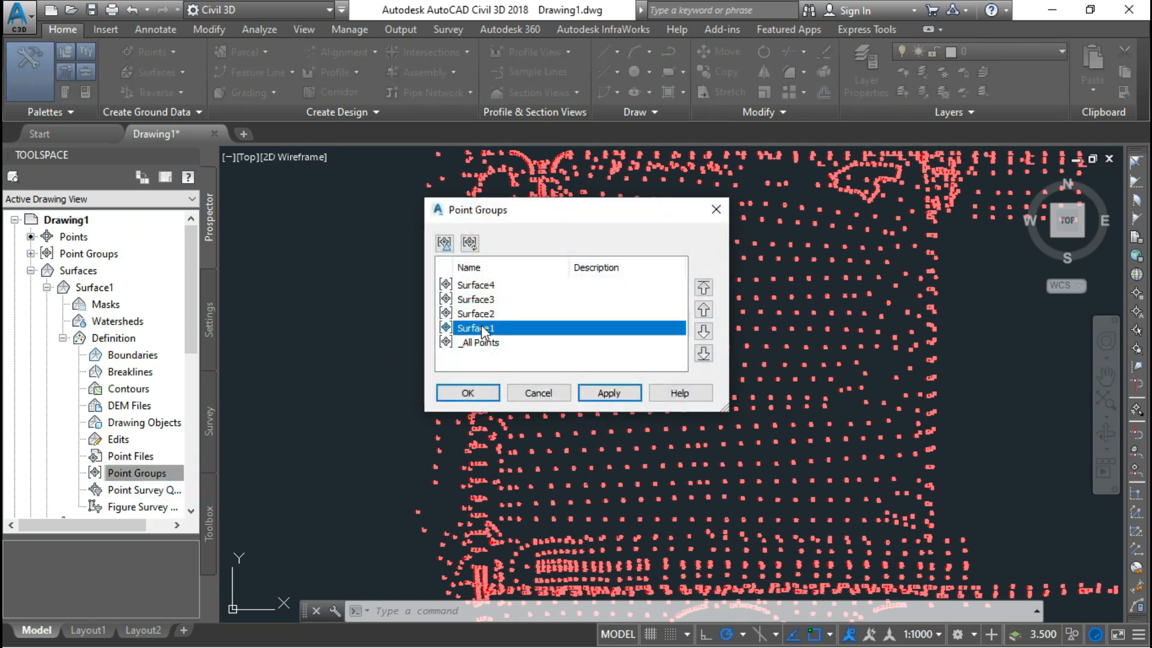
pyautogui.click(474, 392)
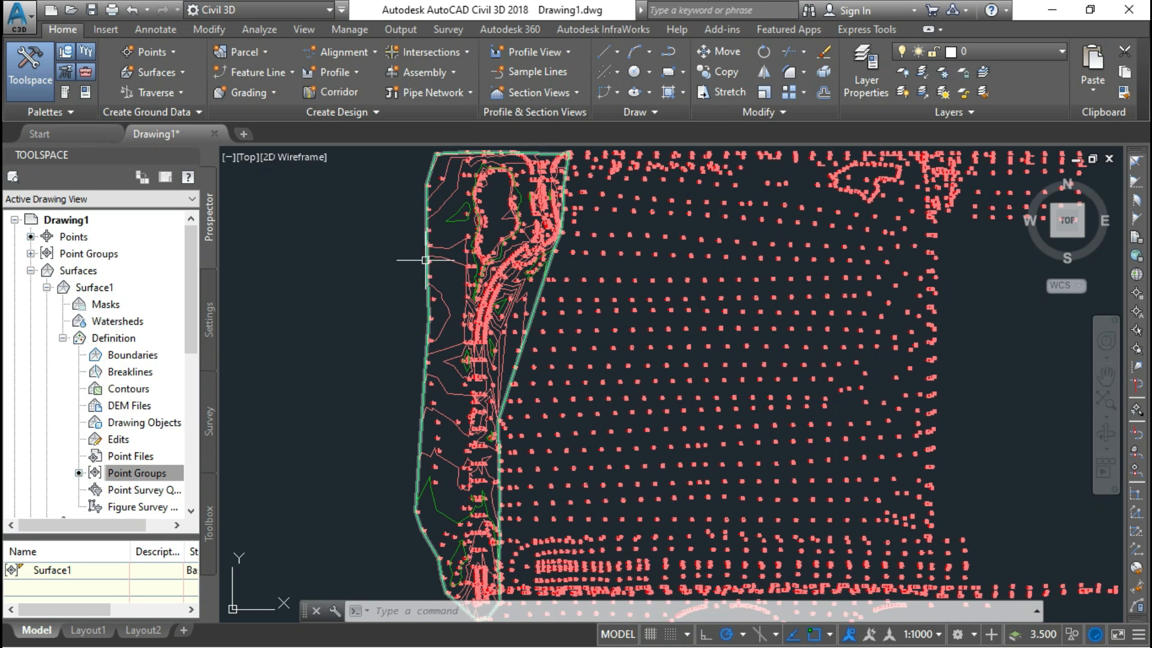
pyautogui.moveTo(425, 259)
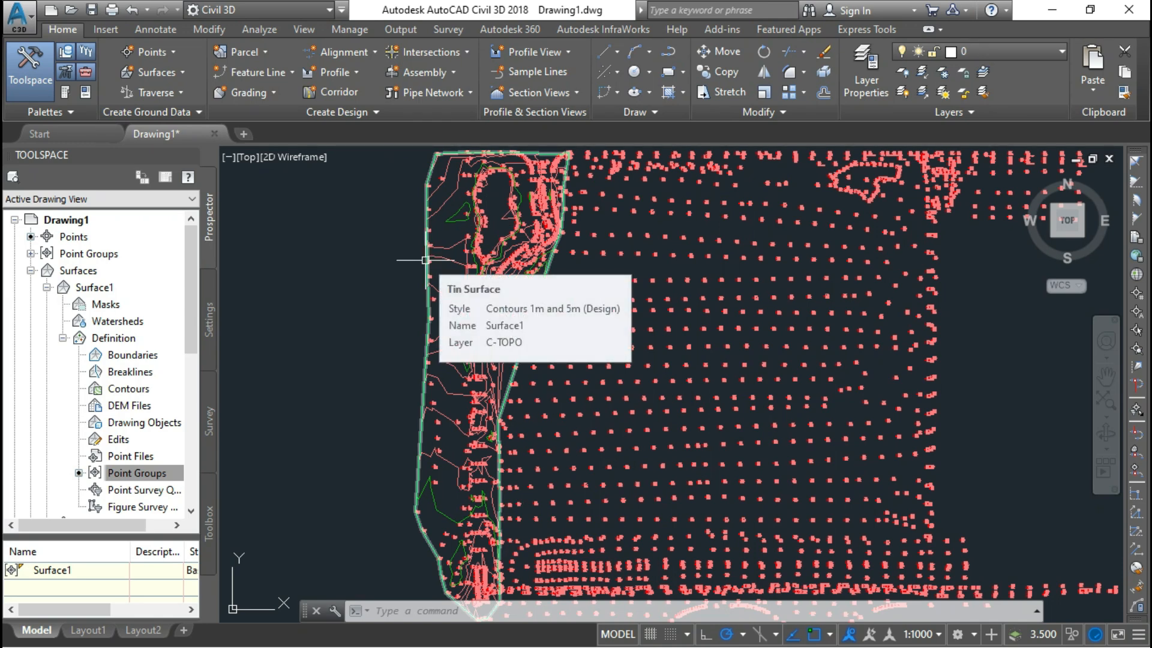
# Add the Surface2 point group to the definition of the Surface2 surface.
pyautogui.click(31, 271)
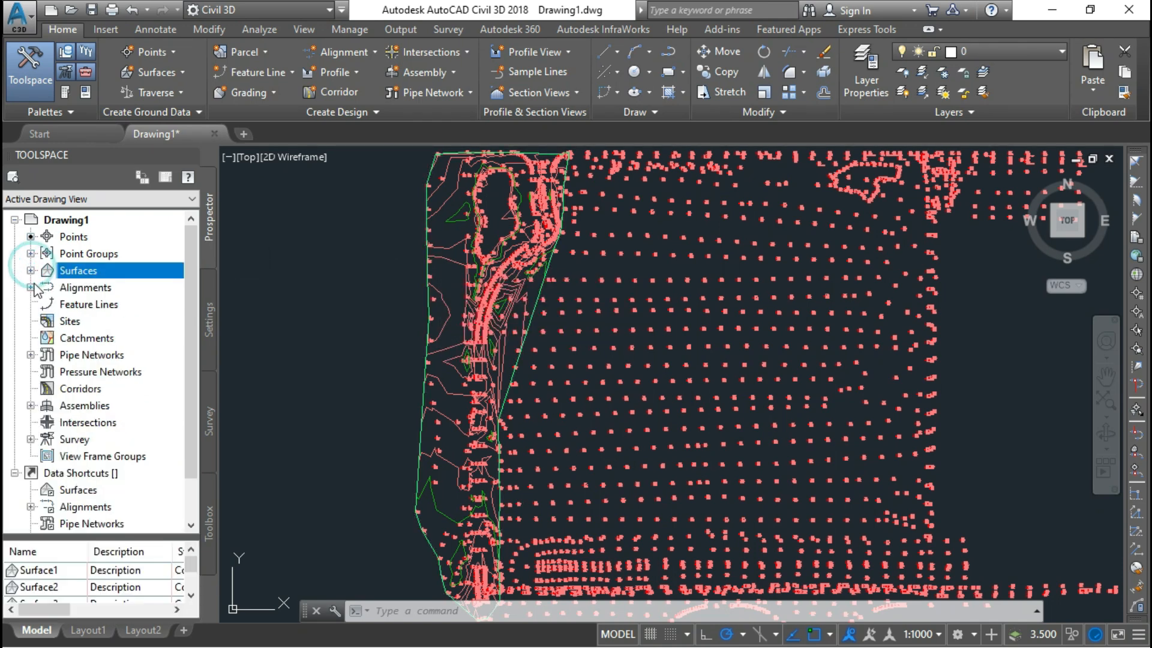
pyautogui.click(31, 270)
pyautogui.click(63, 304)
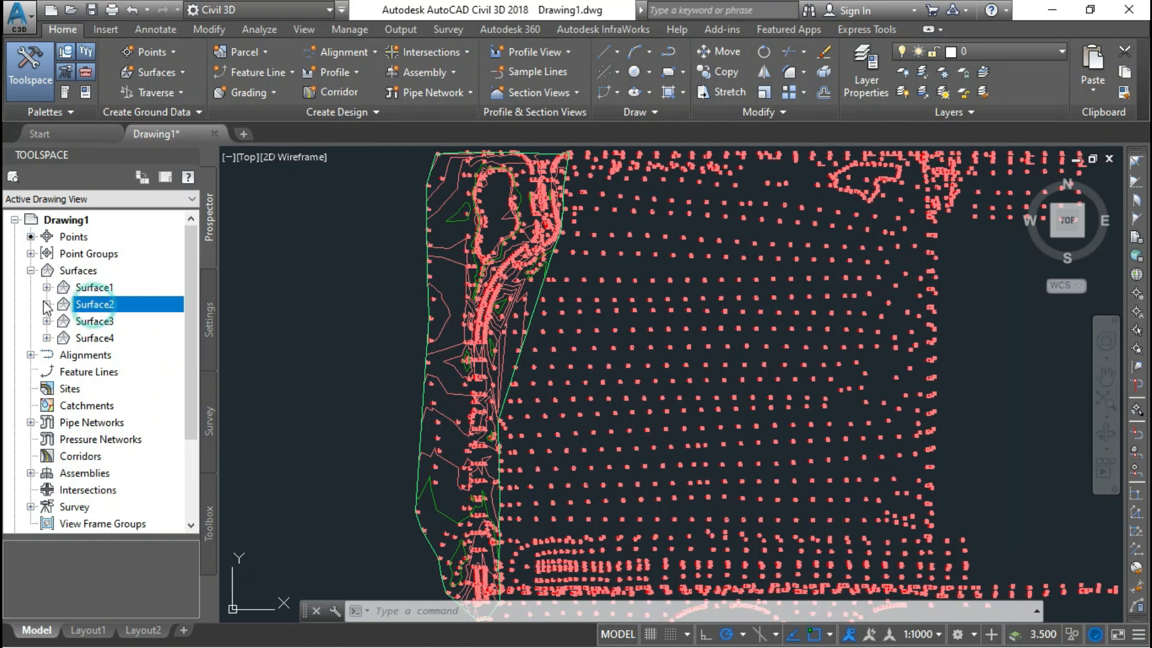
pyautogui.click(47, 304)
pyautogui.click(63, 355)
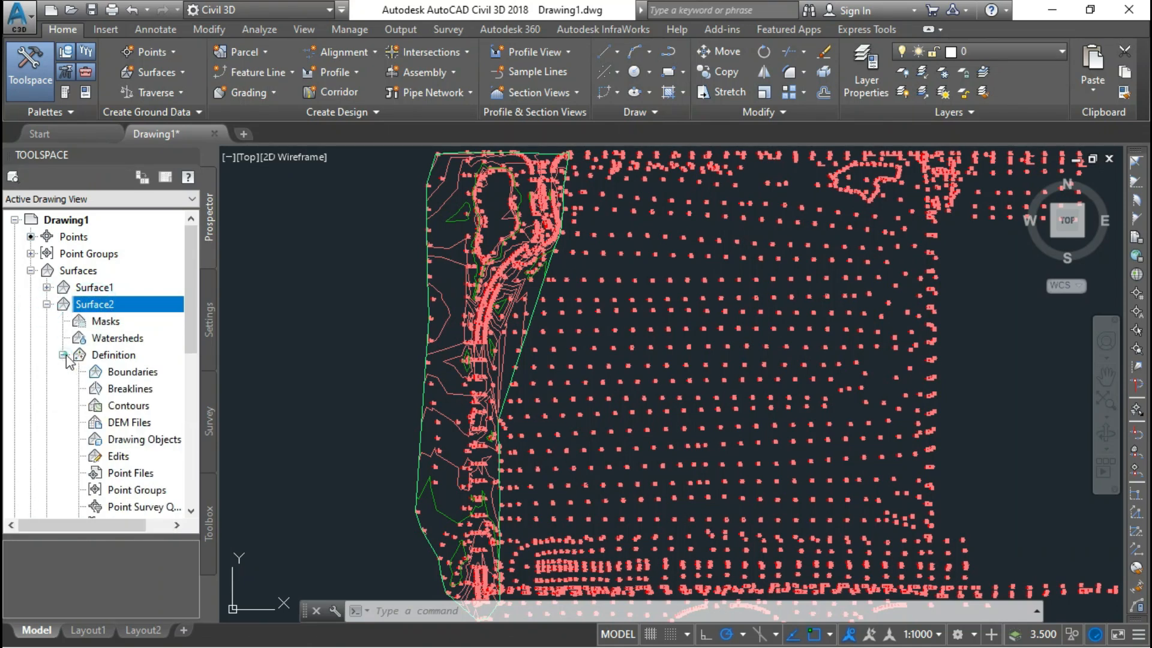
pyautogui.click(135, 489)
pyautogui.rightClick(155, 491)
pyautogui.click(196, 493)
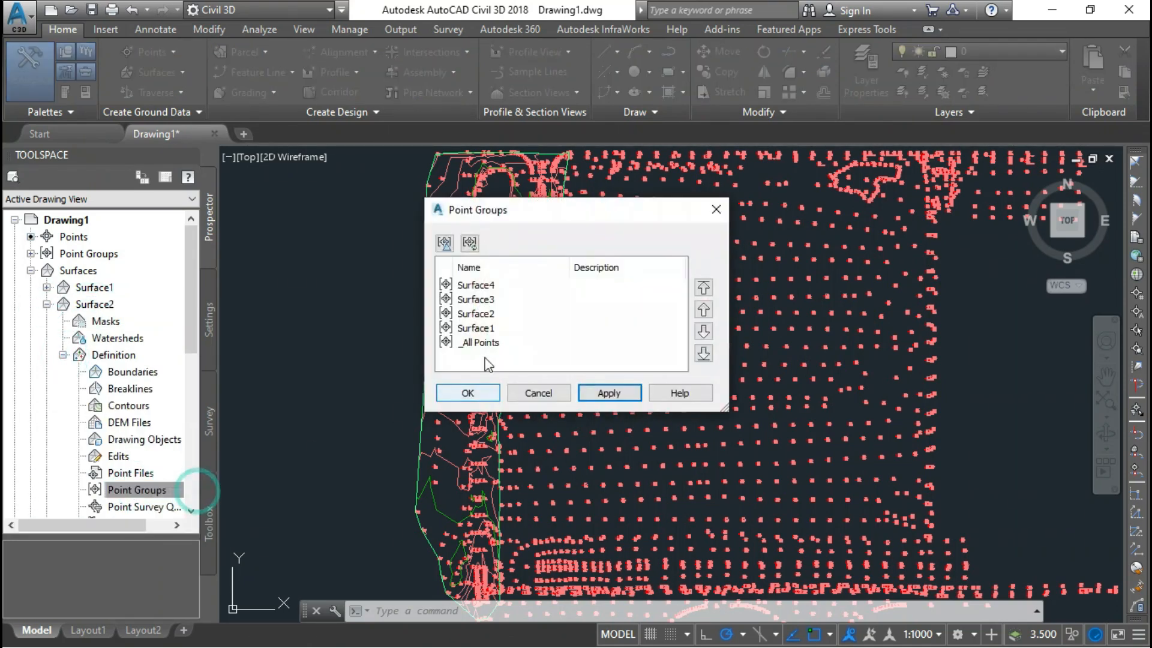
pyautogui.click(478, 314)
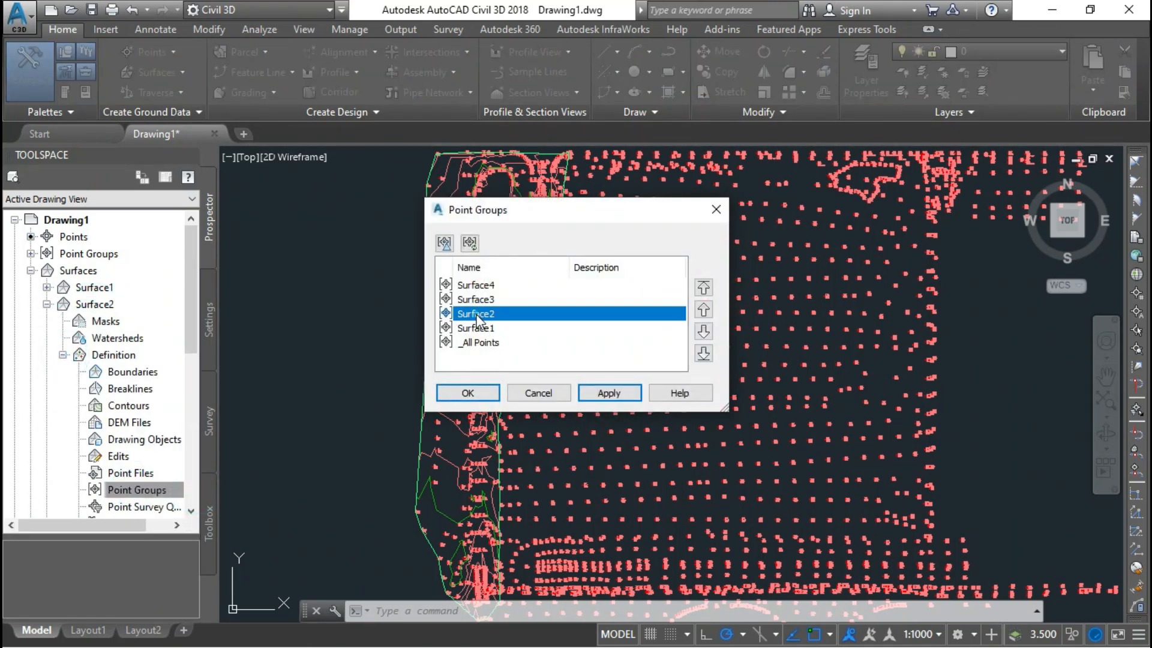
pyautogui.click(468, 393)
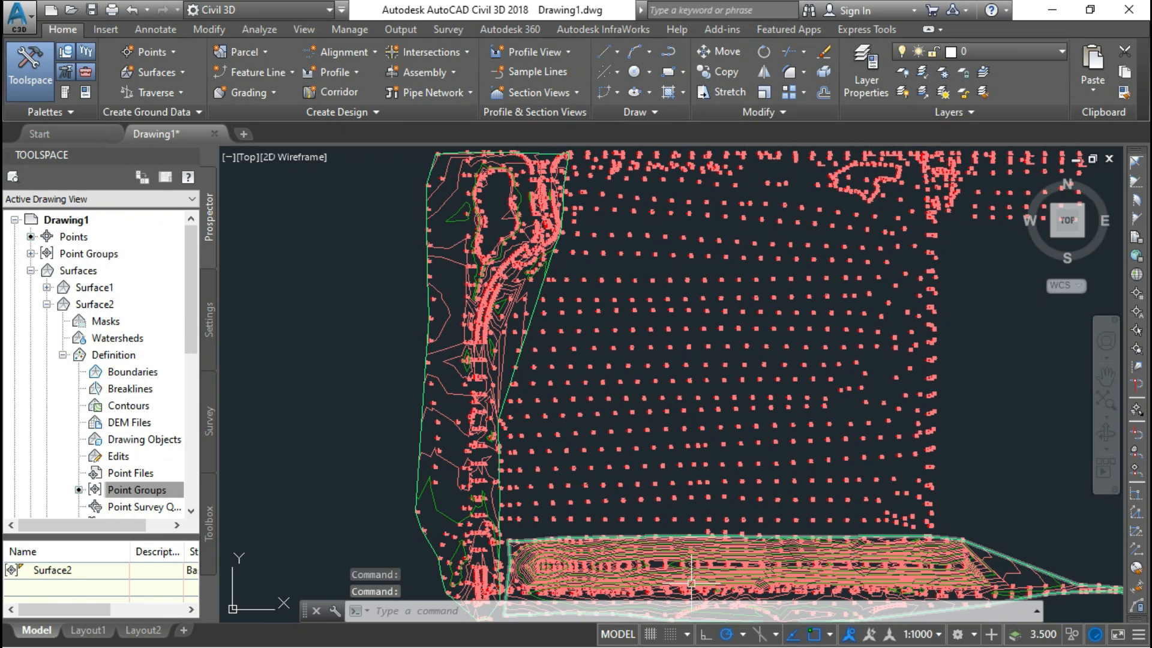
# Add the Surface3 point group to the definition of the Surface3 surface.
pyautogui.click(47, 304)
pyautogui.click(47, 321)
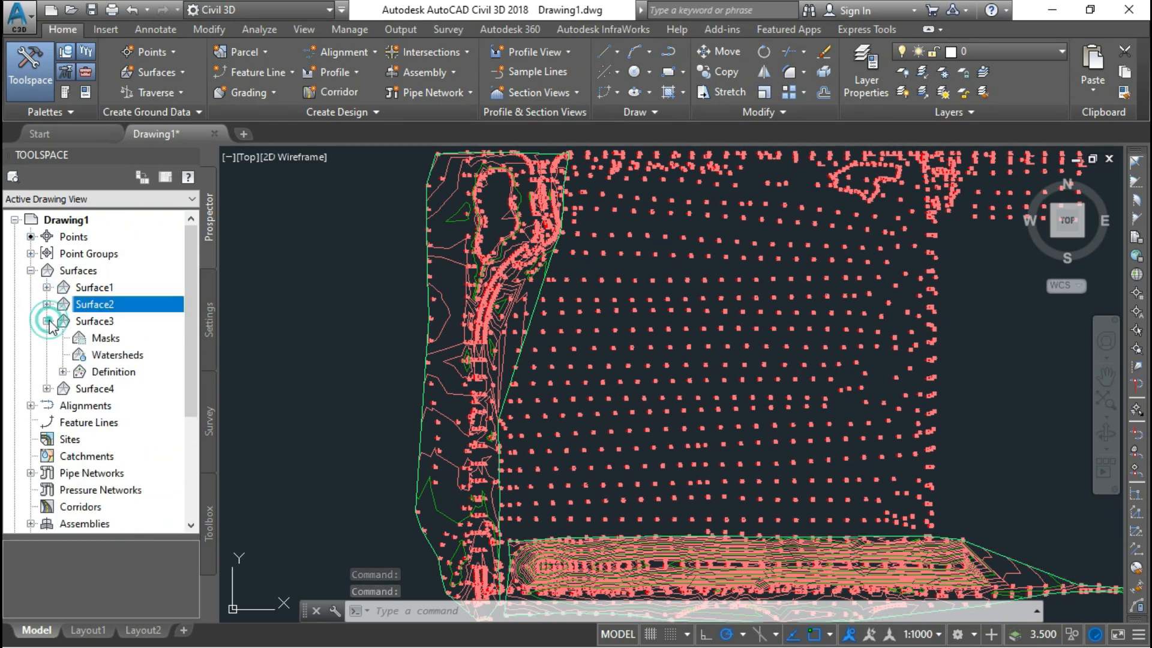
pyautogui.click(62, 372)
pyautogui.click(152, 491)
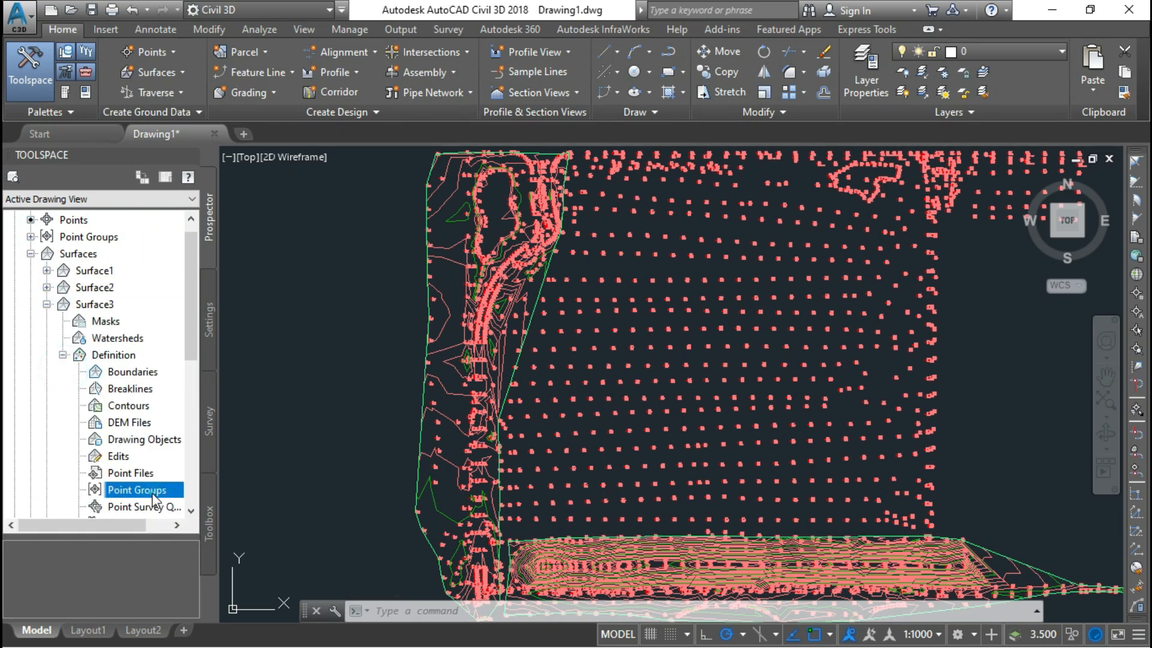
pyautogui.rightClick(158, 490)
pyautogui.click(203, 496)
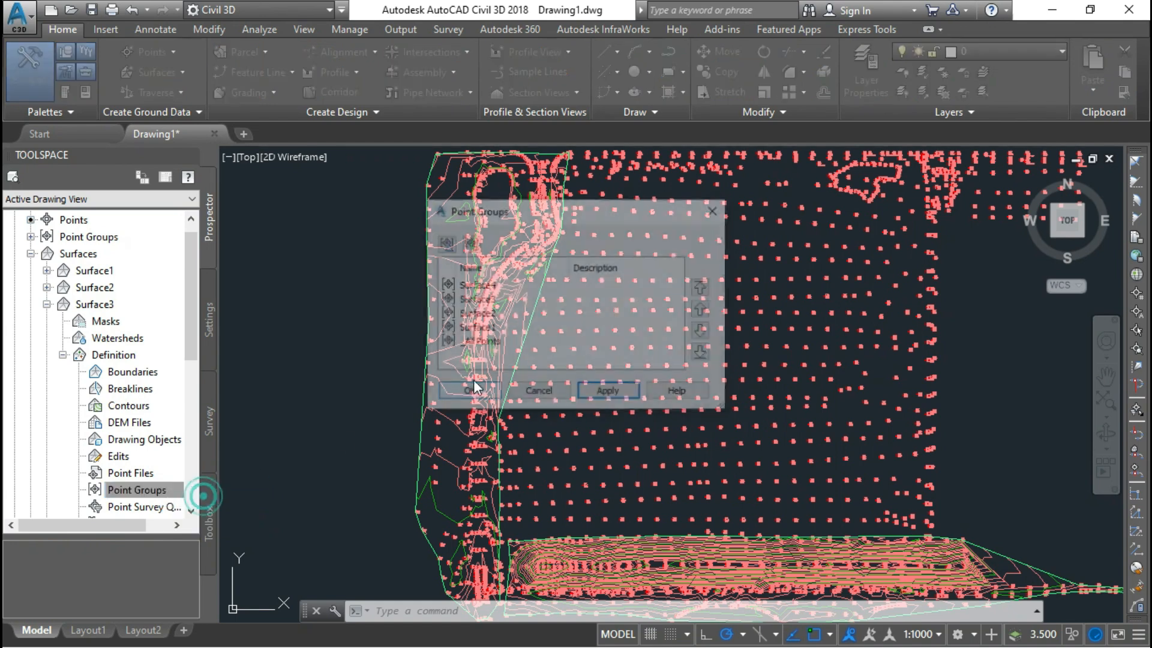
pyautogui.click(471, 300)
pyautogui.click(469, 391)
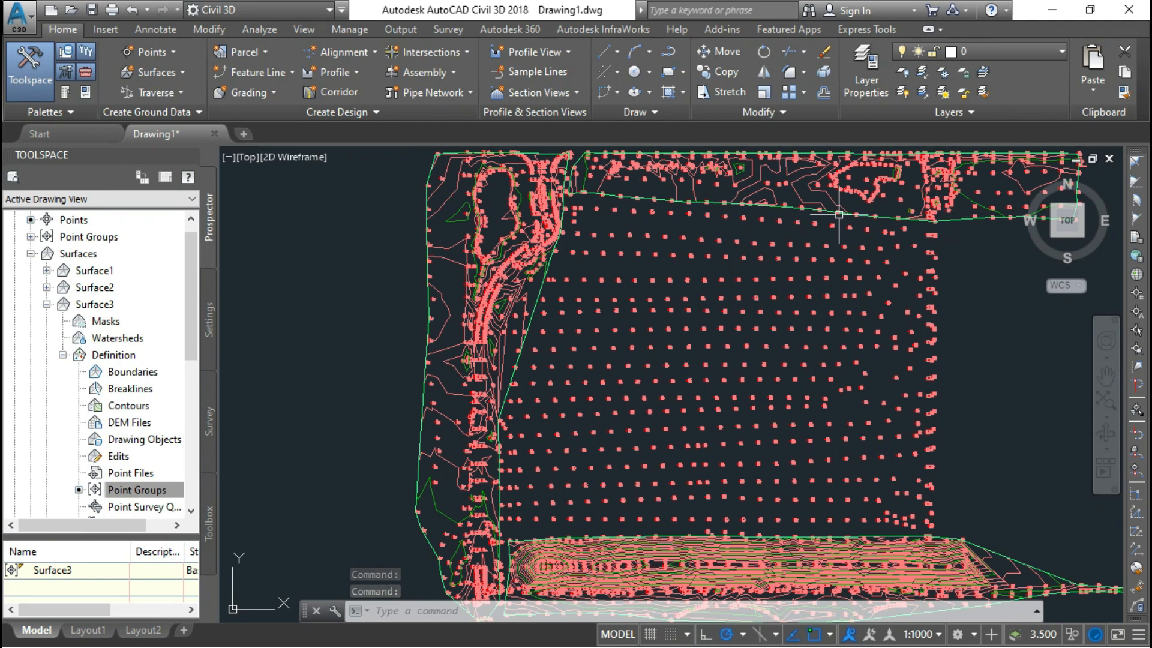
# Add the Surface4 point group to the definition of the Surface4 surface.
pyautogui.click(47, 304)
pyautogui.click(46, 321)
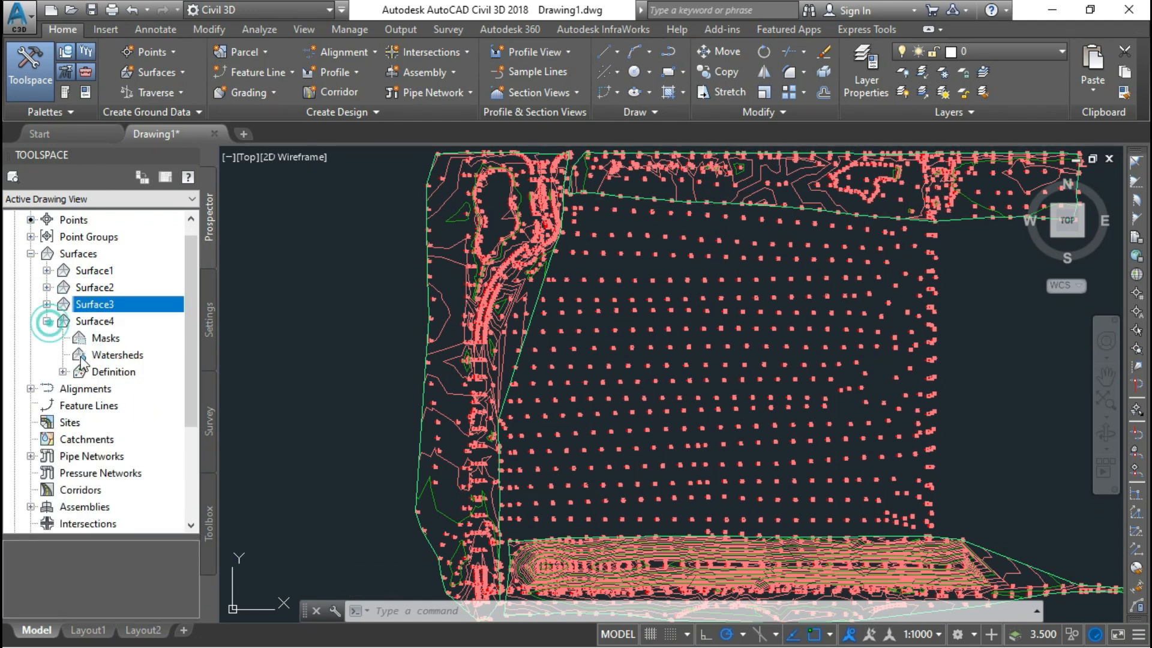
pyautogui.click(62, 371)
pyautogui.rightClick(140, 488)
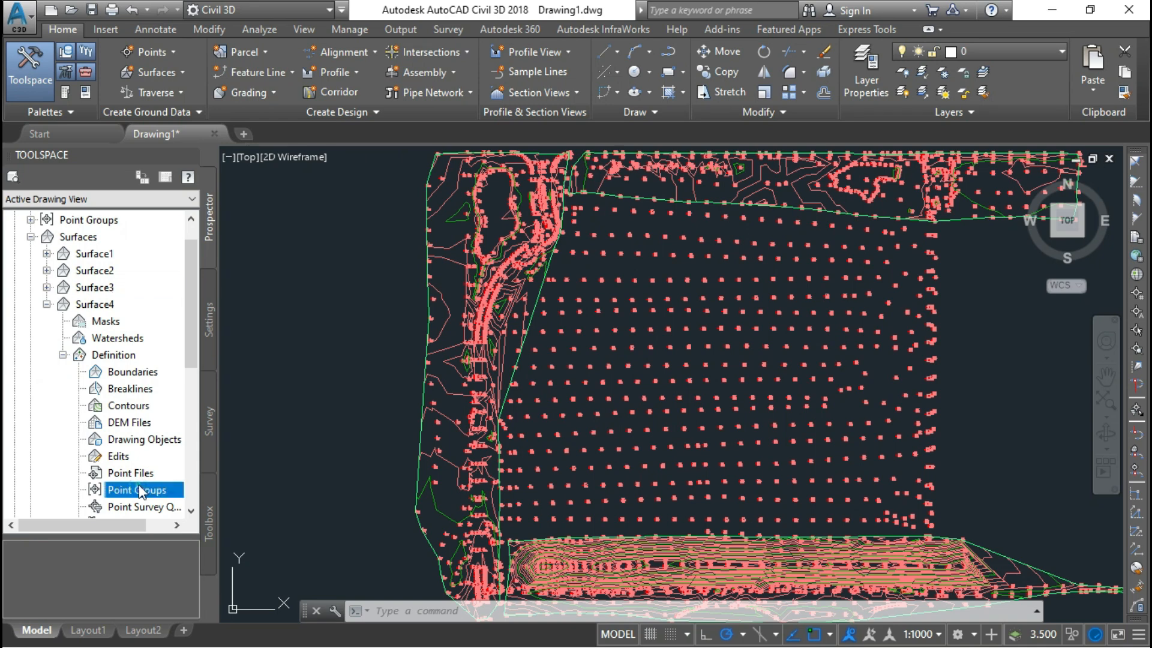
pyautogui.click(191, 496)
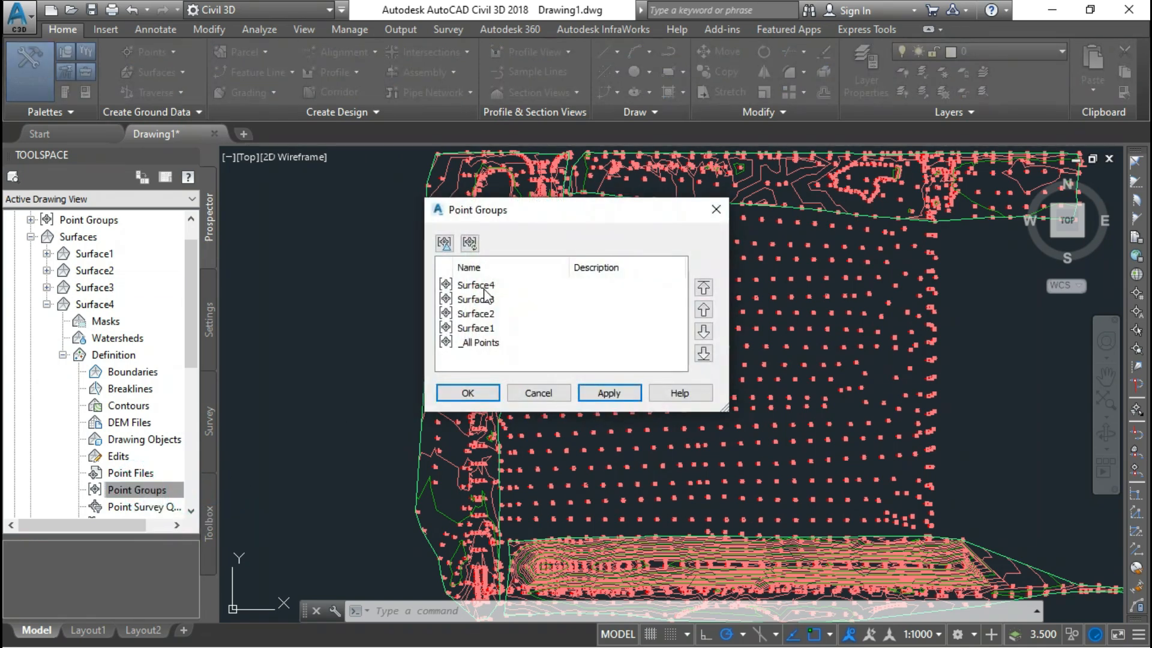
pyautogui.click(484, 285)
pyautogui.click(481, 391)
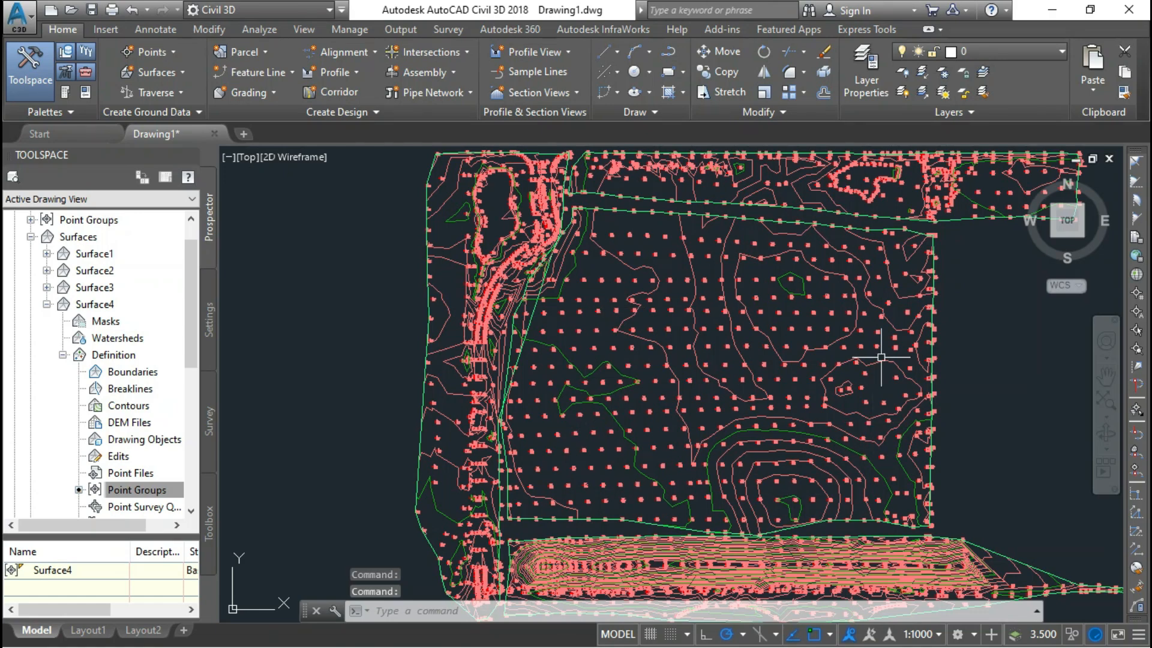
# Examine the contours and shared edges of the four surfaces in the drawing, both close up and as a whole.
pyautogui.scroll(-2, 713, 300)
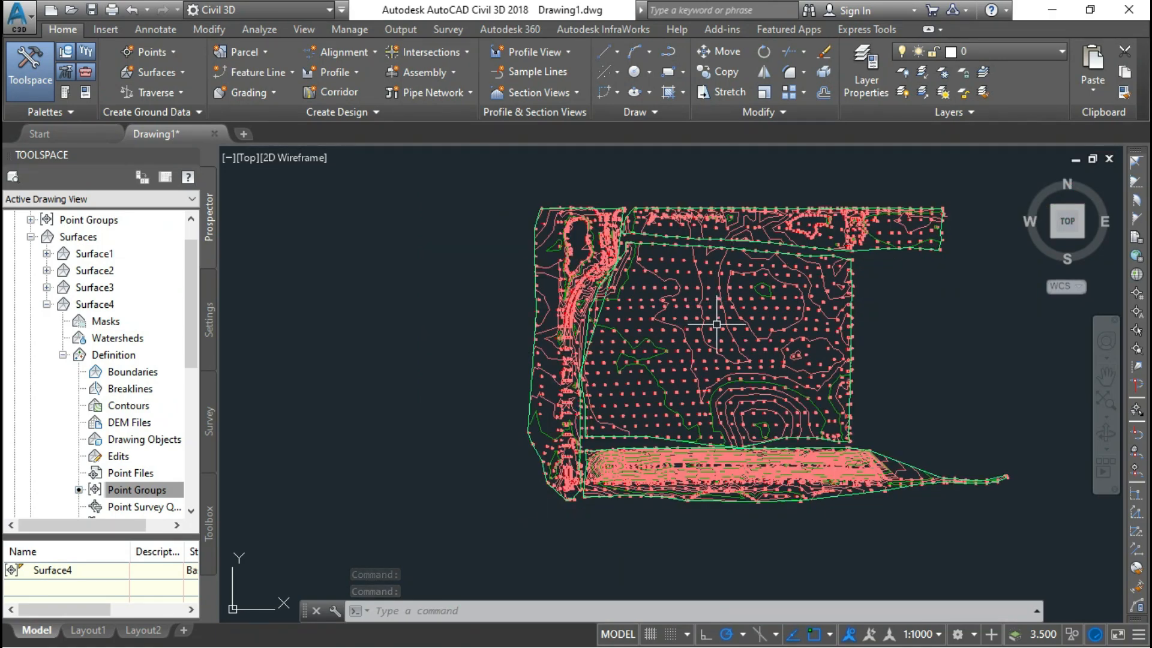
pyautogui.scroll(2, 717, 324)
pyautogui.scroll(-2, 716, 324)
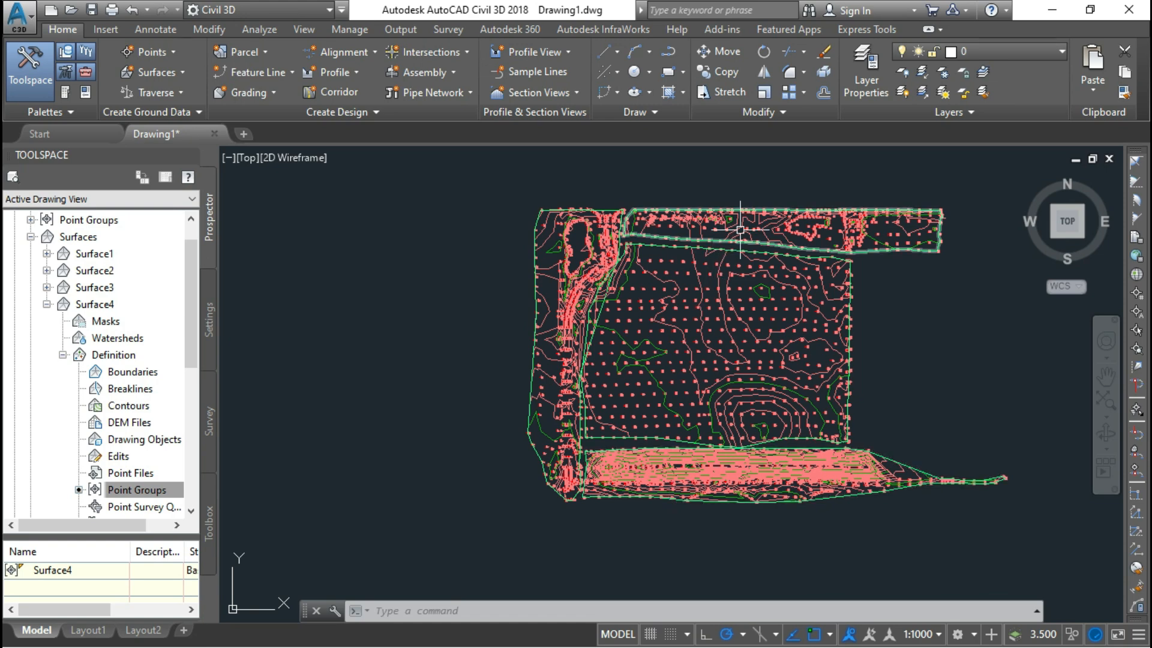
pyautogui.scroll(2, 648, 312)
pyautogui.moveTo(687, 306); pyautogui.dragTo(597, 321, button='middle')
pyautogui.scroll(-2, 597, 320)
pyautogui.scroll(2, 597, 321)
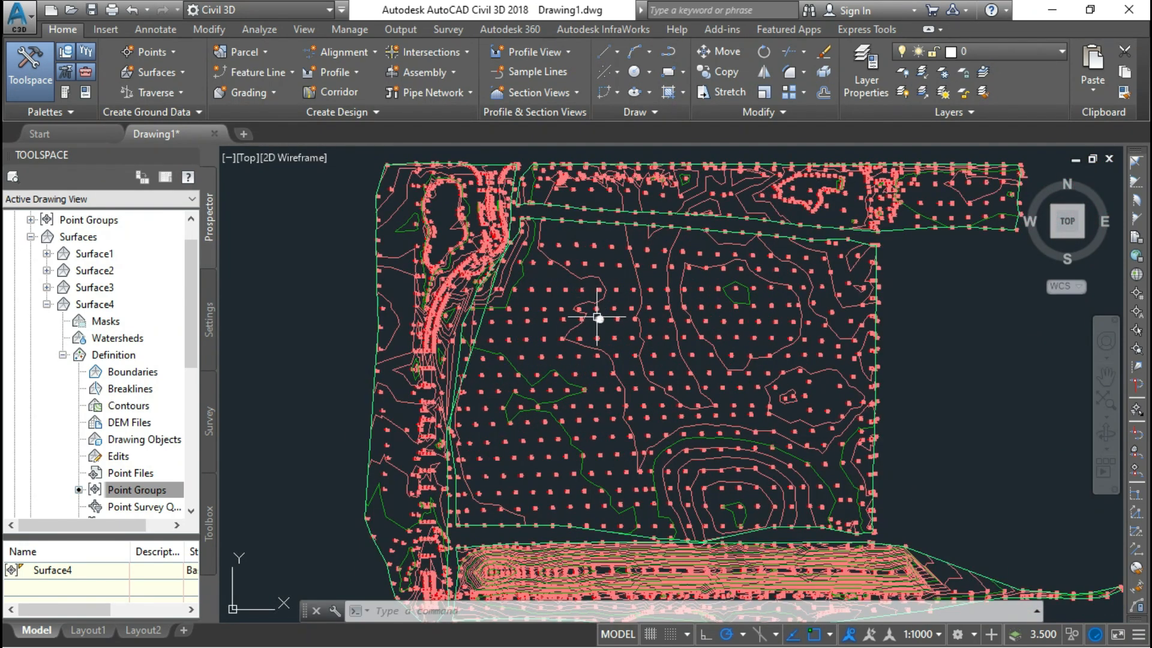
pyautogui.scroll(-2, 597, 315)
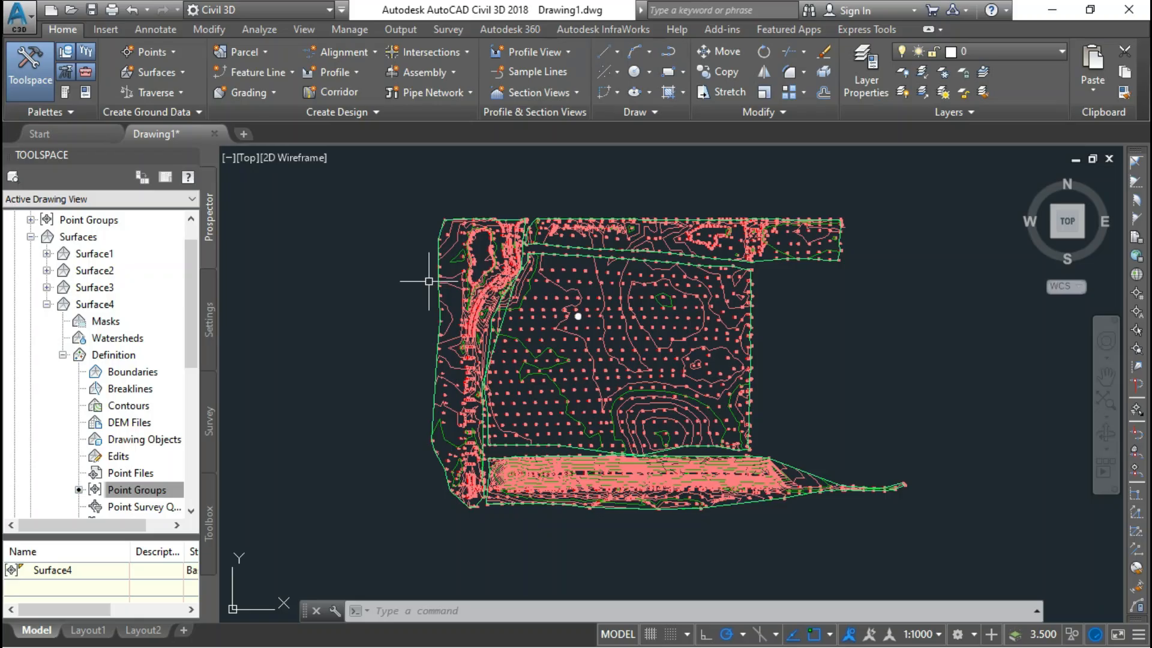
# Create a TIN surface named Combined Surface with the Contours 1m and 5m (Design) style.
pyautogui.click(46, 304)
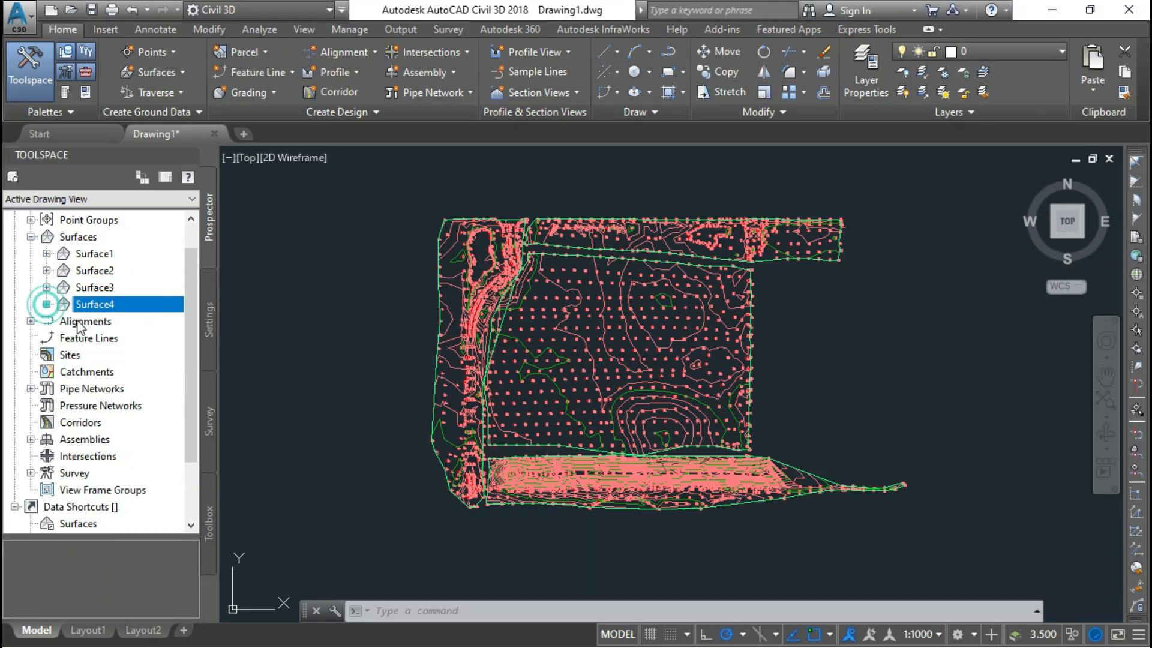
pyautogui.click(89, 237)
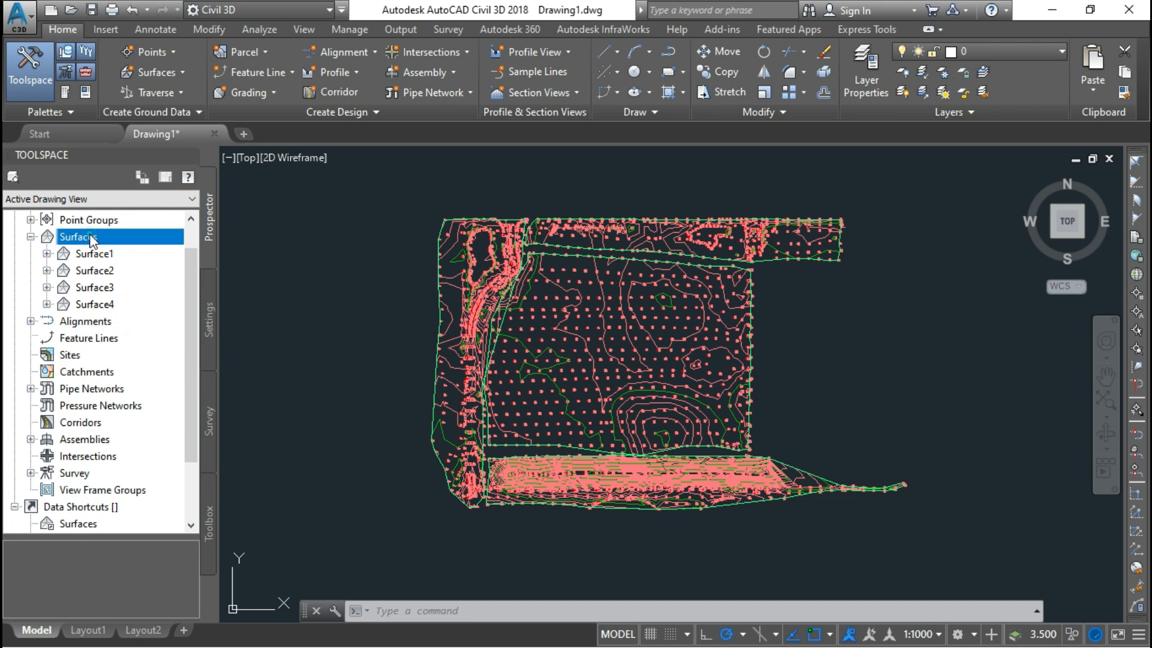
pyautogui.rightClick(125, 238)
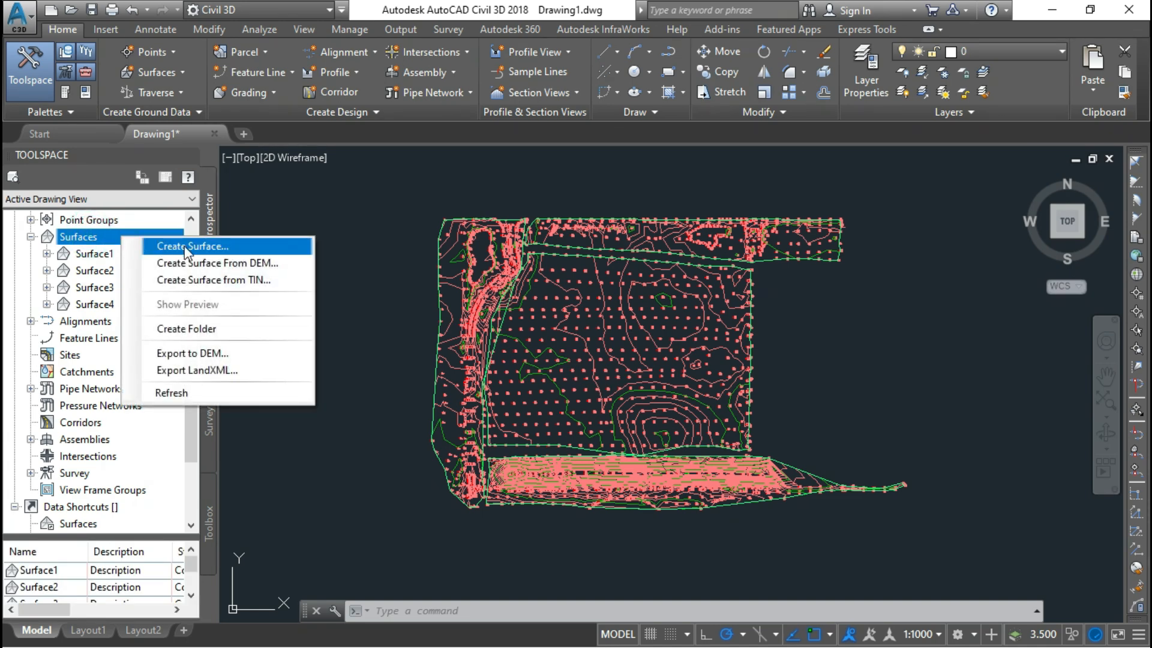
pyautogui.click(207, 247)
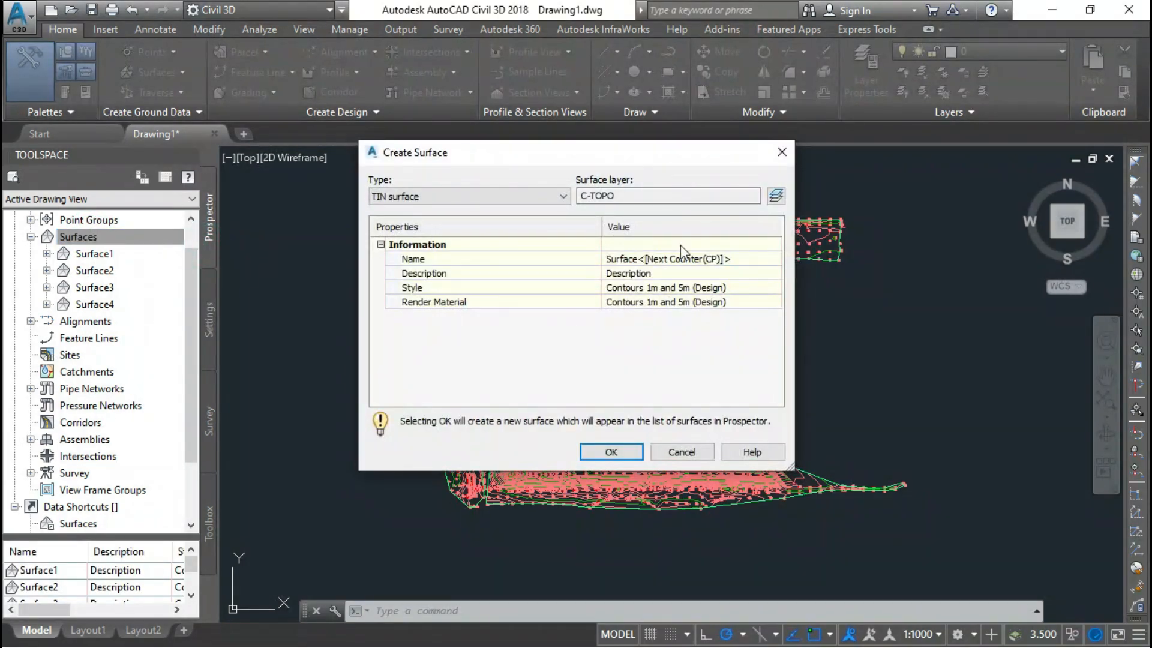
pyautogui.click(688, 258)
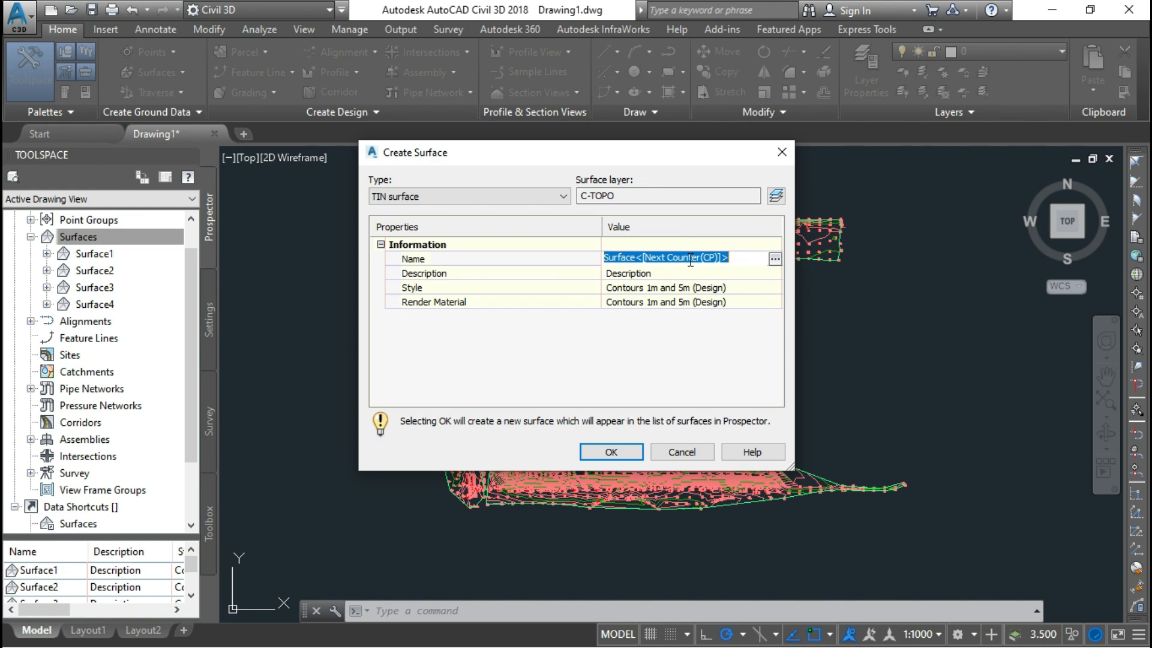
pyautogui.write('Combined')
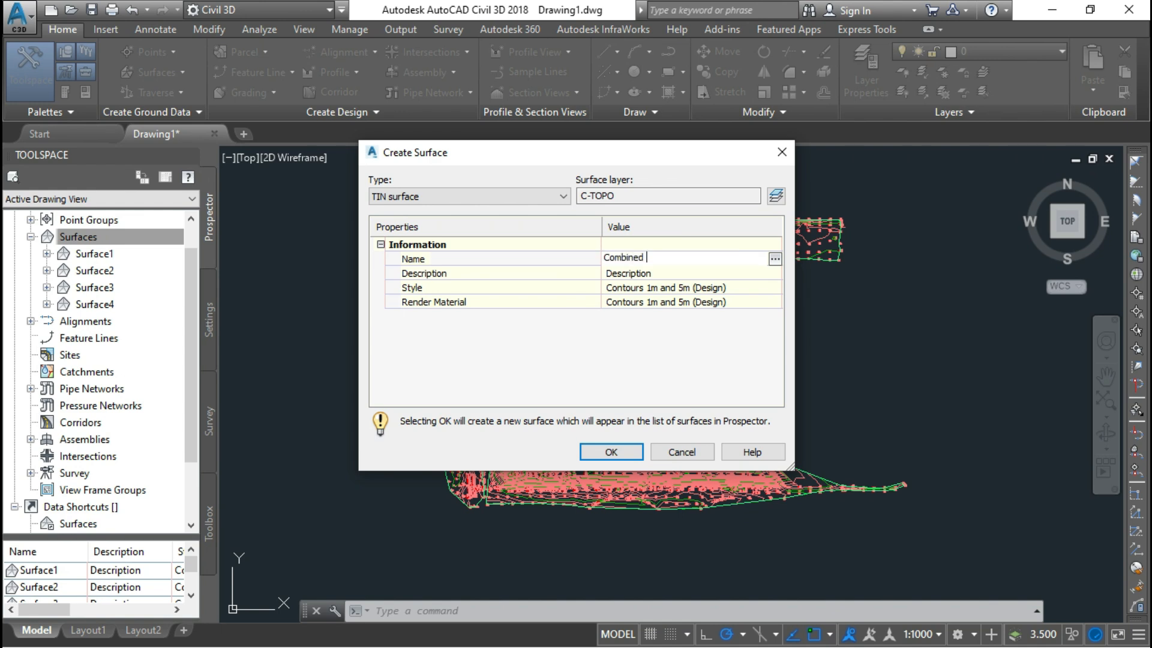
pyautogui.write(' Surface')
pyautogui.click(669, 289)
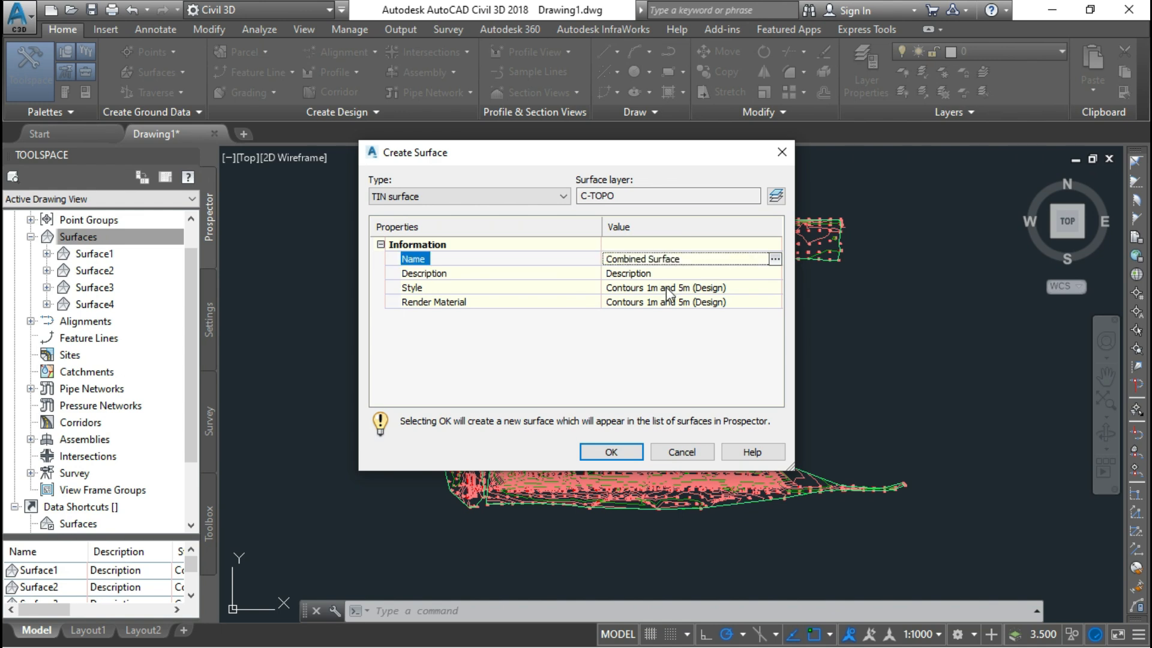
pyautogui.click(600, 453)
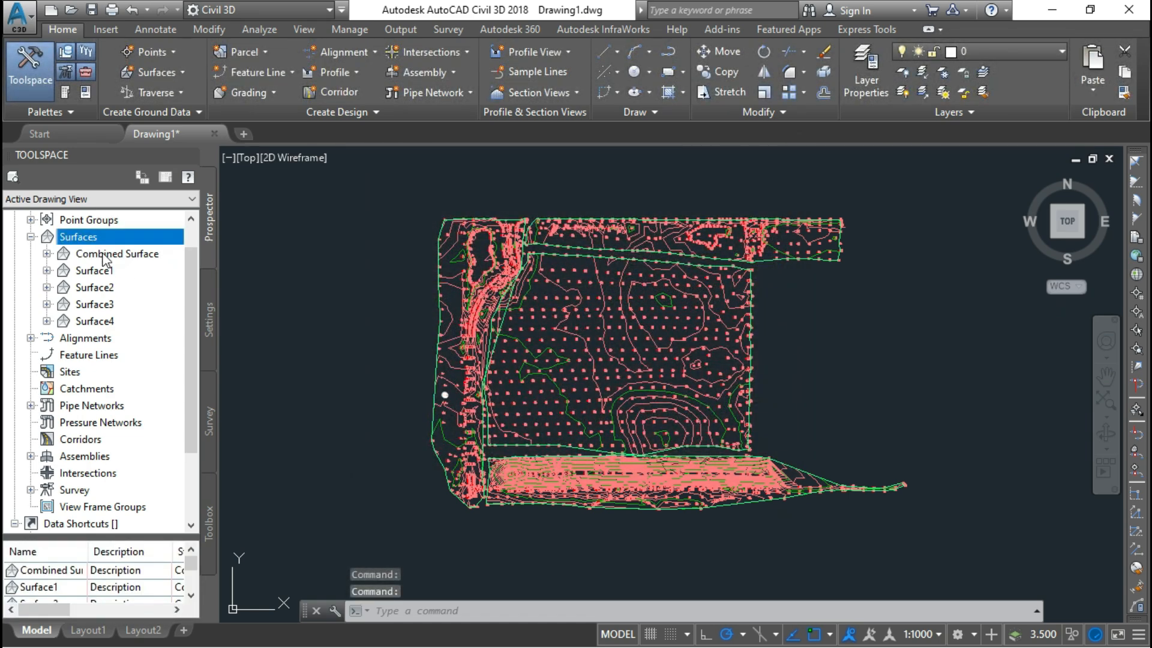
# Paste Surface1, Surface2, Surface3 and Surface4 together into the Combined Surface as edits in its definition.
pyautogui.click(104, 257)
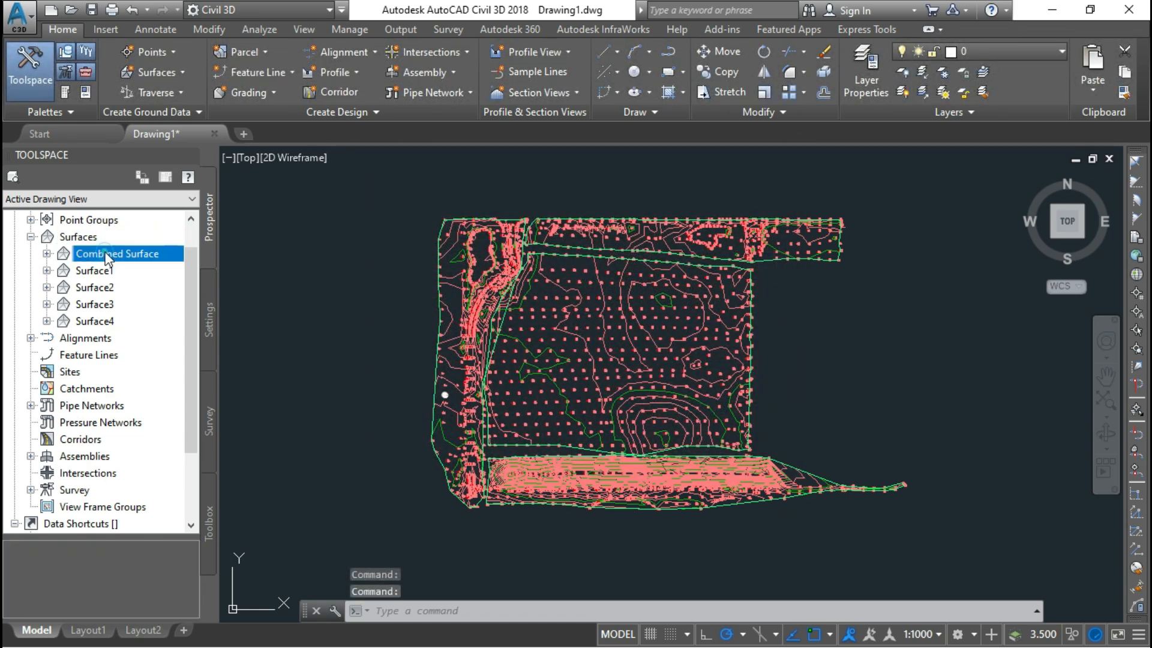
pyautogui.click(46, 254)
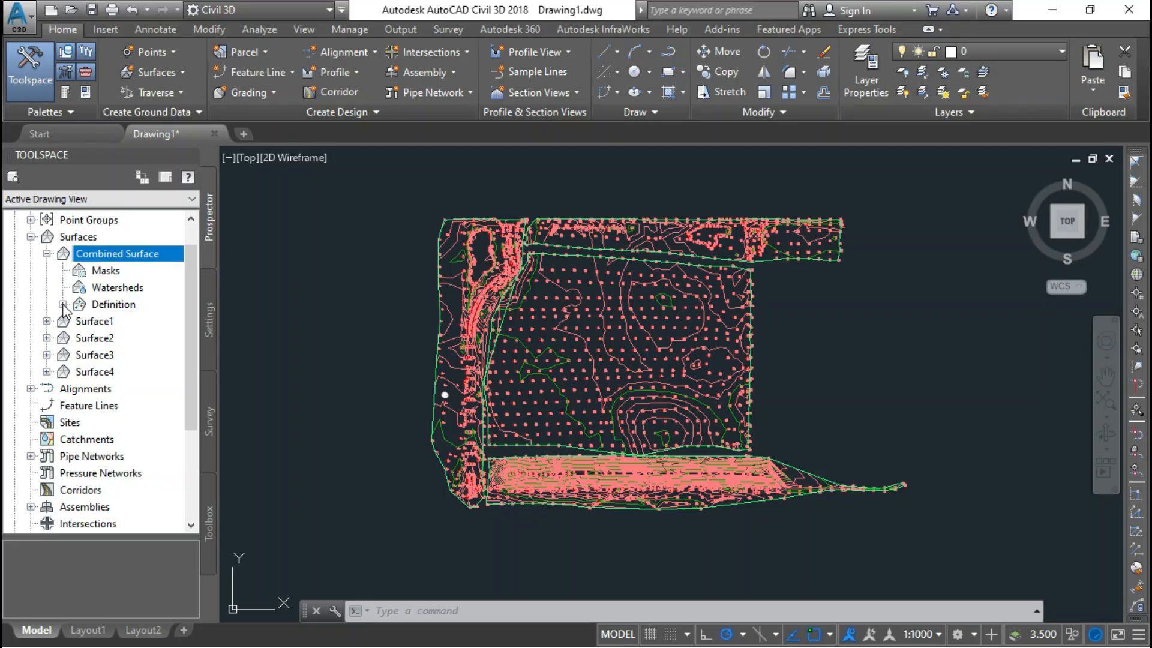
pyautogui.click(63, 305)
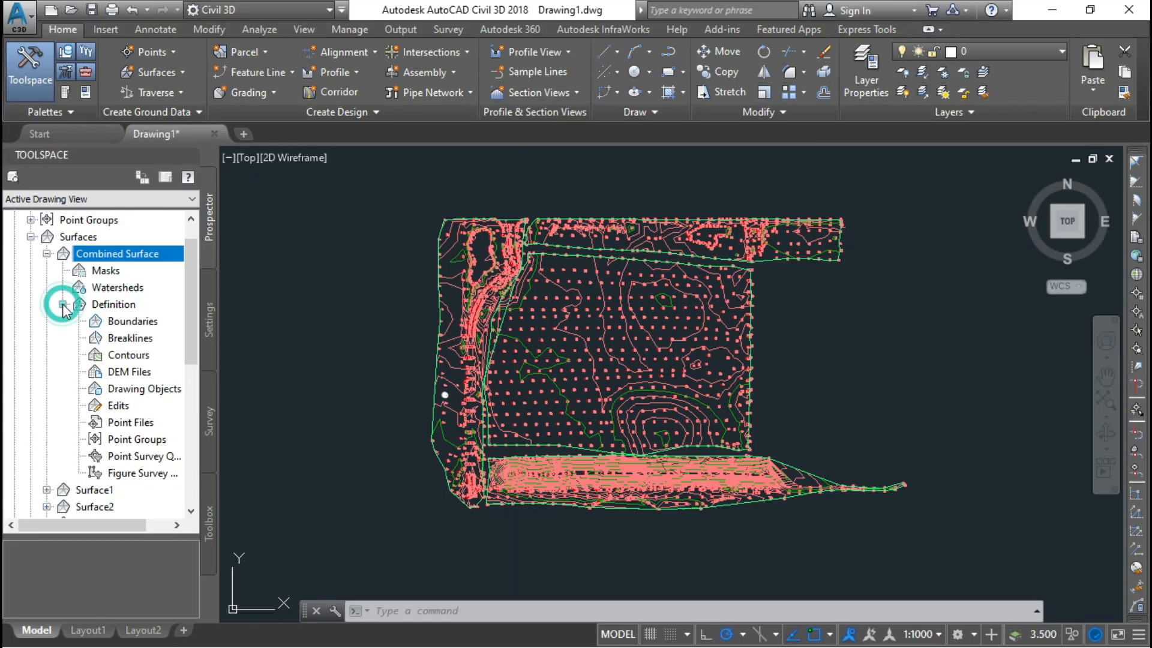
pyautogui.rightClick(120, 408)
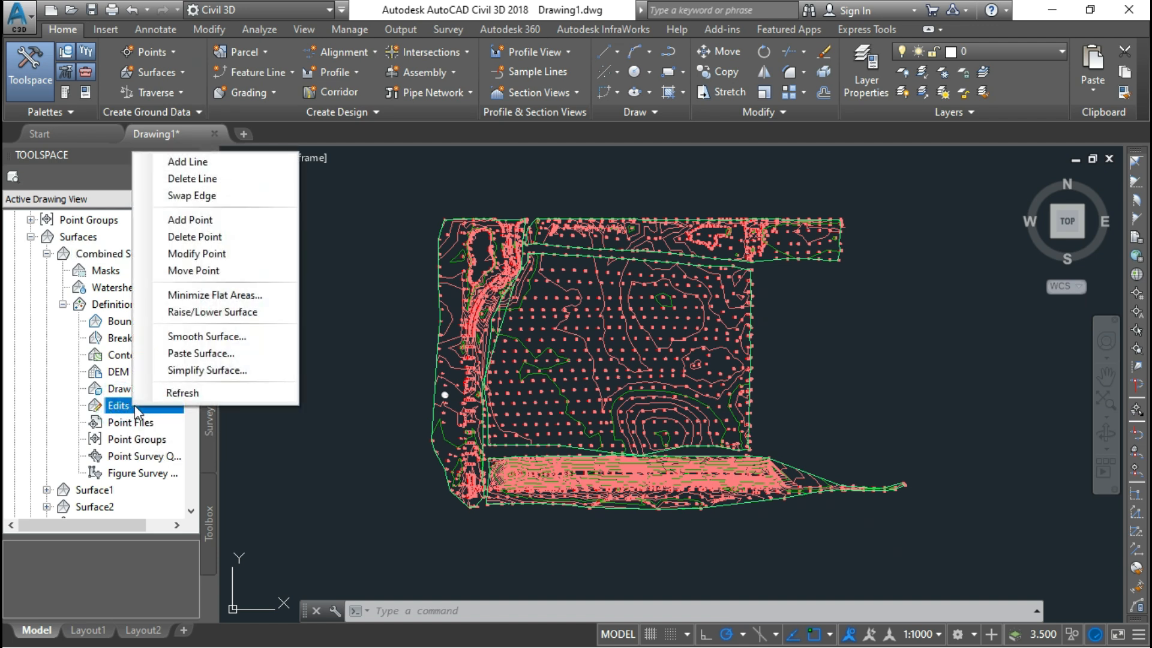
pyautogui.click(223, 355)
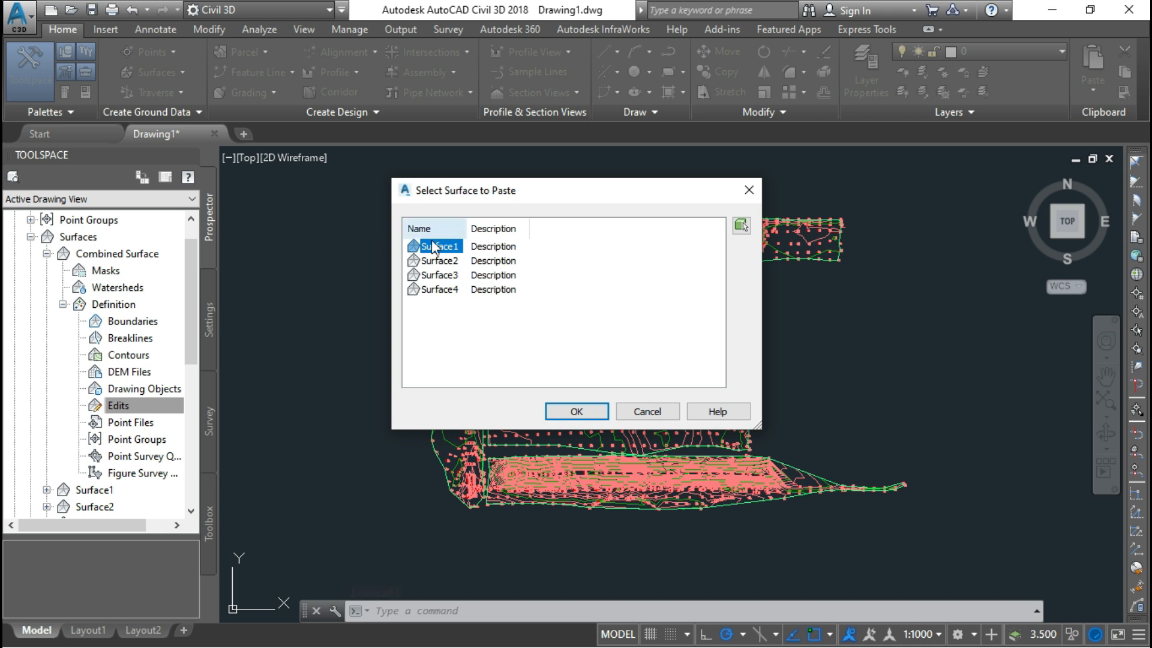
pyautogui.click(433, 292)
pyautogui.hotkey('ctrl', 'a')
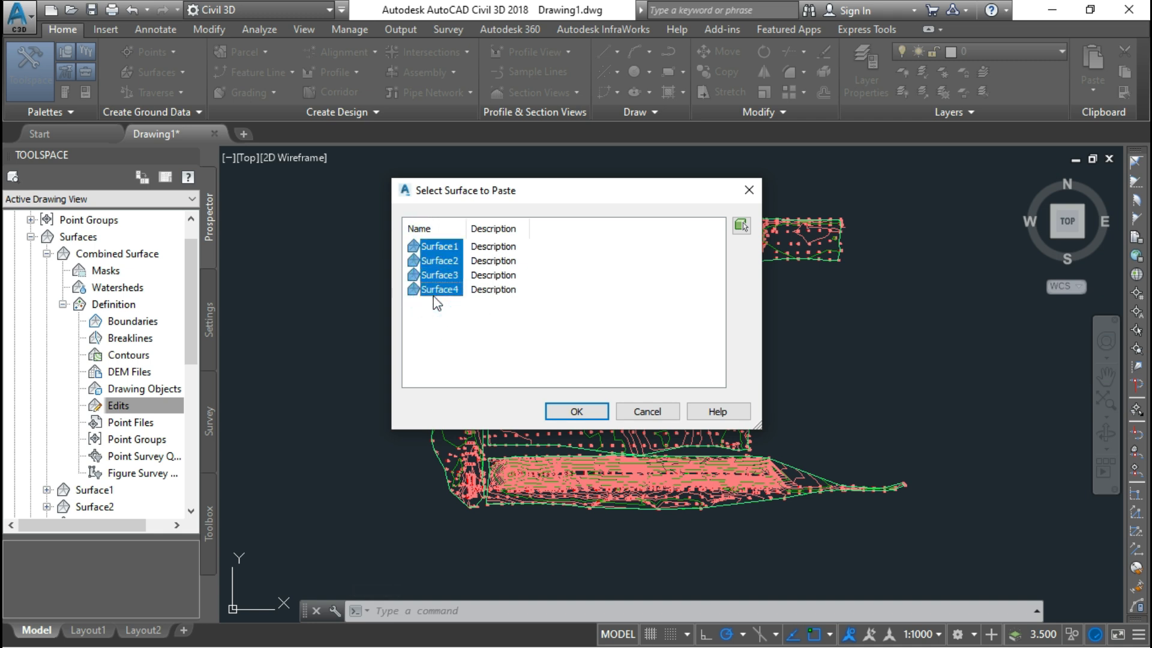
pyautogui.click(435, 318)
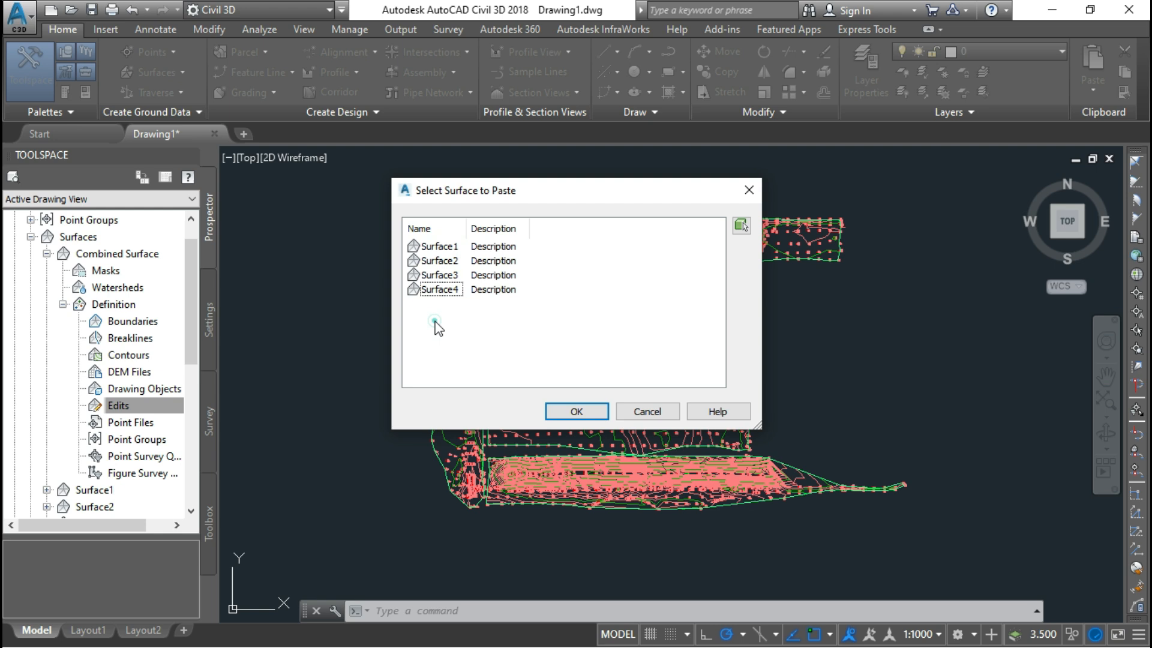
pyautogui.click(436, 250)
pyautogui.click(435, 276)
pyautogui.click(436, 292)
pyautogui.click(439, 275)
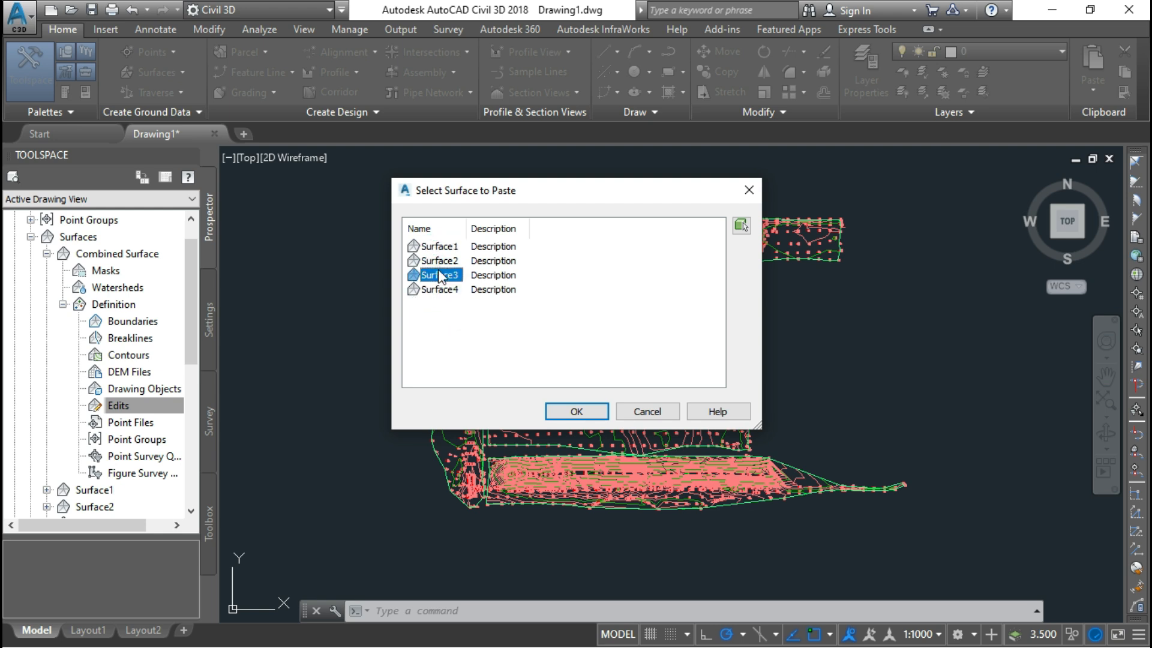
pyautogui.click(440, 263)
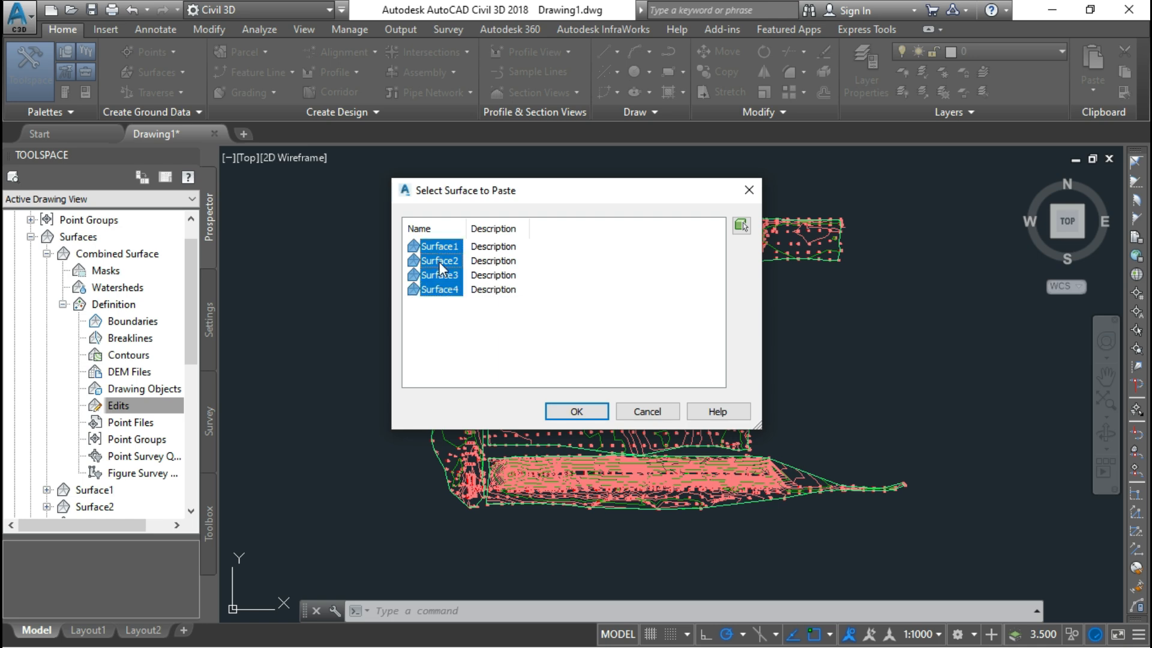
pyautogui.click(577, 413)
# Check the Combined Surface's edits and select it in the drawing to inspect its extent, clearing the selection when done.
pyautogui.click(120, 406)
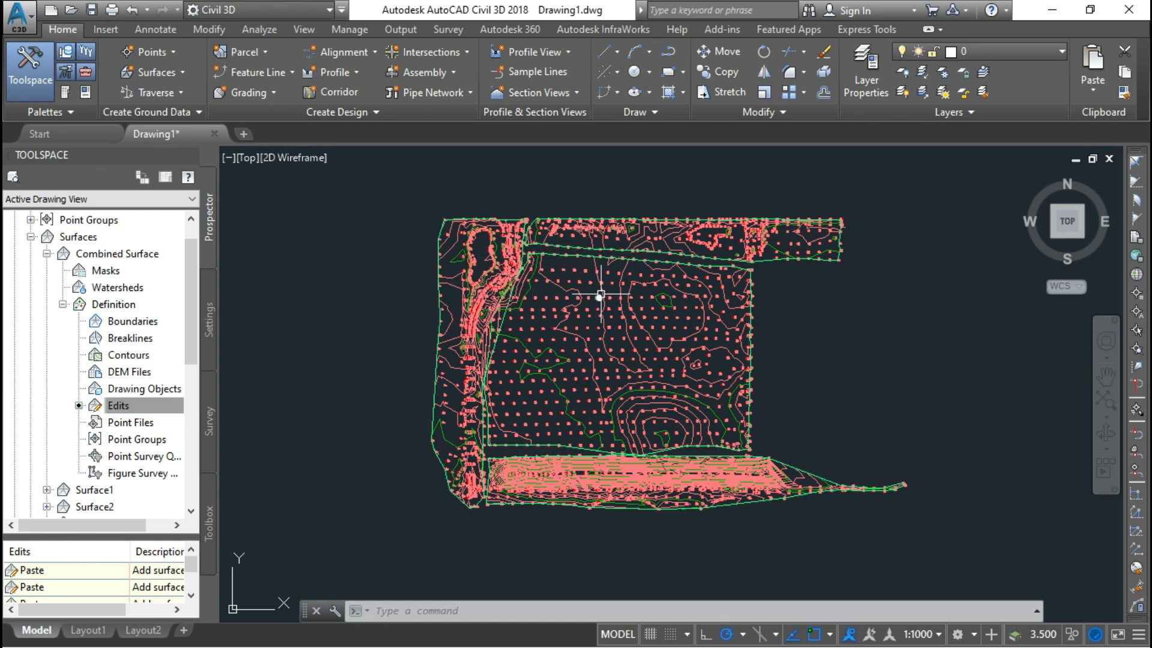
pyautogui.click(620, 292)
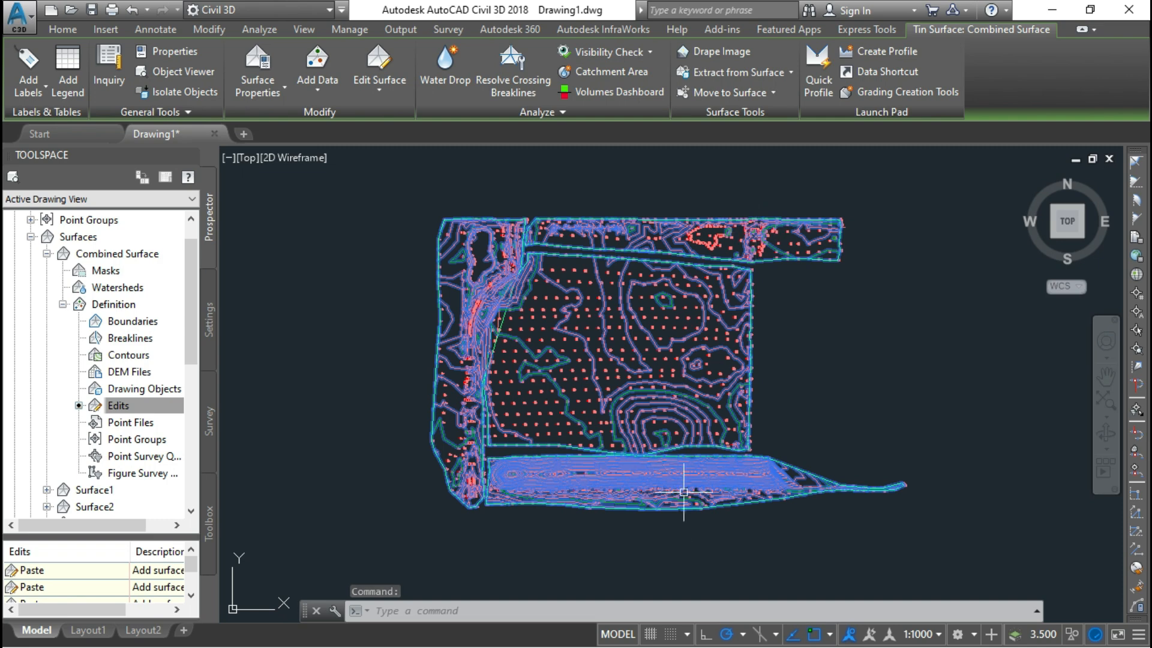
pyautogui.click(824, 481)
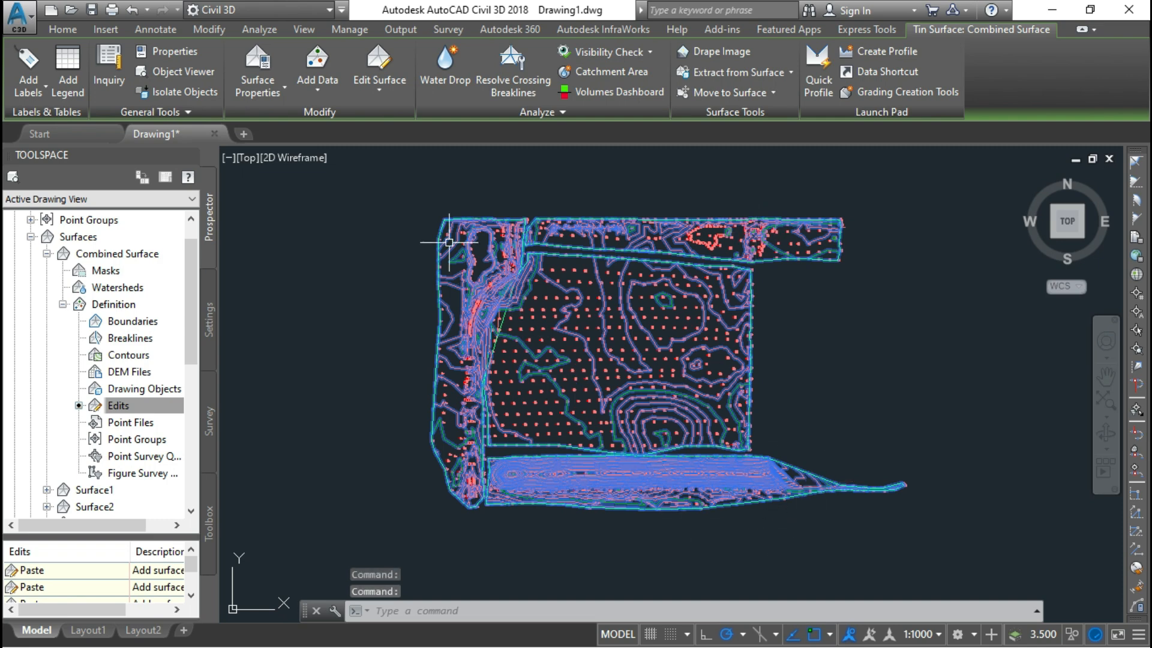
pyautogui.press('Escape')
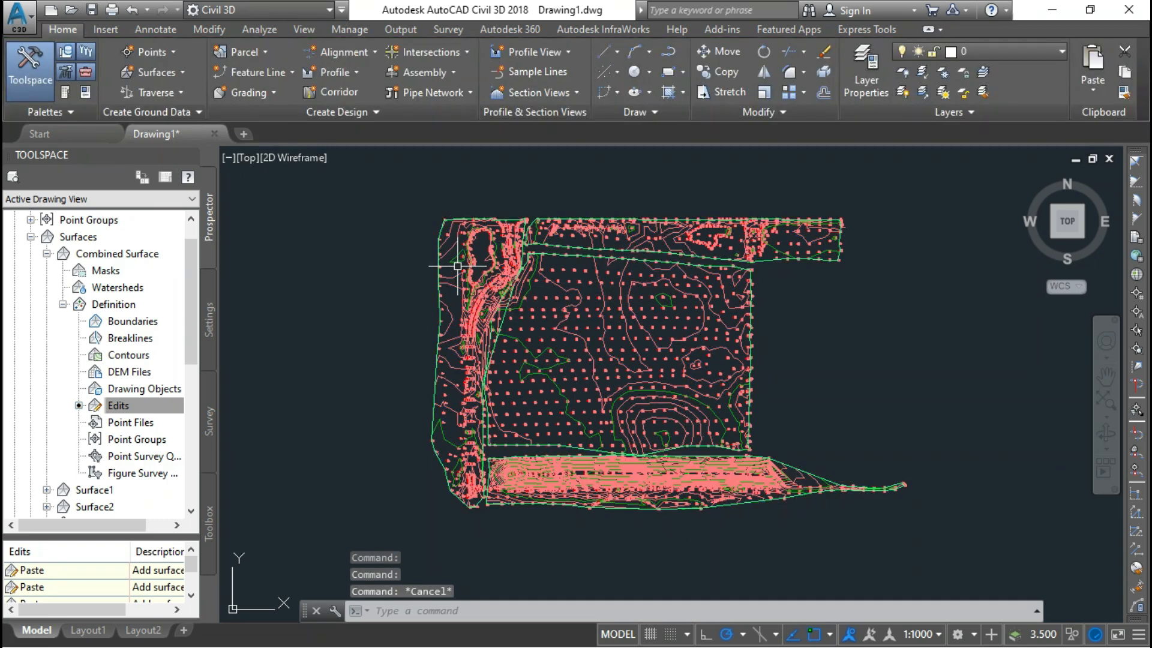
# Collapse the Combined Surface's entry and select Surface1 in the drawing to inspect its extent, clearing the selection when done.
pyautogui.click(46, 253)
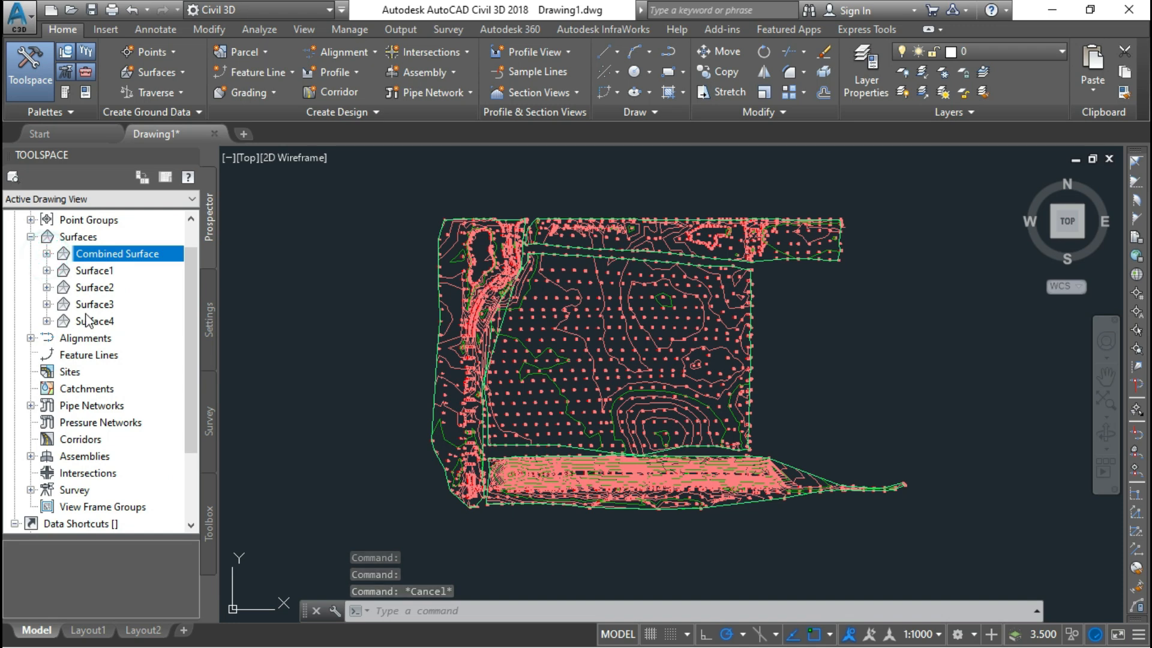
pyautogui.click(94, 271)
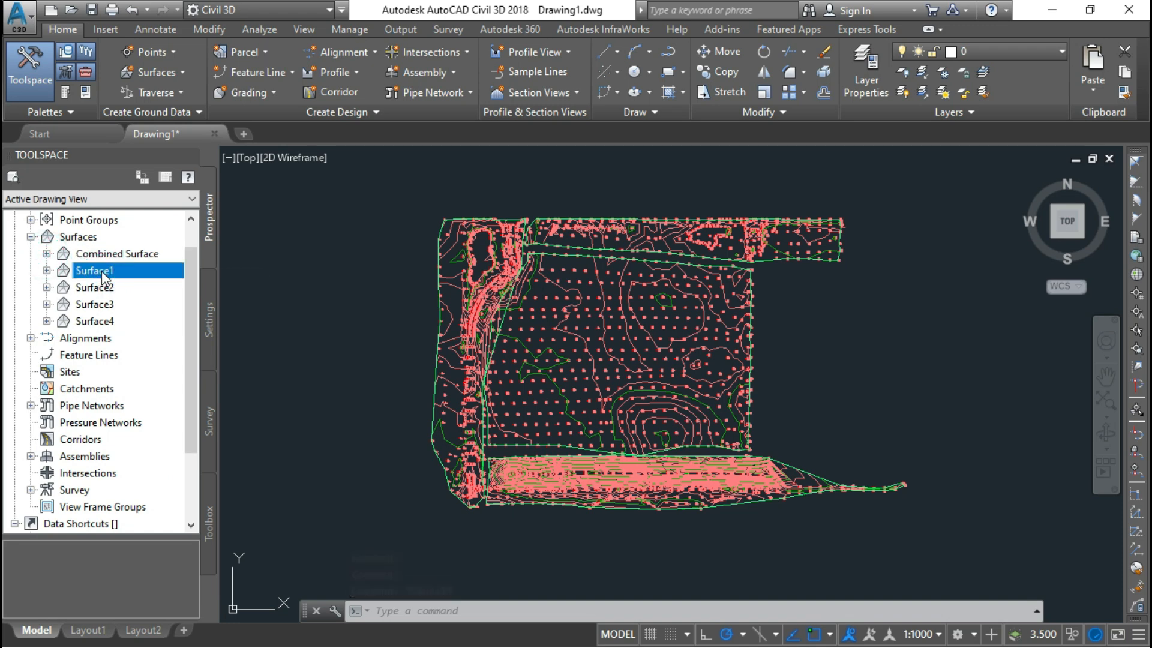
pyautogui.rightClick(102, 272)
pyautogui.click(151, 470)
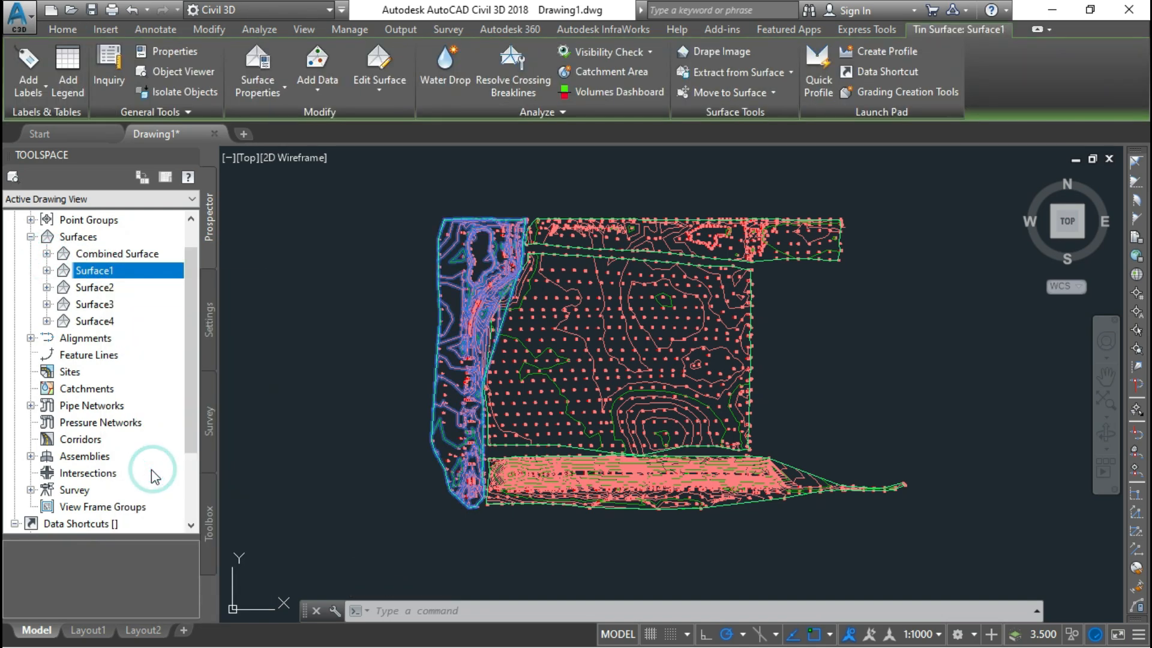
pyautogui.click(348, 287)
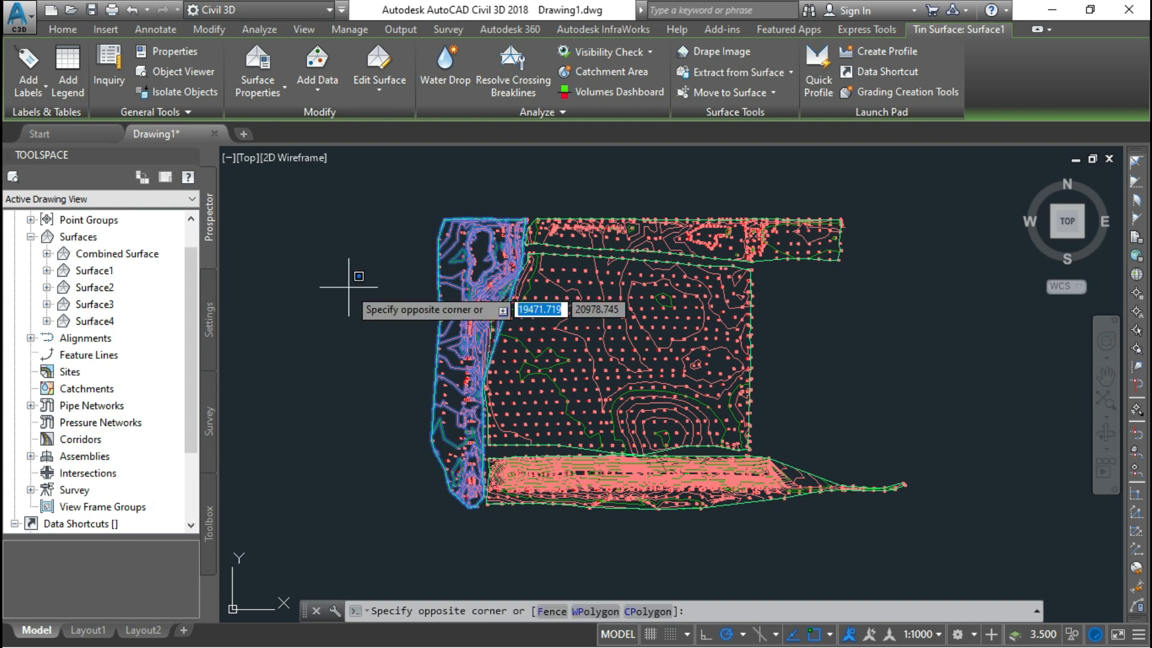
pyautogui.press('Escape')
pyautogui.press('Escape')
pyautogui.press('Escape')
pyautogui.press('Escape')
# Select Surface3 in the drawing to inspect its extent, then clear the selection.
pyautogui.click(95, 304)
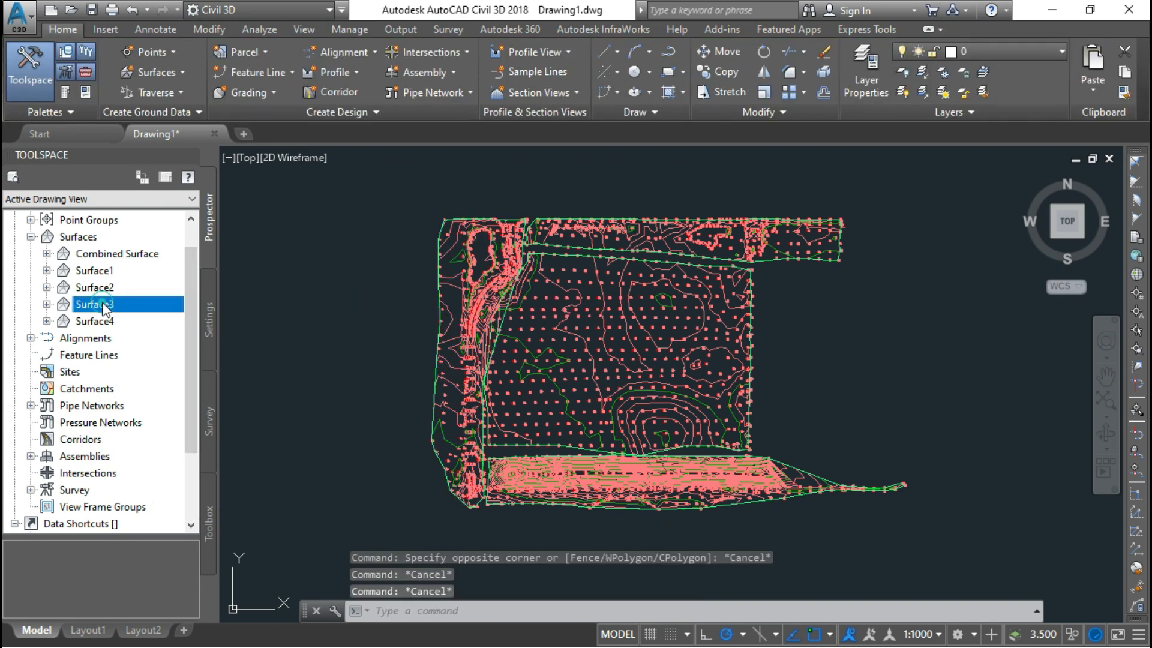
pyautogui.rightClick(103, 304)
pyautogui.click(161, 497)
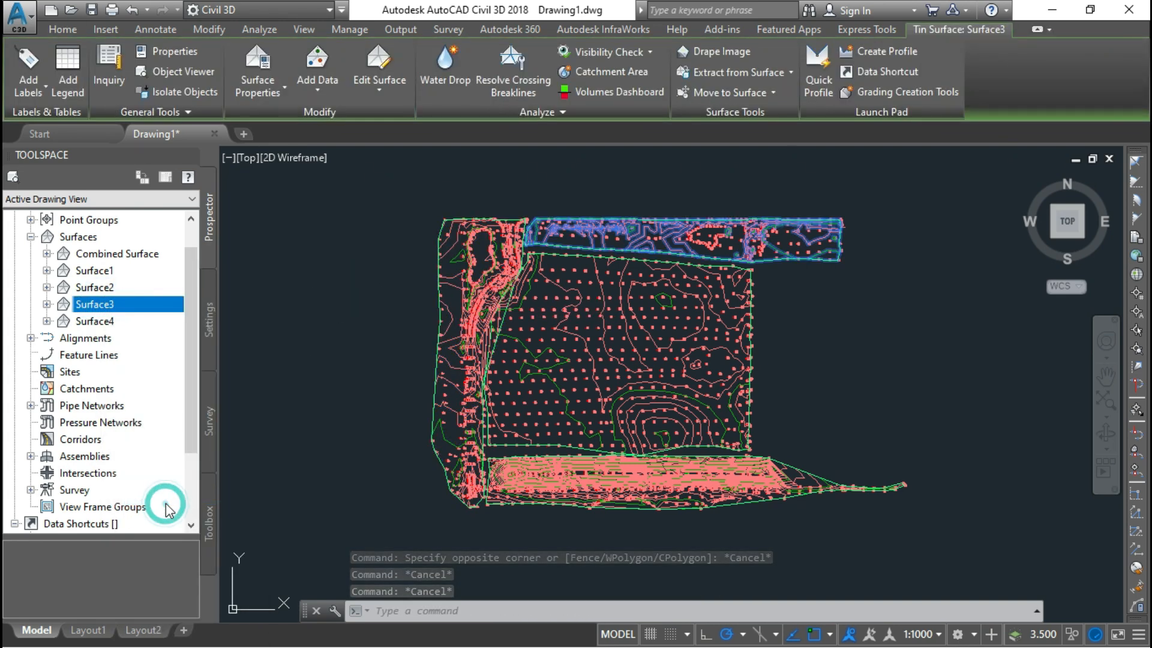
pyautogui.click(339, 327)
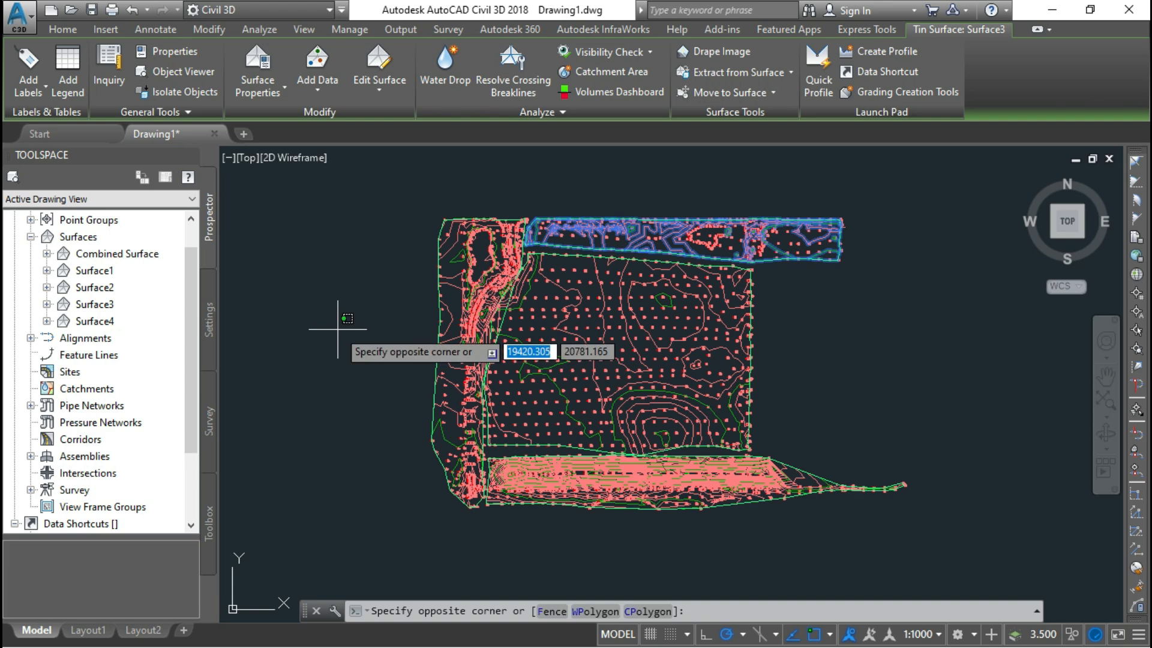
pyautogui.press('Escape')
pyautogui.press('Escape')
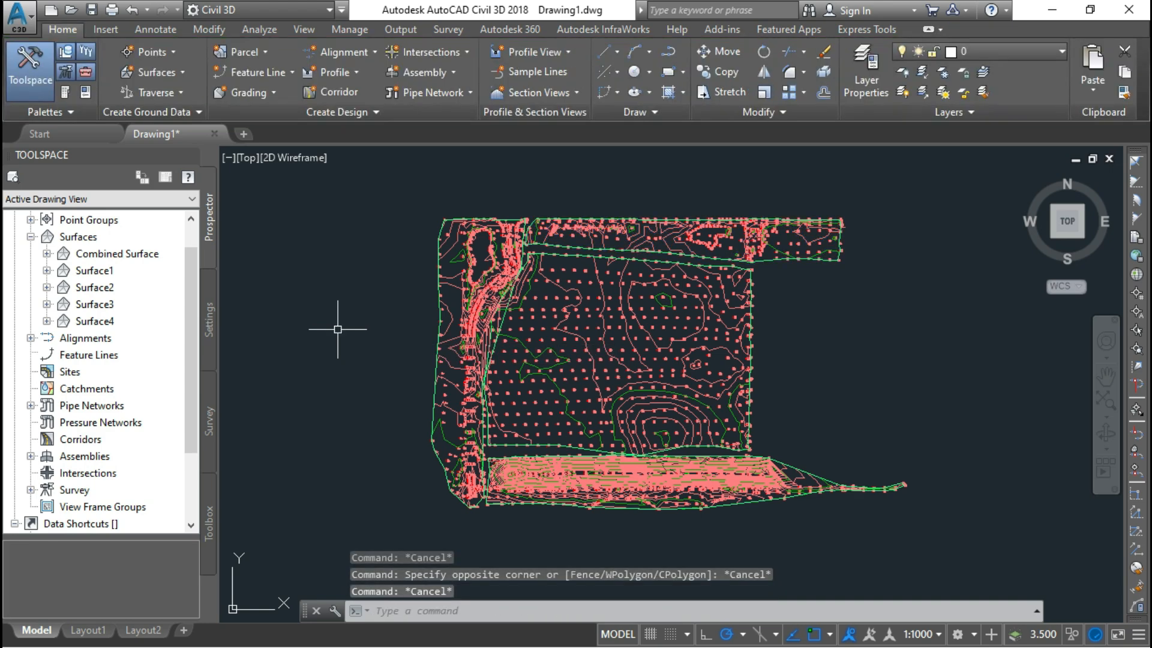
# Highlight Surface4 in the drawing to check the area it covers, and deselect it when done.
pyautogui.rightClick(82, 321)
pyautogui.click(134, 496)
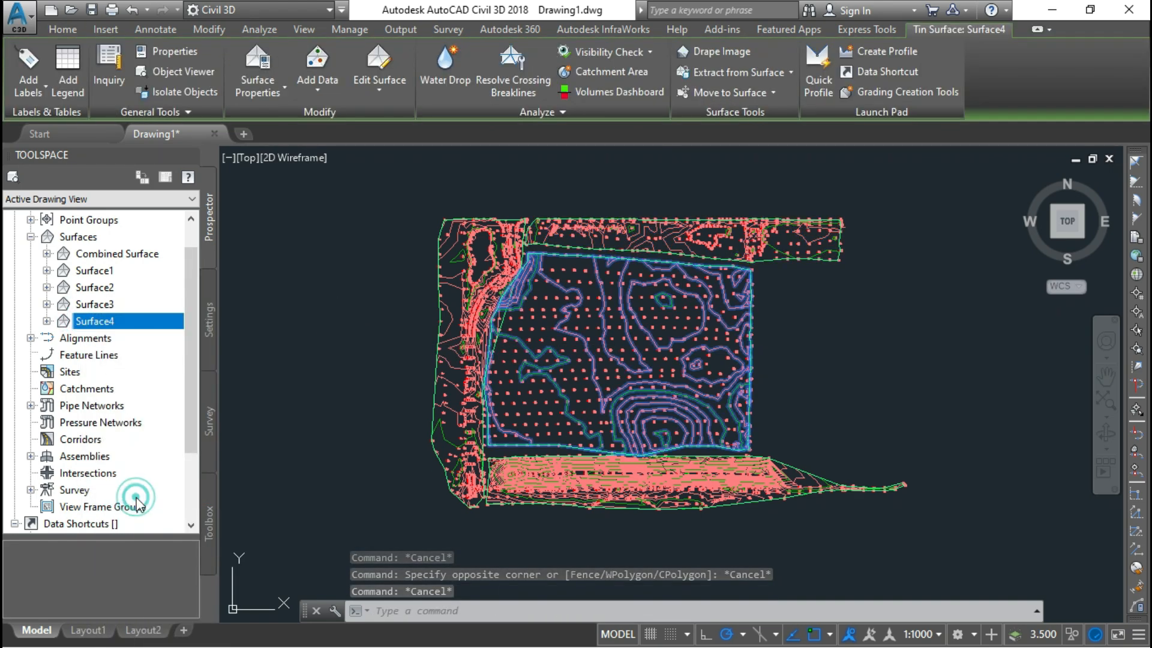
pyautogui.scroll(-1, 141, 503)
pyautogui.click(374, 265)
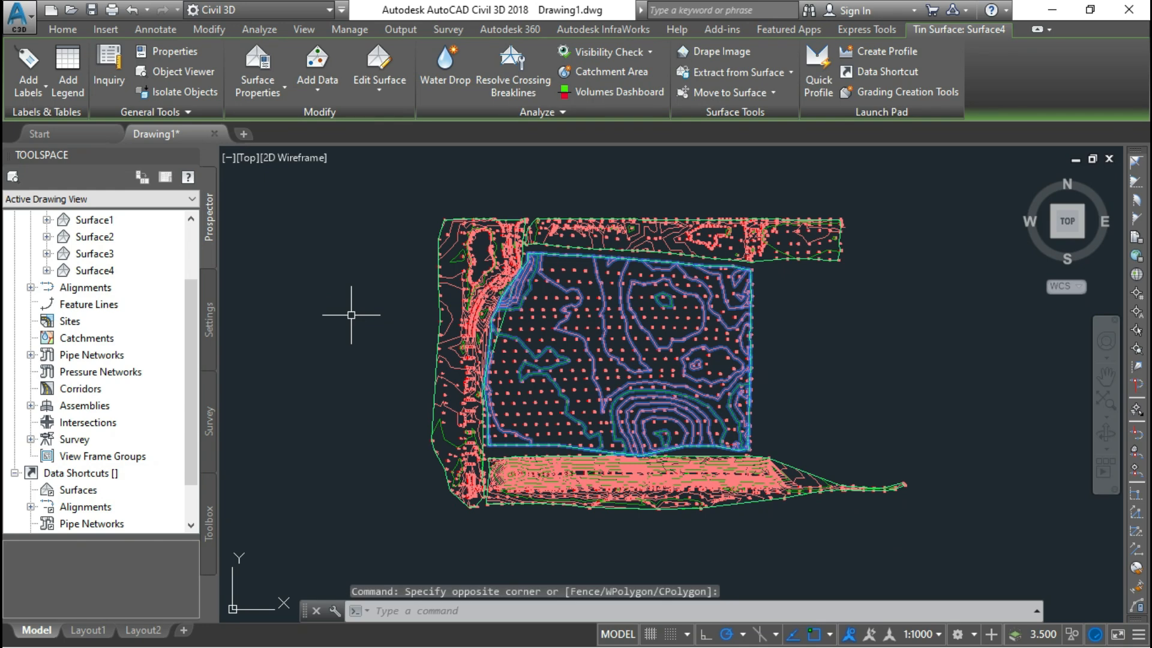
pyautogui.press('Escape')
pyautogui.press('Escape')
# Select the Combined Surface in the drawing and review the paste operations in the definition section of its surface properties.
pyautogui.rightClick(80, 254)
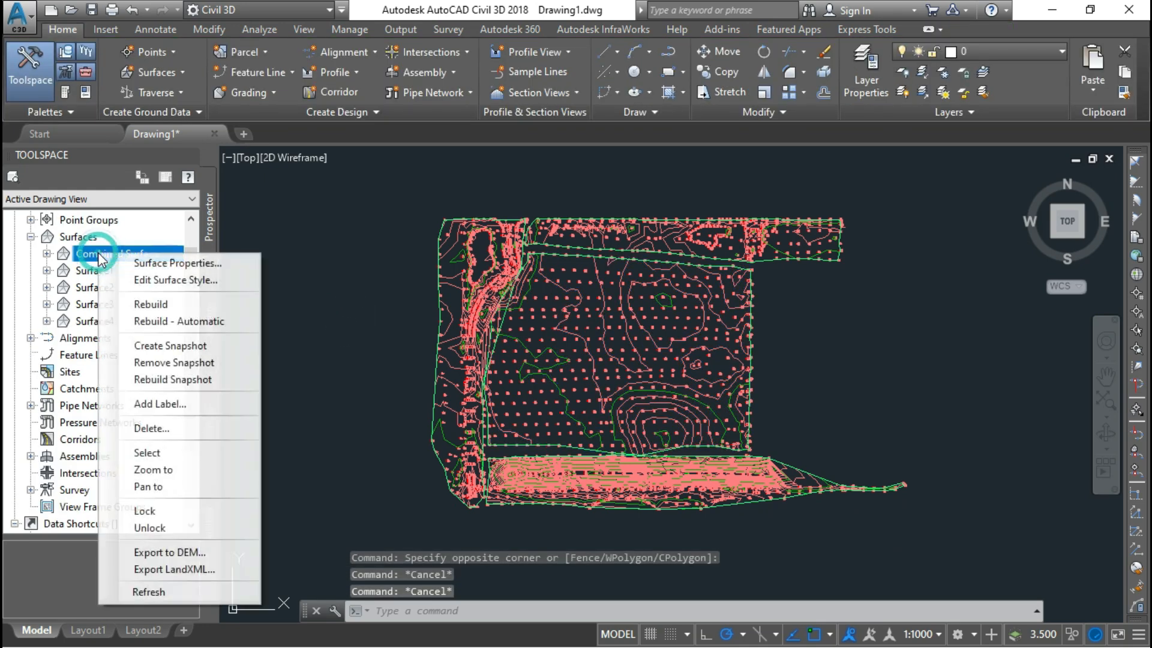
pyautogui.click(147, 453)
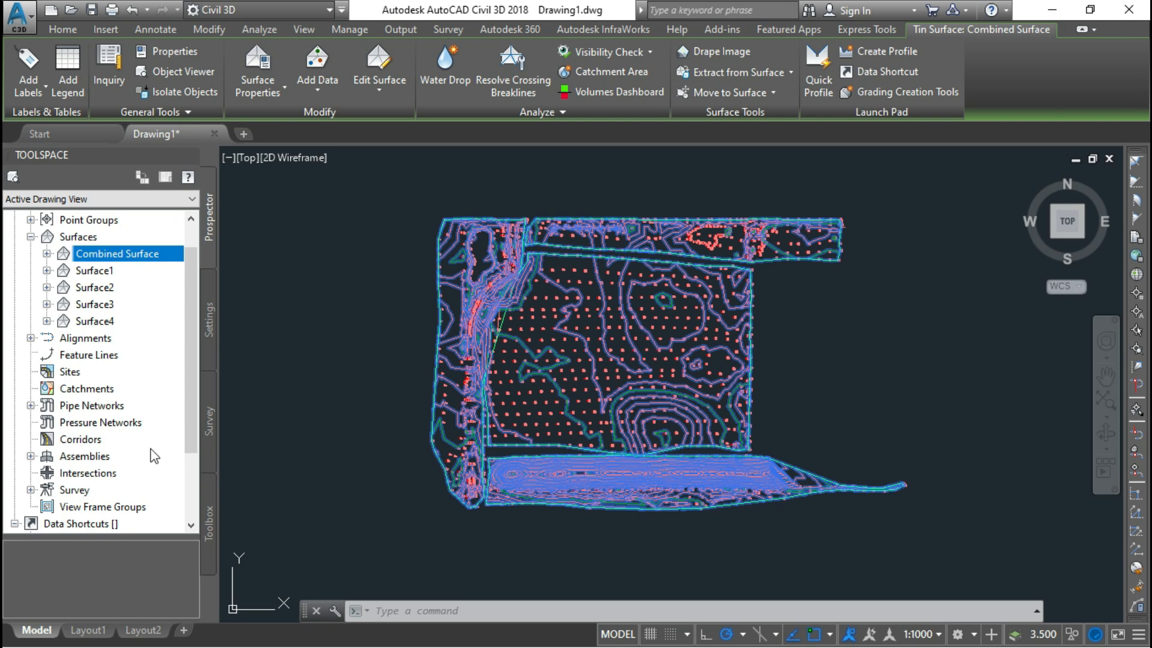
pyautogui.rightClick(135, 258)
pyautogui.click(156, 258)
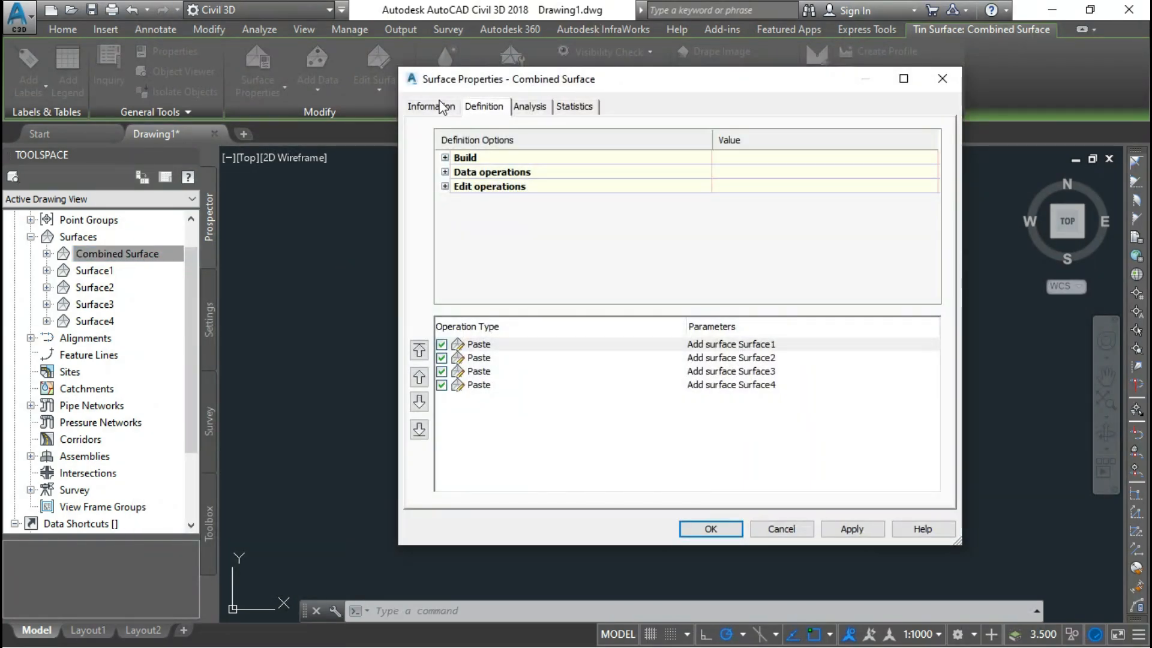
pyautogui.click(441, 107)
pyautogui.click(484, 107)
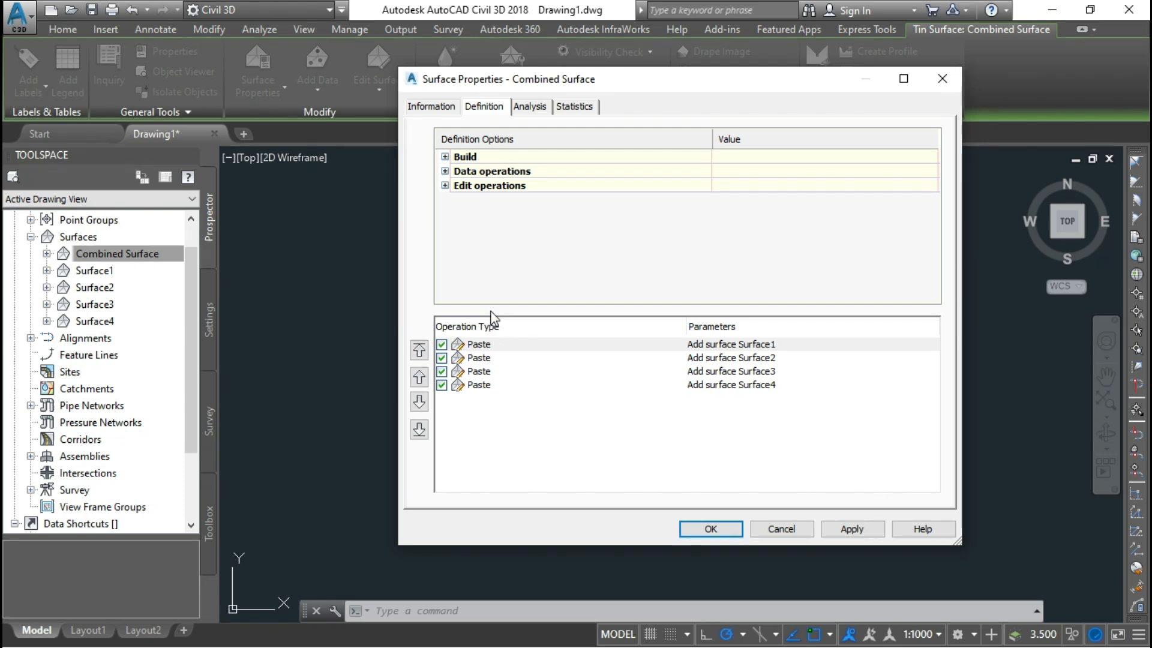
# Remove the Surface3 paste operation from the Combined Surface's definition and apply the change by rebuilding the surface.
pyautogui.click(476, 387)
pyautogui.click(482, 370)
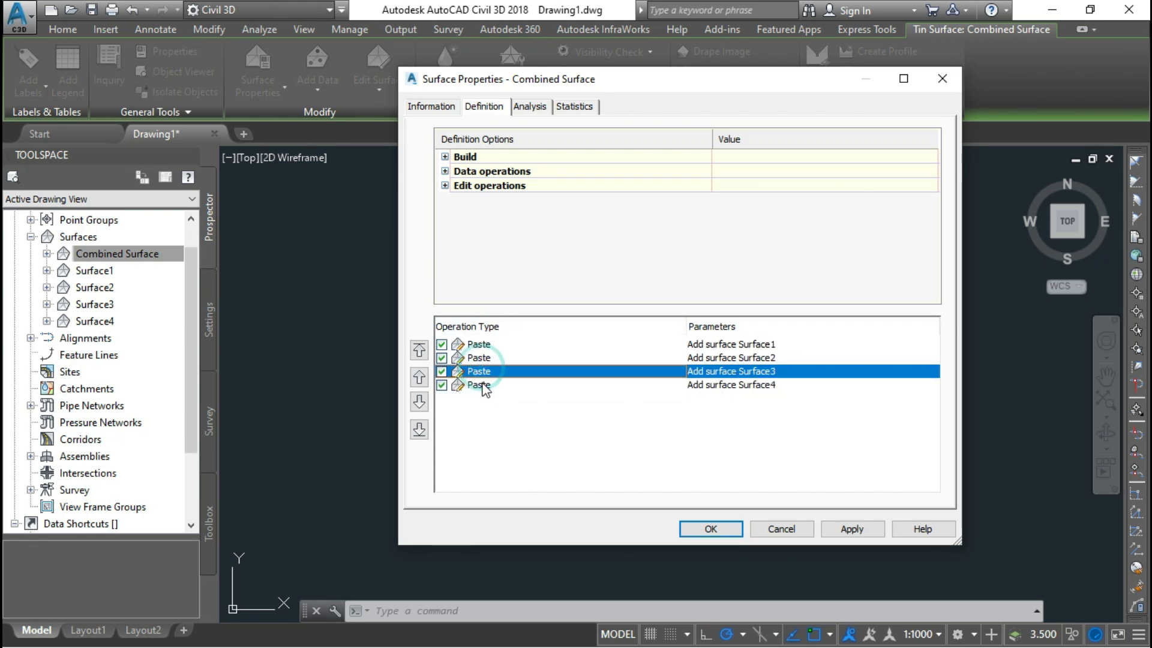
pyautogui.rightClick(484, 373)
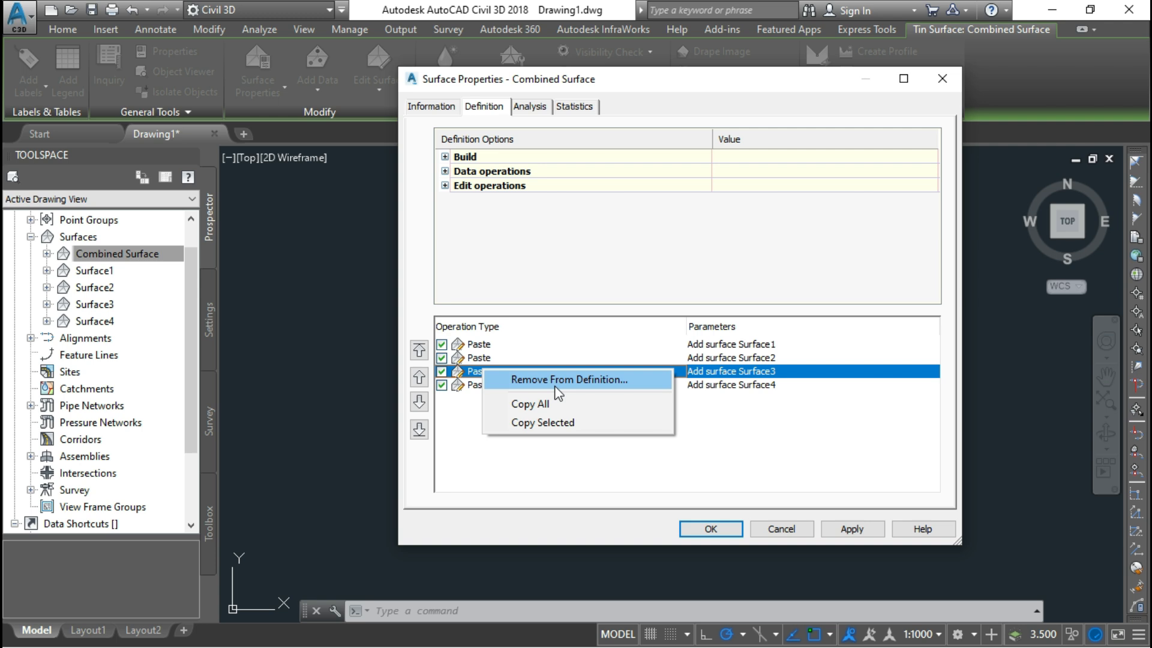
pyautogui.click(460, 430)
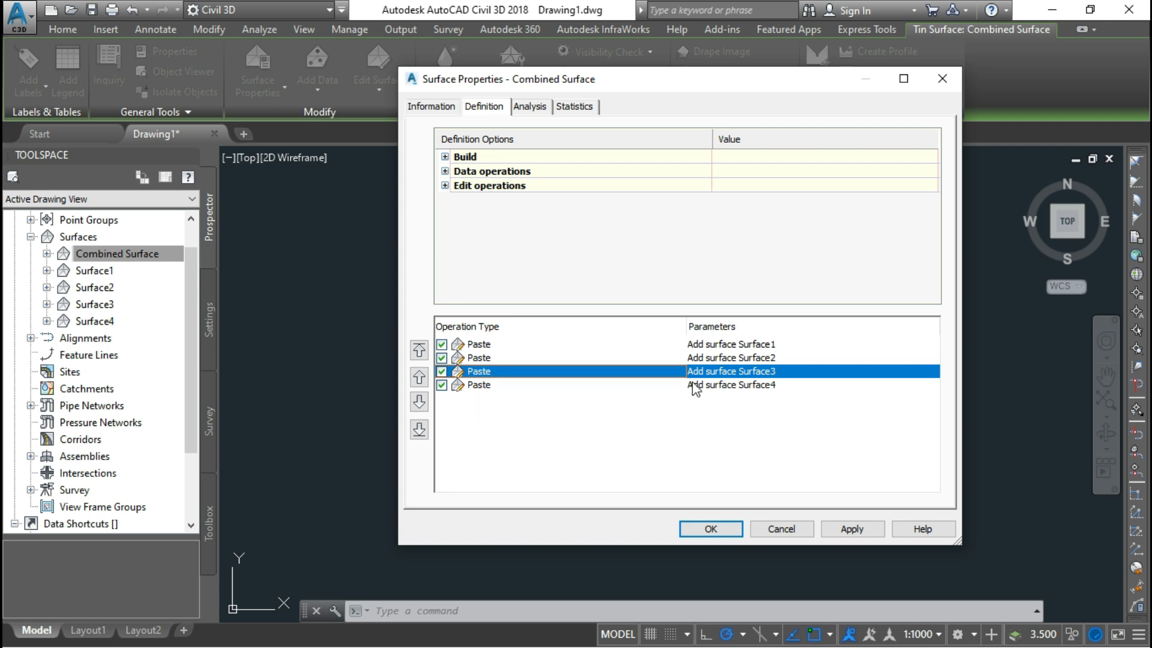
pyautogui.rightClick(491, 370)
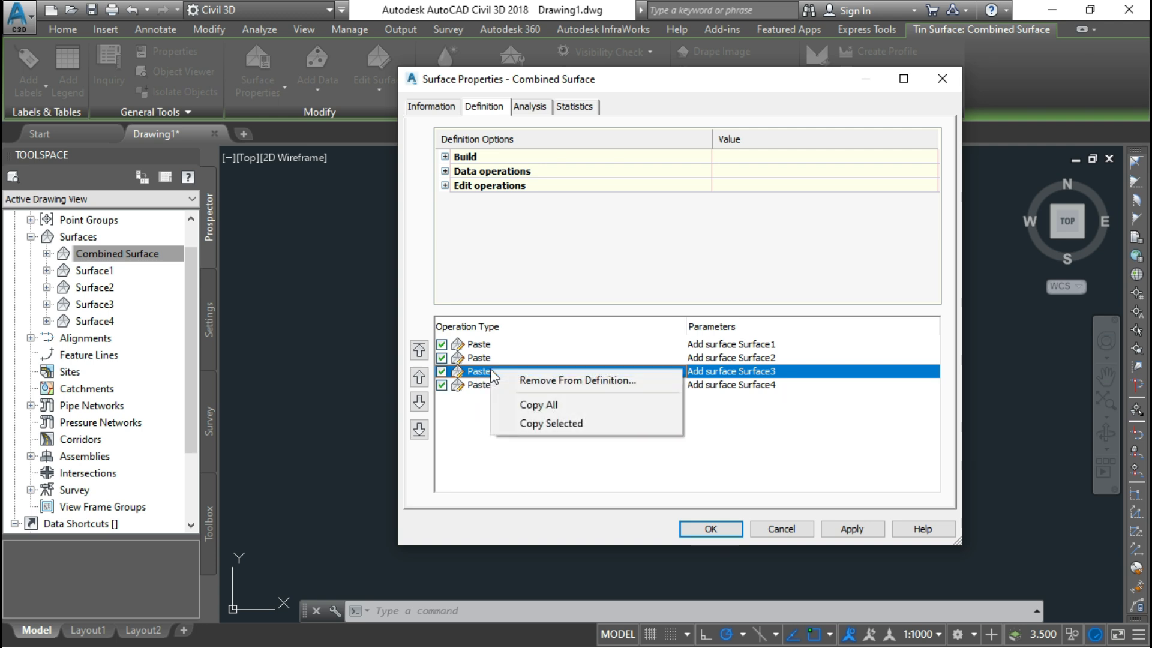
pyautogui.click(533, 383)
pyautogui.click(744, 358)
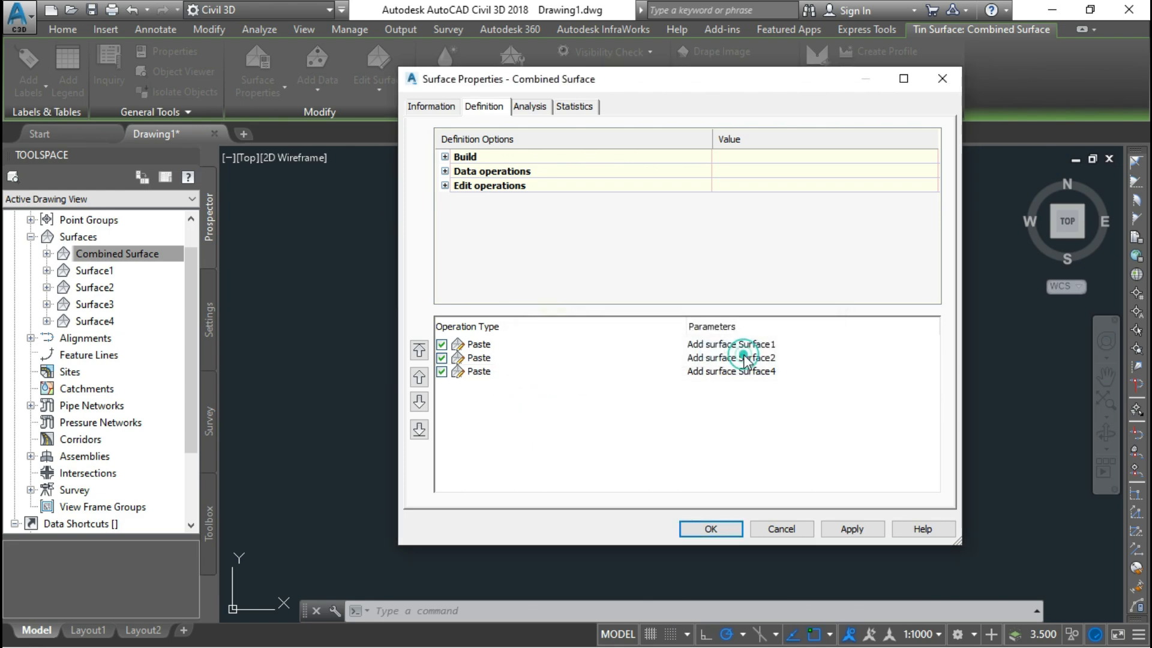
pyautogui.click(852, 529)
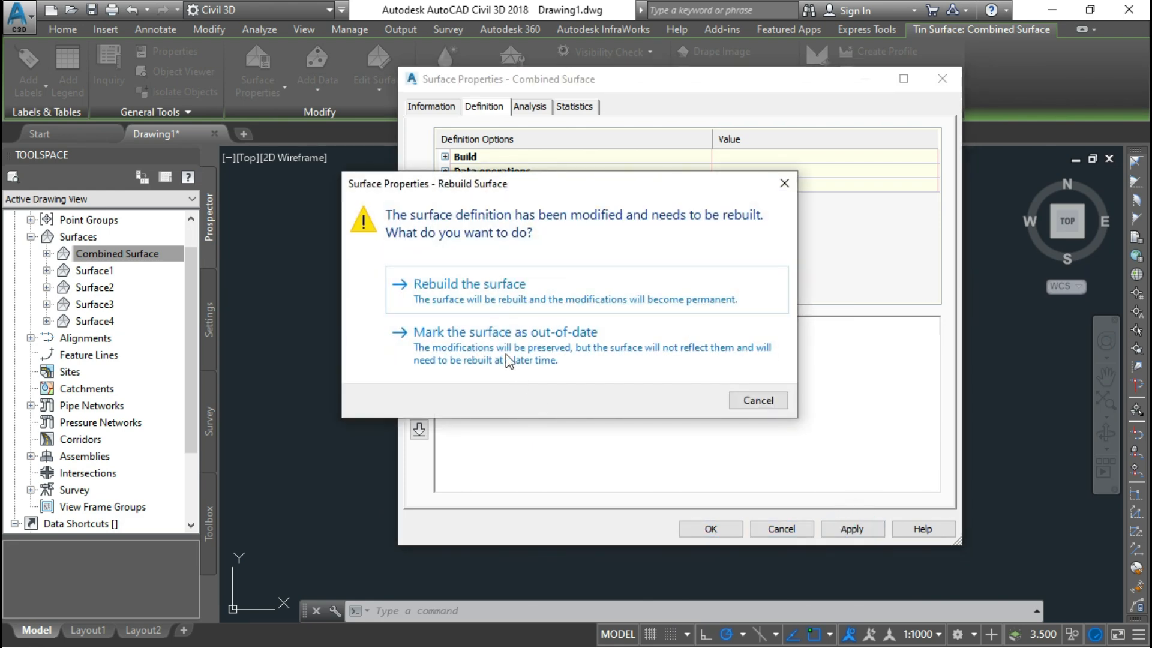
pyautogui.click(501, 293)
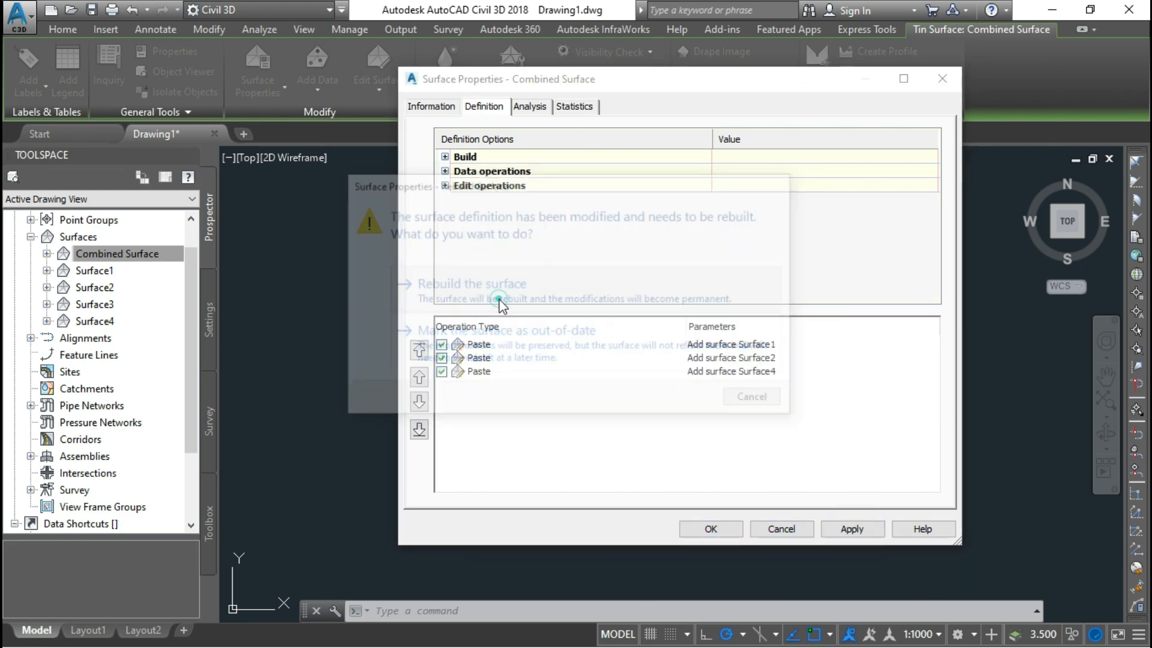
pyautogui.click(711, 529)
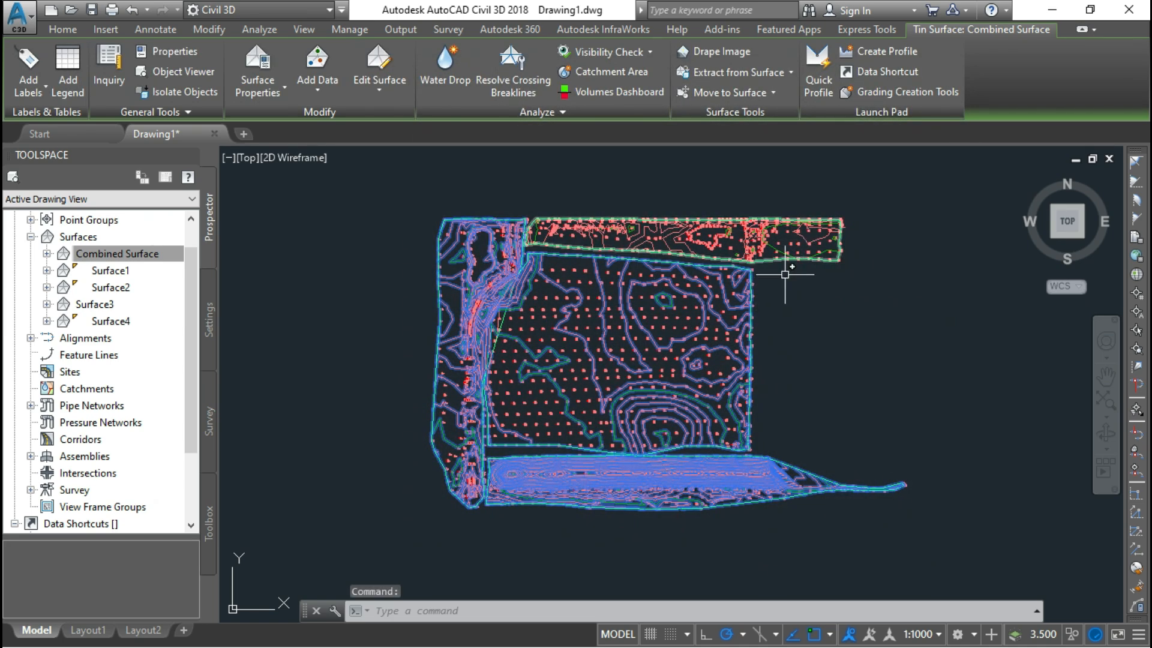
pyautogui.press('Escape')
pyautogui.press('Escape')
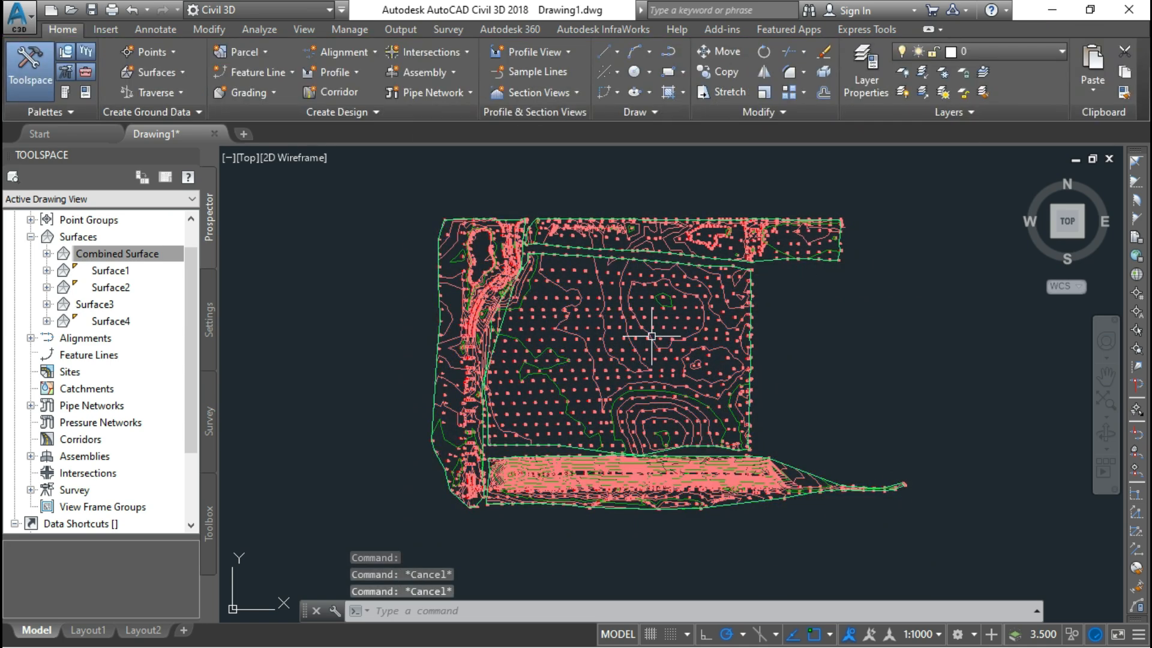
# Select the Combined Surface and Surface3 in the drawing to compare their extents, clearing the selection when done.
pyautogui.click(624, 313)
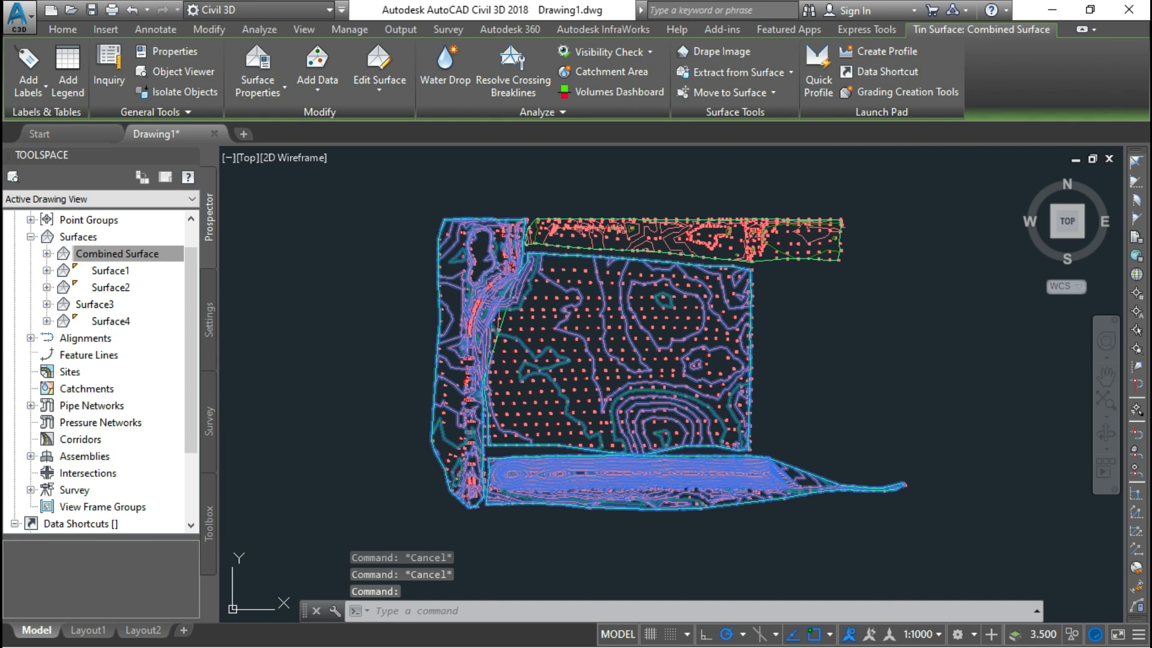
pyautogui.click(837, 236)
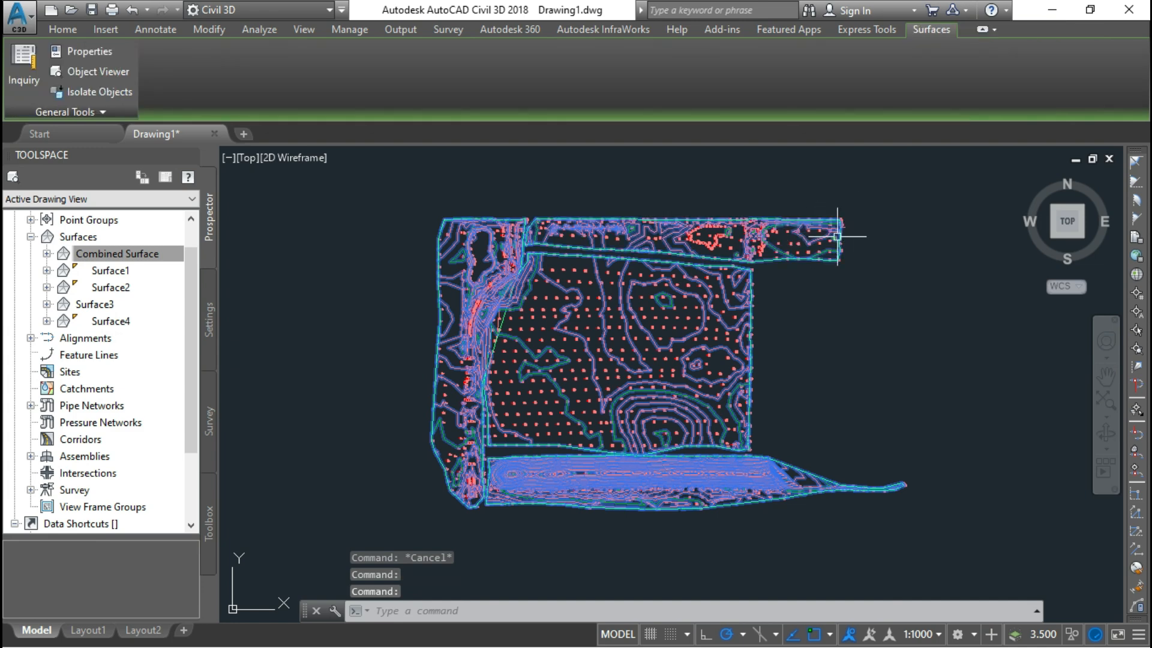
pyautogui.press('Escape')
# Inspect Surface3 on its own in the Object Viewer, orbiting around it, and clear the selection when done.
pyautogui.click(809, 244)
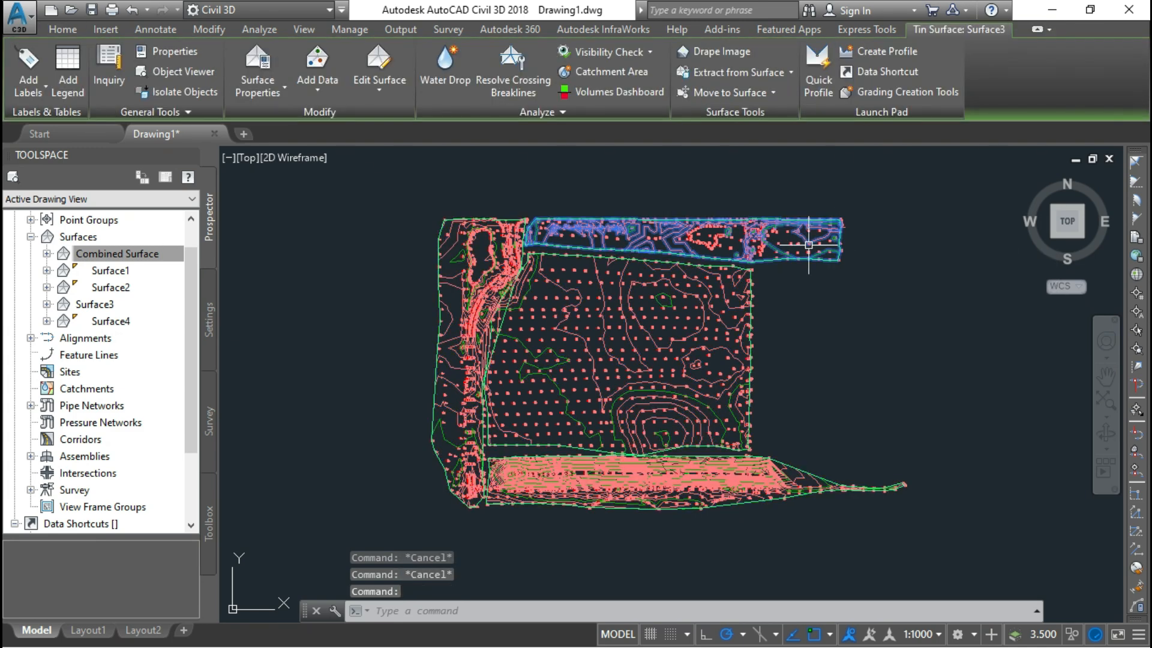
pyautogui.moveTo(808, 245)
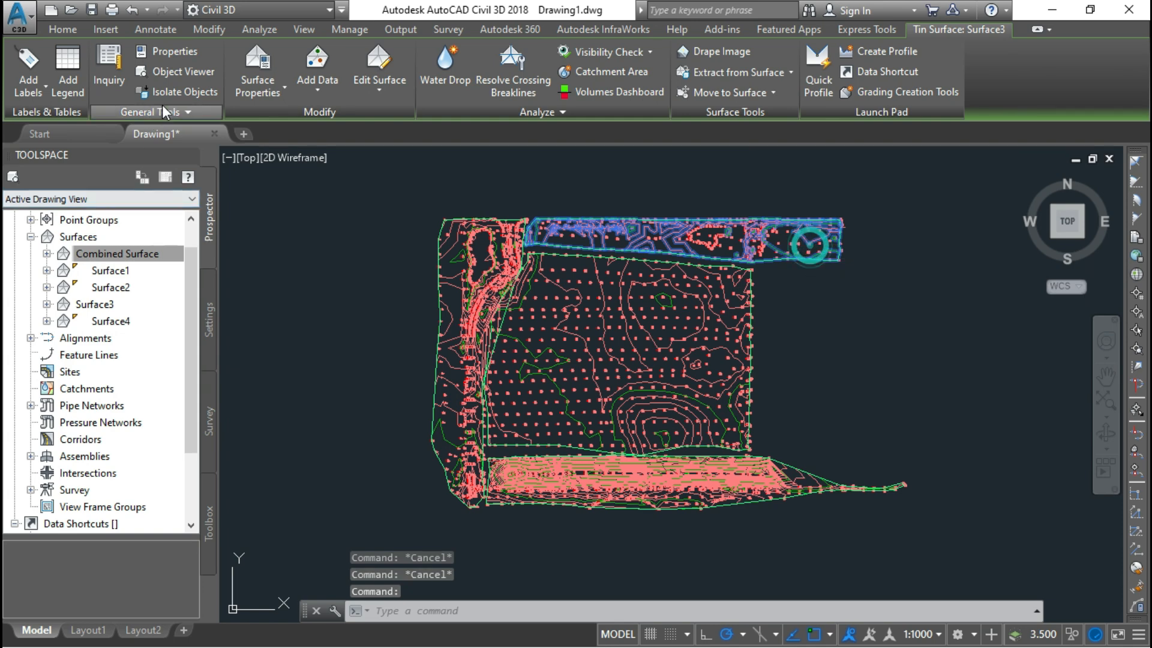
pyautogui.click(174, 71)
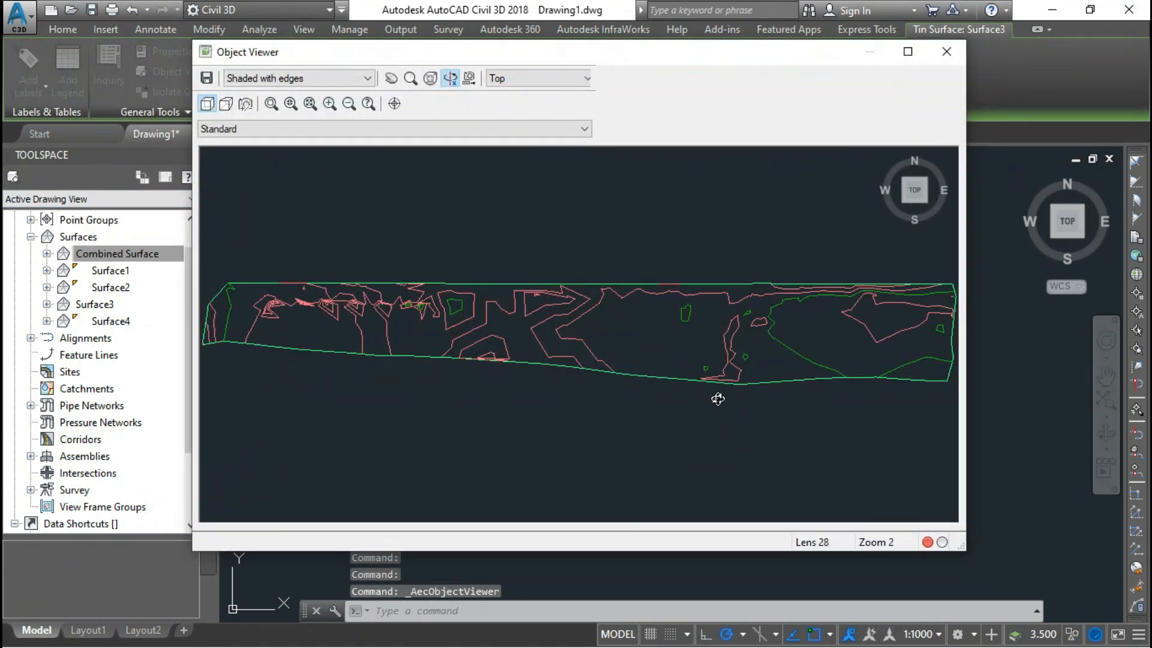
pyautogui.moveTo(689, 343)
pyautogui.mouseDown()
pyautogui.moveTo(678, 306)
pyautogui.moveTo(522, 363)
pyautogui.moveTo(599, 288)
pyautogui.mouseUp()
pyautogui.click(945, 51)
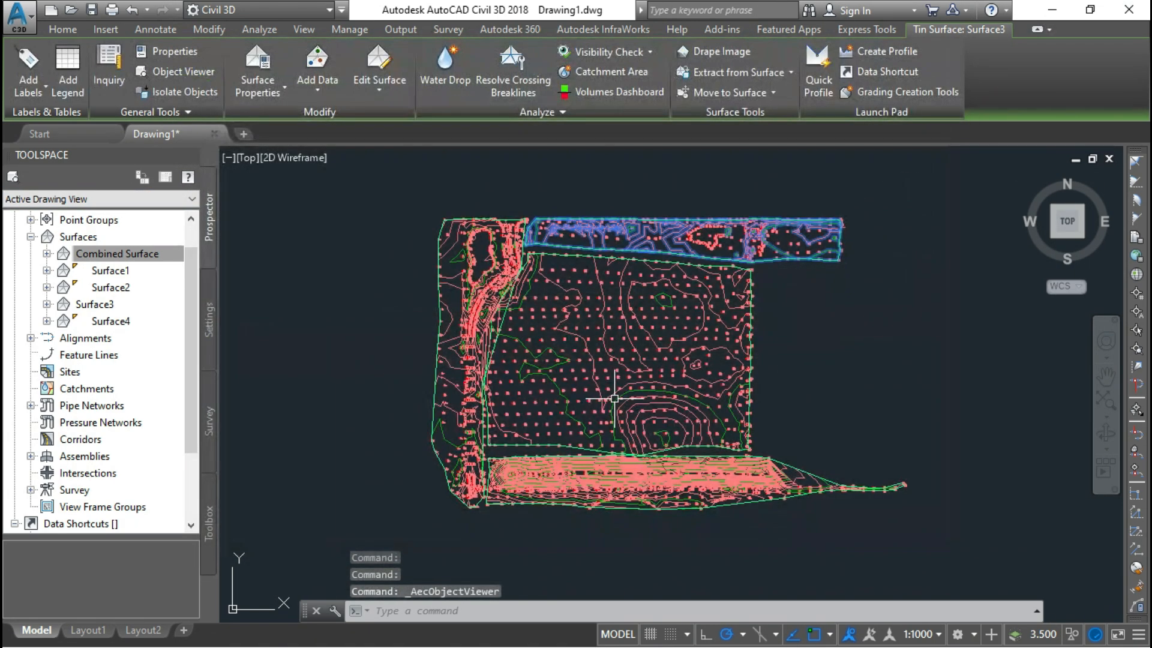
pyautogui.press('Escape')
pyautogui.press('Escape')
pyautogui.press('Escape')
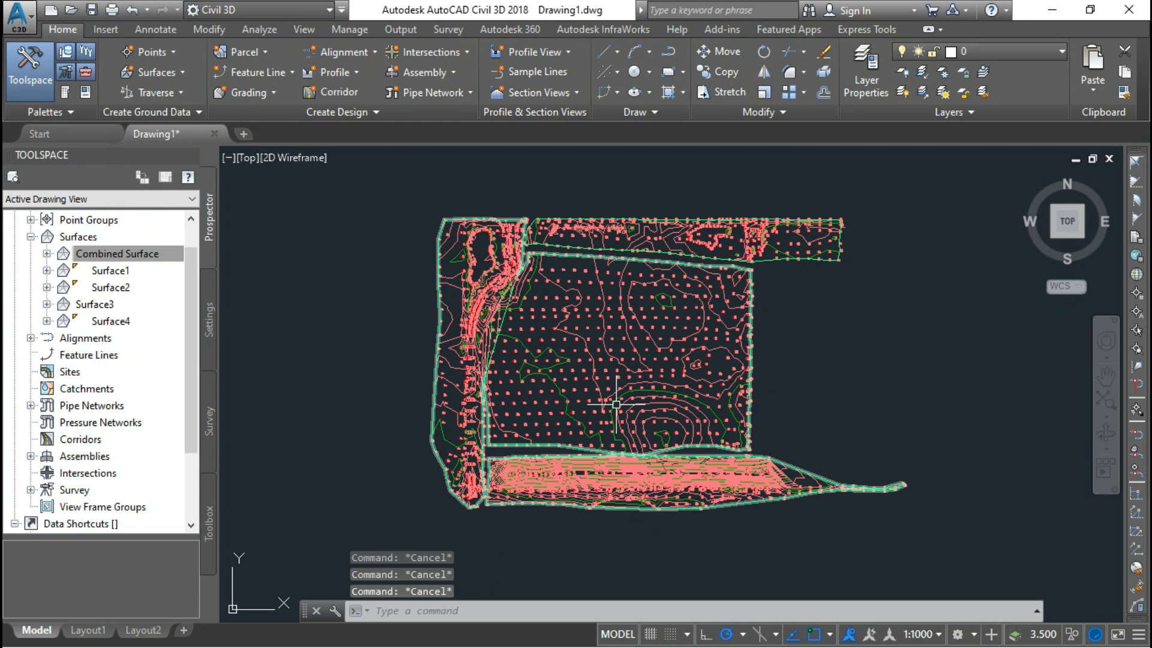
# Inspect the rebuilt Combined Surface in the Object Viewer from an orbited angle, and clear the selection when done.
pyautogui.click(624, 342)
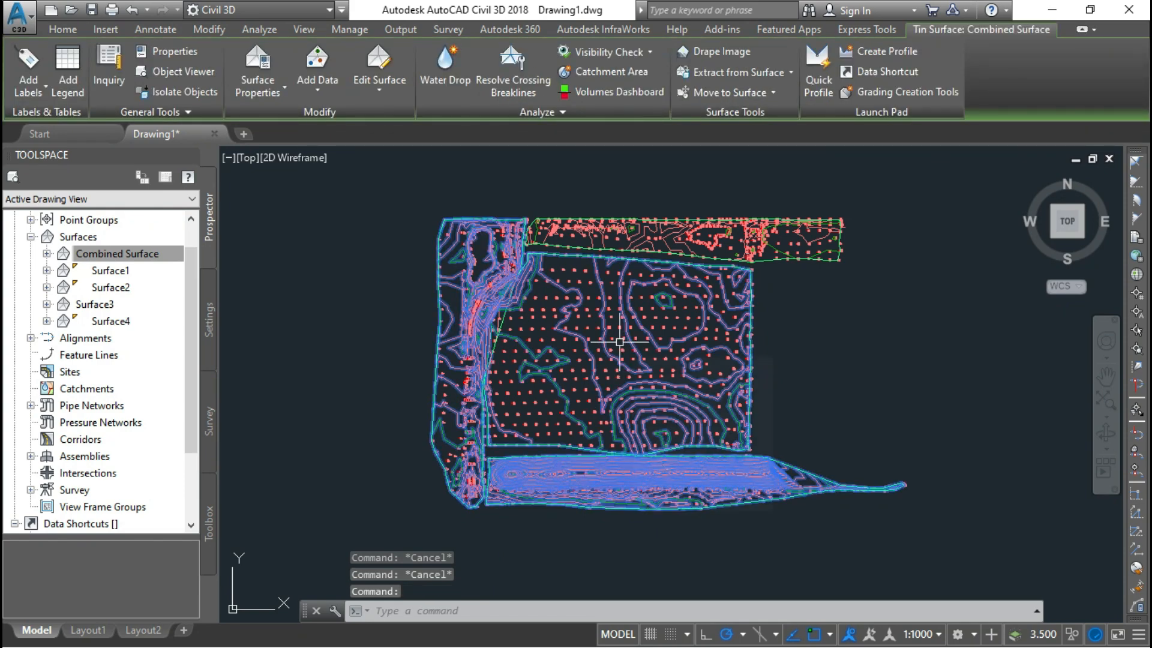
pyautogui.click(195, 77)
pyautogui.moveTo(522, 372)
pyautogui.mouseDown()
pyautogui.moveTo(463, 371)
pyautogui.moveTo(458, 282)
pyautogui.moveTo(461, 316)
pyautogui.mouseUp()
pyautogui.click(946, 52)
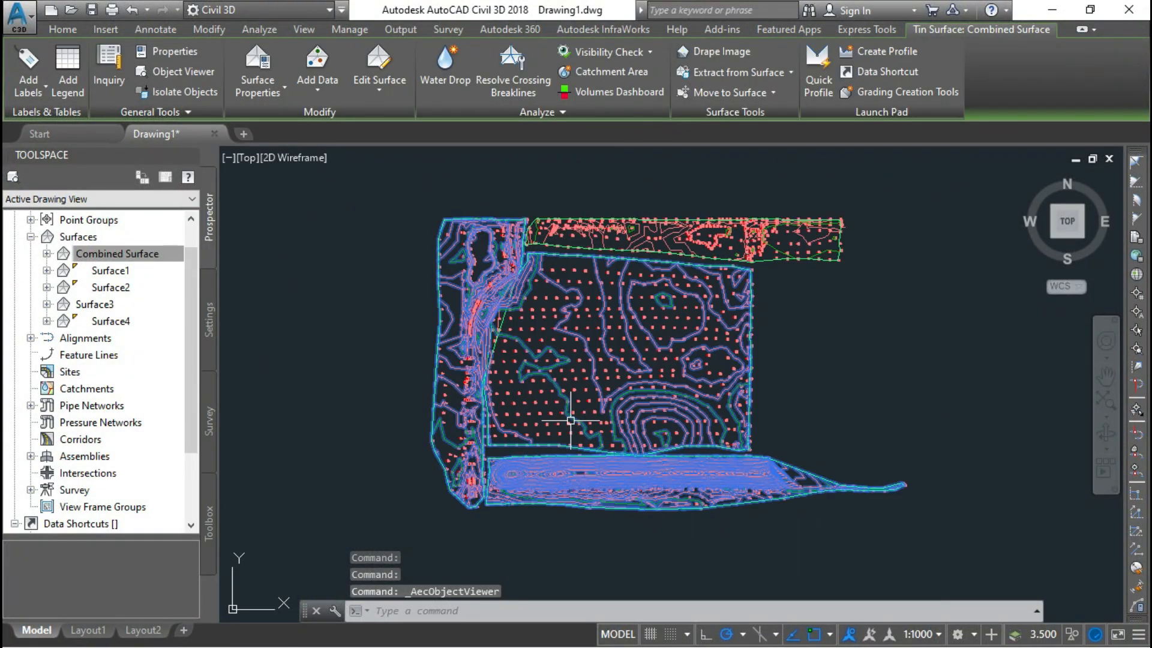
pyautogui.press('Escape')
pyautogui.press('Escape')
pyautogui.press('Escape')
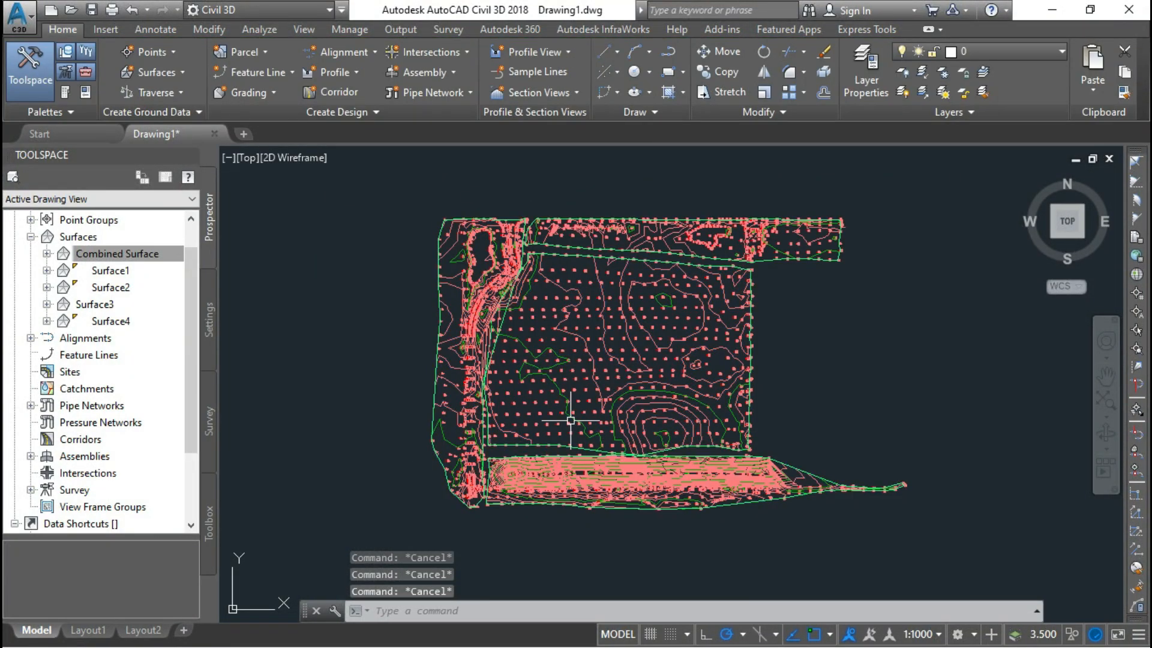
# Create a new drawing, start a point import in it and choose NGL.csv as the source file.
pyautogui.click(244, 134)
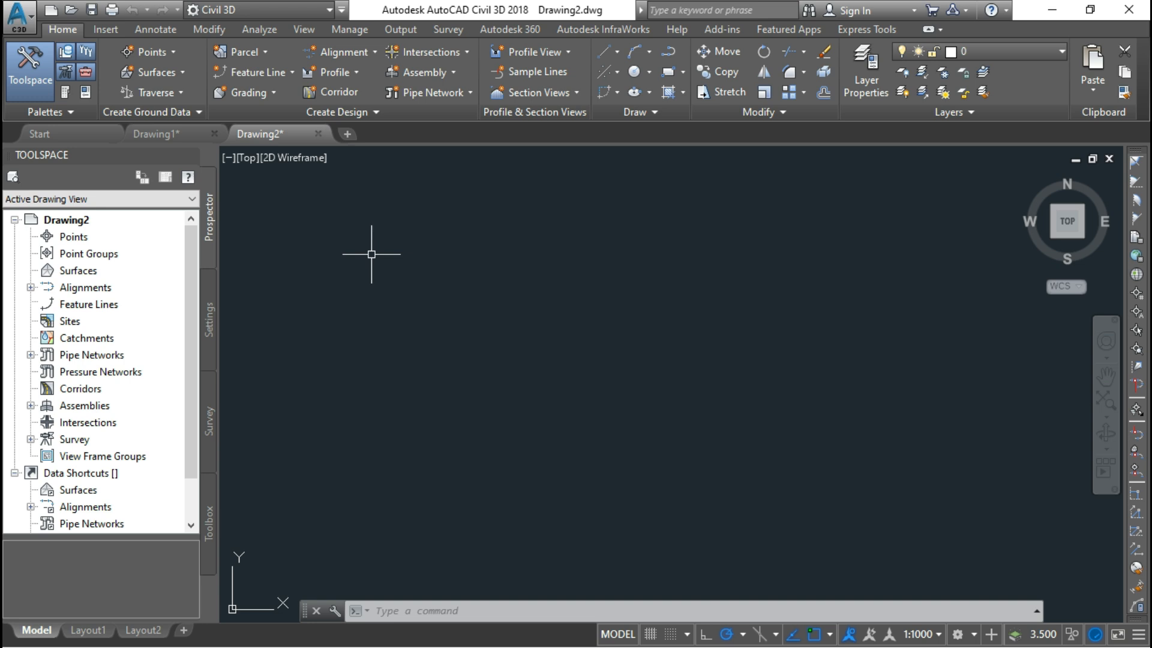
pyautogui.click(75, 237)
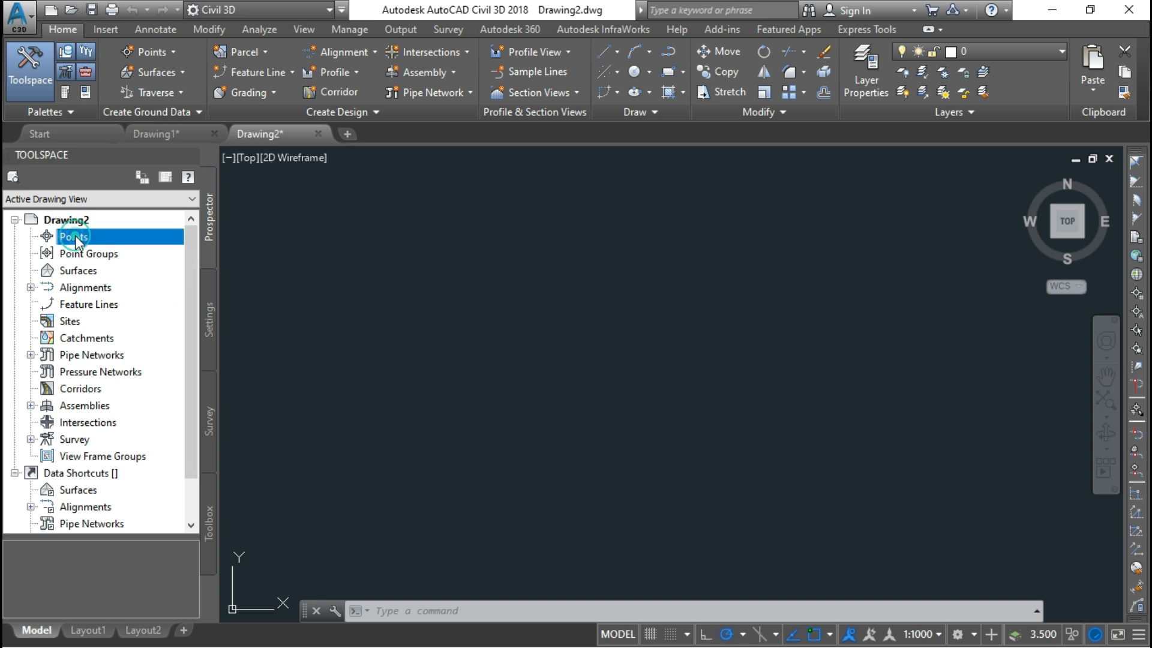
pyautogui.rightClick(132, 243)
pyautogui.click(177, 246)
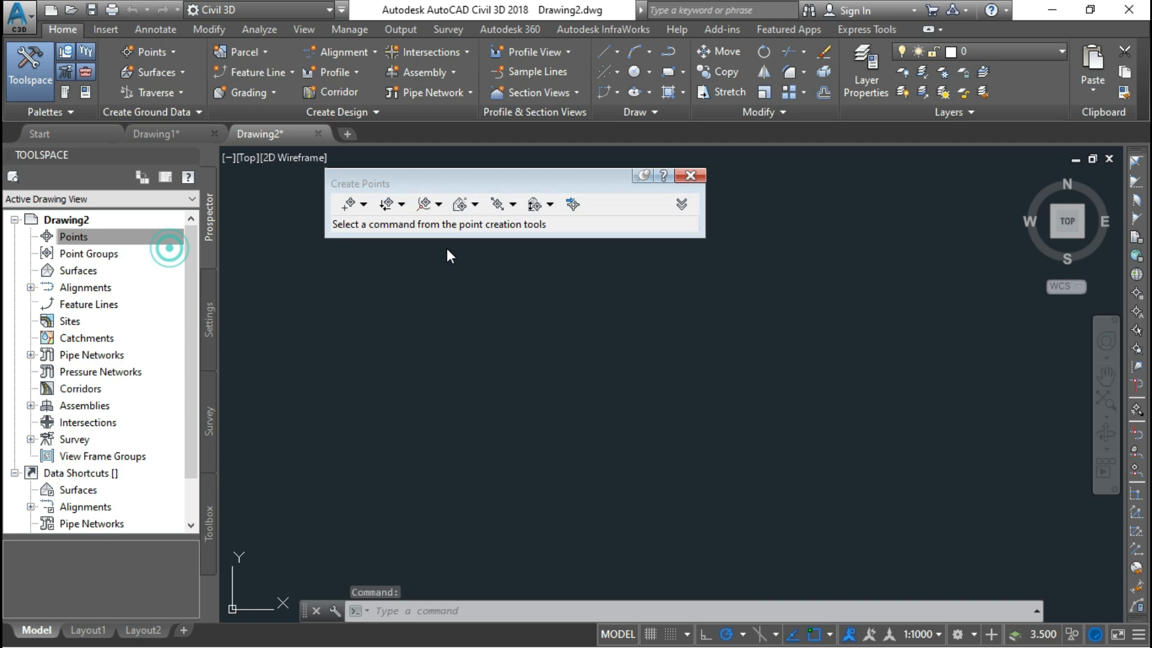
pyautogui.click(571, 207)
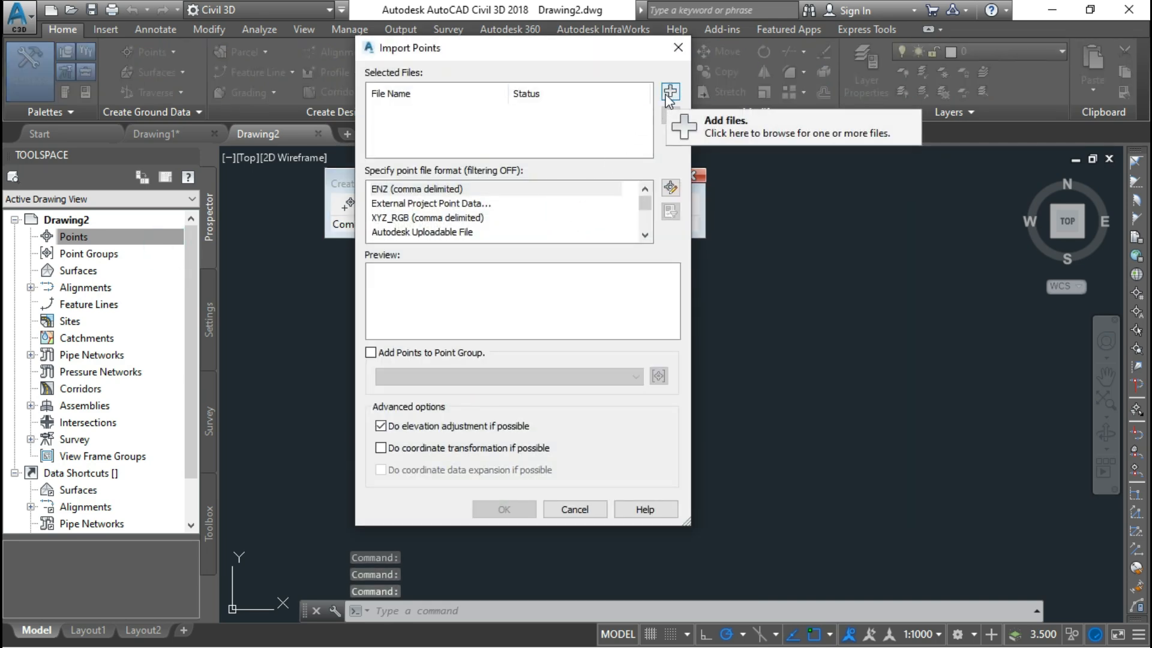
pyautogui.click(669, 93)
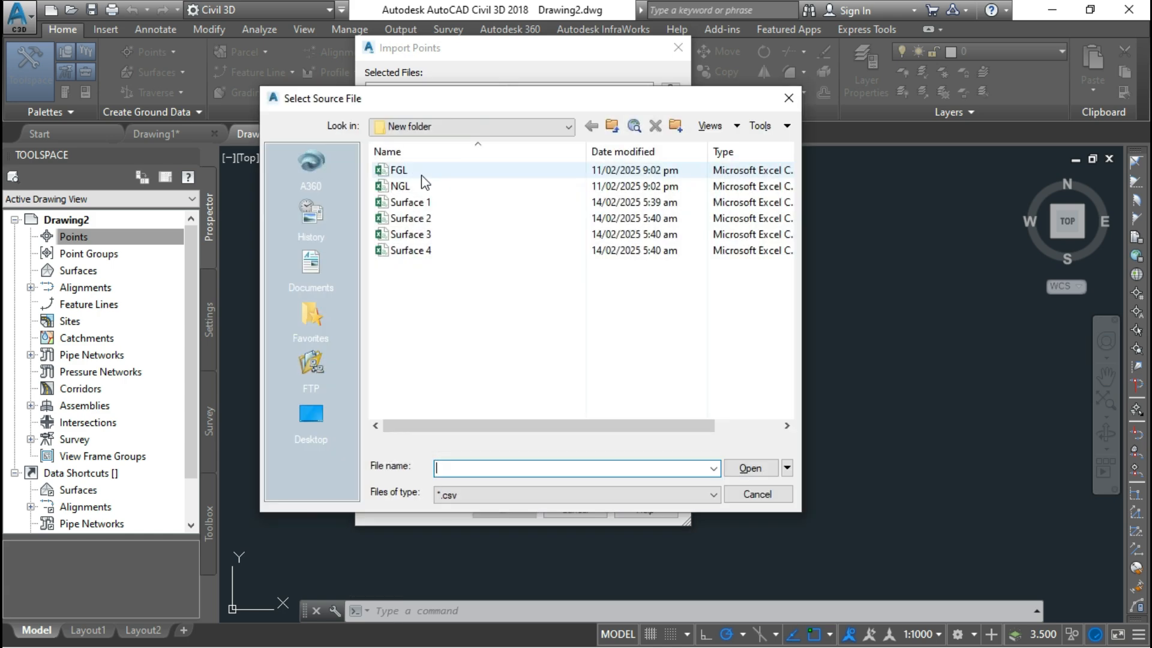
pyautogui.click(400, 186)
pyautogui.click(750, 468)
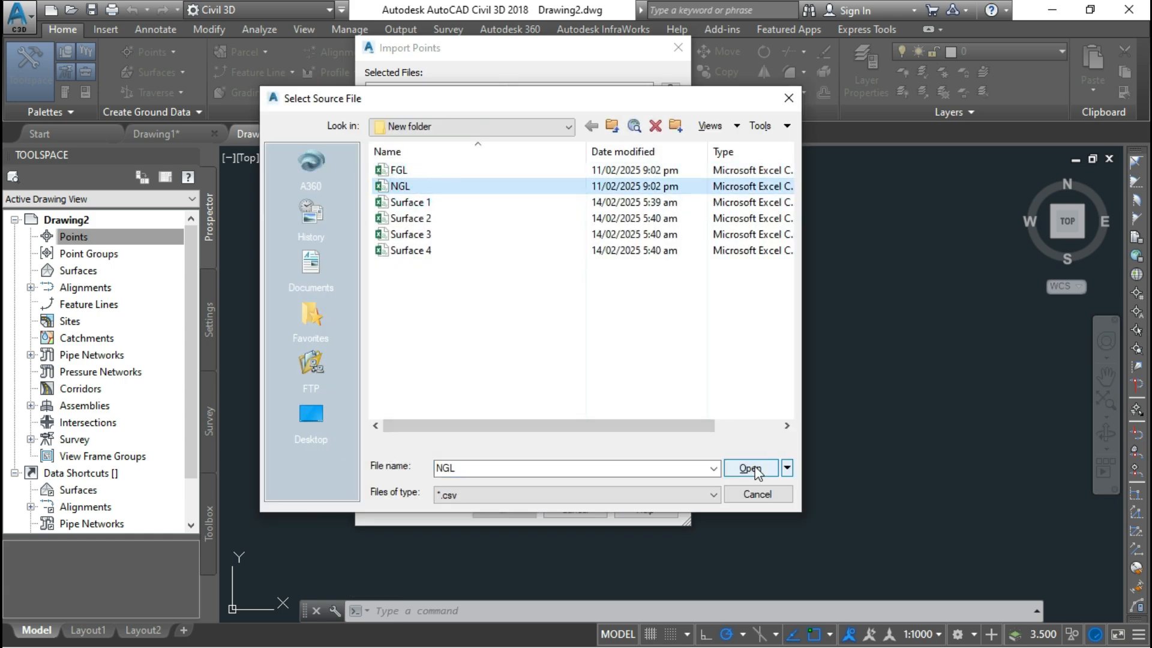
# Import the NGL points in PENZ (comma delimited) format, adding them to a new point group named NGL.
pyautogui.click(410, 218)
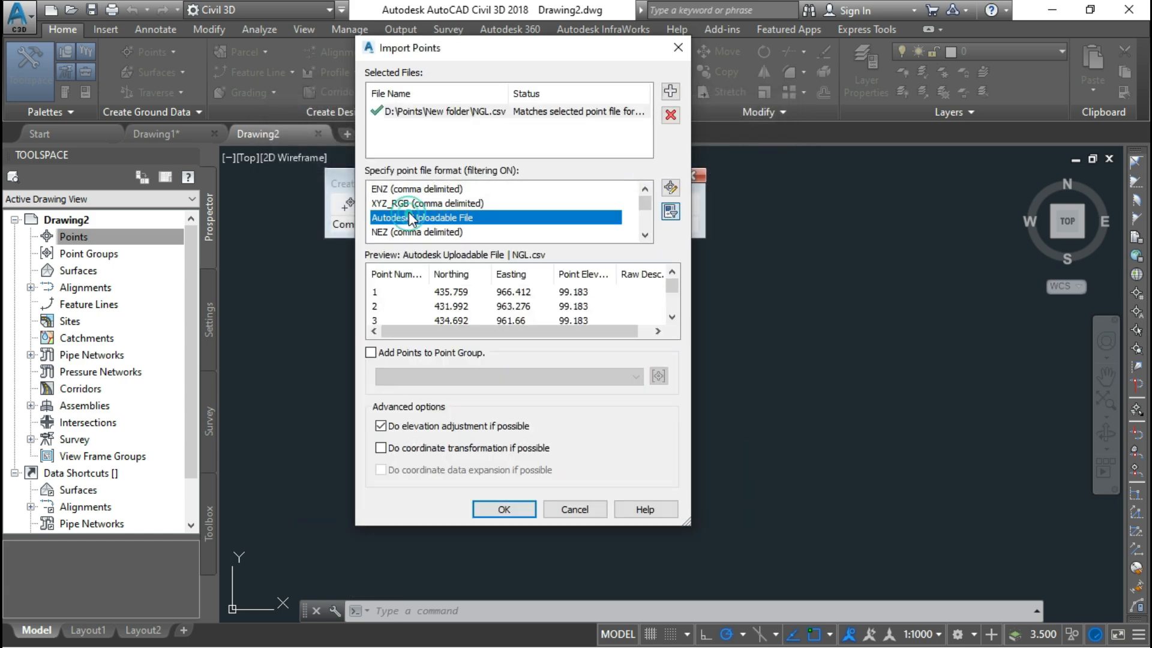
pyautogui.scroll(-1, 410, 220)
pyautogui.click(411, 232)
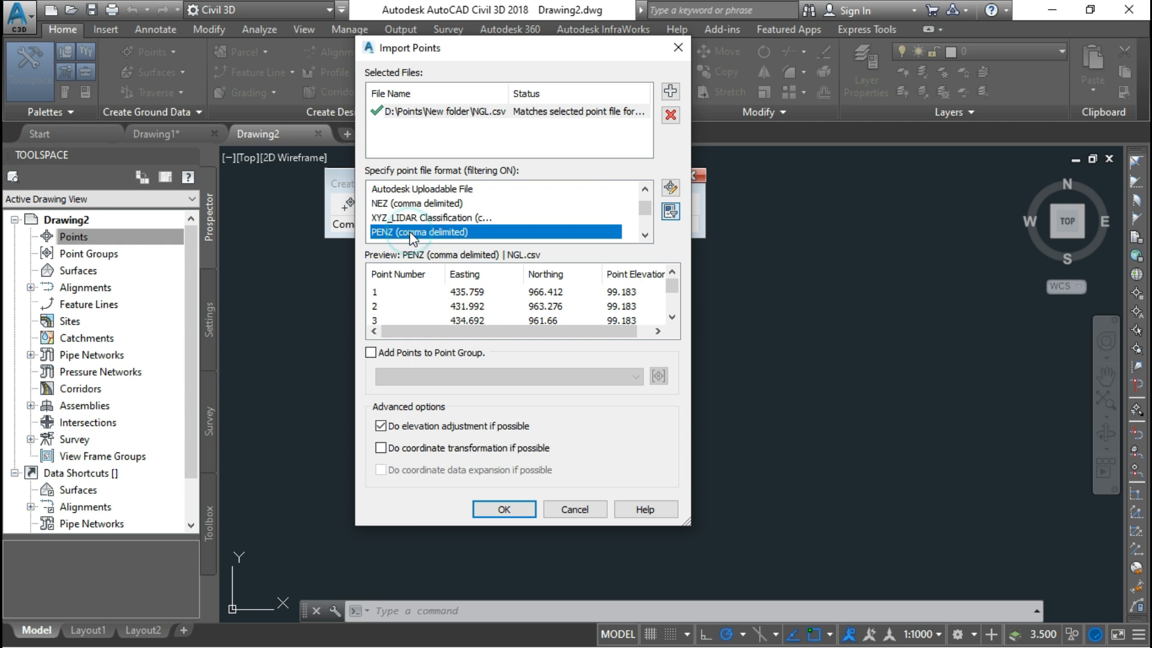
pyautogui.click(371, 353)
pyautogui.click(657, 376)
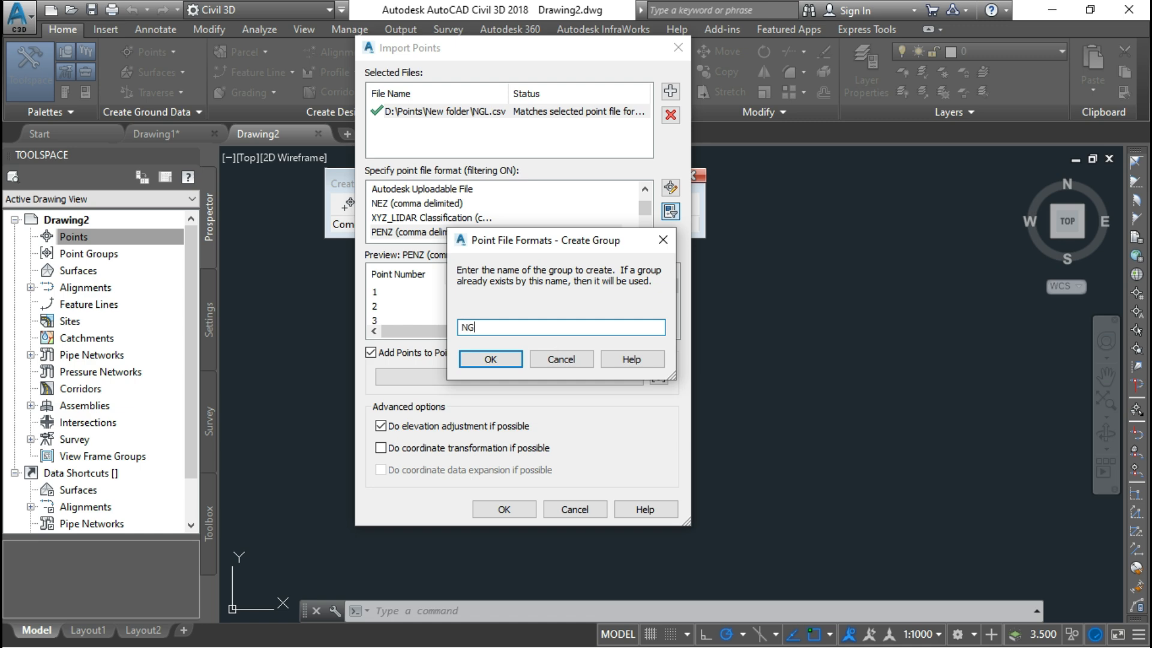
pyautogui.click(498, 363)
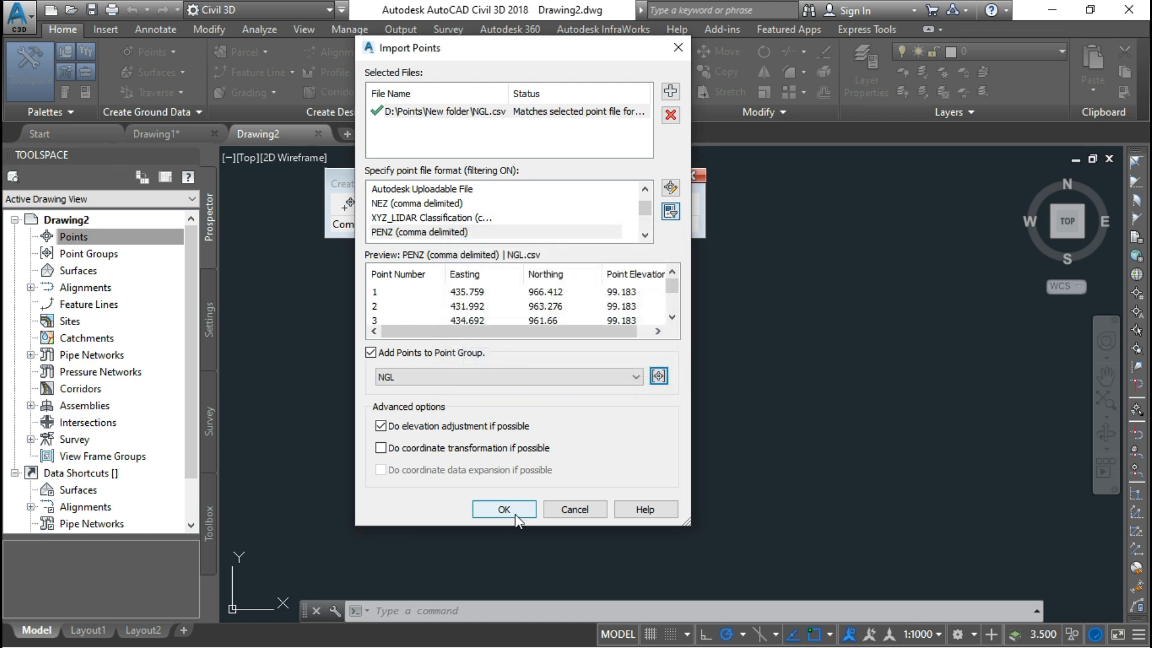
pyautogui.click(509, 511)
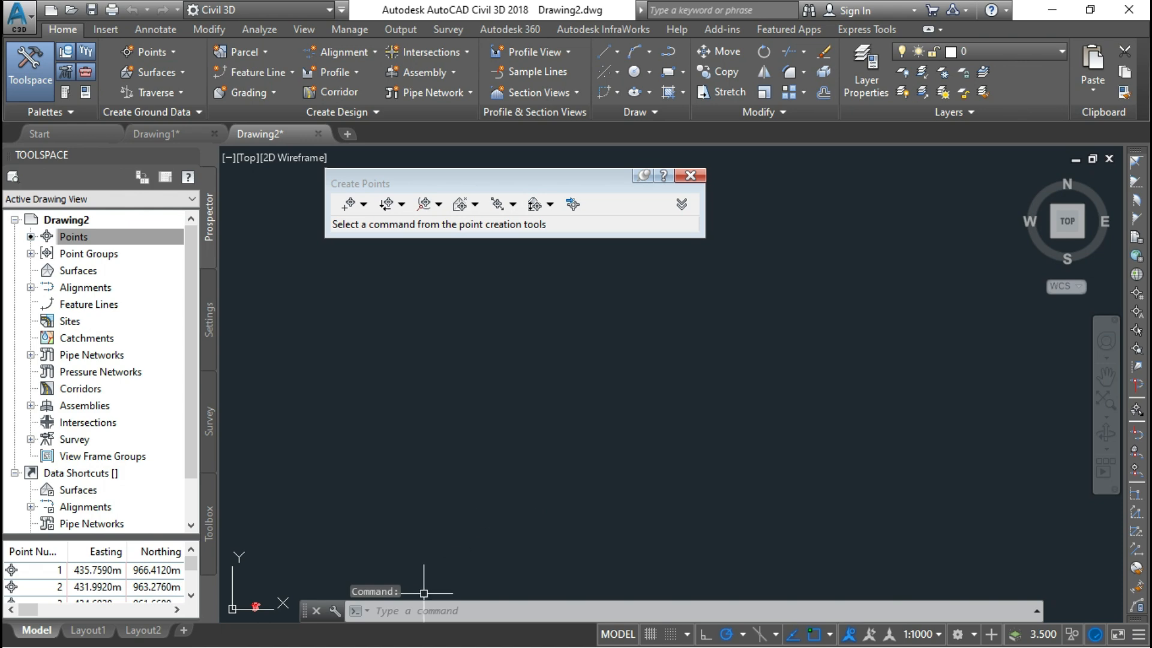
# Start another point import and choose FGL.csv as the source file.
pyautogui.click(573, 207)
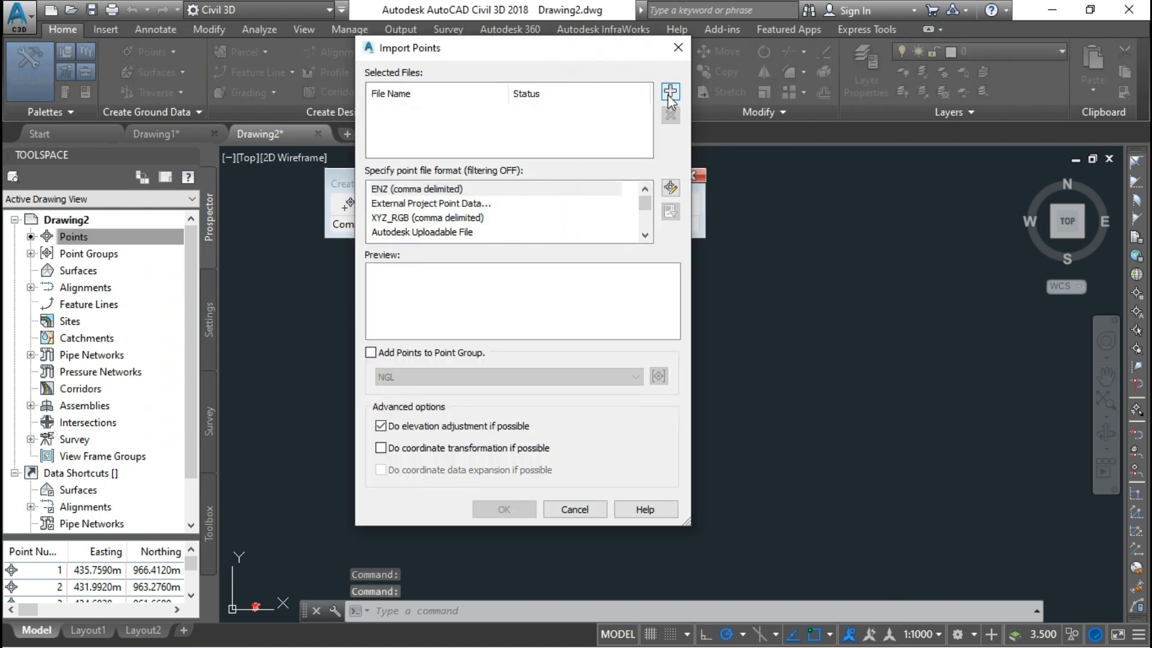
pyautogui.click(669, 92)
pyautogui.click(399, 171)
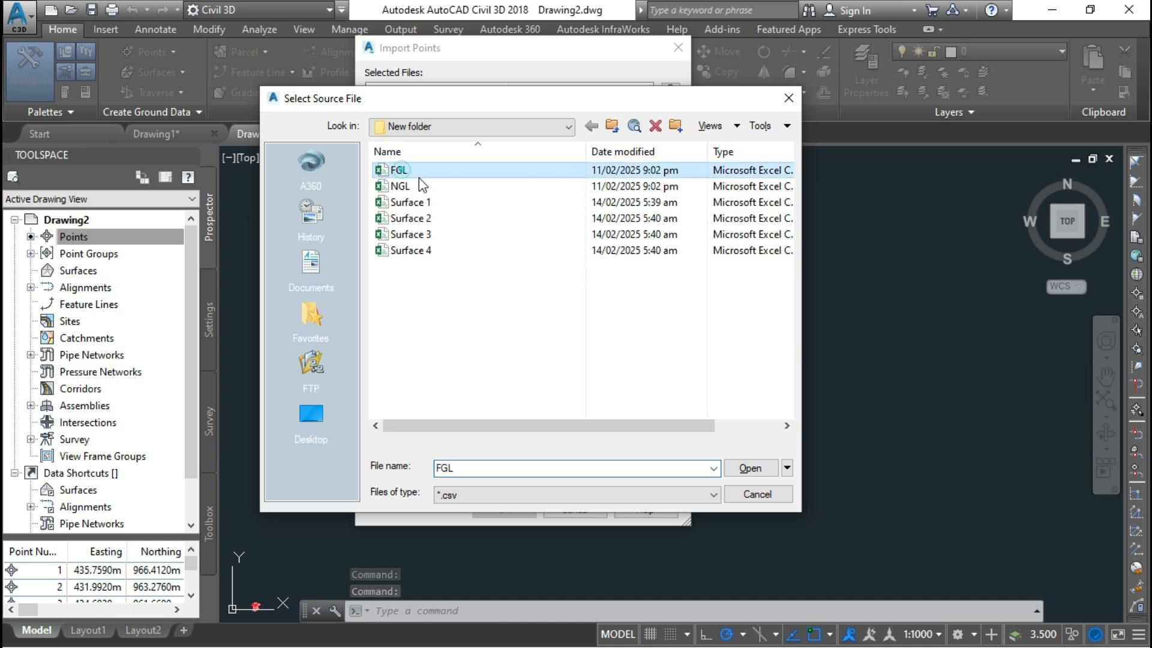
pyautogui.click(761, 468)
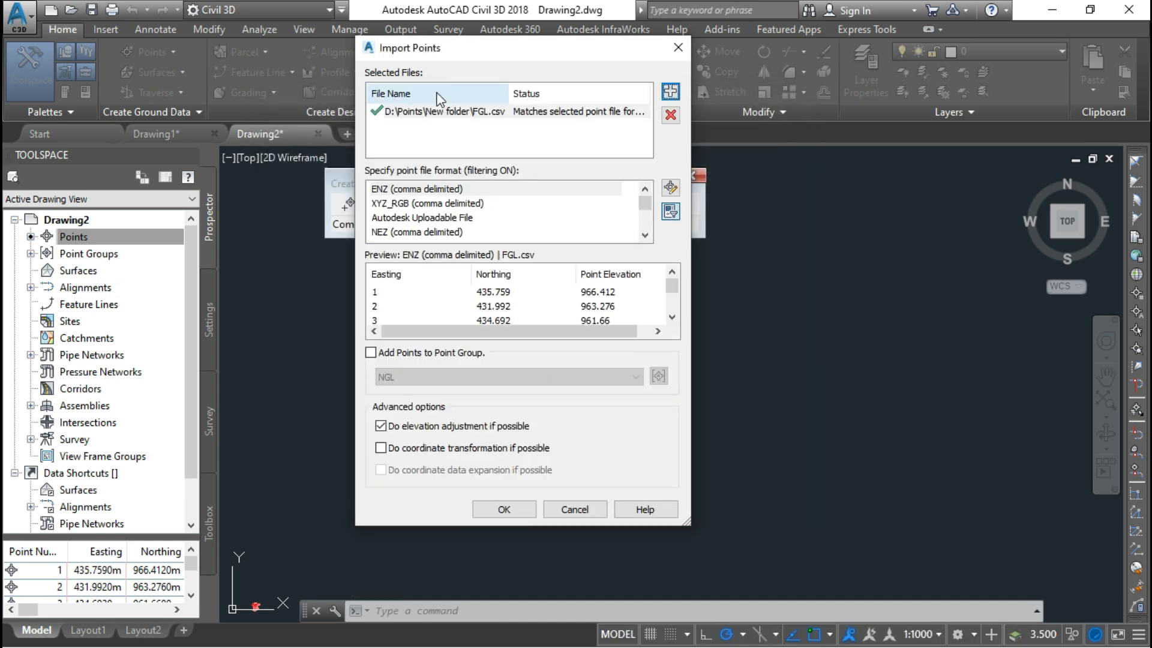
# Import the FGL points in PENZD (comma delimited) format, adding them to a new point group named FGL.
pyautogui.click(454, 220)
pyautogui.scroll(-1, 443, 223)
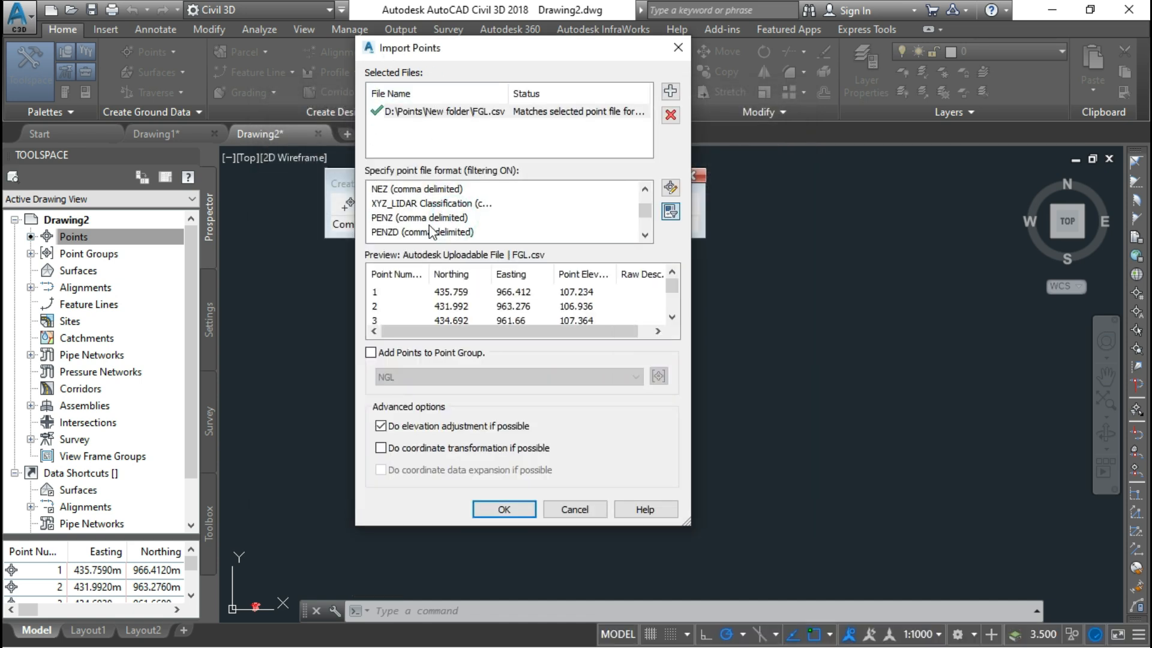
pyautogui.click(414, 231)
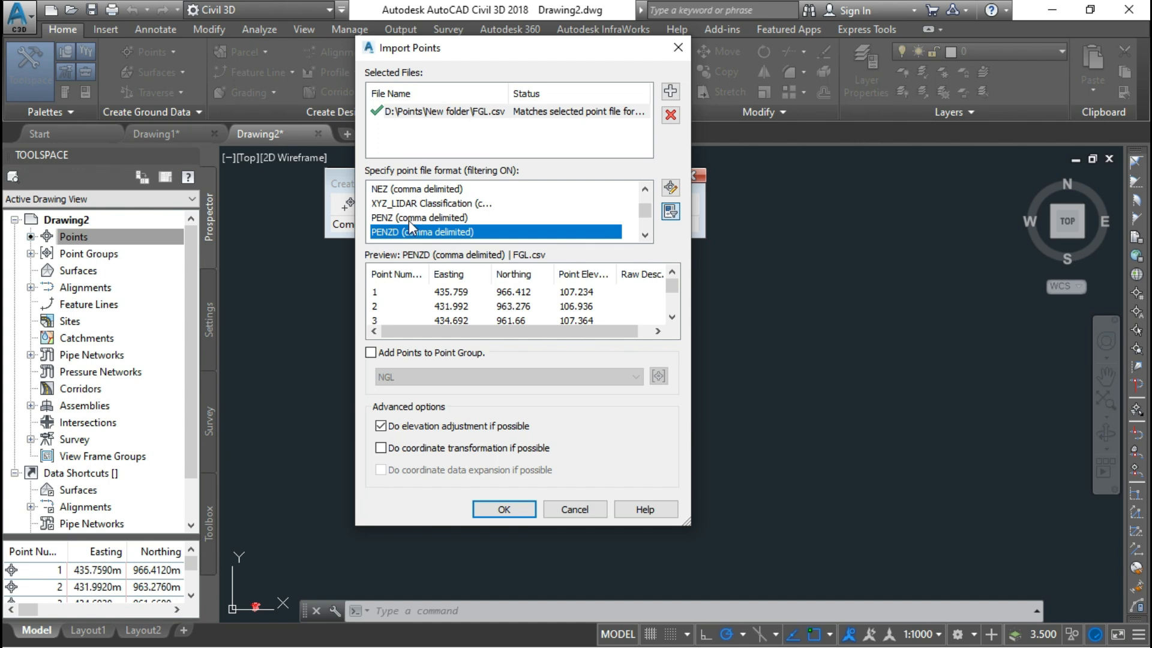
pyautogui.click(411, 218)
pyautogui.click(412, 233)
pyautogui.click(371, 353)
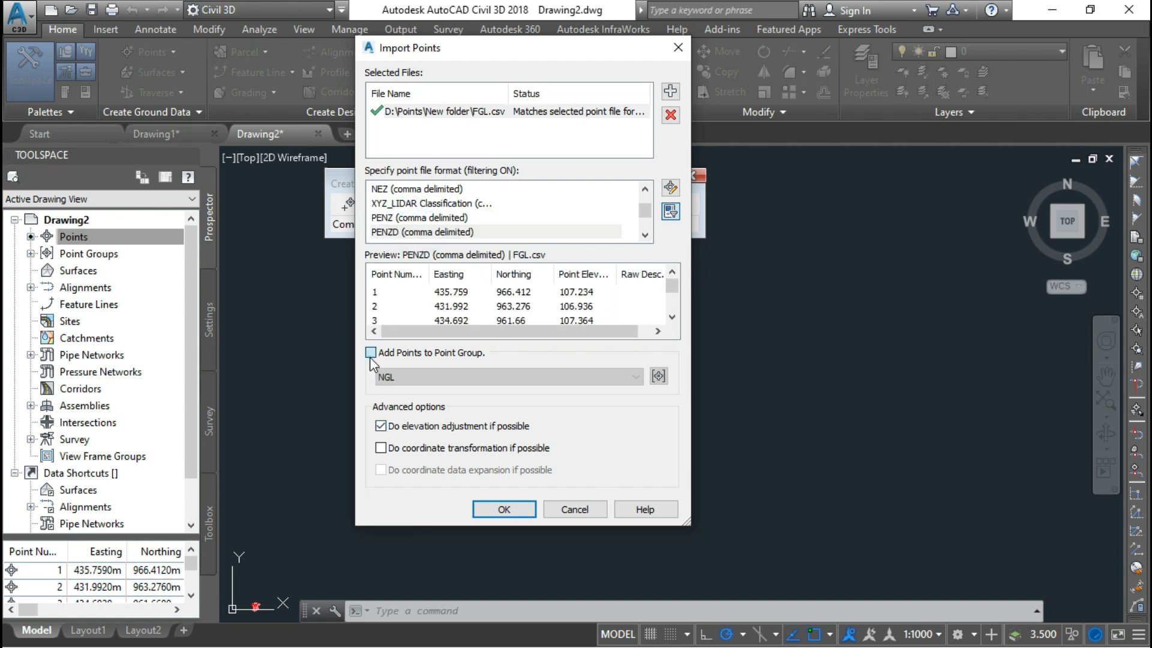
pyautogui.click(658, 377)
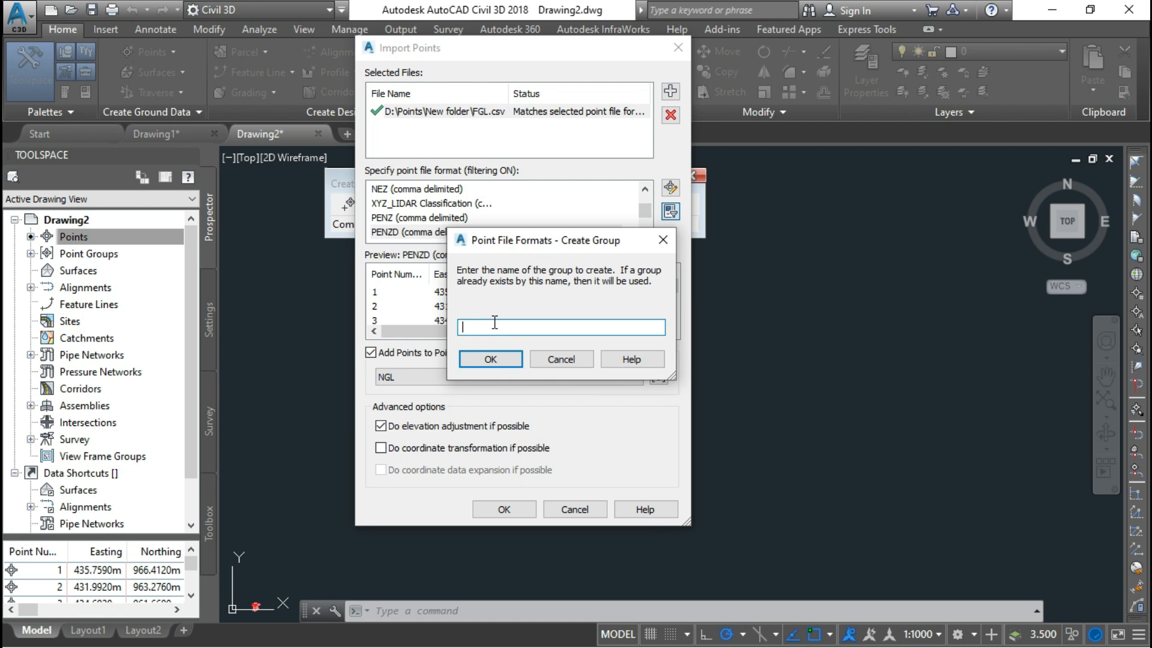
pyautogui.click(490, 360)
pyautogui.click(505, 510)
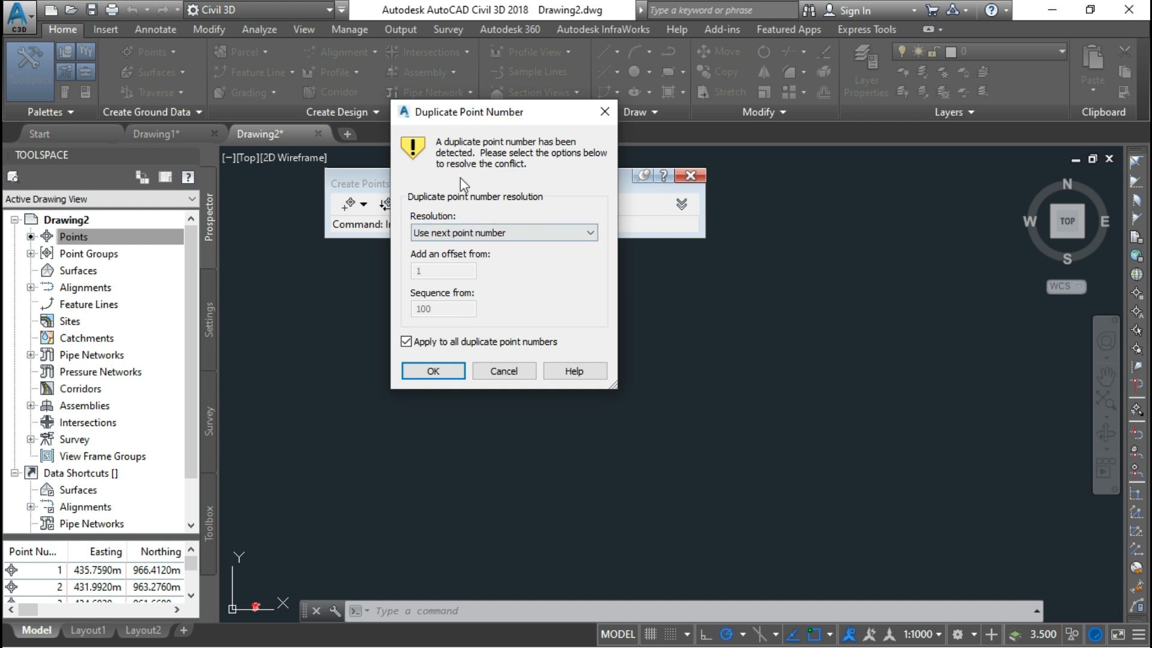
# Choose a resolution for the duplicate point numbers, apply it to all duplicates and complete the FGL import.
pyautogui.click(501, 236)
pyautogui.click(475, 294)
pyautogui.click(443, 371)
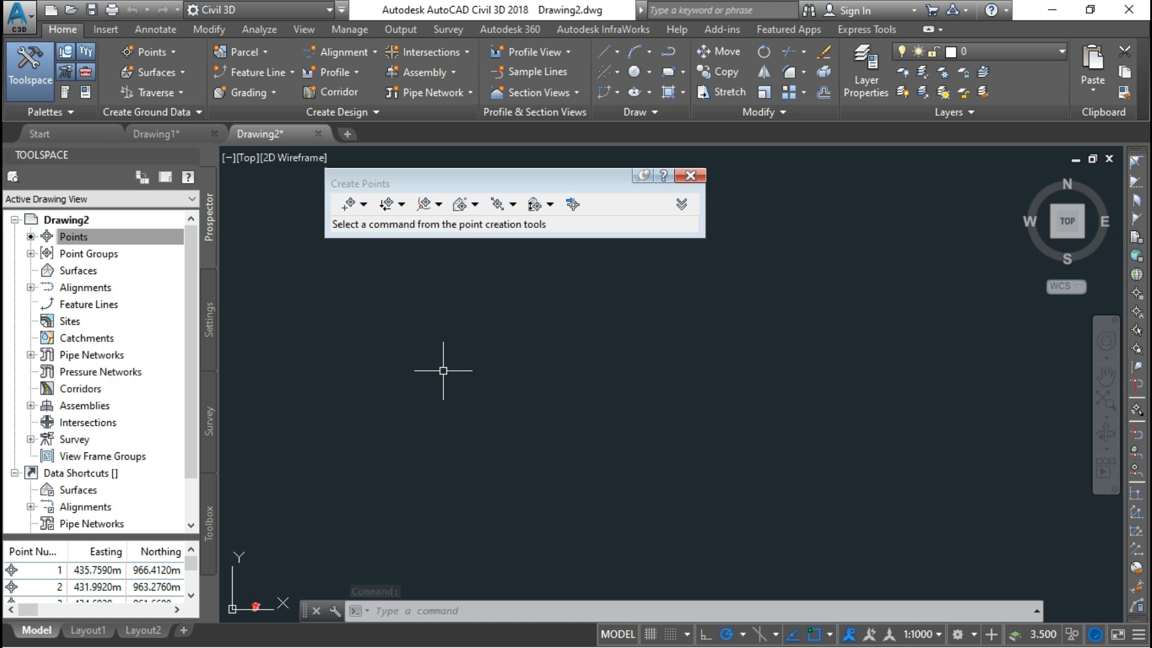
# Zoom to the drawing extents, set the annotation scale to 1:200 and close the point creation tools.
pyautogui.click(442, 611)
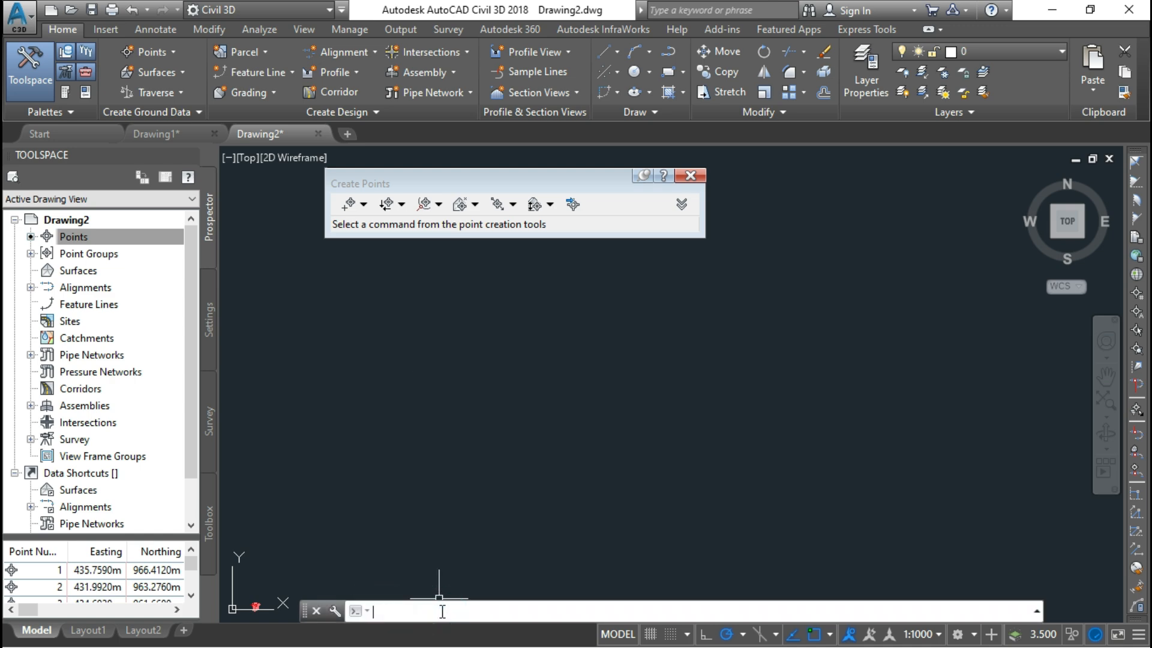
pyautogui.write('ze')
pyautogui.press('Return')
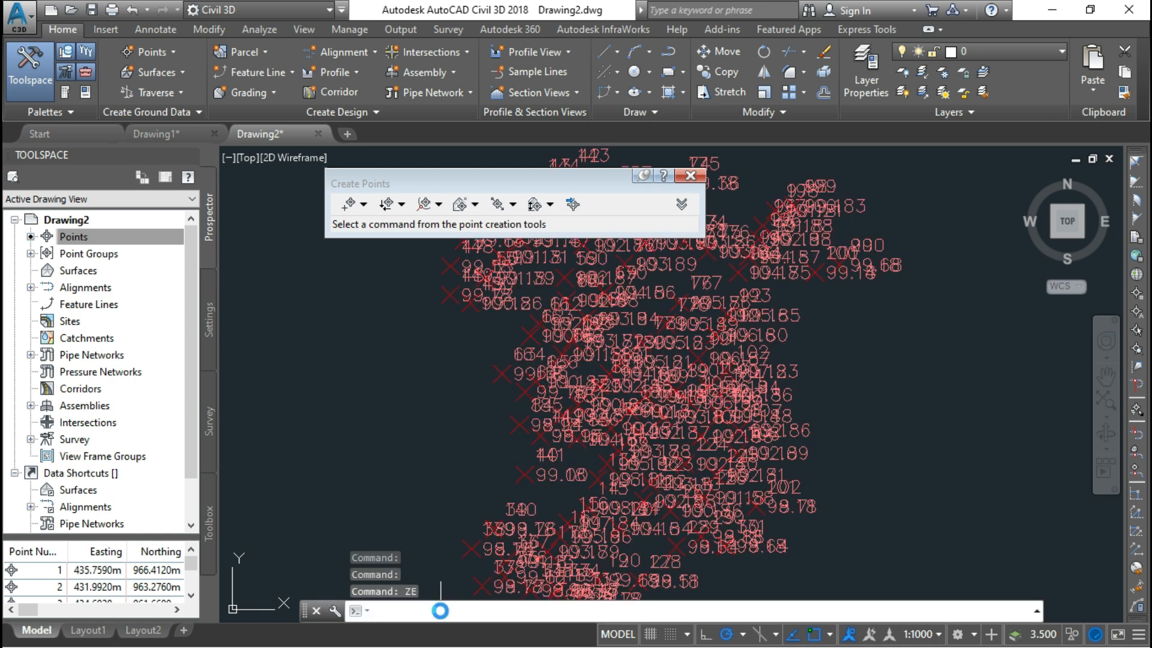
pyautogui.click(916, 634)
pyautogui.click(904, 385)
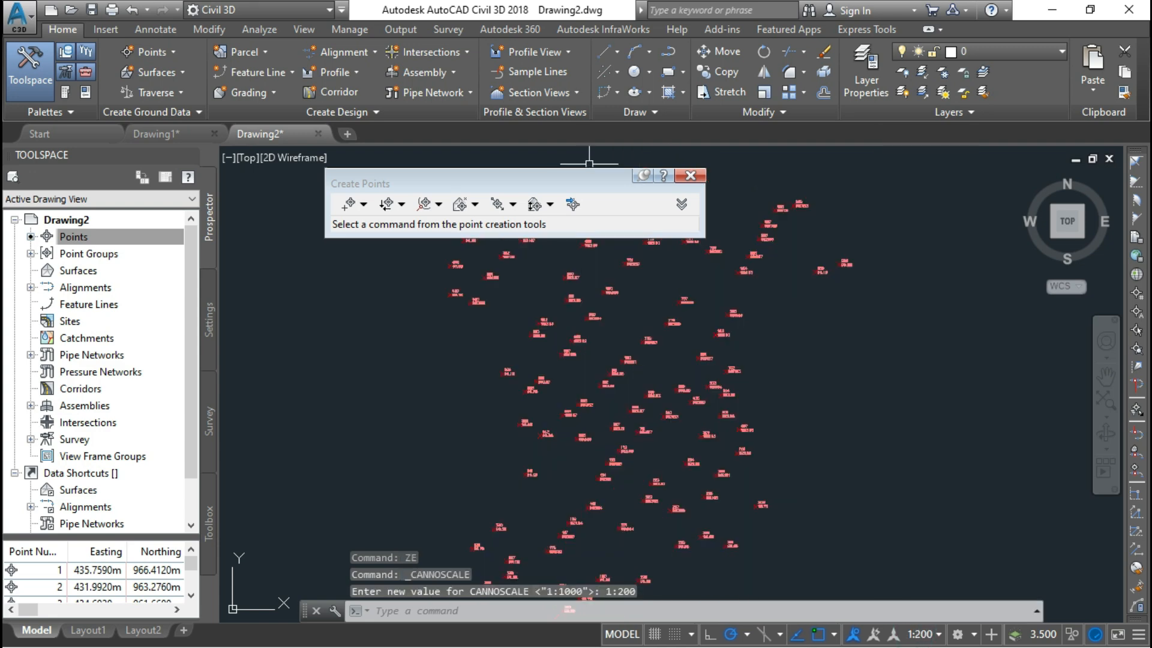
pyautogui.click(689, 176)
pyautogui.scroll(-2, 578, 346)
pyautogui.scroll(2, 579, 347)
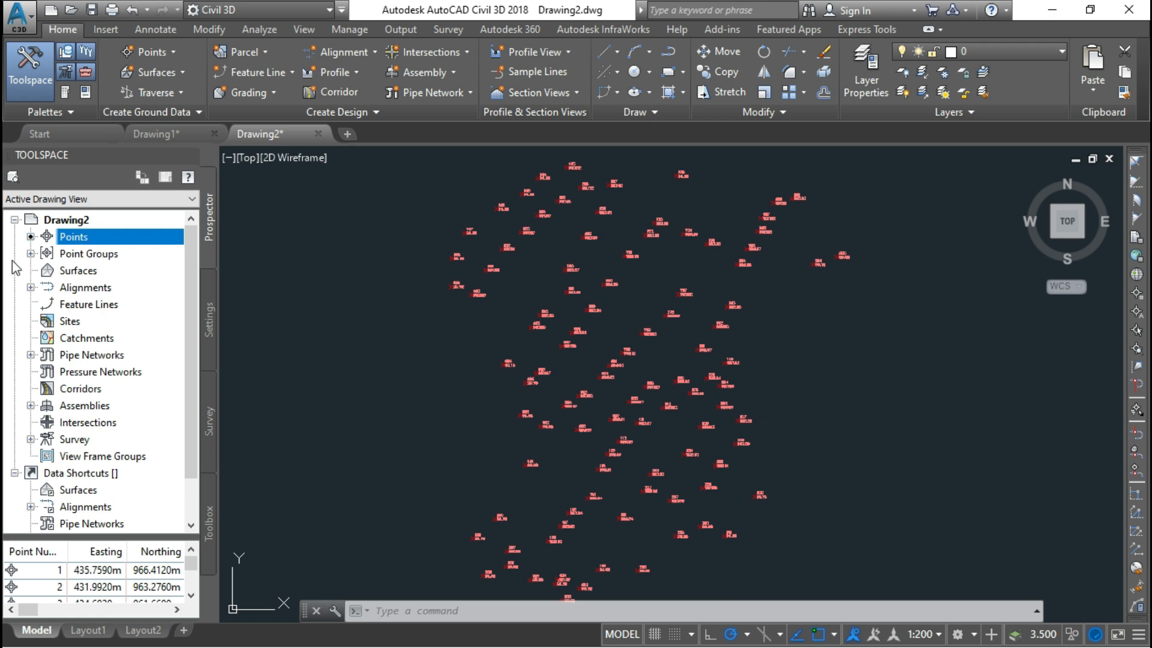
# Start a new TIN surface and name it NGL.
pyautogui.click(110, 273)
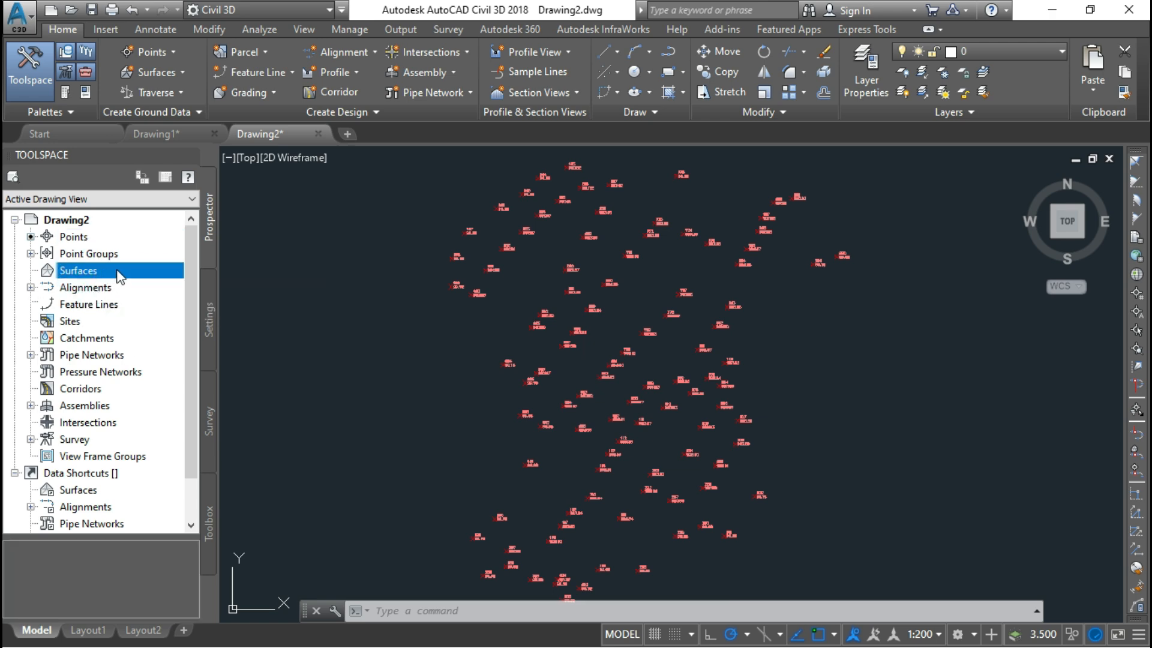
pyautogui.rightClick(120, 277)
pyautogui.click(186, 280)
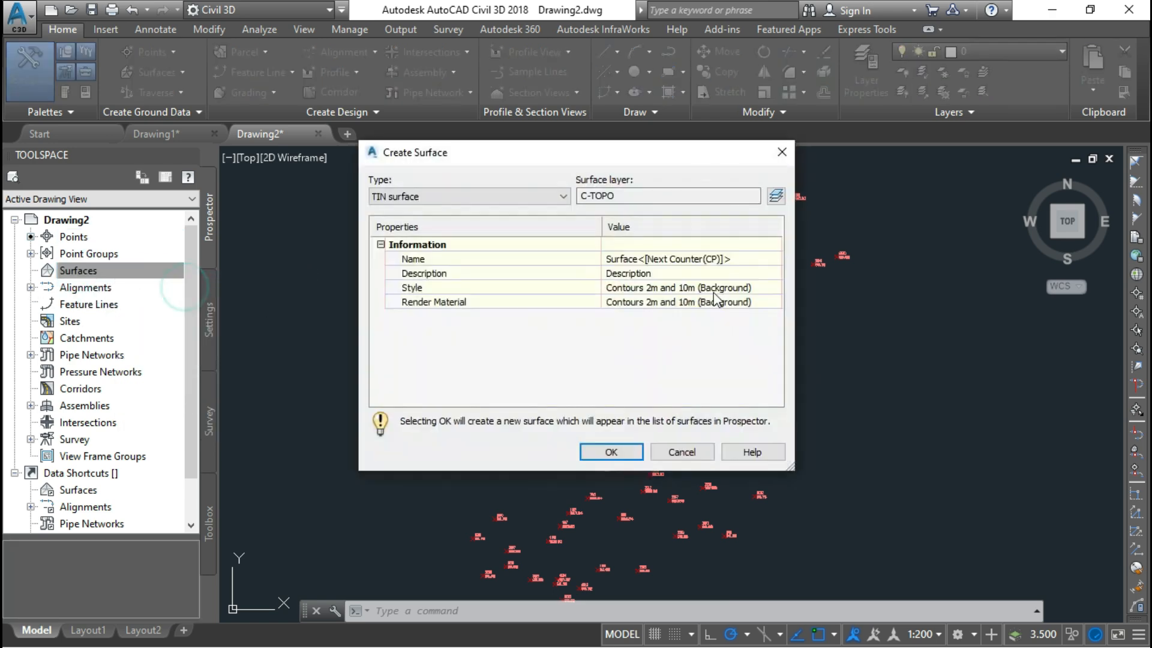
pyautogui.click(678, 258)
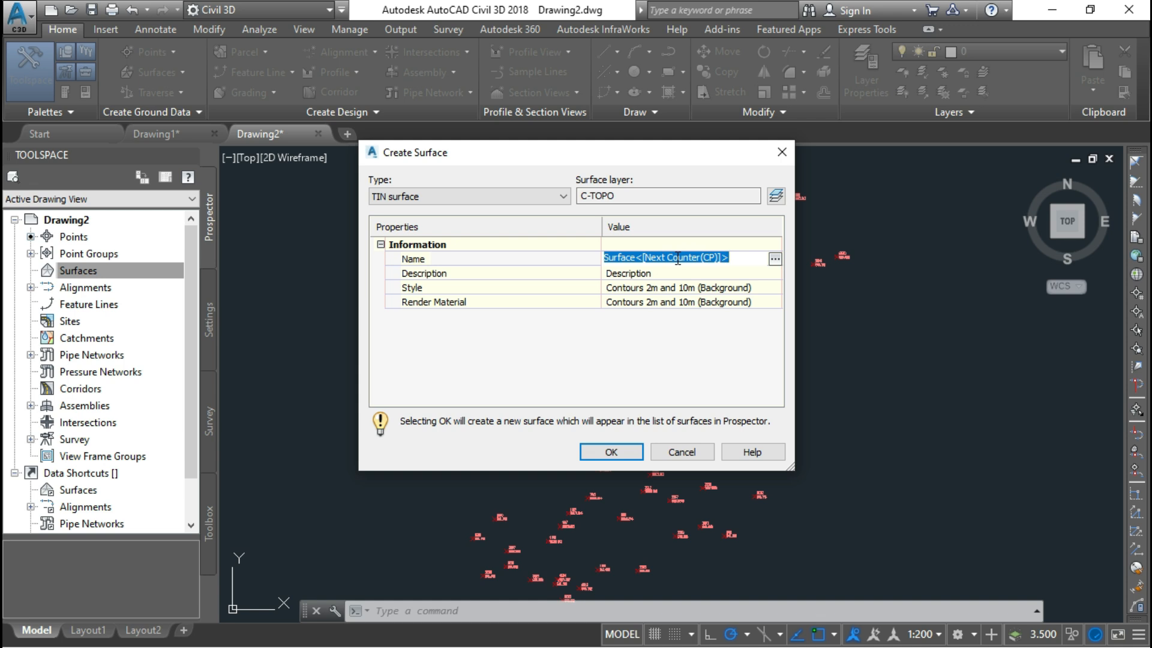
pyautogui.write('NGL')
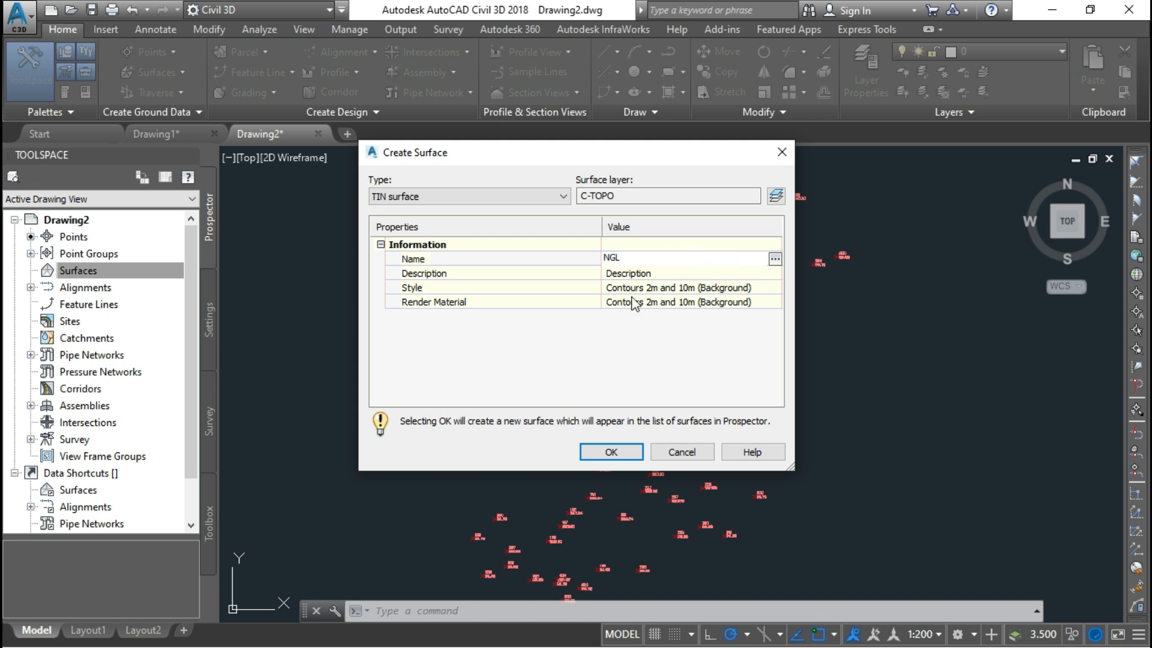
pyautogui.press('Return')
# Set the new surface's style to Contours 1m and 5m (Design) and create the surface.
pyautogui.click(687, 286)
pyautogui.click(773, 287)
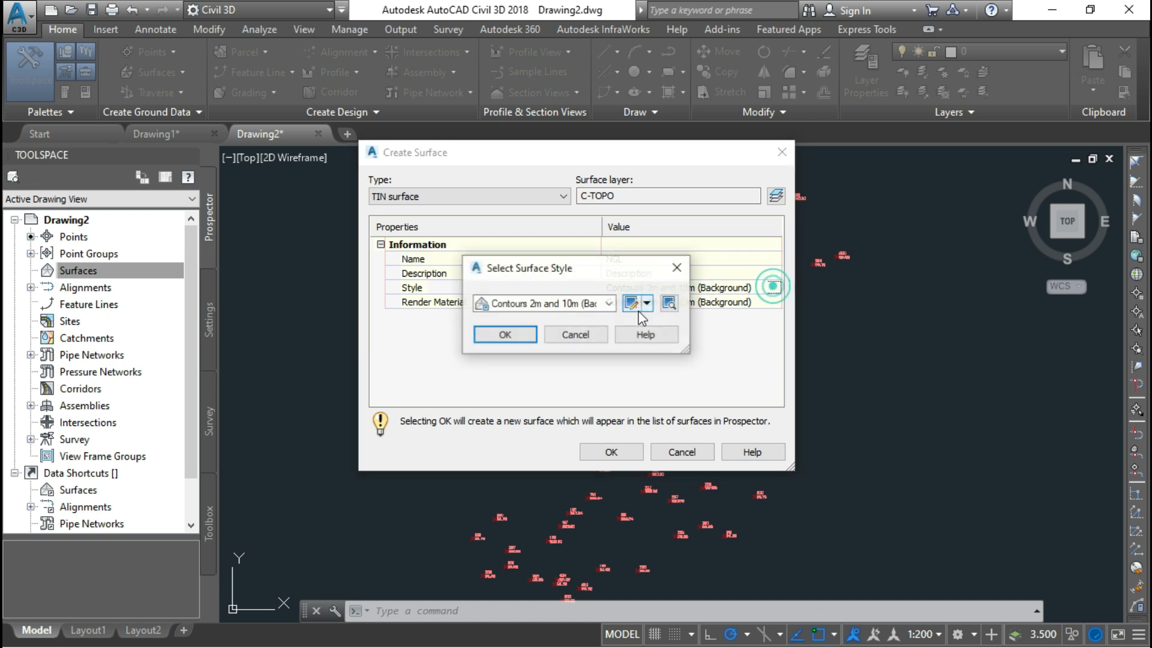
pyautogui.click(589, 303)
pyautogui.click(591, 356)
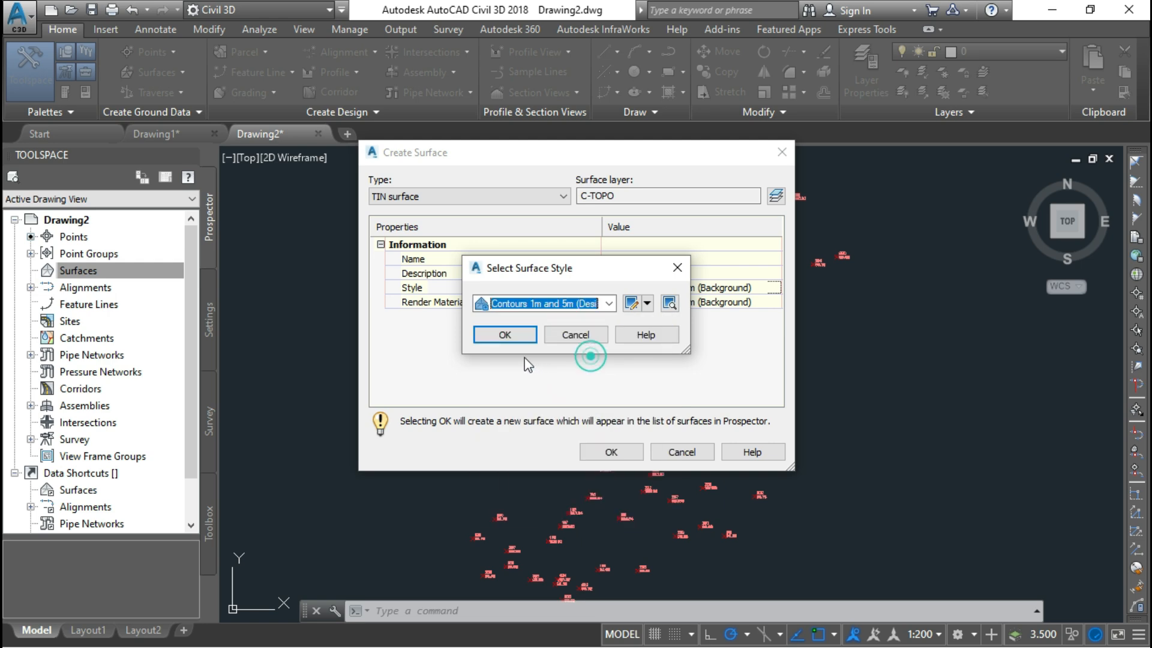
pyautogui.click(505, 334)
pyautogui.click(611, 452)
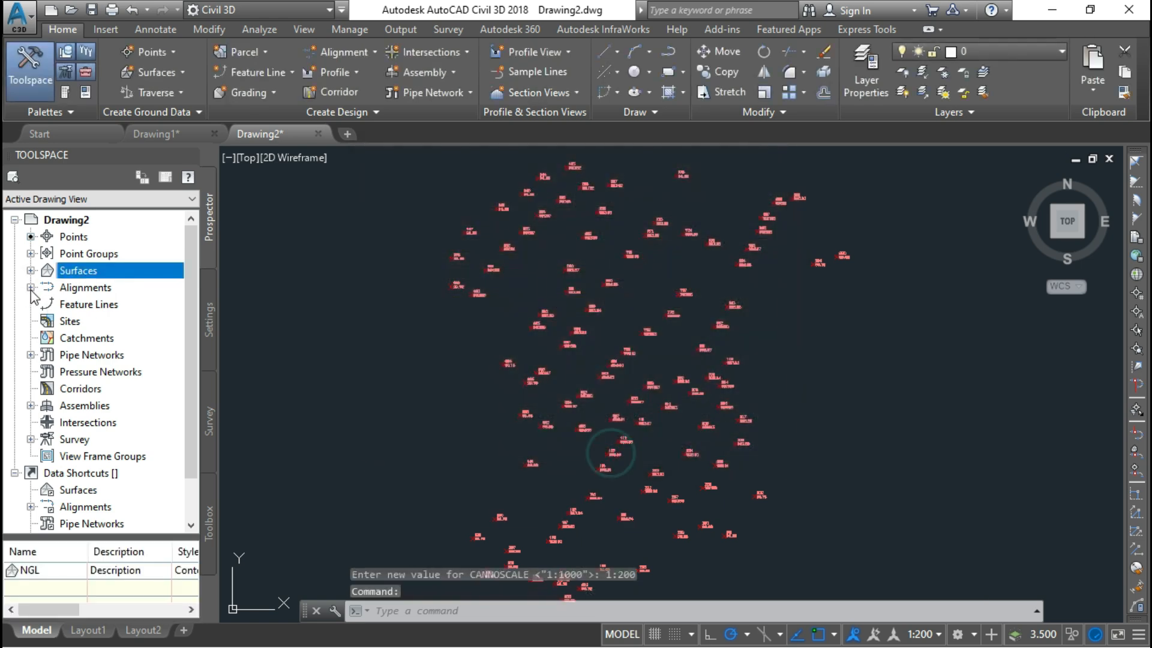
# Add the NGL point group to the NGL surface's definition.
pyautogui.click(31, 270)
pyautogui.click(84, 289)
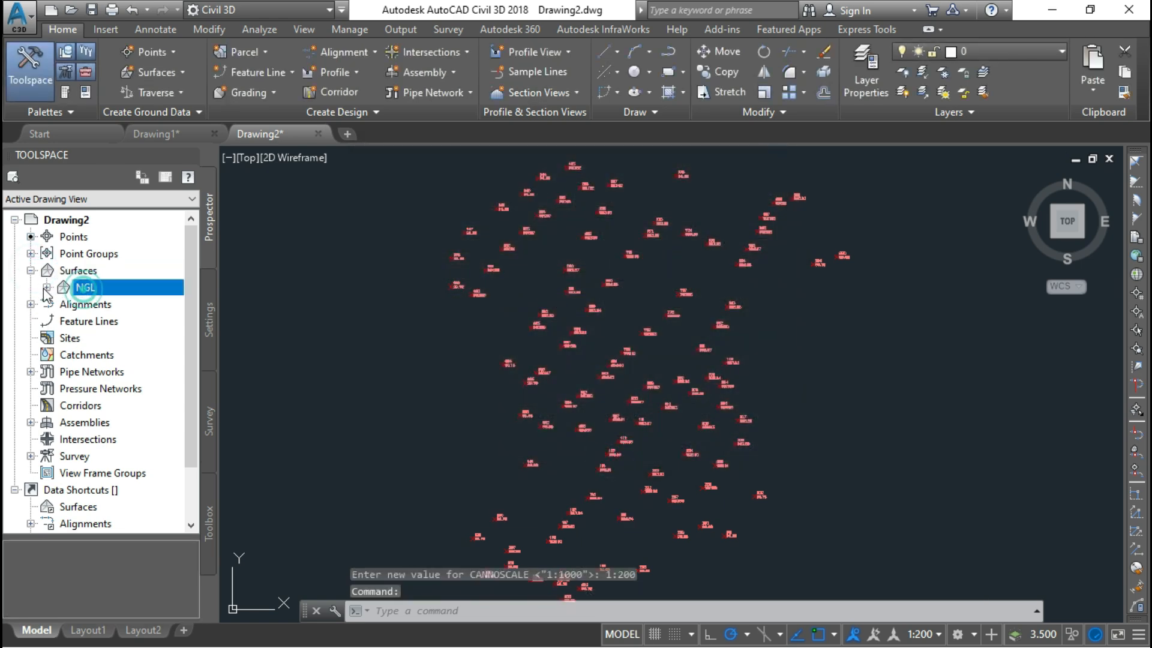
pyautogui.click(47, 288)
pyautogui.click(73, 339)
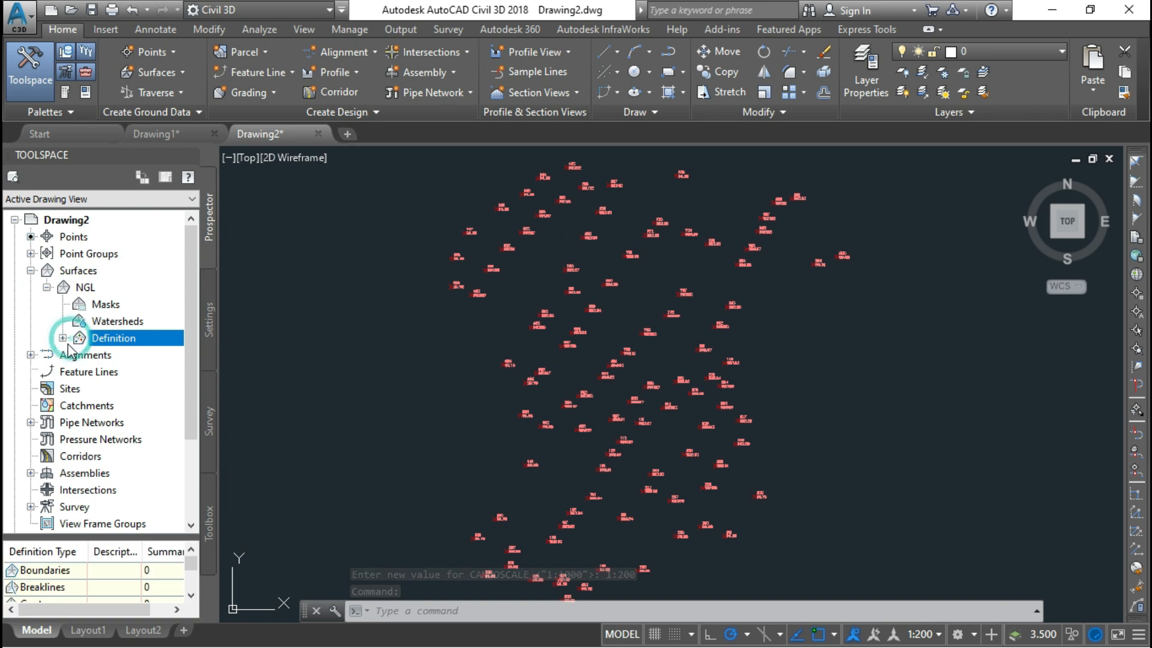
pyautogui.click(62, 337)
pyautogui.click(147, 474)
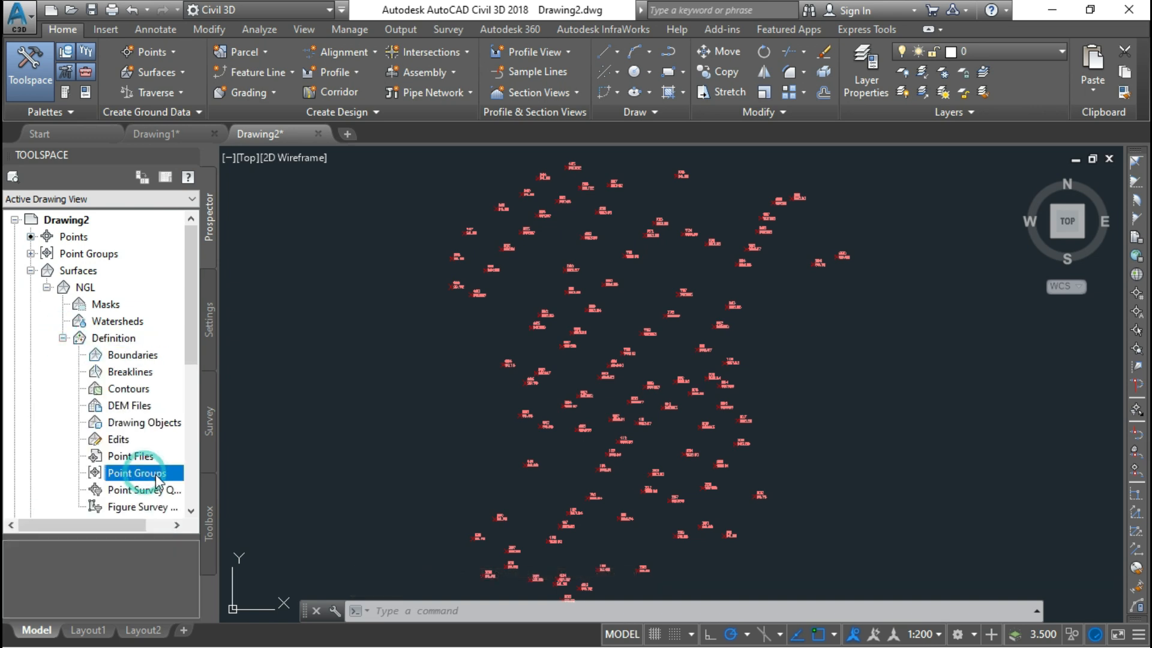
pyautogui.rightClick(156, 473)
pyautogui.click(183, 481)
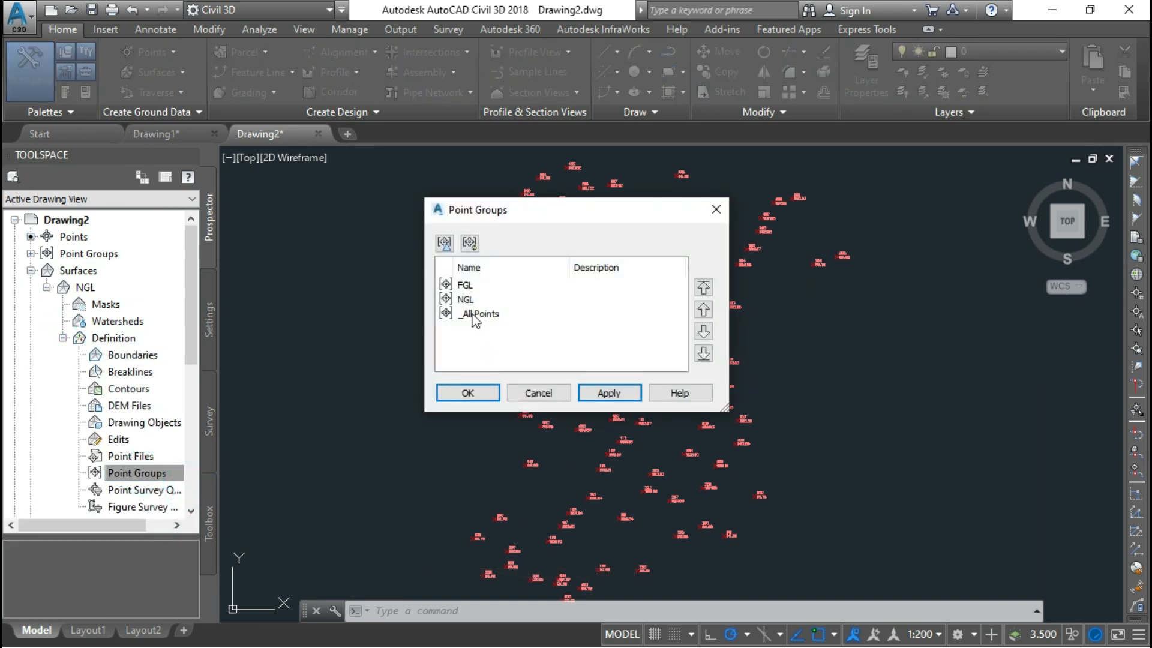
pyautogui.click(464, 300)
pyautogui.click(467, 393)
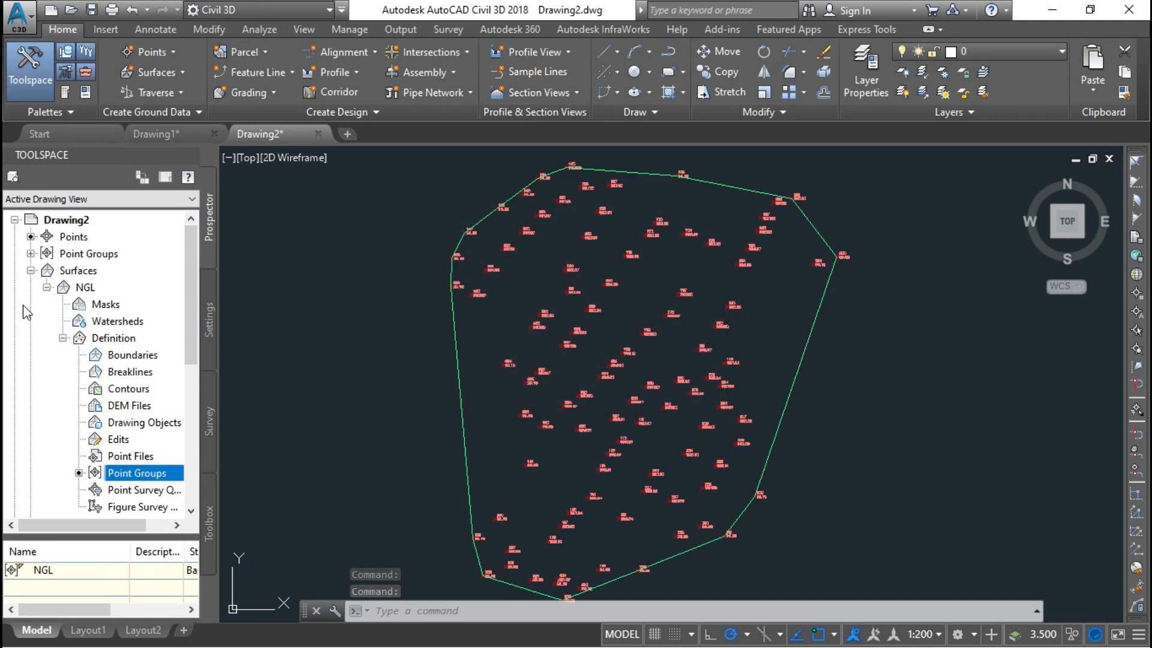
# Create a second TIN surface named FGL, keeping the Contours 1m and 5m (Design) style.
pyautogui.click(30, 270)
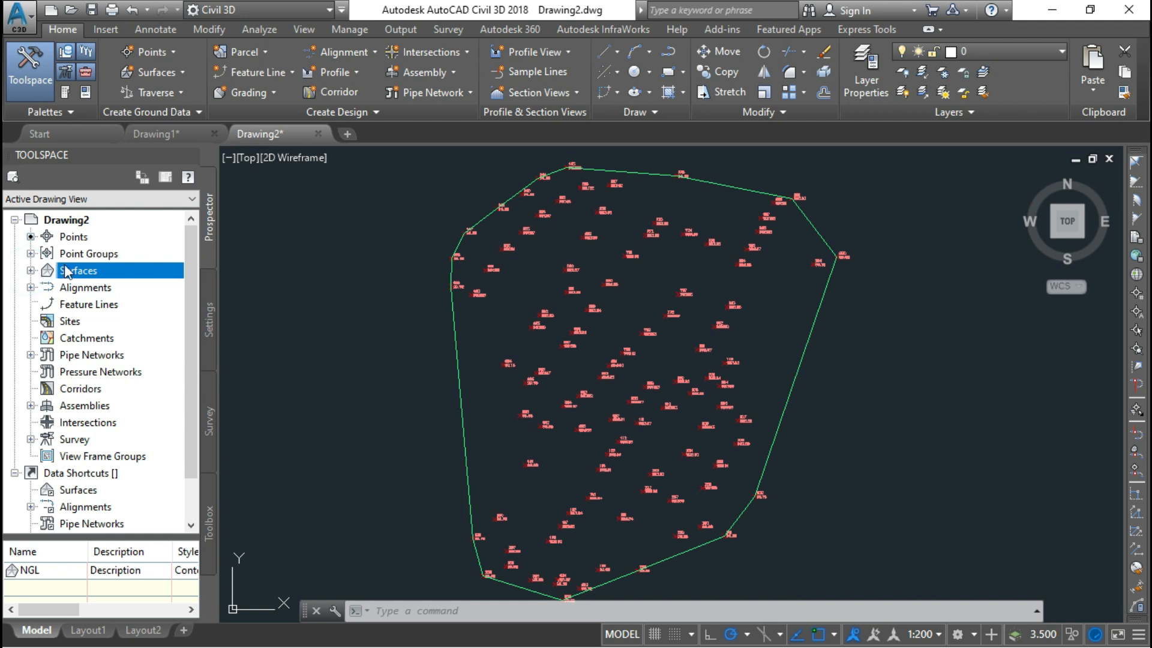
pyautogui.click(96, 255)
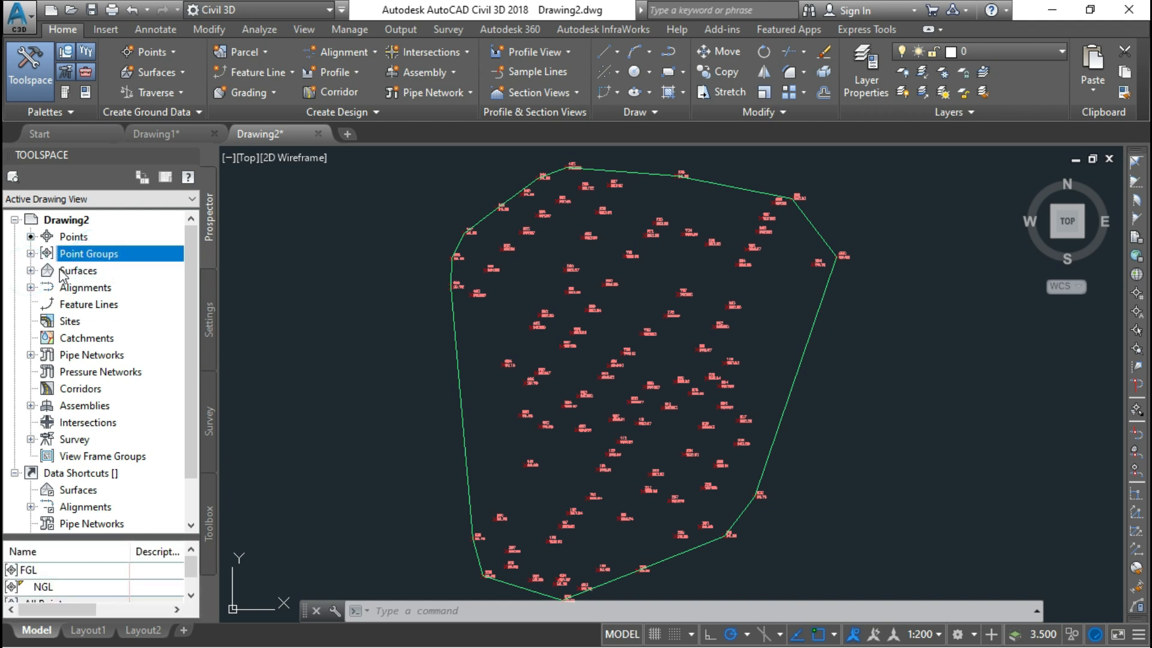
pyautogui.click(84, 273)
pyautogui.click(30, 271)
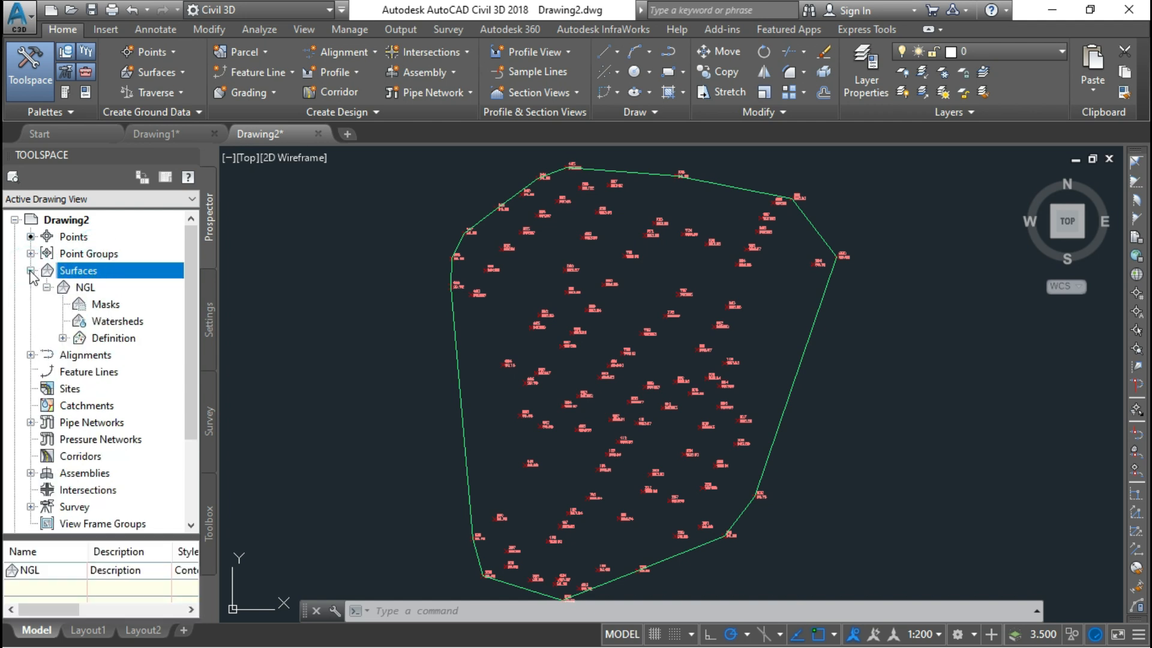
pyautogui.click(47, 288)
pyautogui.rightClick(107, 274)
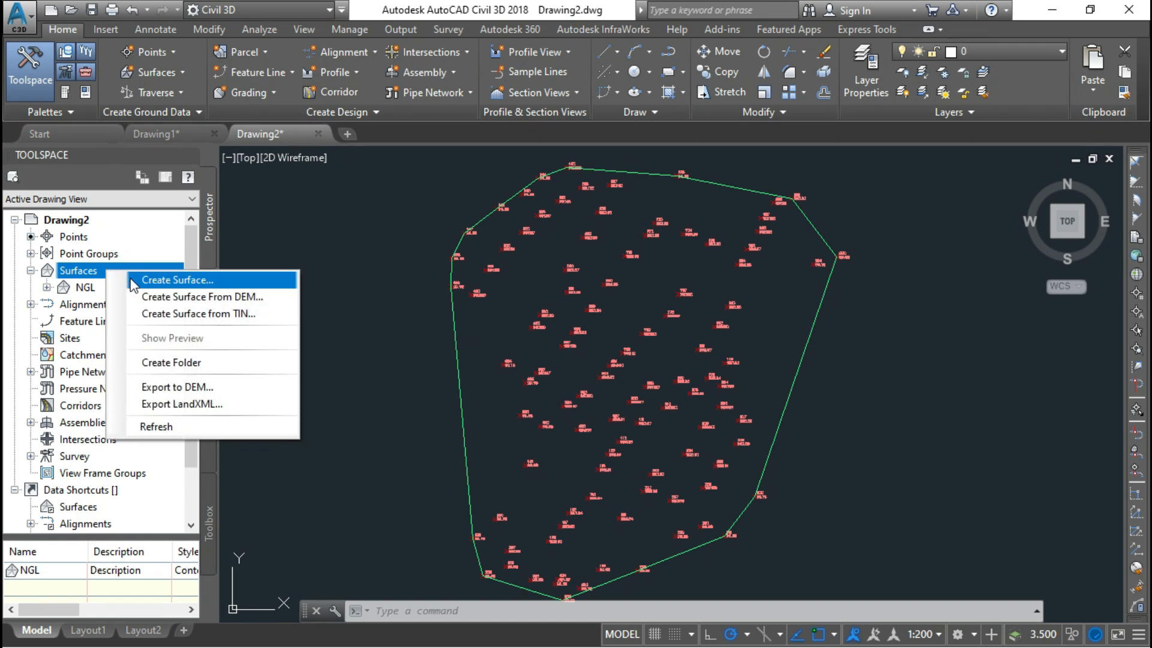
pyautogui.click(152, 280)
pyautogui.click(658, 259)
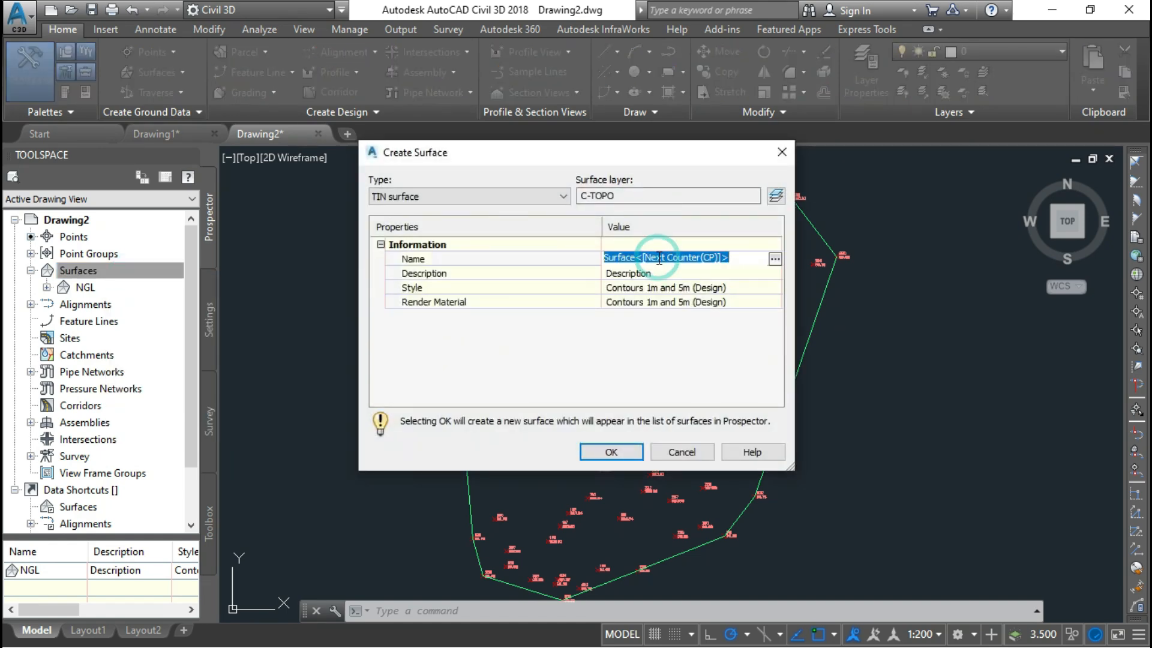
pyautogui.write('FGL')
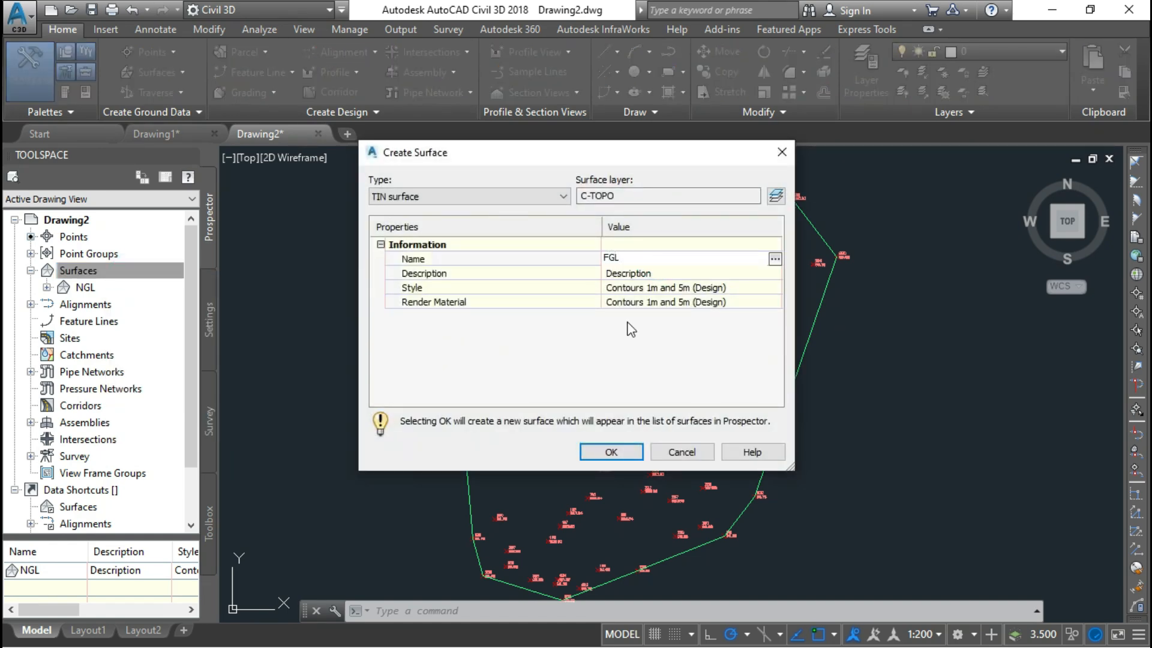
pyautogui.click(553, 368)
pyautogui.click(611, 453)
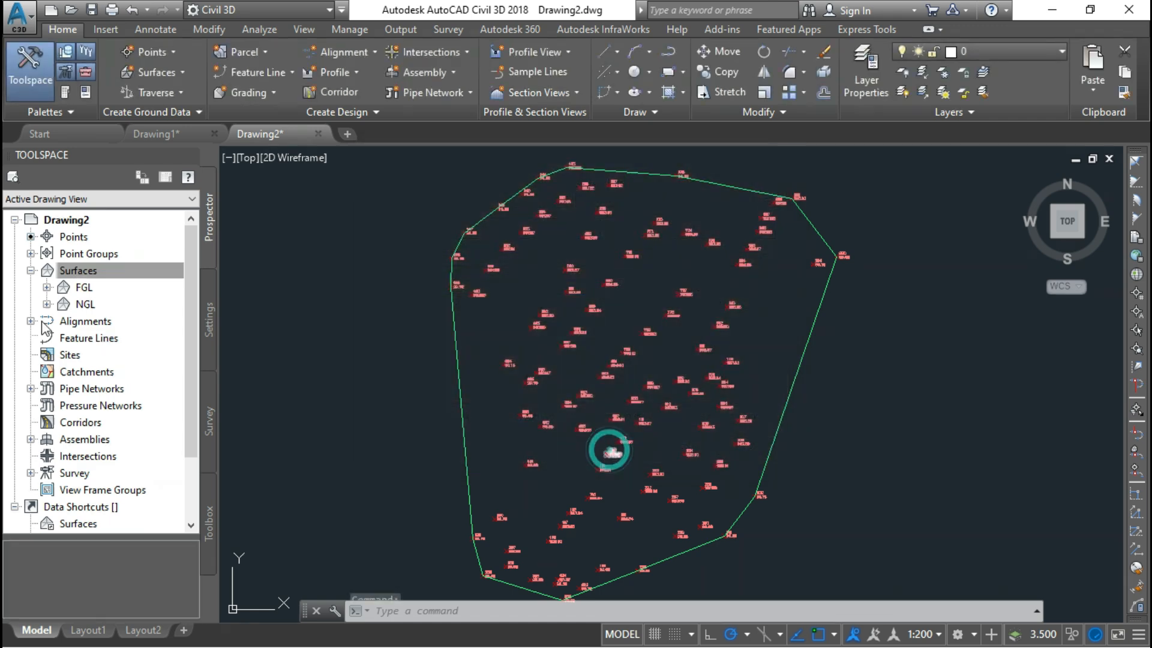
# Add the FGL point group to the FGL surface's definition.
pyautogui.click(91, 288)
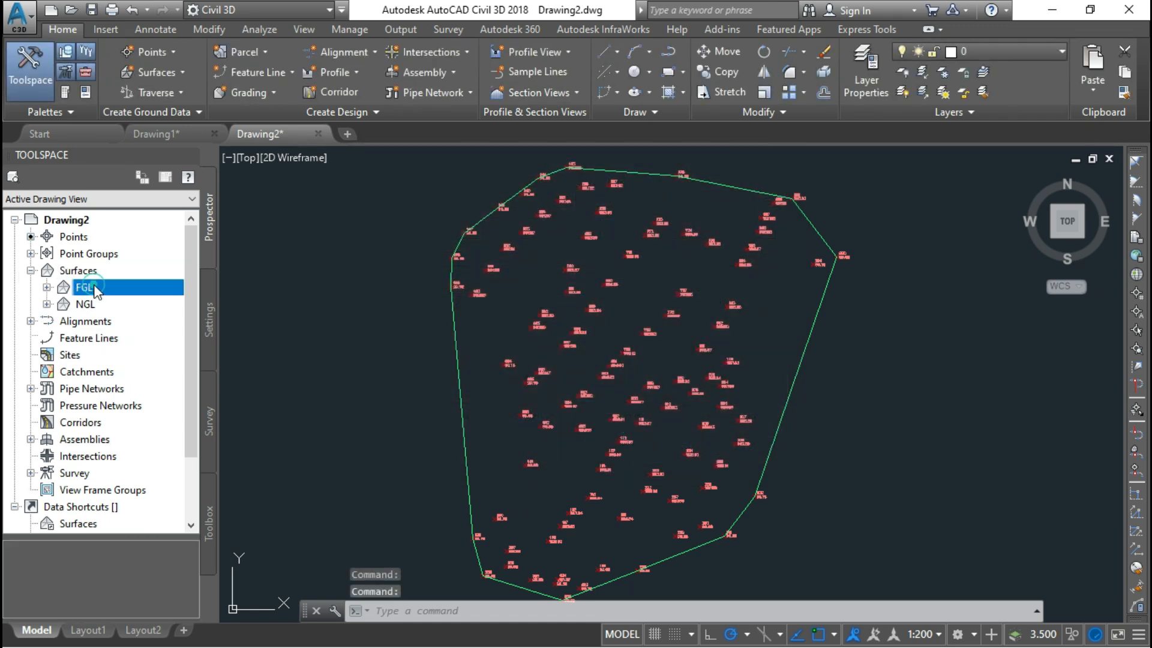
pyautogui.click(47, 288)
pyautogui.click(63, 339)
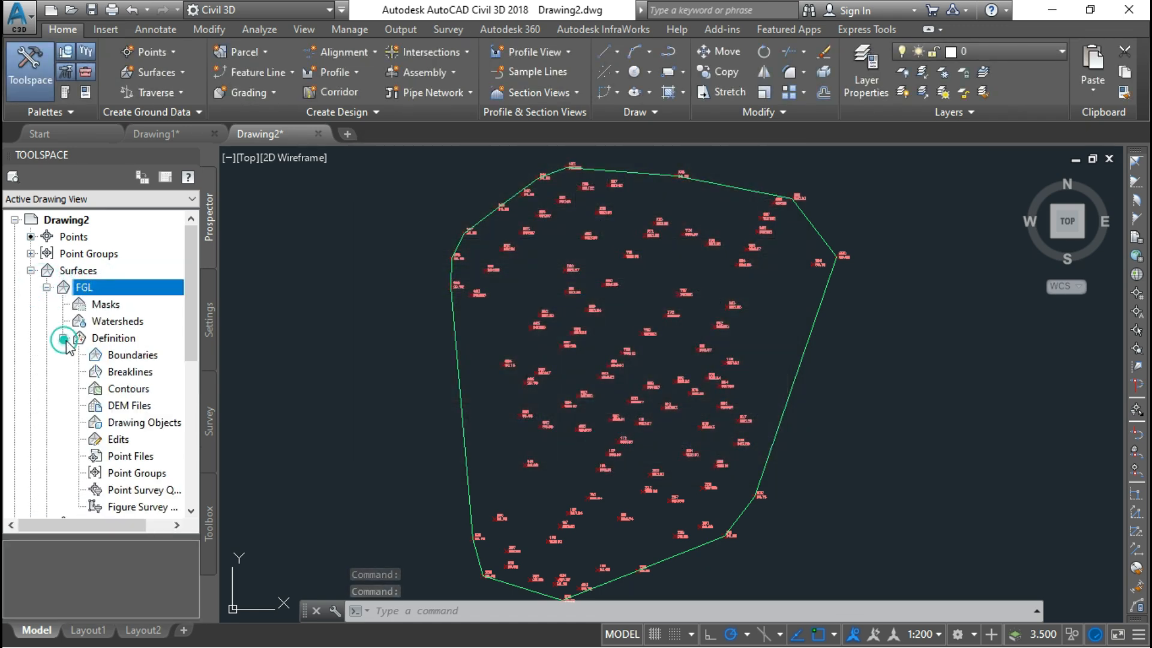
pyautogui.click(137, 473)
pyautogui.rightClick(157, 480)
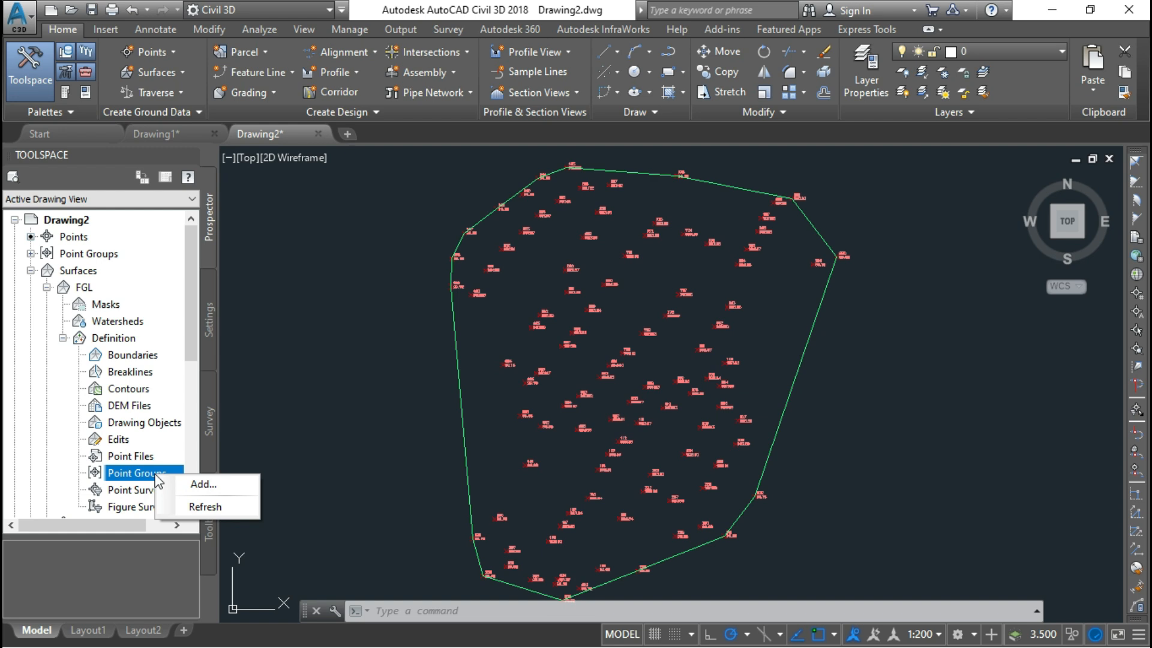
pyautogui.click(200, 485)
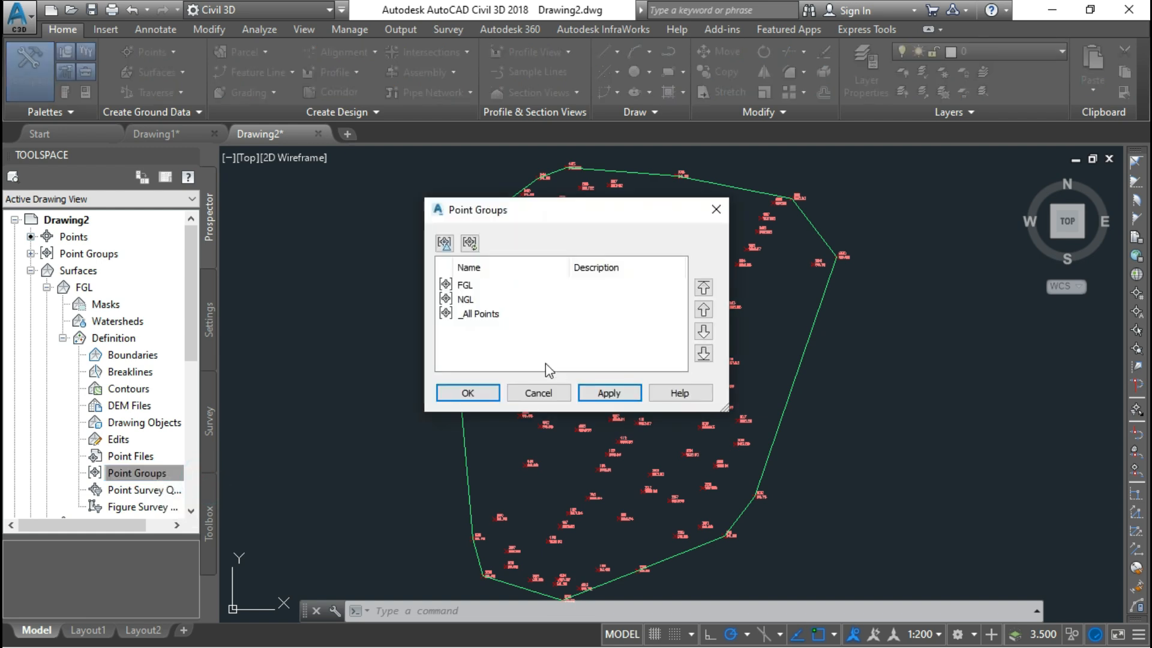
pyautogui.click(466, 287)
pyautogui.click(467, 392)
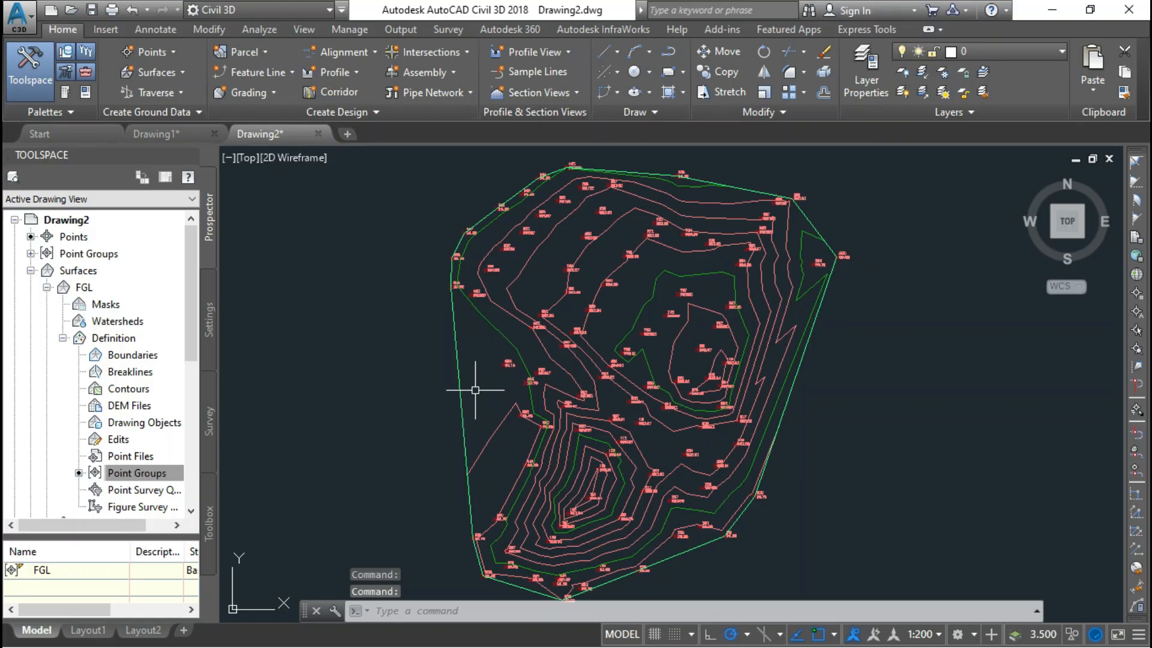
# Make the Triangles component visible in plan view in the FGL surface's style and apply the change.
pyautogui.moveTo(475, 390)
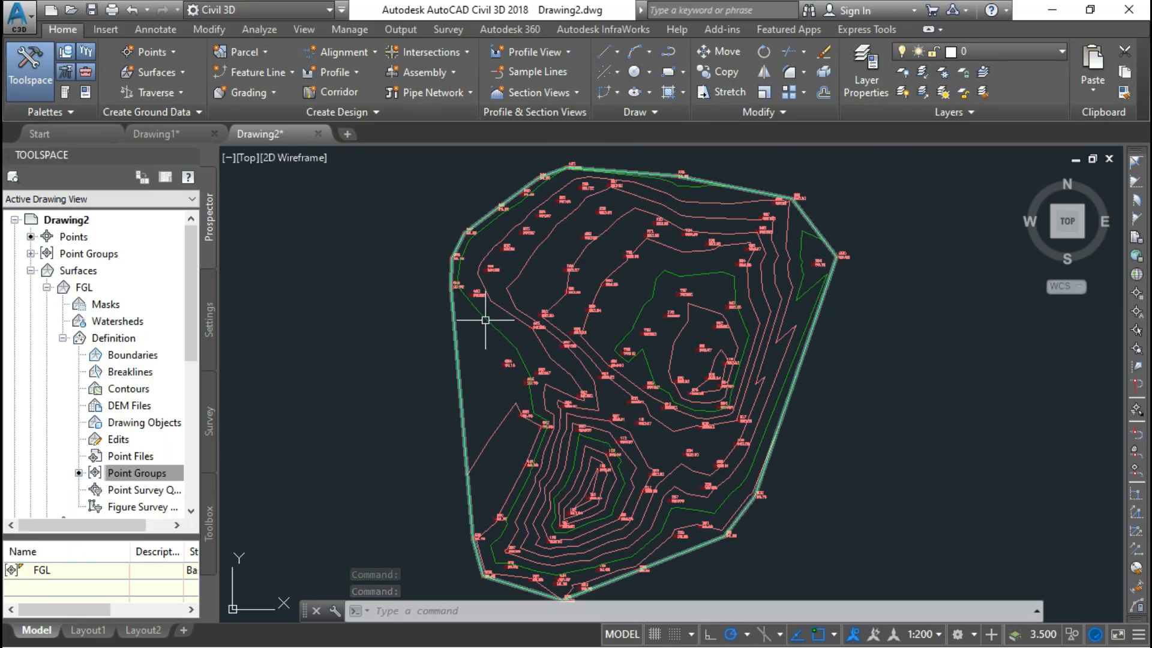
pyautogui.click(636, 213)
pyautogui.click(608, 224)
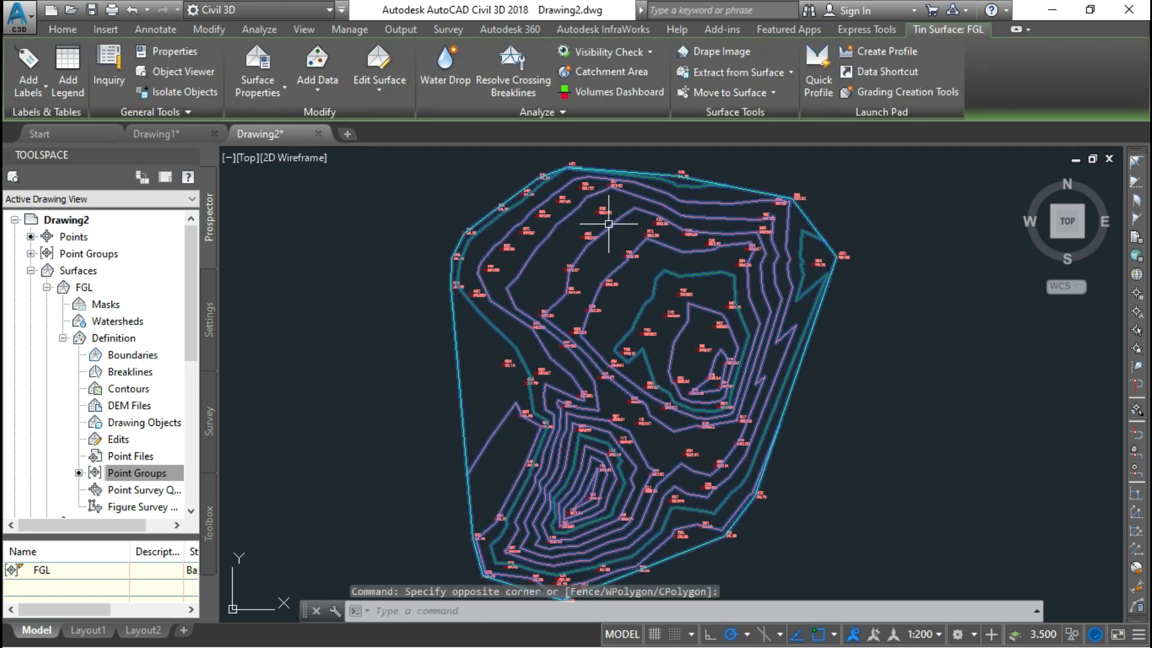
pyautogui.rightClick(595, 231)
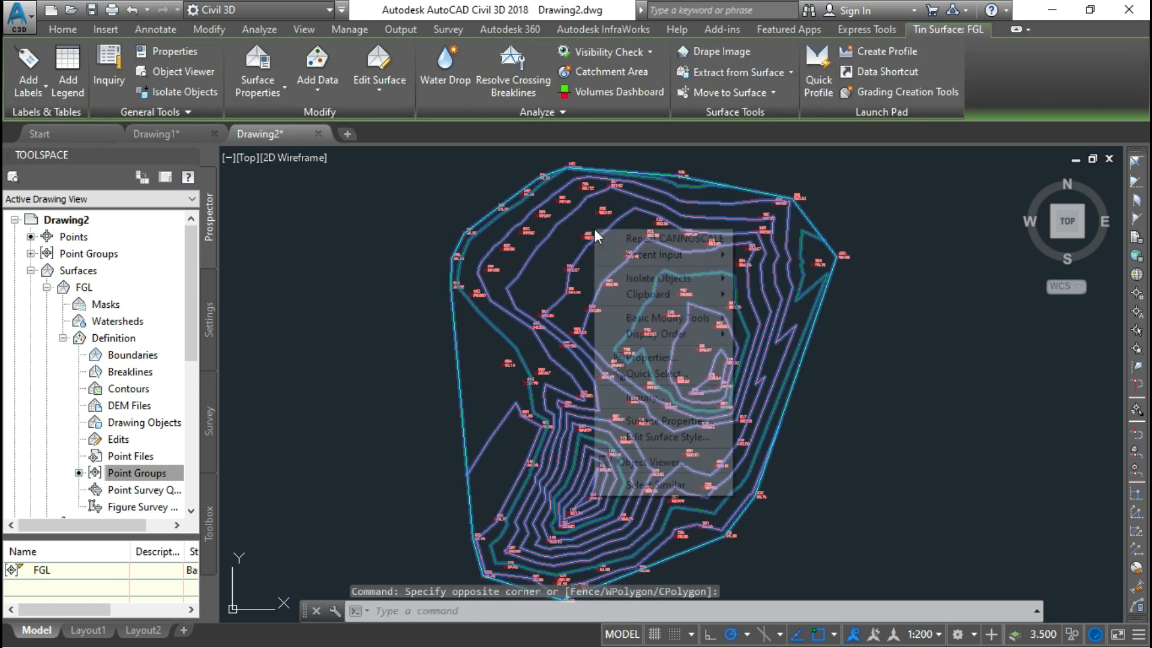
pyautogui.click(669, 437)
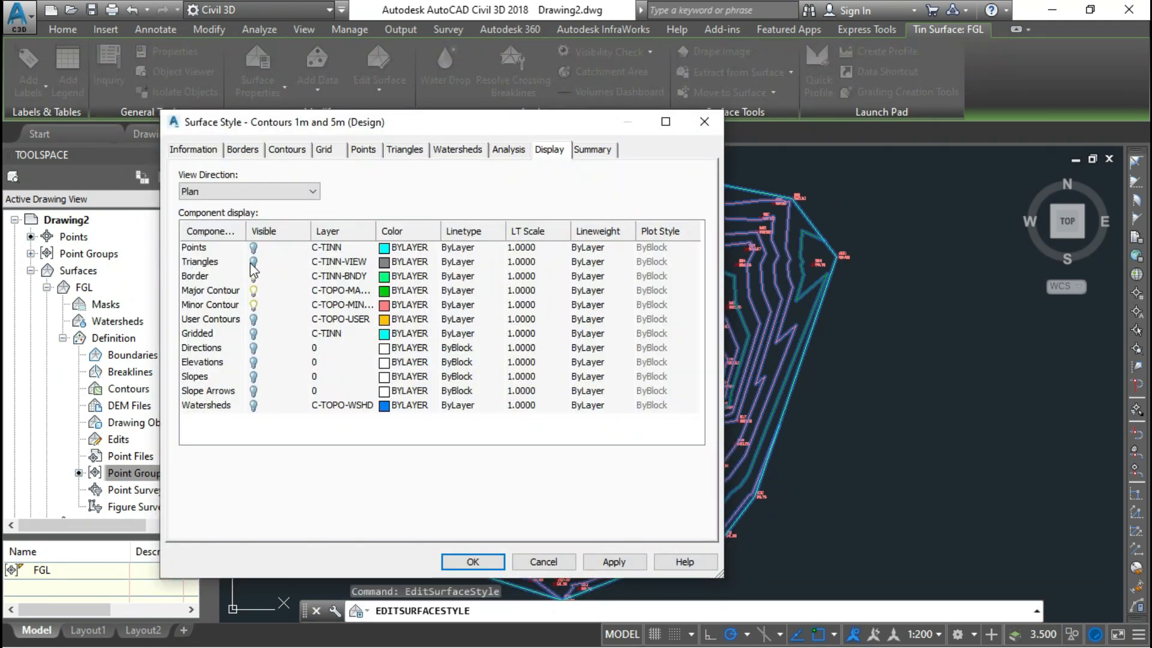
pyautogui.click(253, 262)
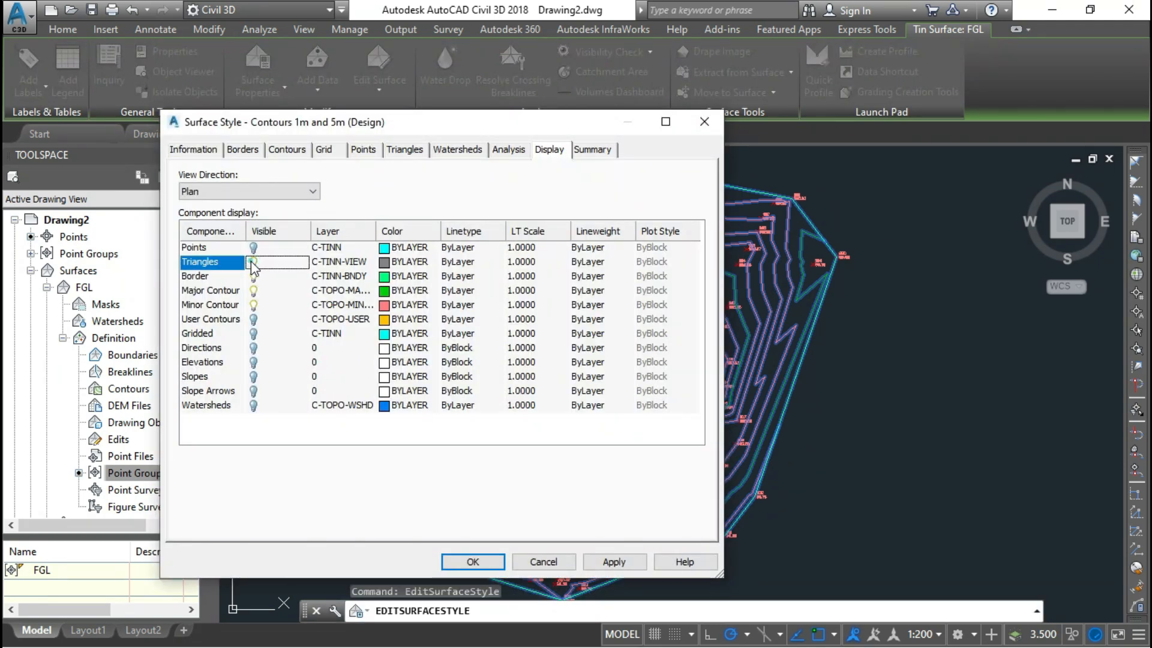
pyautogui.click(253, 263)
pyautogui.click(618, 561)
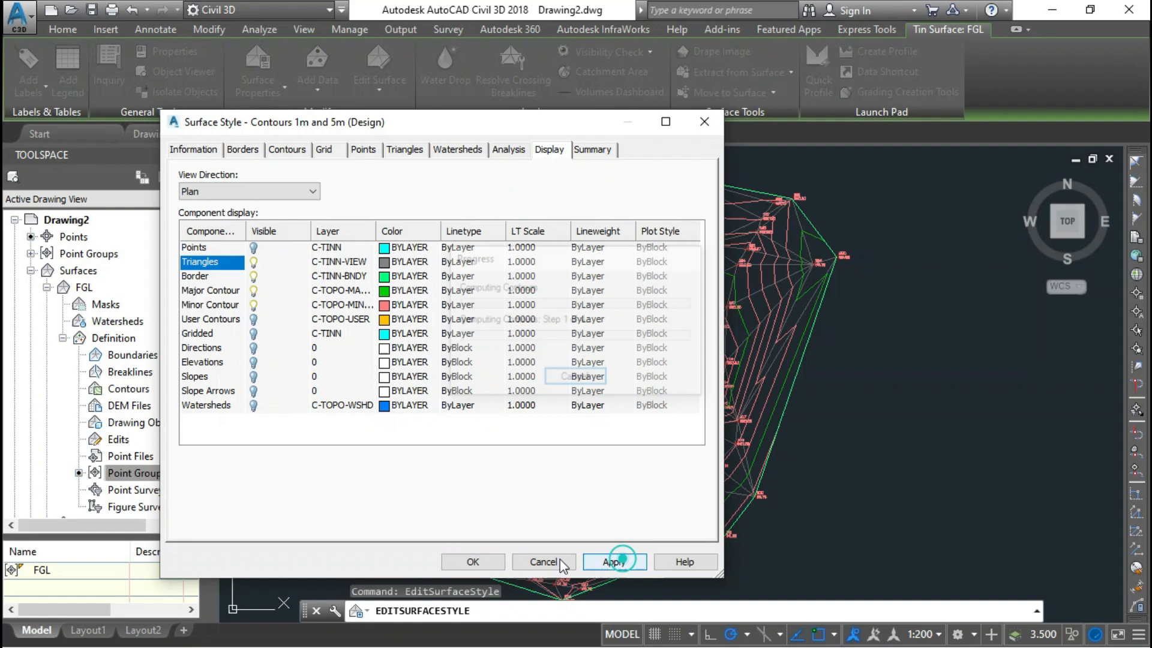
pyautogui.click(477, 561)
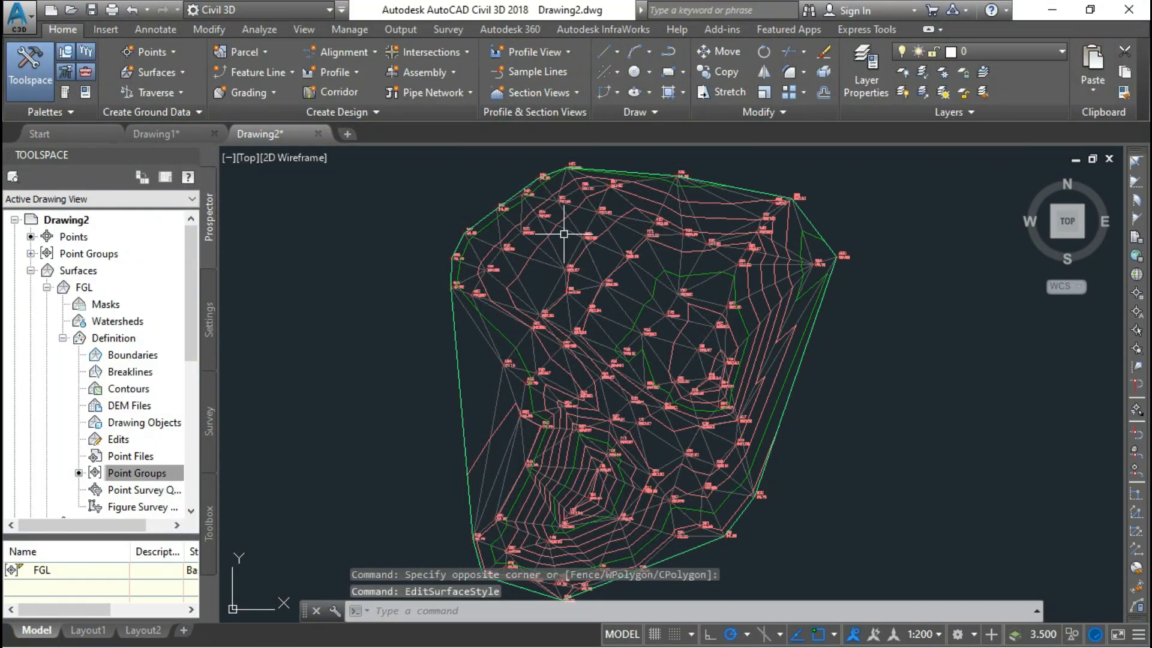
# Start the Delete Line edit on the FGL surface and remove the long triangle edges at the upper part of its west side.
pyautogui.click(564, 234)
pyautogui.click(379, 84)
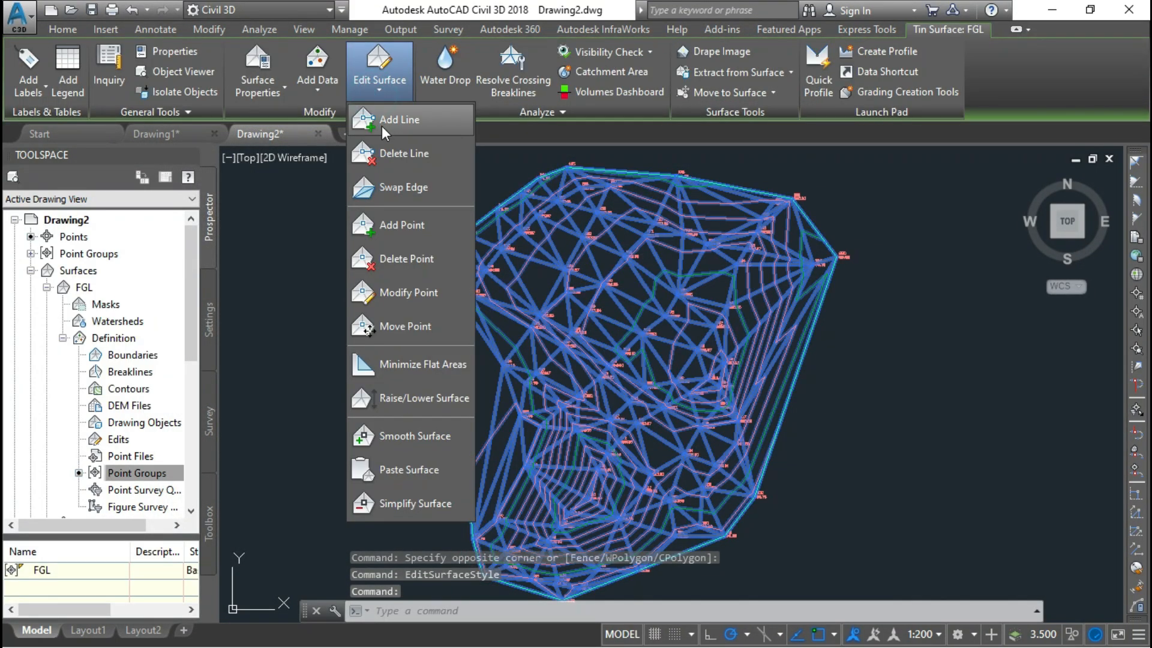
pyautogui.click(393, 154)
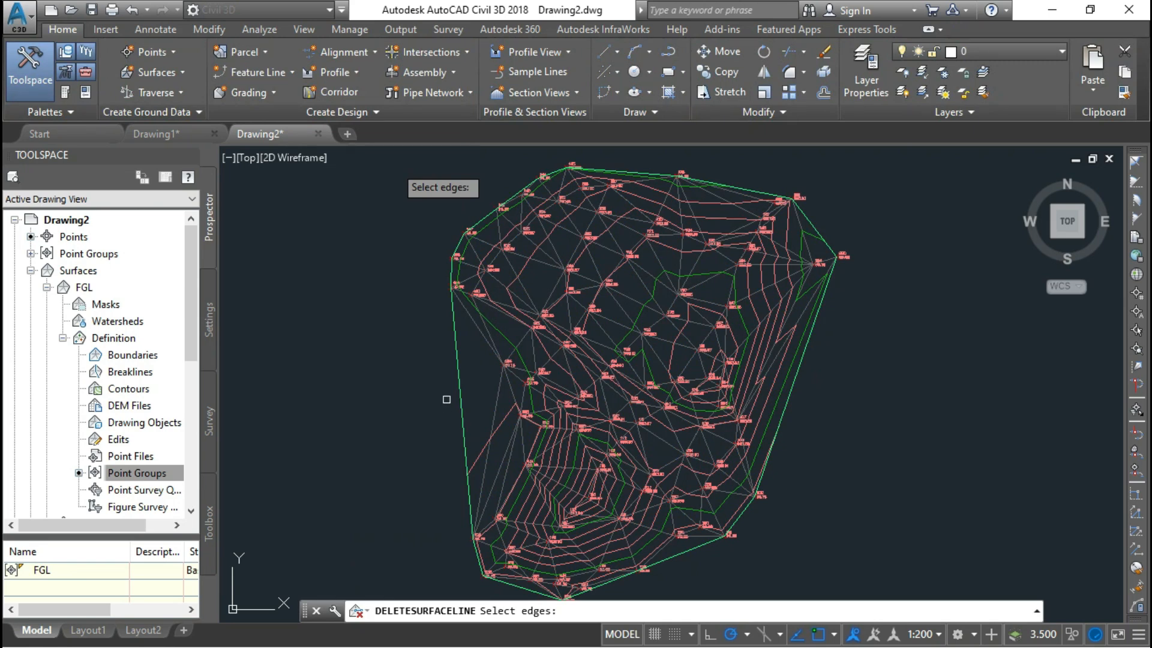
pyautogui.scroll(6, 446, 399)
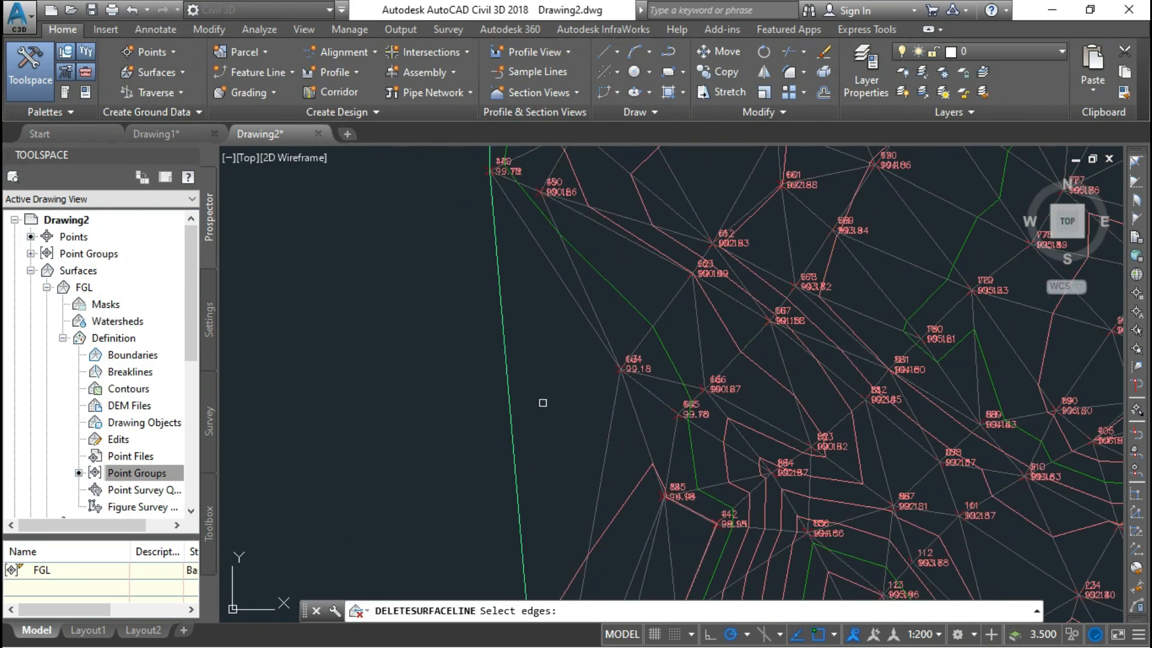
pyautogui.click(608, 297)
pyautogui.click(398, 351)
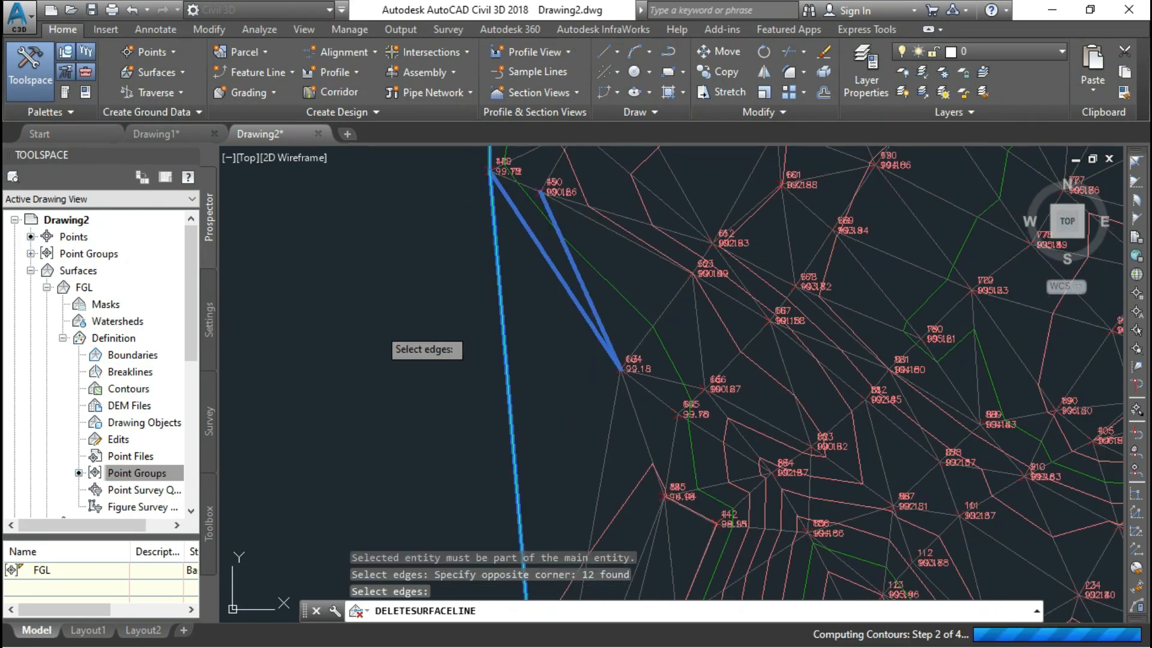
# Delete the long triangle edges crossing the gap midway down the FGL surface's west side.
pyautogui.moveTo(505, 416); pyautogui.dragTo(506, 414, button='middle')
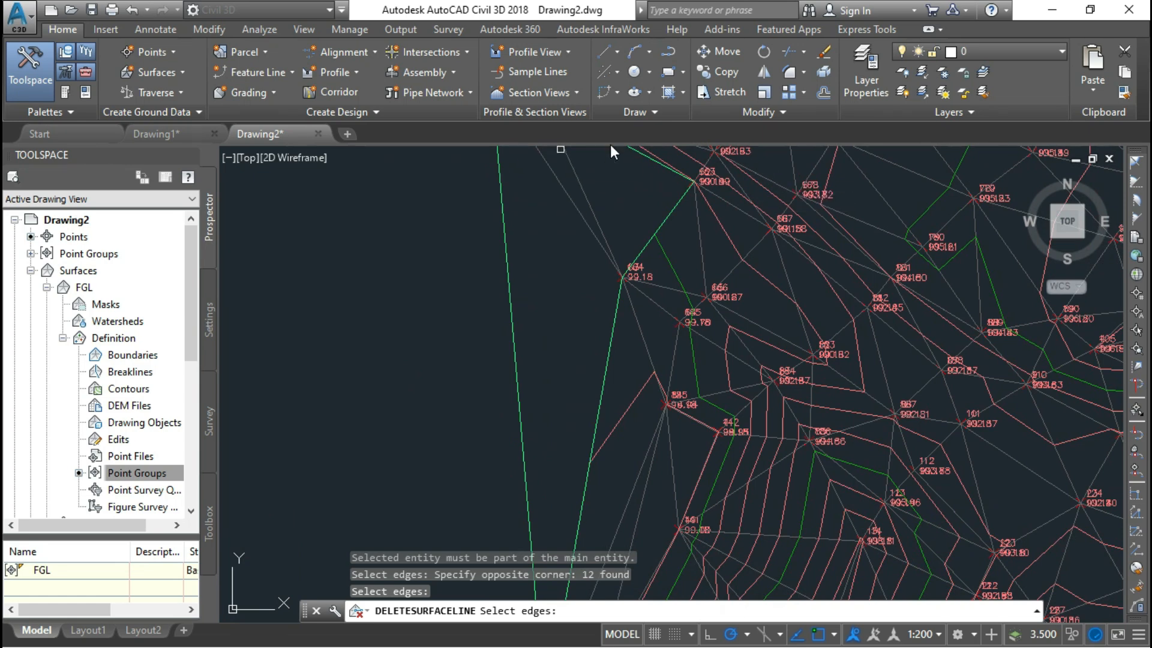
pyautogui.moveTo(539, 466)
pyautogui.mouseDown(button='middle')
pyautogui.moveTo(539, 375)
pyautogui.moveTo(509, 309)
pyautogui.mouseUp(button='middle')
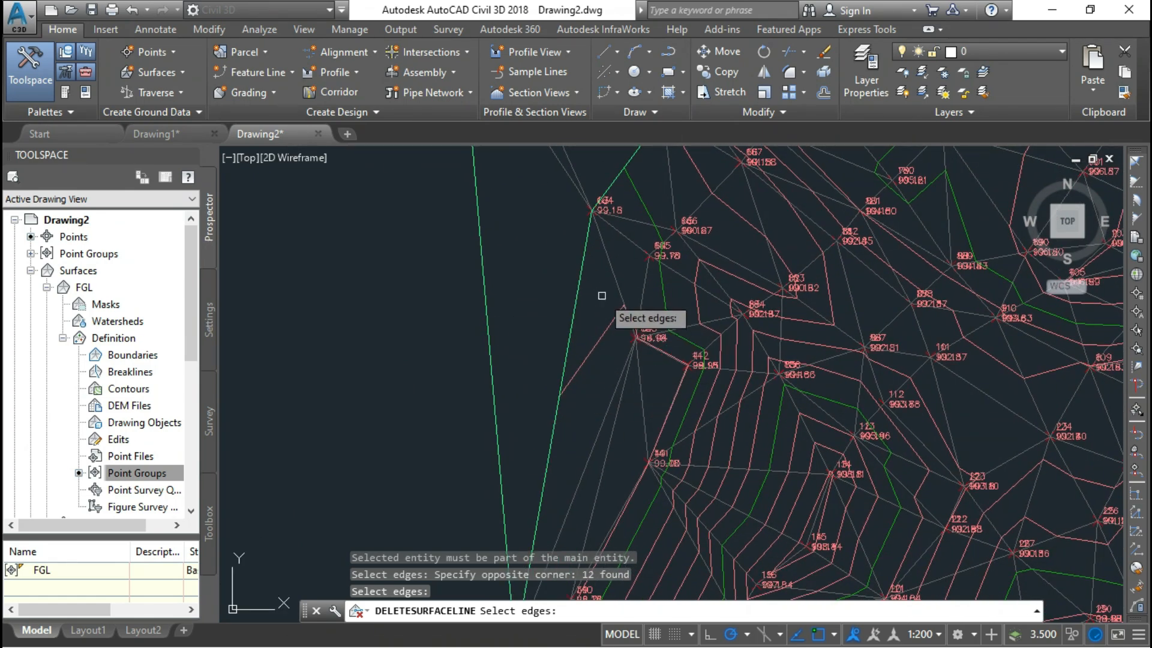
pyautogui.click(629, 264)
pyautogui.click(406, 352)
pyautogui.press('Return')
# Delete the remaining long triangle edges on the lower west side, between the inner points and the outer border.
pyautogui.moveTo(478, 472); pyautogui.dragTo(478, 358, button='middle')
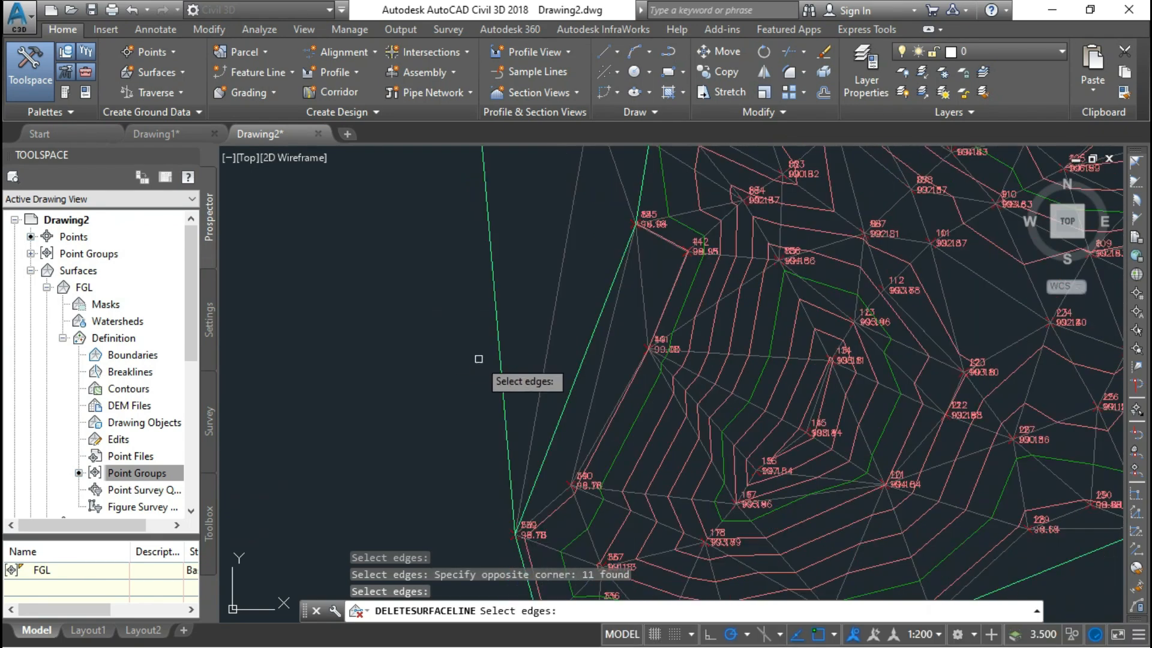
pyautogui.click(650, 269)
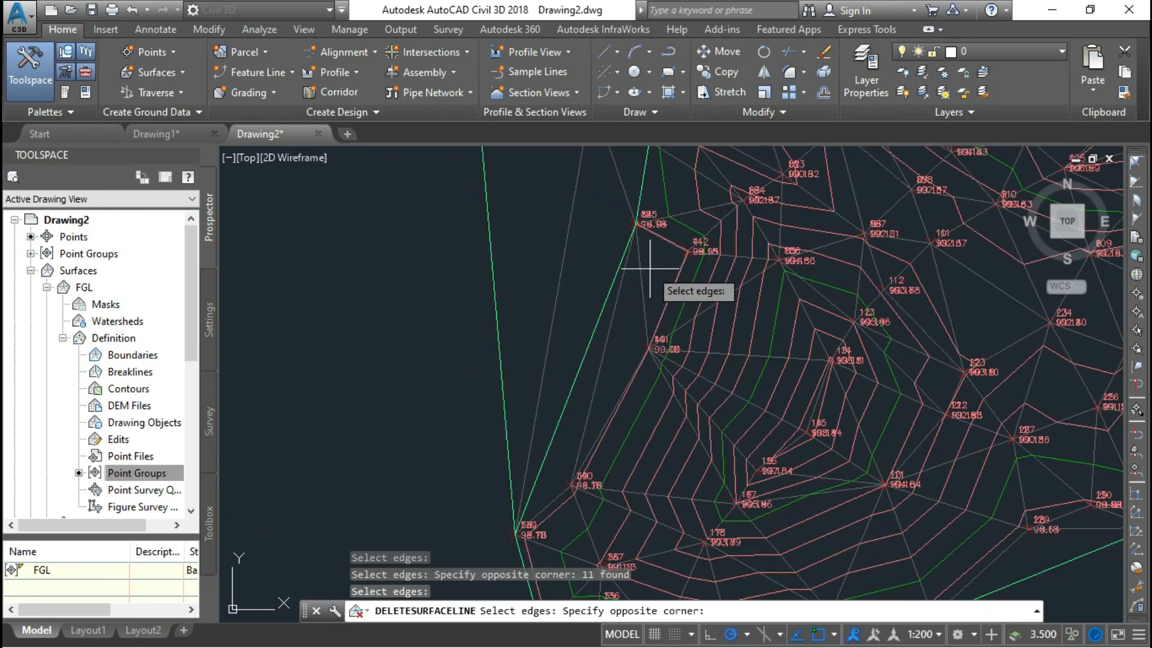
pyautogui.click(411, 324)
pyautogui.press('Return')
# Delete the outermost long triangle edges crossing the gap midway down the FGL surface's east side.
pyautogui.scroll(-2, 430, 352)
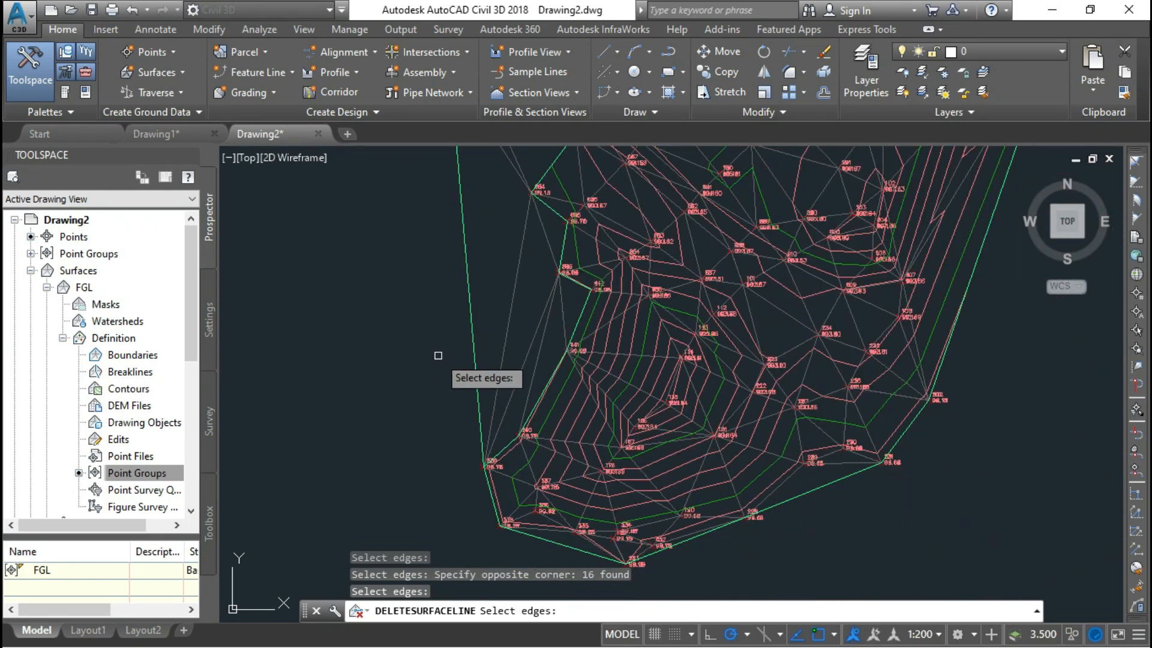
pyautogui.moveTo(712, 356); pyautogui.dragTo(544, 561, button='middle')
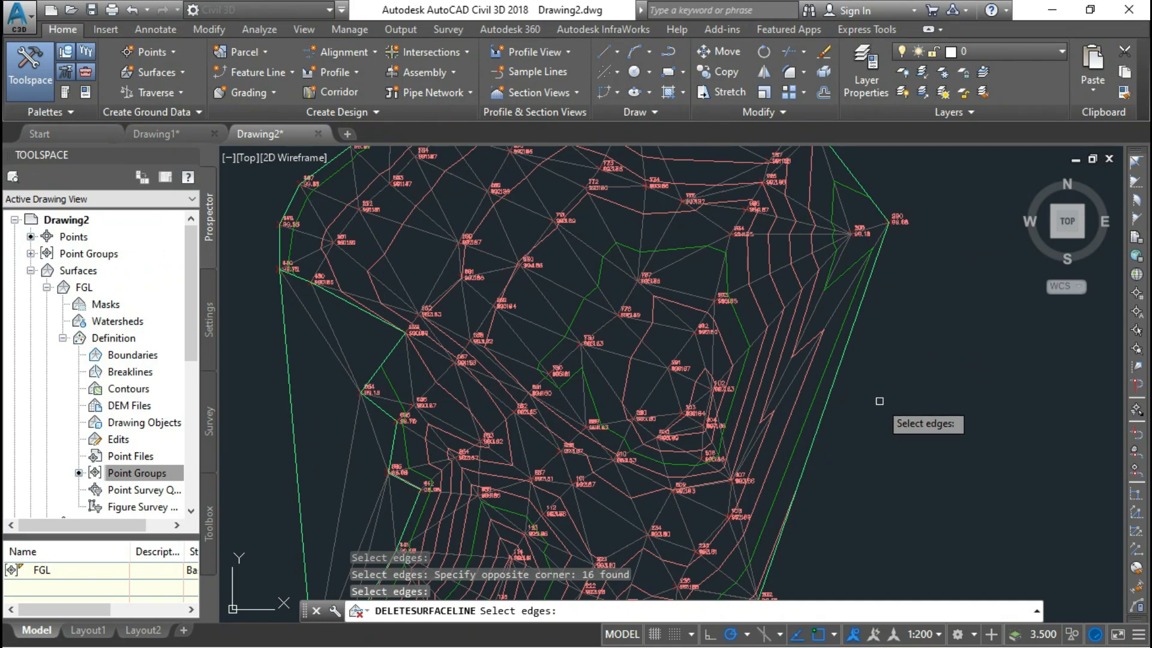
pyautogui.click(893, 398)
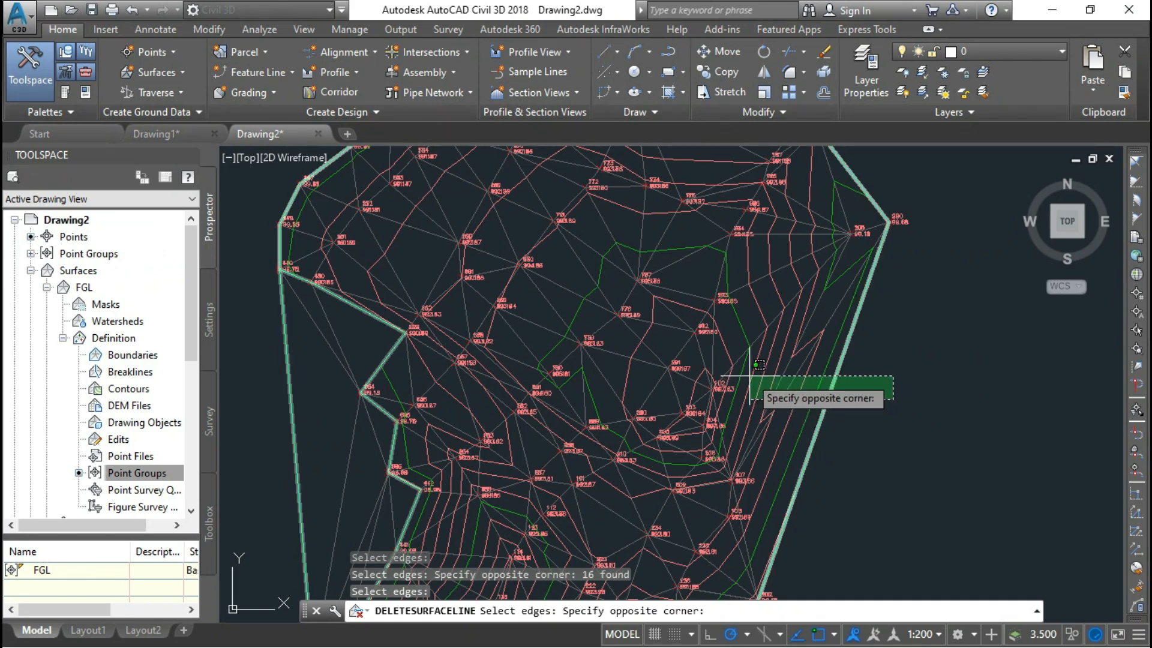
pyautogui.click(756, 355)
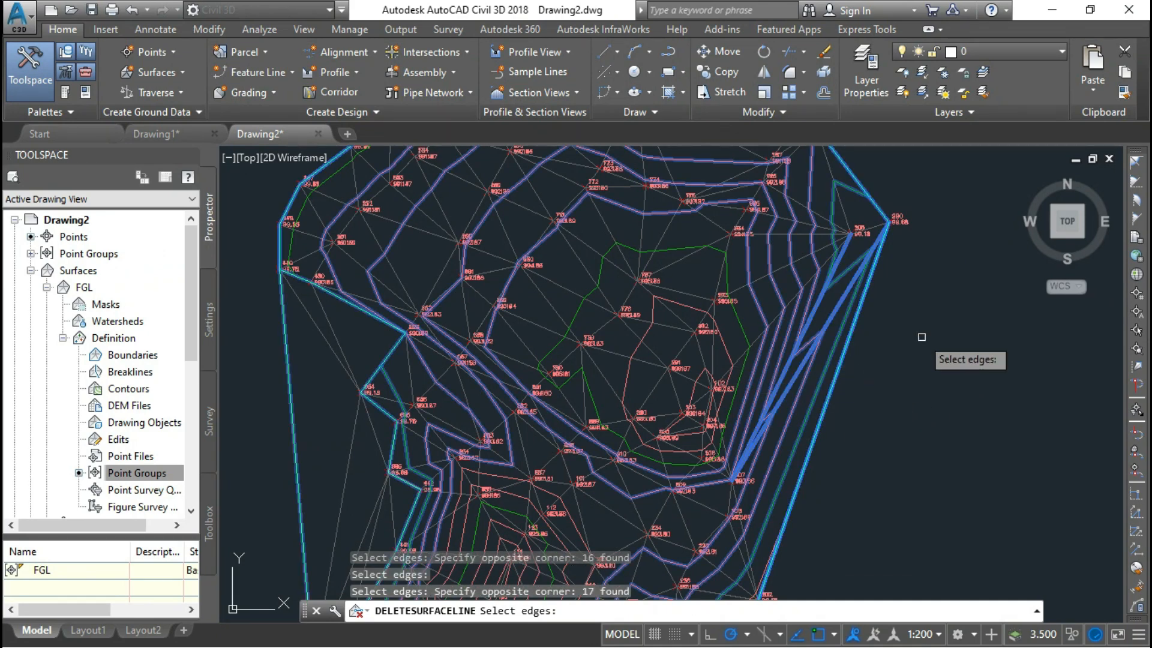
pyautogui.press('Return')
# Delete the remaining long triangle edges spanning the FGL surface's east gap and end the Delete Line edit.
pyautogui.scroll(-2, 873, 337)
pyautogui.scroll(1, 873, 338)
pyautogui.click(875, 338)
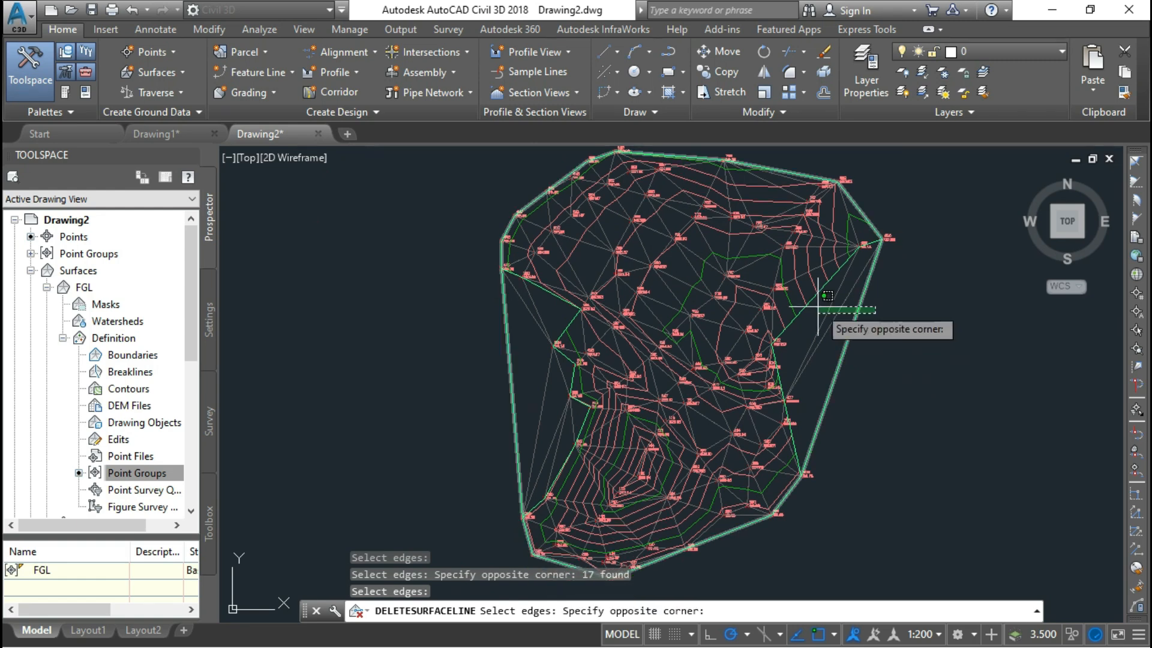
pyautogui.scroll(1, 871, 334)
pyautogui.click(793, 302)
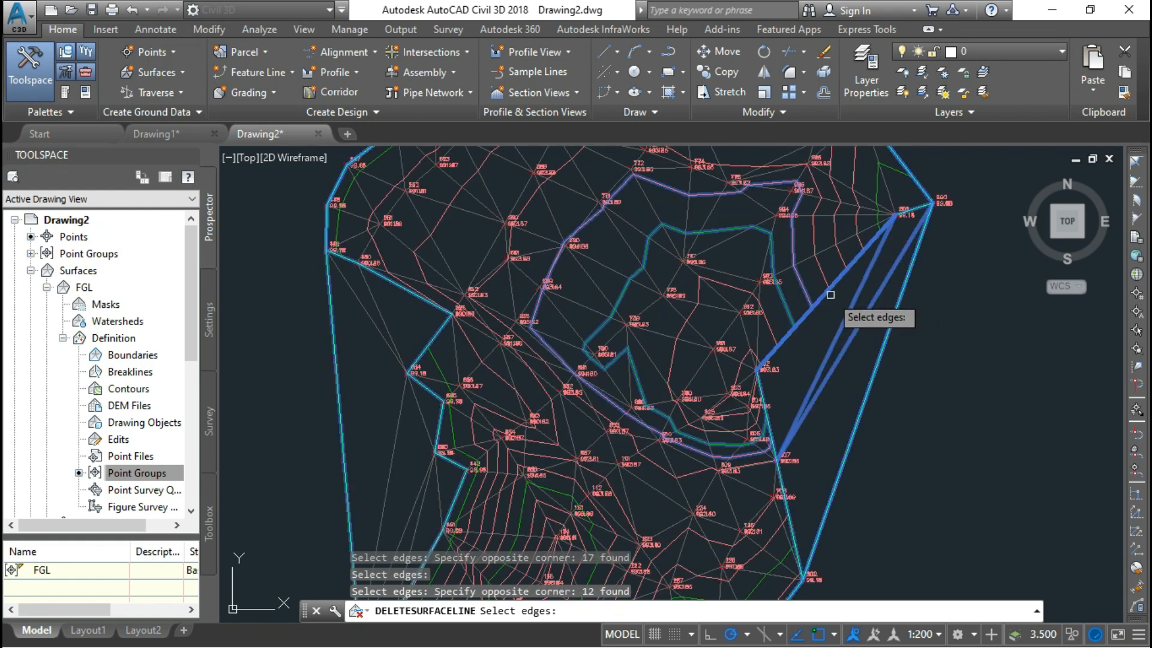
pyautogui.scroll(-2, 921, 293)
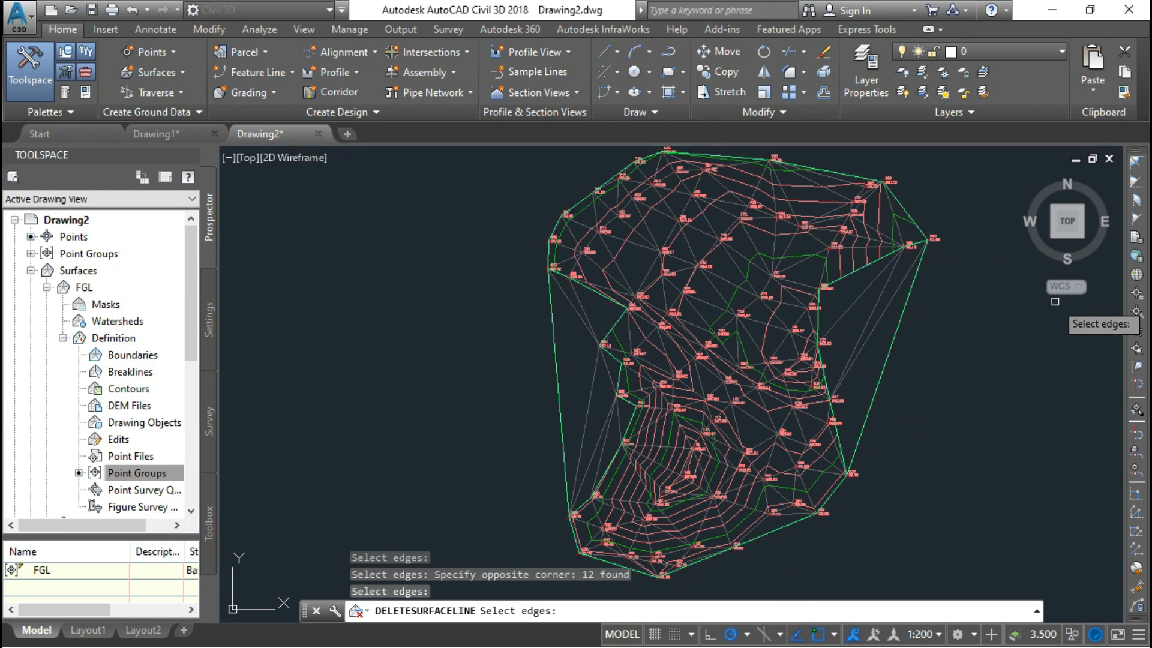
pyautogui.press('Escape')
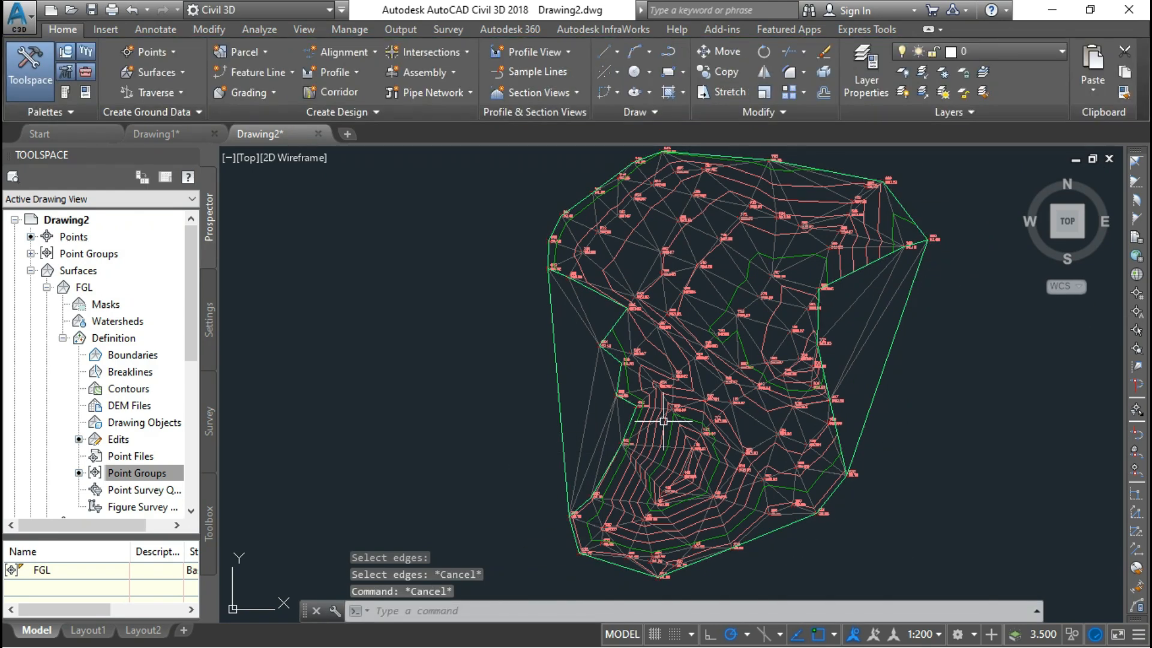
# Create a new TIN surface named Combined with the default Contours 1m and 5m (Design) style.
pyautogui.click(47, 288)
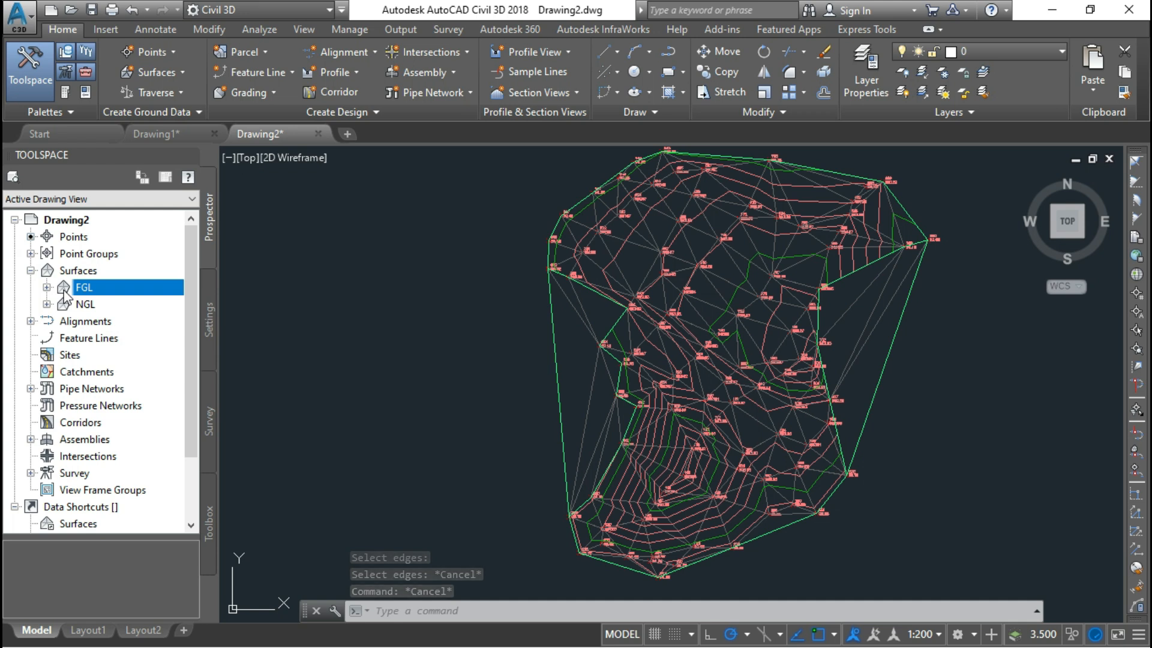
pyautogui.rightClick(89, 264)
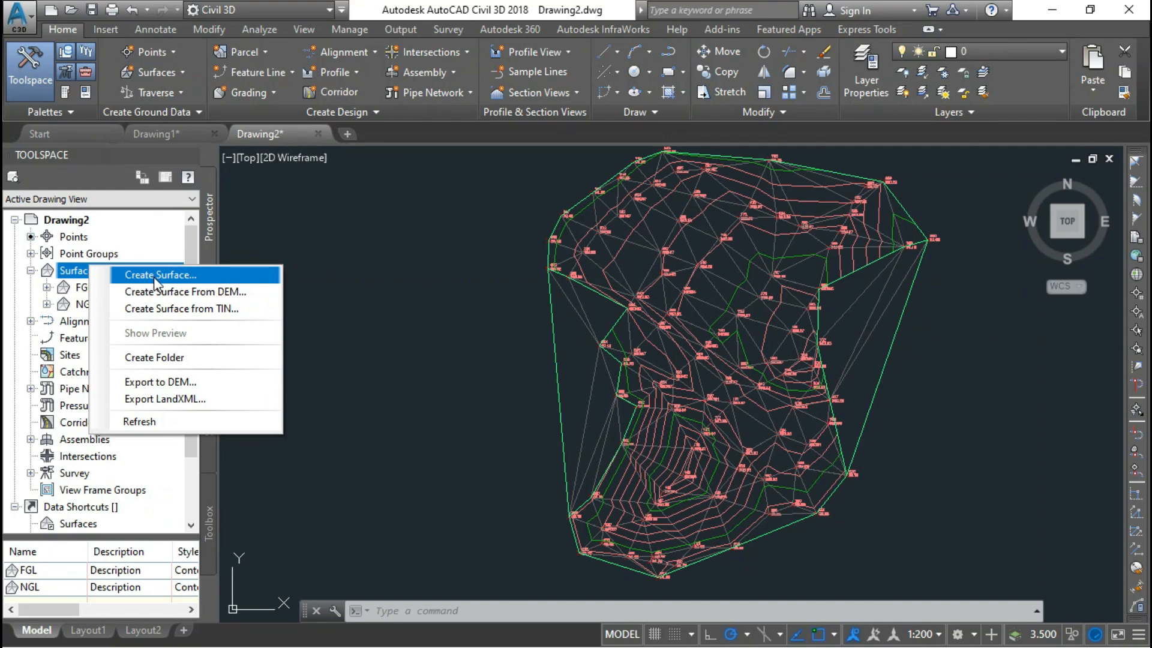
pyautogui.click(154, 275)
pyautogui.click(676, 262)
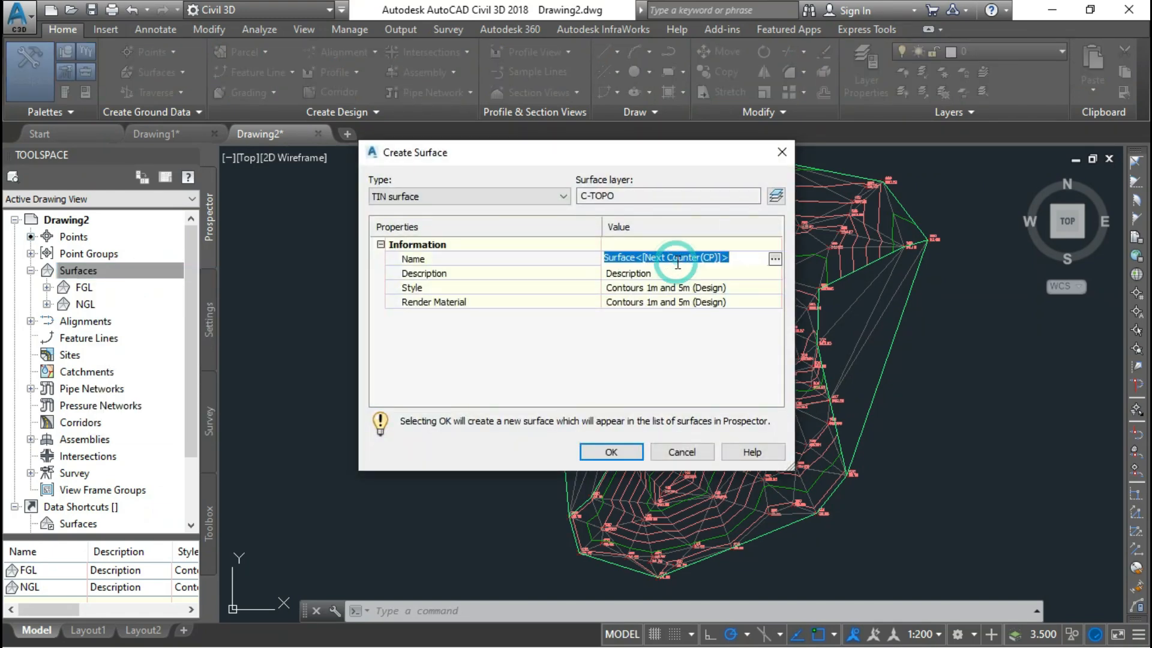
pyautogui.write('Combined')
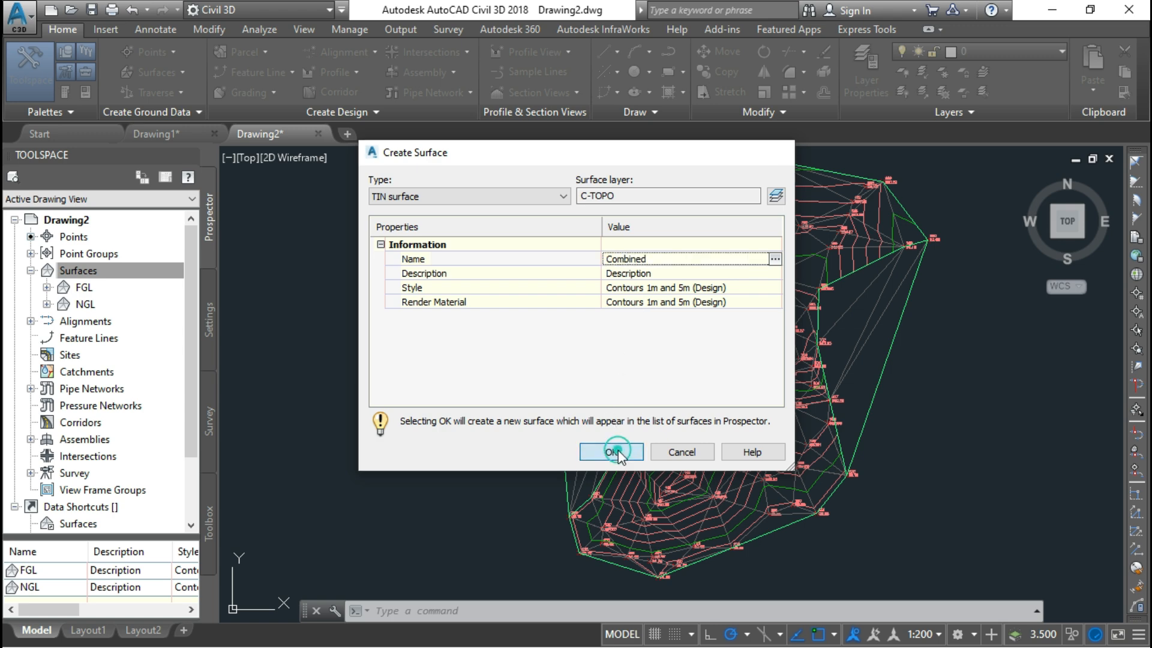
pyautogui.click(614, 453)
# Select the NGL surface in the drawing and inspect its shape by orbiting it in the Object Viewer.
pyautogui.click(84, 287)
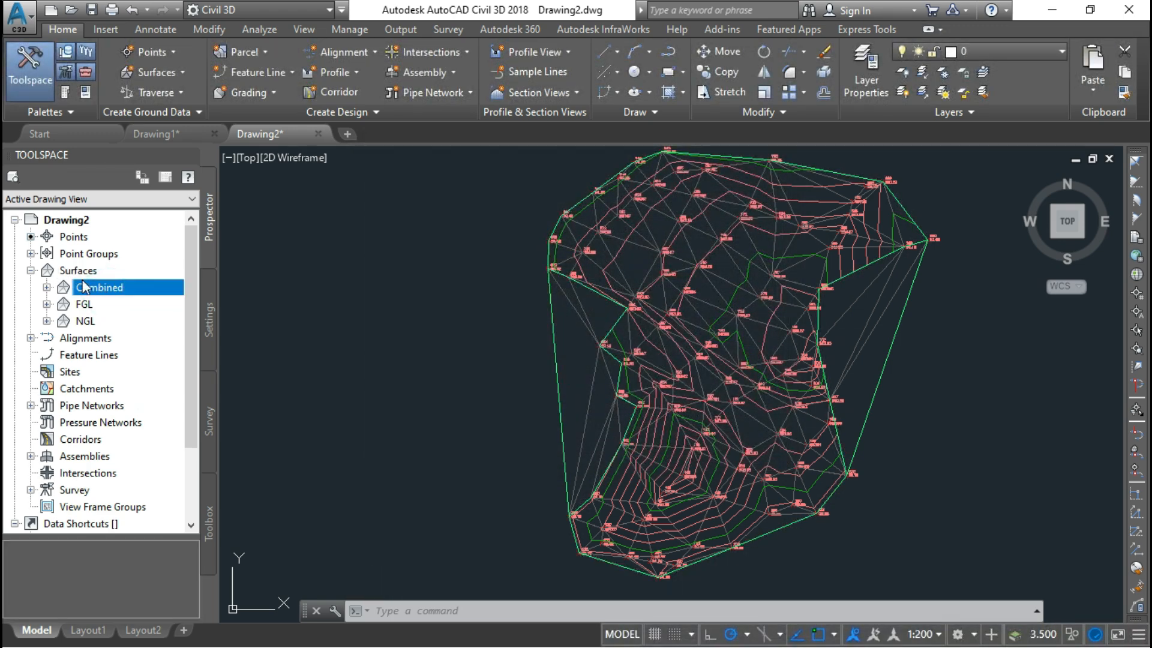
pyautogui.click(47, 287)
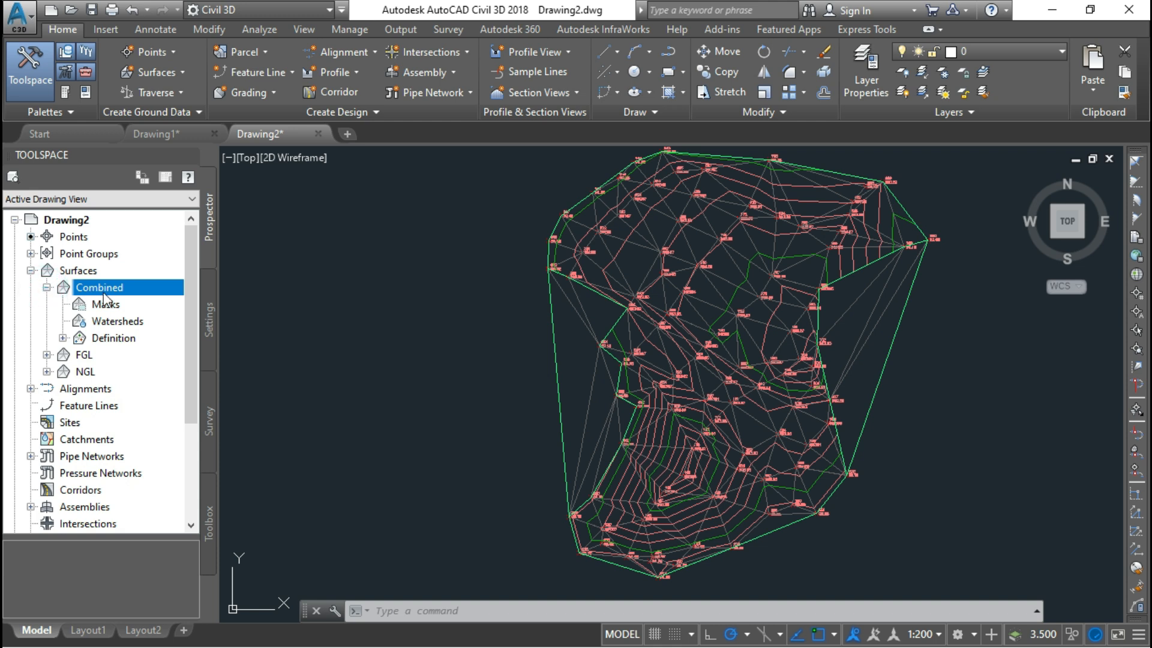
pyautogui.click(84, 355)
pyautogui.click(87, 372)
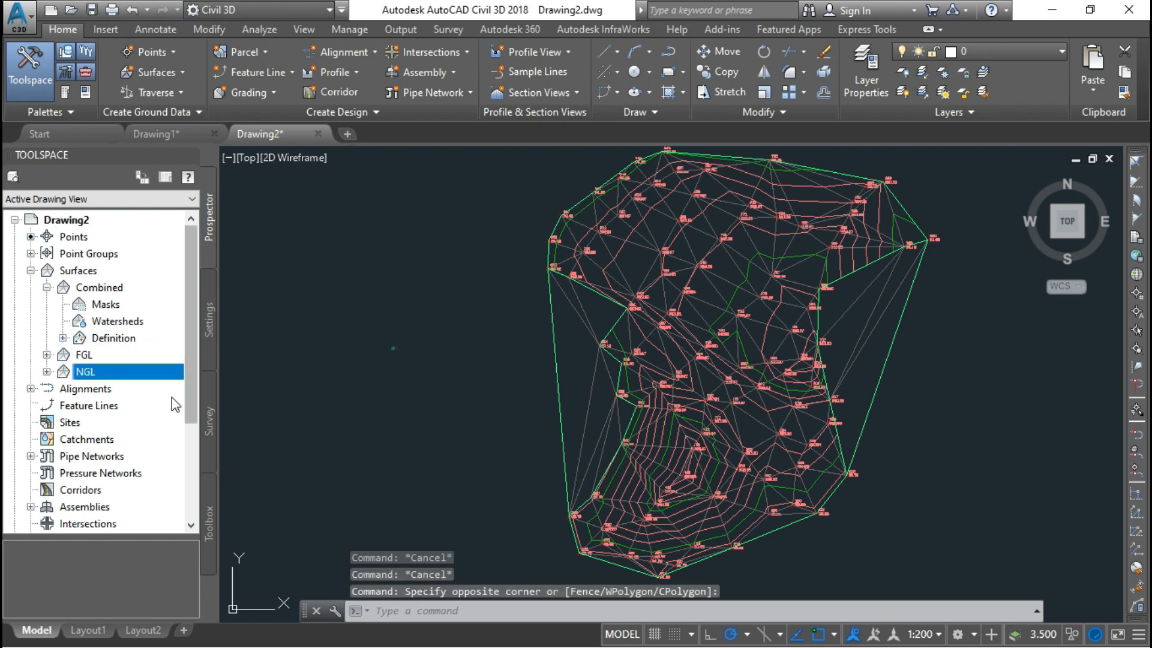
pyautogui.rightClick(92, 372)
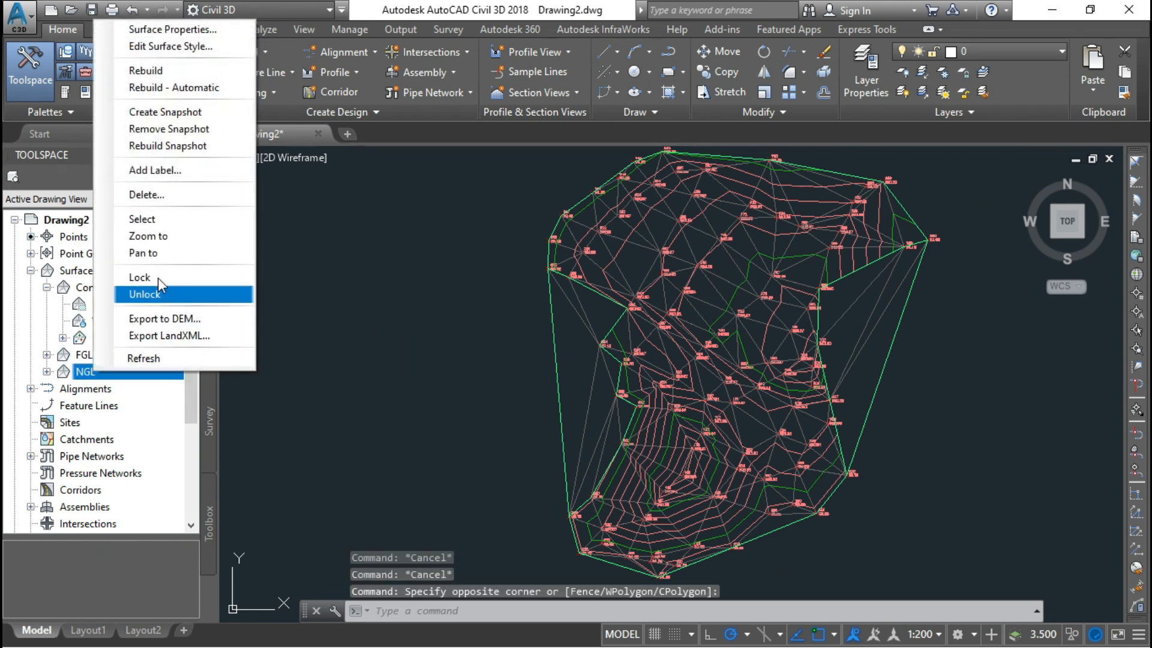
pyautogui.click(174, 222)
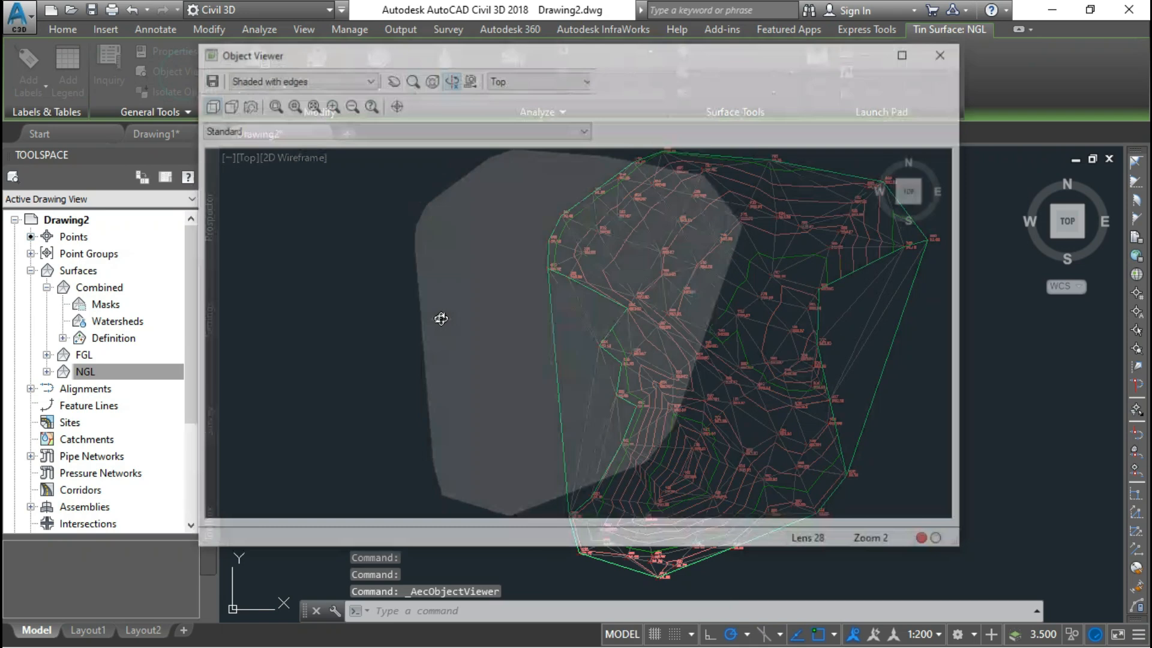
pyautogui.moveTo(570, 478)
pyautogui.mouseDown()
pyautogui.moveTo(528, 296)
pyautogui.moveTo(499, 386)
pyautogui.moveTo(617, 303)
pyautogui.moveTo(566, 375)
pyautogui.moveTo(575, 336)
pyautogui.mouseUp()
pyautogui.click(946, 52)
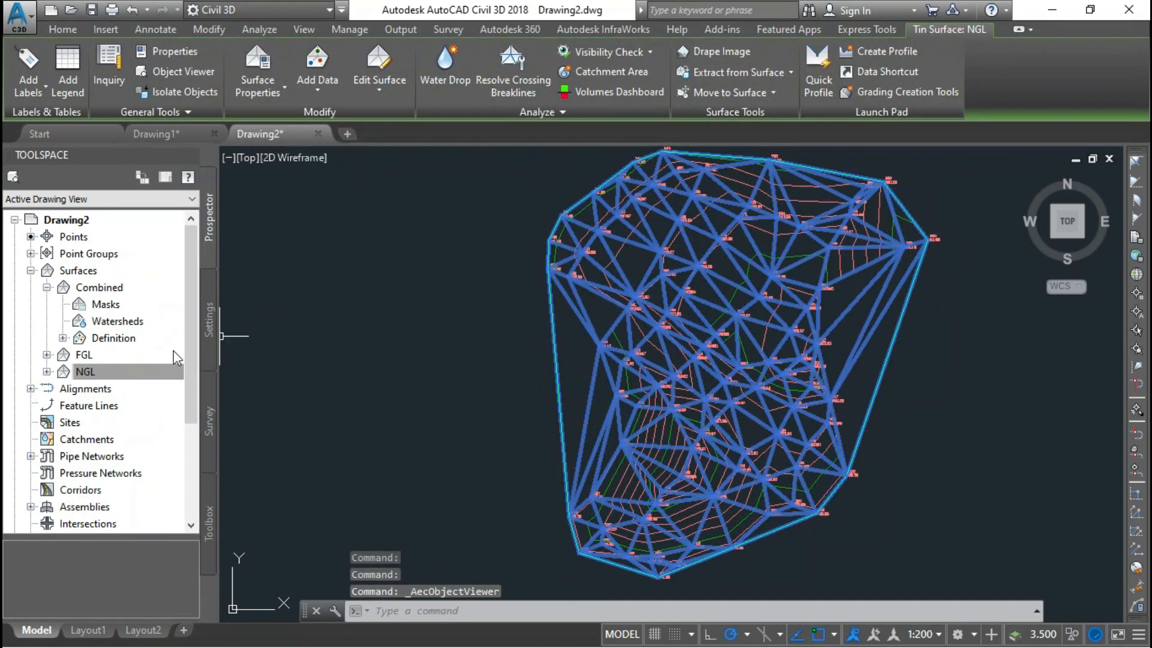
# Clear the NGL selection, then select the FGL surface and inspect its shape in the Object Viewer.
pyautogui.click(85, 354)
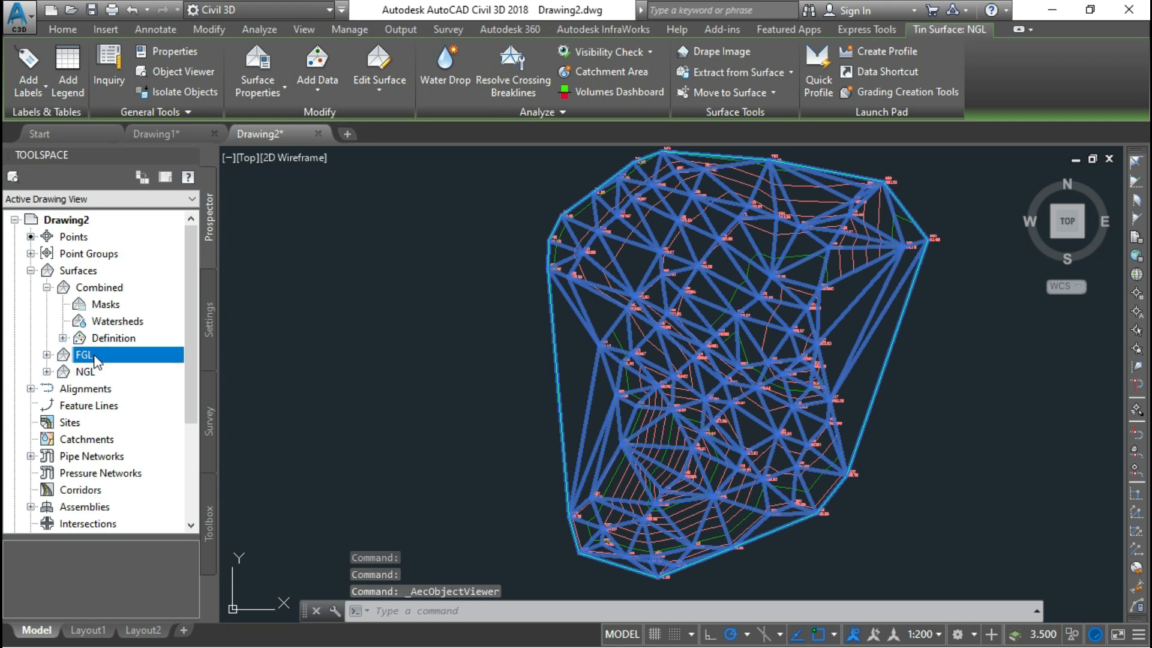
pyautogui.click(440, 375)
pyautogui.press('Escape')
pyautogui.press('Escape')
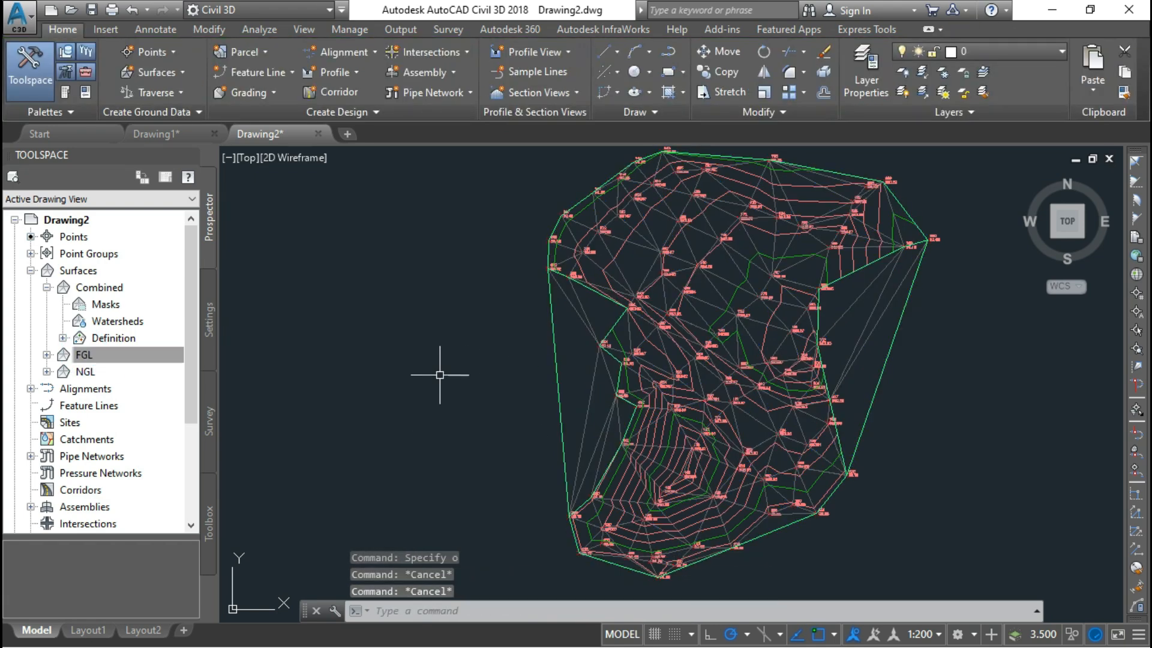
pyautogui.rightClick(99, 358)
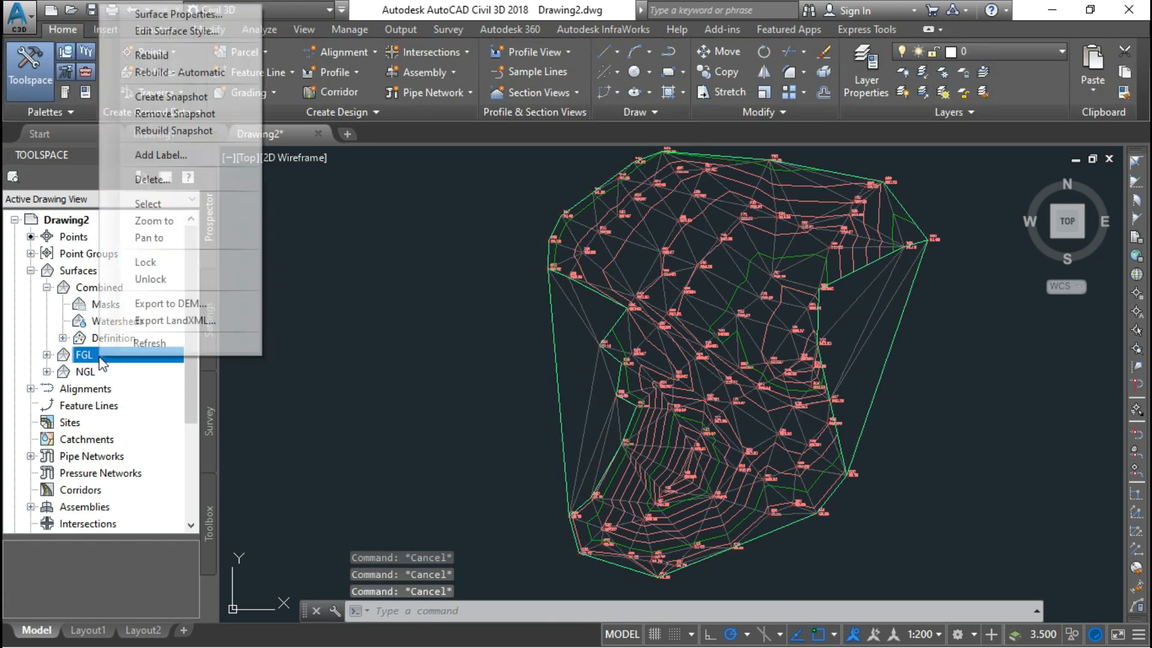
pyautogui.click(153, 205)
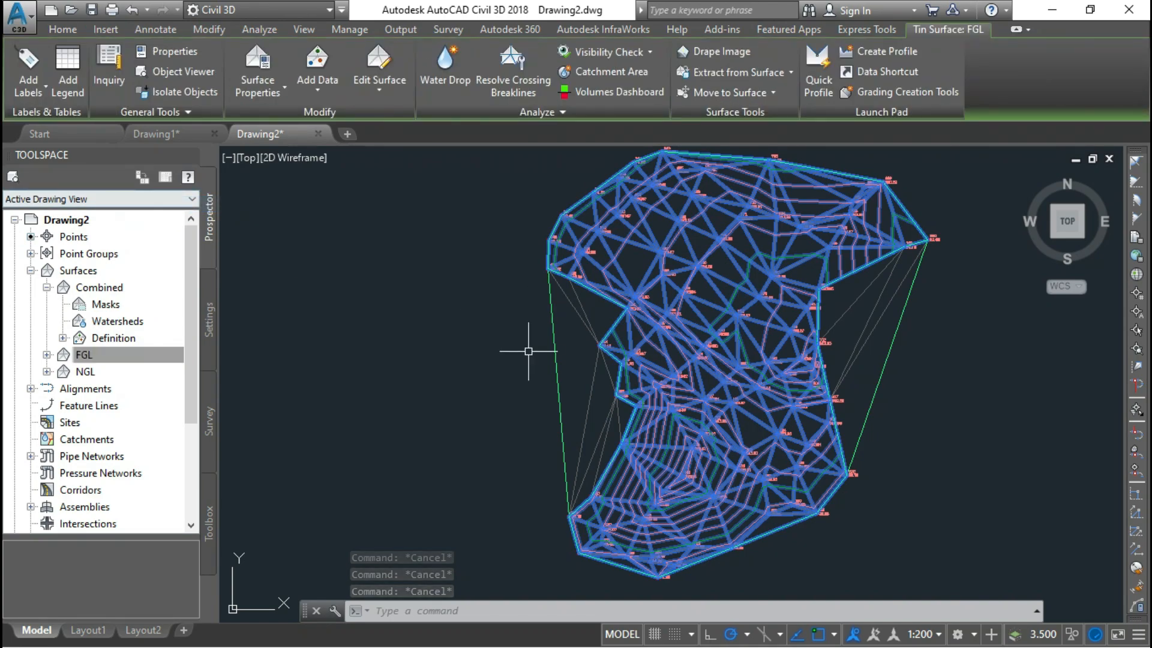
pyautogui.click(183, 71)
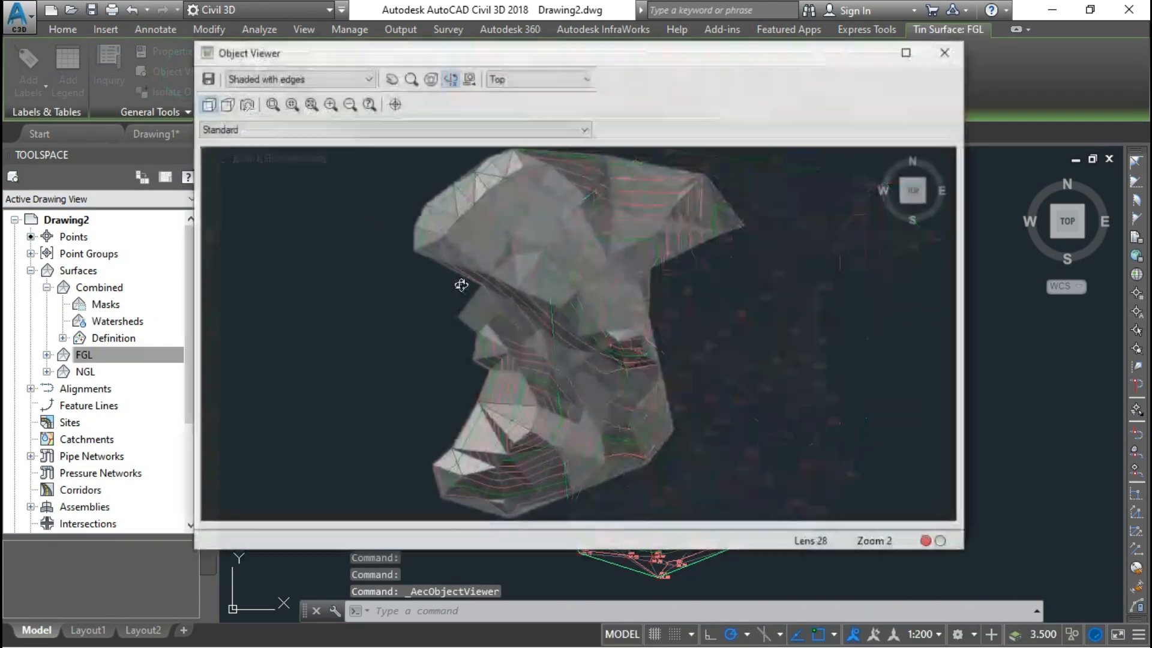
pyautogui.moveTo(569, 355)
pyautogui.mouseDown()
pyautogui.moveTo(548, 277)
pyautogui.moveTo(516, 314)
pyautogui.moveTo(574, 308)
pyautogui.moveTo(577, 330)
pyautogui.mouseUp()
pyautogui.click(936, 51)
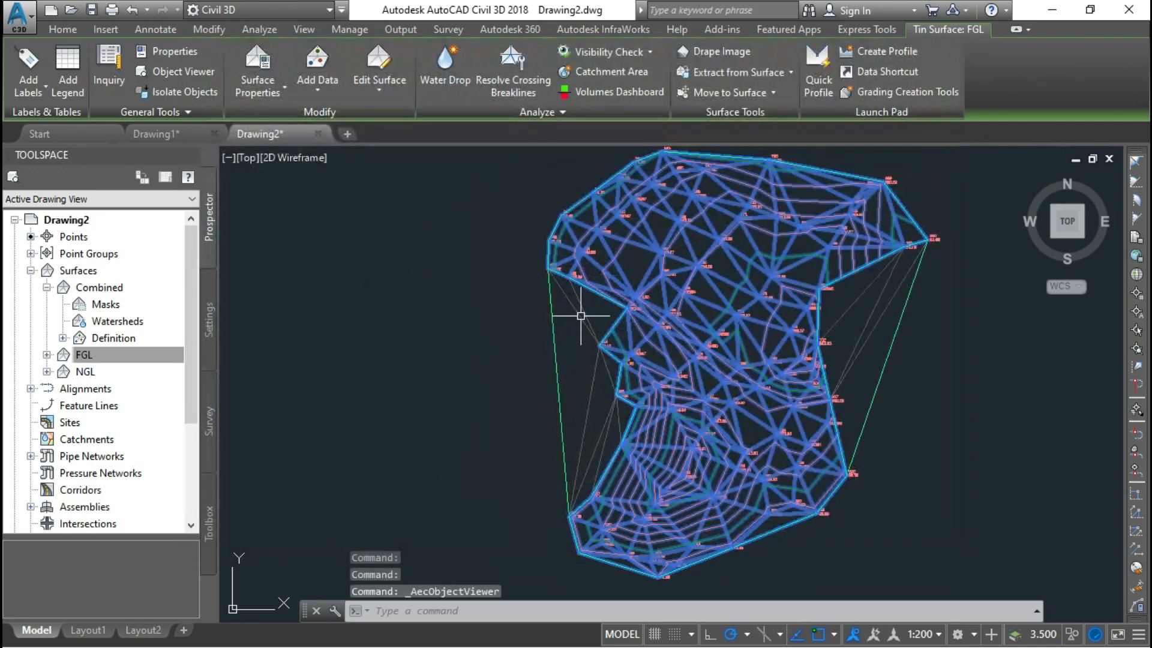
# Paste both the FGL and NGL surfaces into the Combined surface as edits of its definition.
pyautogui.click(125, 358)
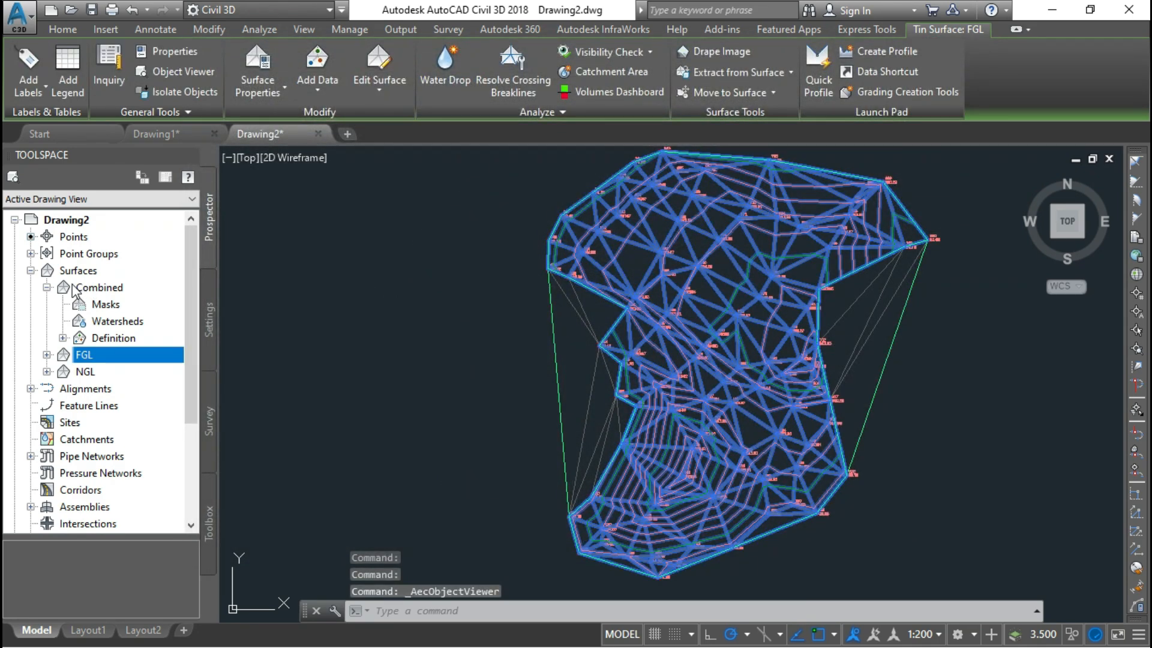
pyautogui.click(47, 287)
pyautogui.click(47, 287)
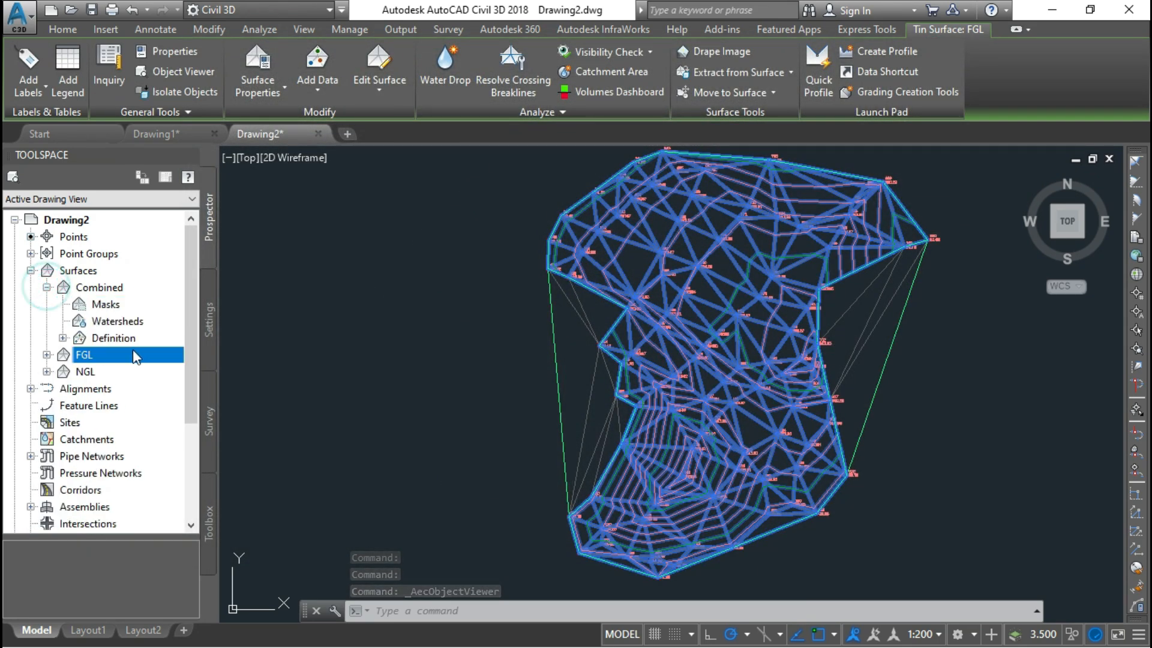
pyautogui.click(63, 337)
pyautogui.scroll(-1, 128, 342)
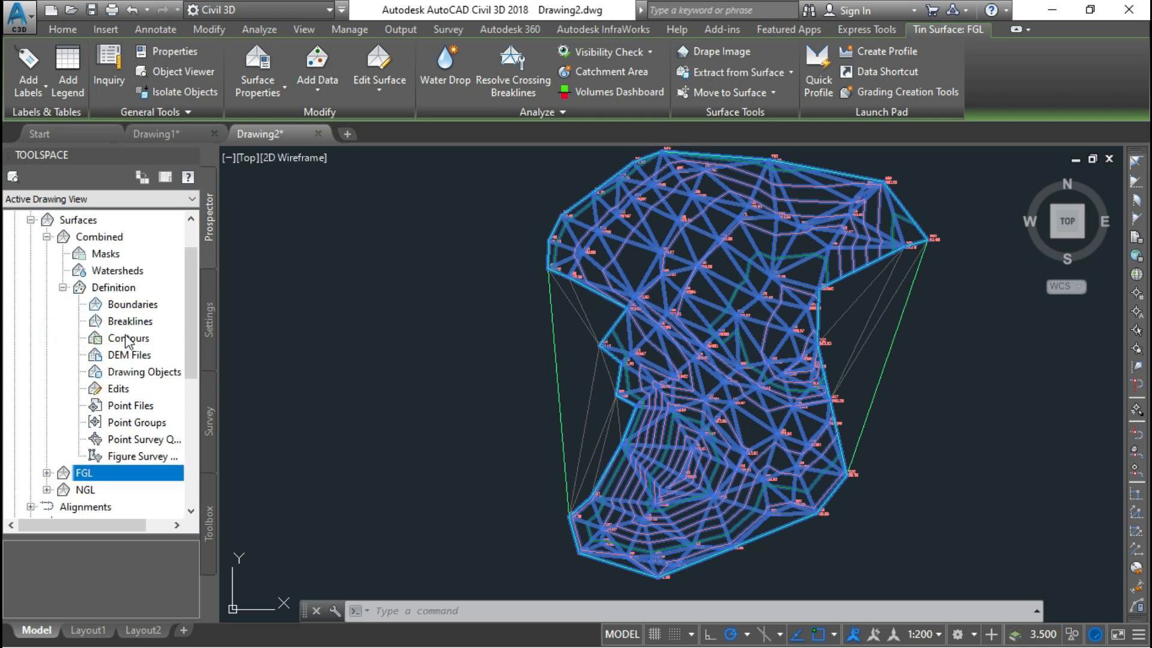
pyautogui.rightClick(139, 389)
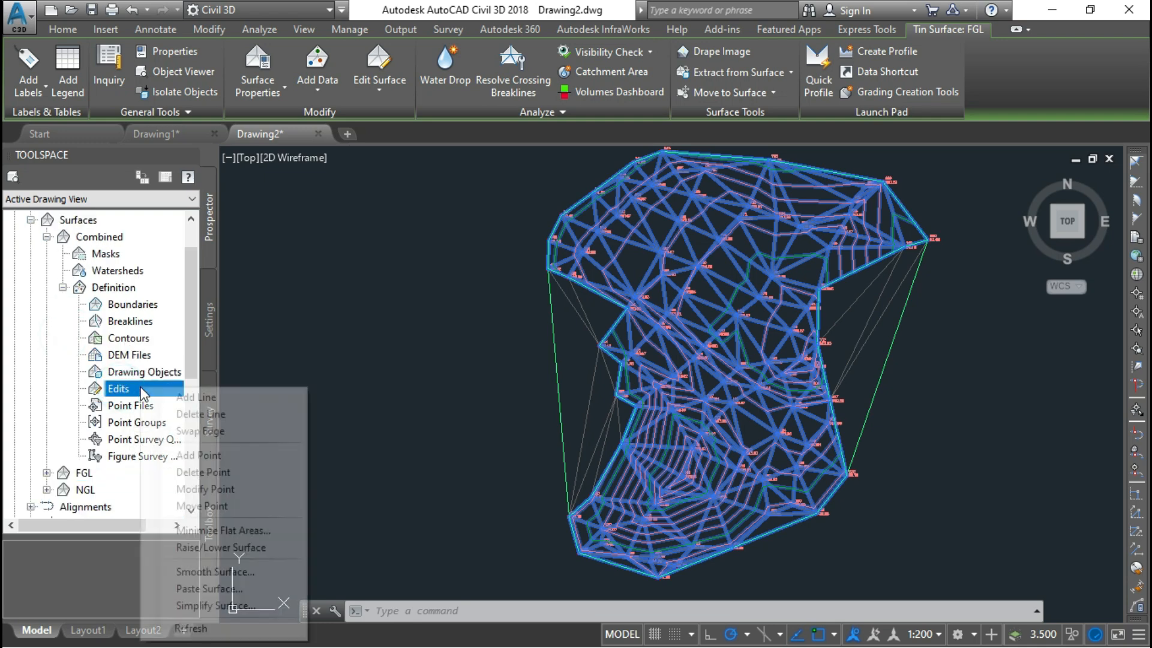
pyautogui.click(228, 591)
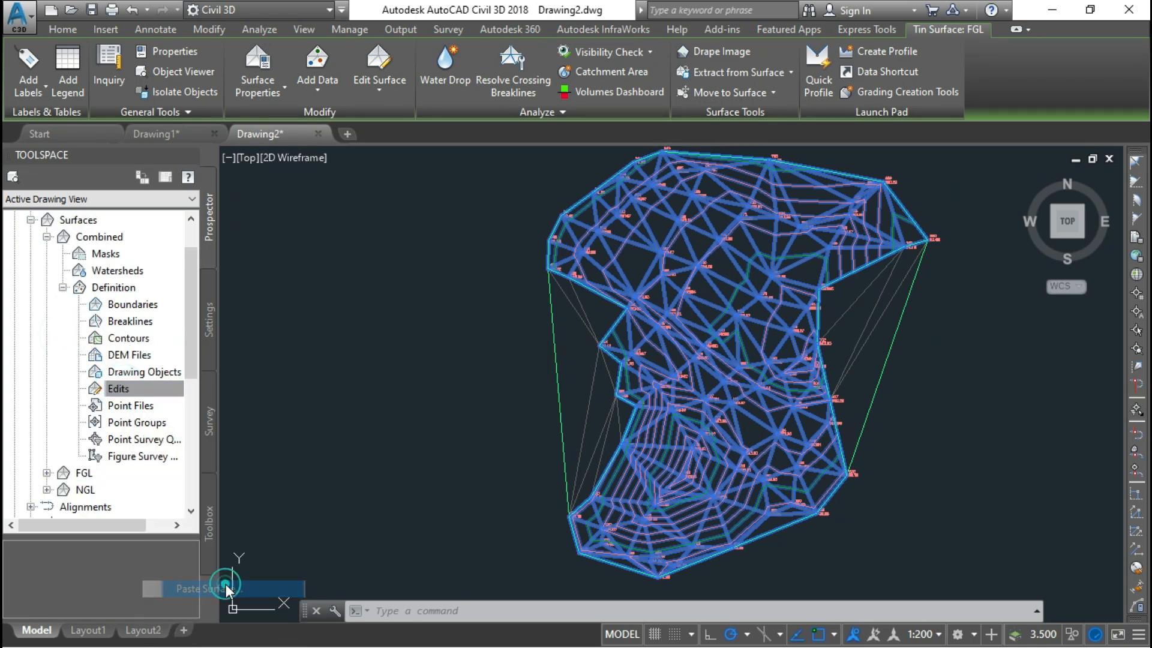
pyautogui.keyDown('shift'); pyautogui.click(430, 259); pyautogui.keyUp('shift')
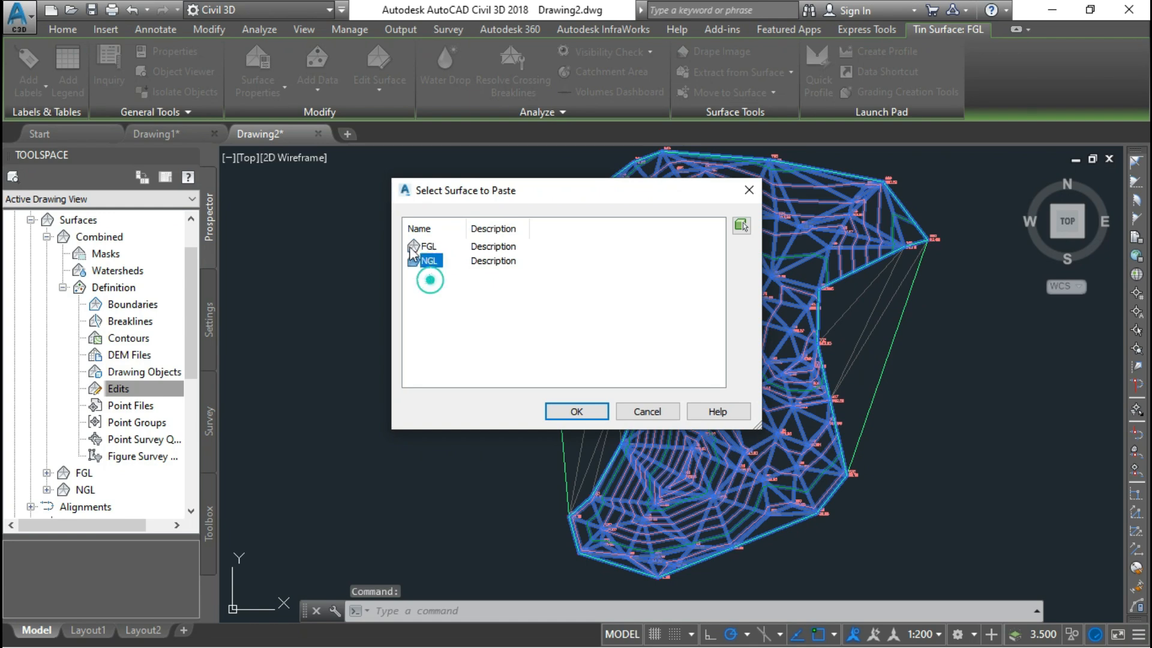
pyautogui.click(578, 411)
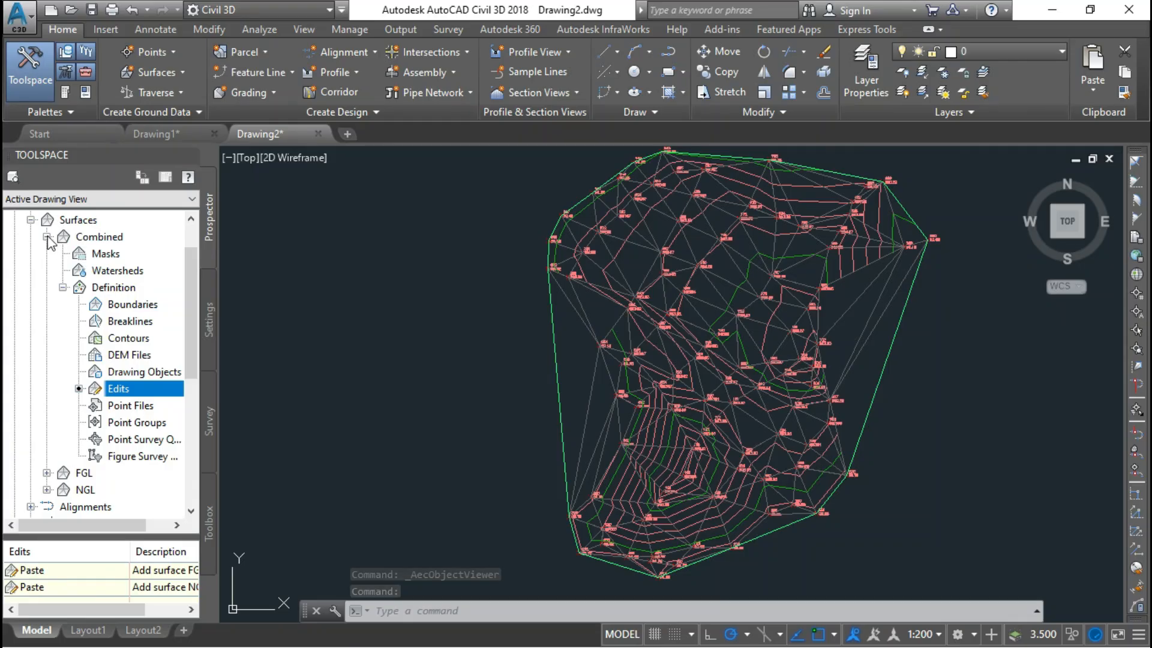
# Select the Combined surface in the drawing, orbit it in the Object Viewer to inspect its shape, and clear the selection.
pyautogui.click(47, 237)
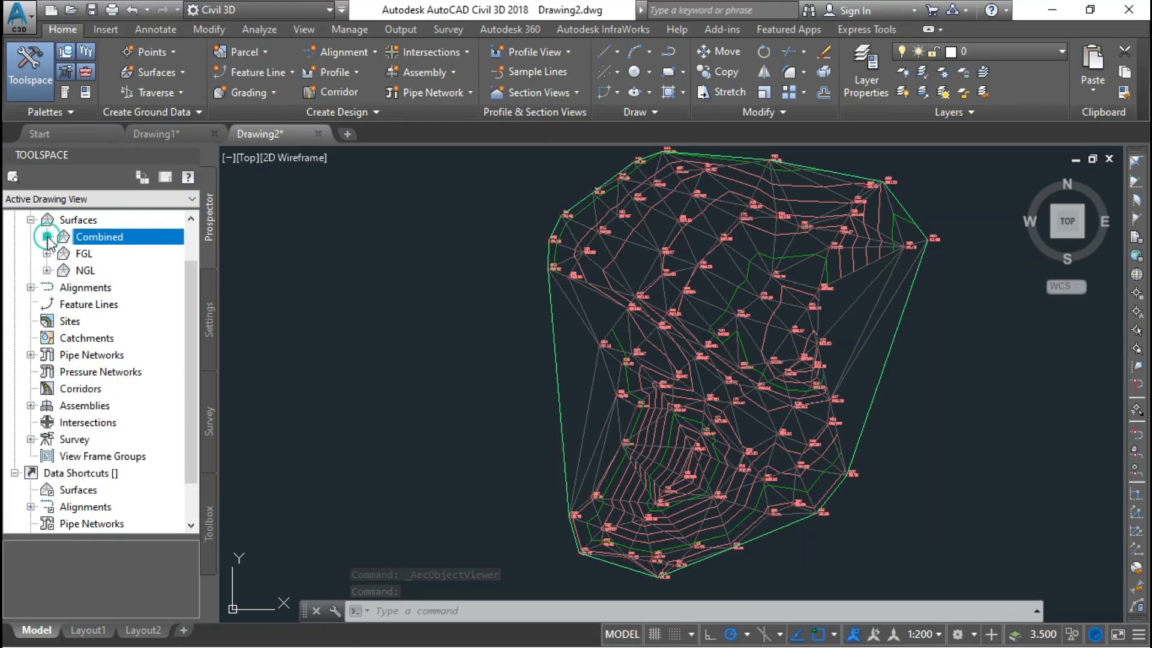
pyautogui.click(91, 270)
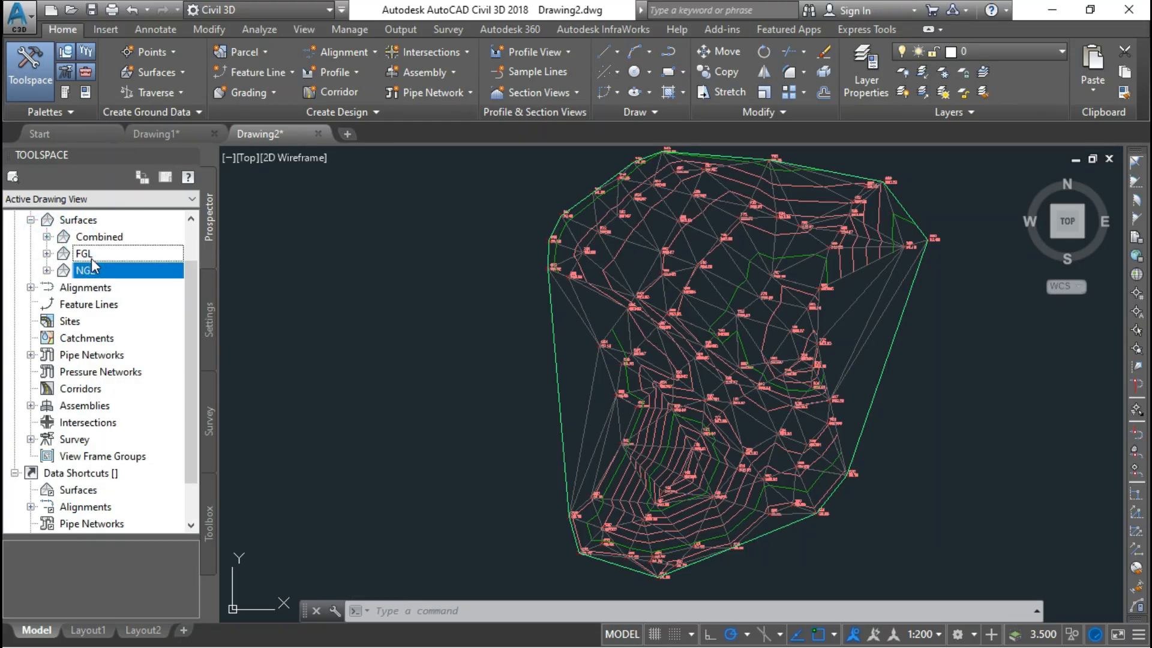
pyautogui.click(95, 251)
pyautogui.click(105, 238)
pyautogui.rightClick(126, 243)
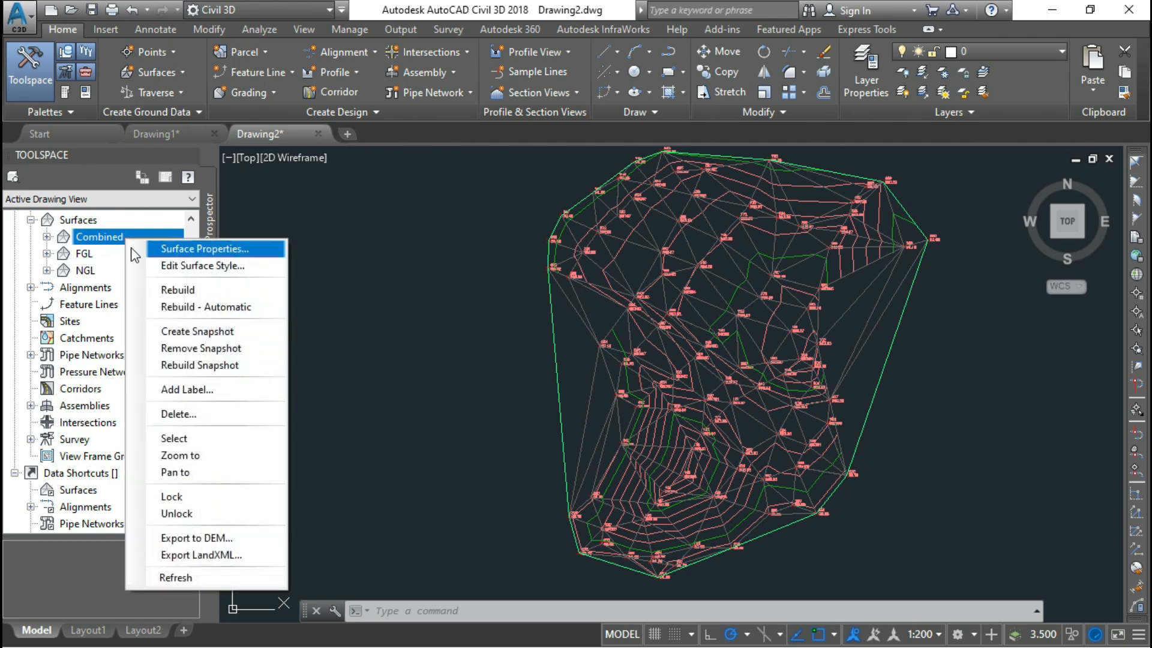
pyautogui.click(185, 434)
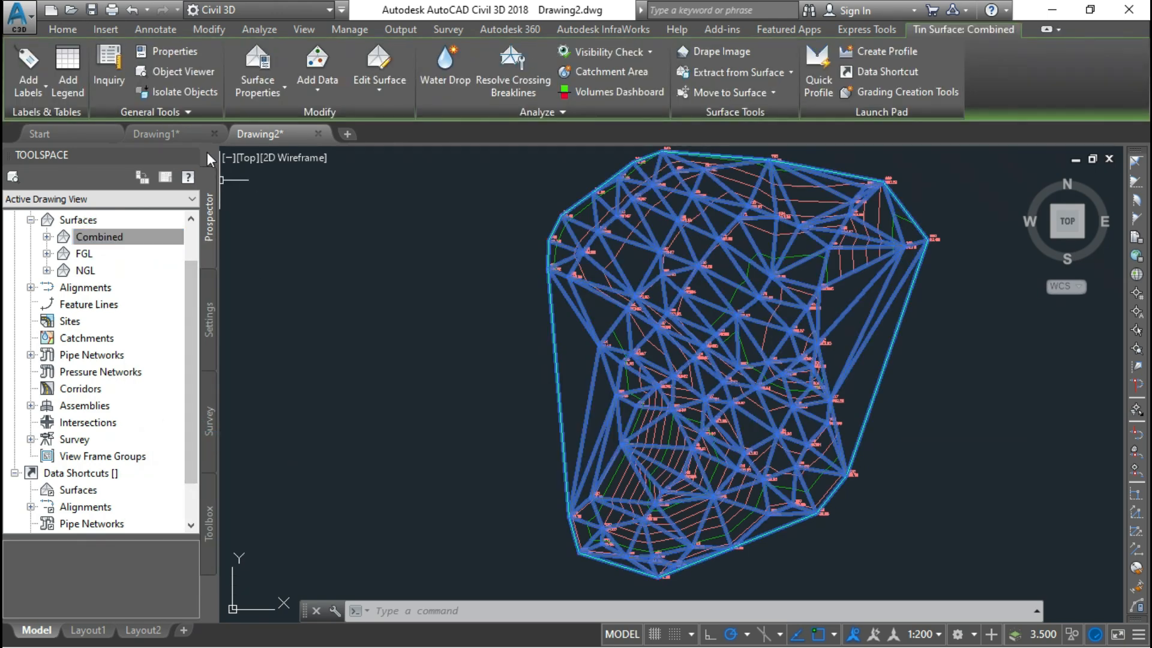
pyautogui.click(190, 77)
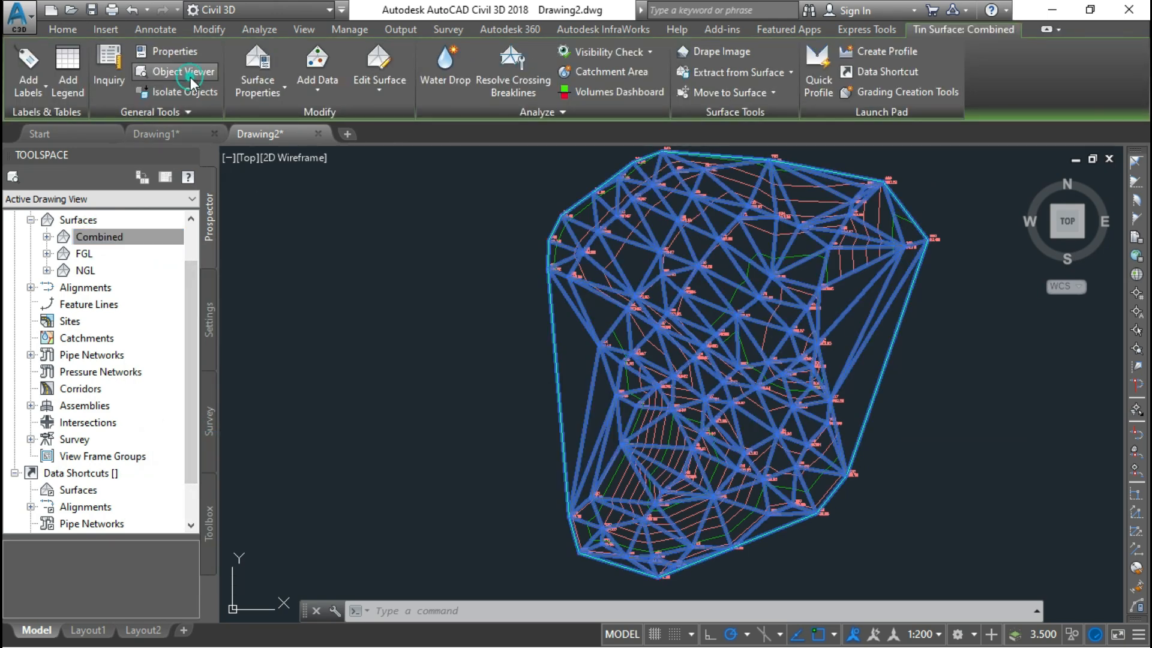
pyautogui.moveTo(542, 263); pyautogui.dragTo(582, 342)
pyautogui.click(945, 54)
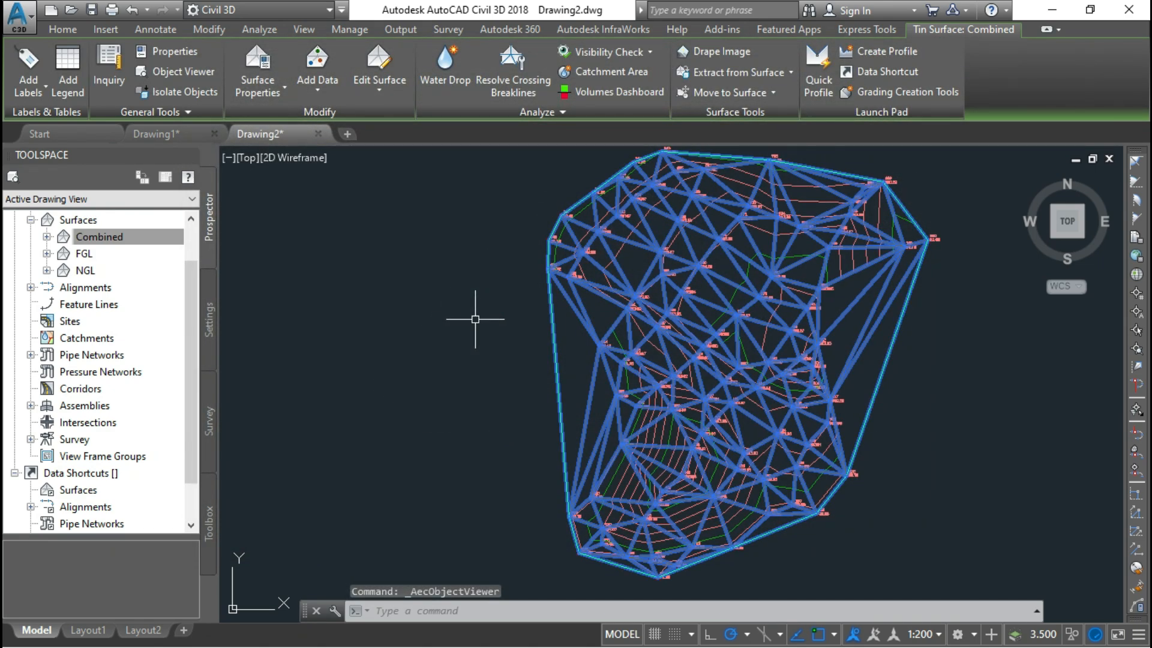
pyautogui.press('Escape')
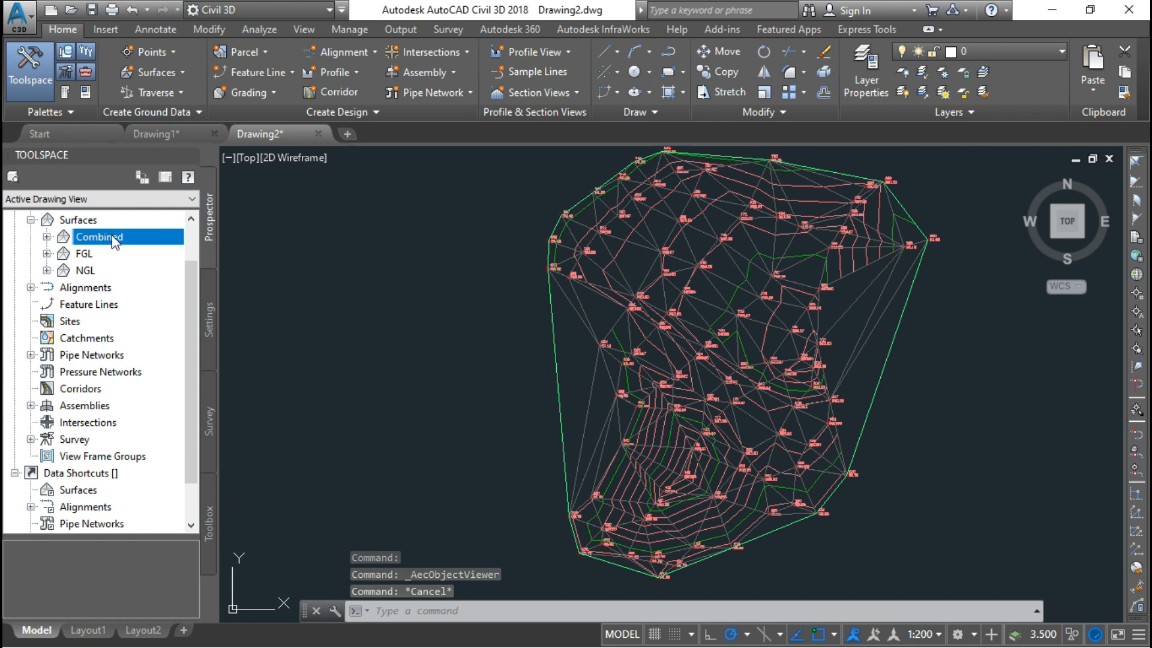
# Reorder the Combined surface's definition operations so the NGL paste precedes the FGL paste, and rebuild the surface.
pyautogui.rightClick(113, 242)
pyautogui.click(142, 246)
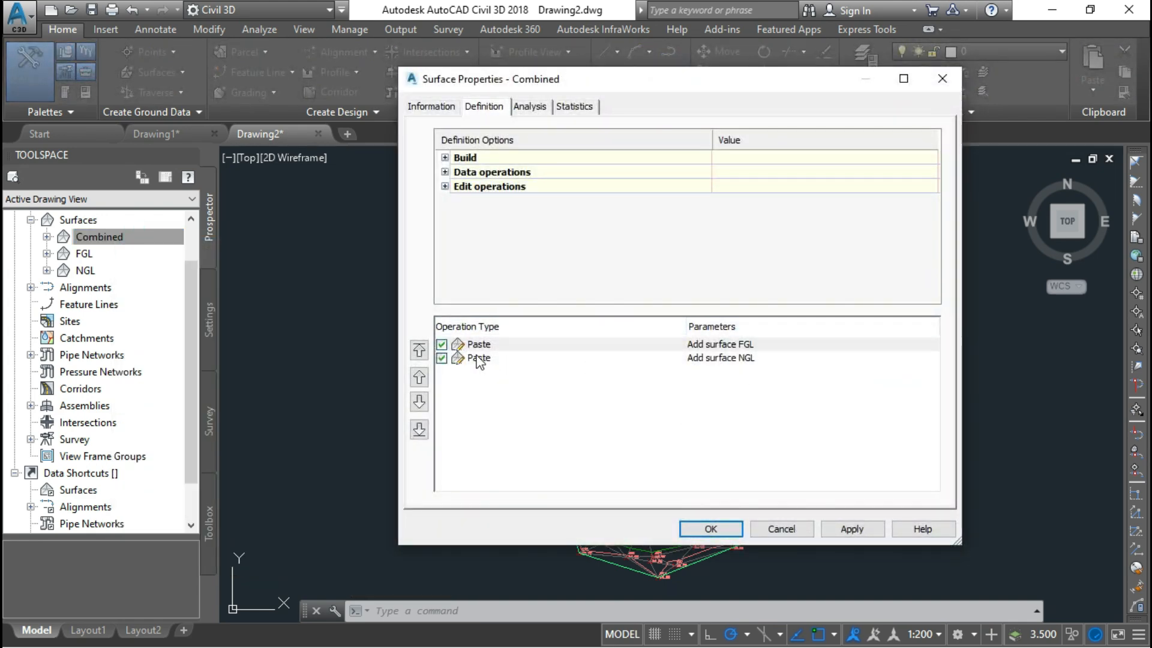
pyautogui.click(478, 359)
pyautogui.click(480, 346)
pyautogui.click(478, 358)
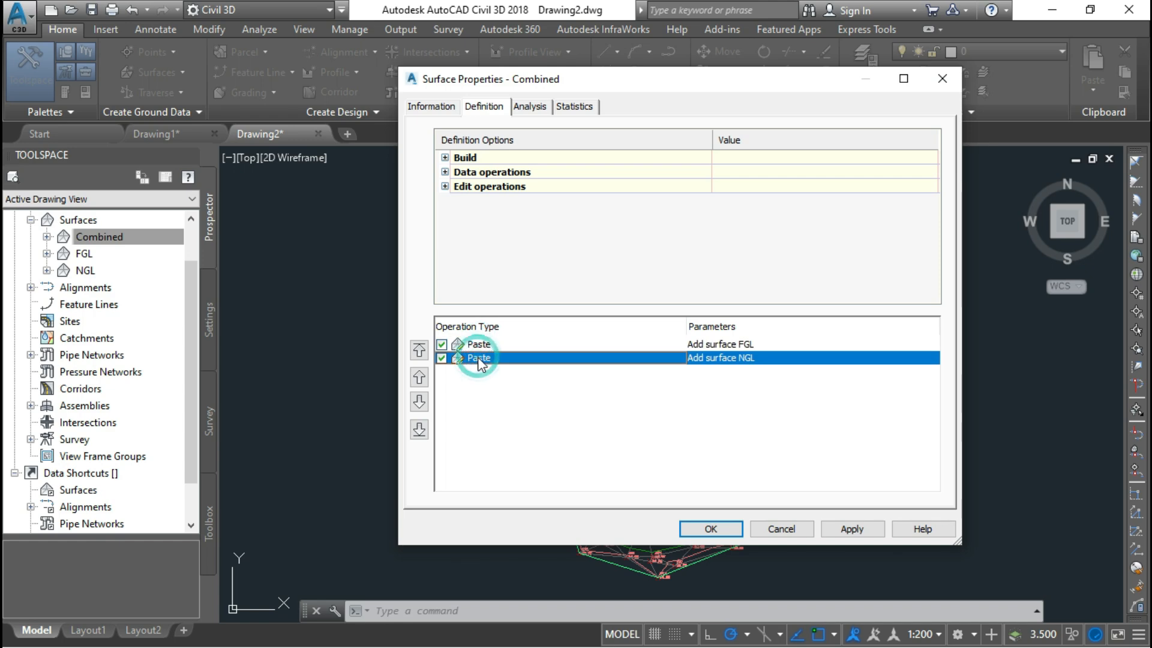
pyautogui.click(420, 378)
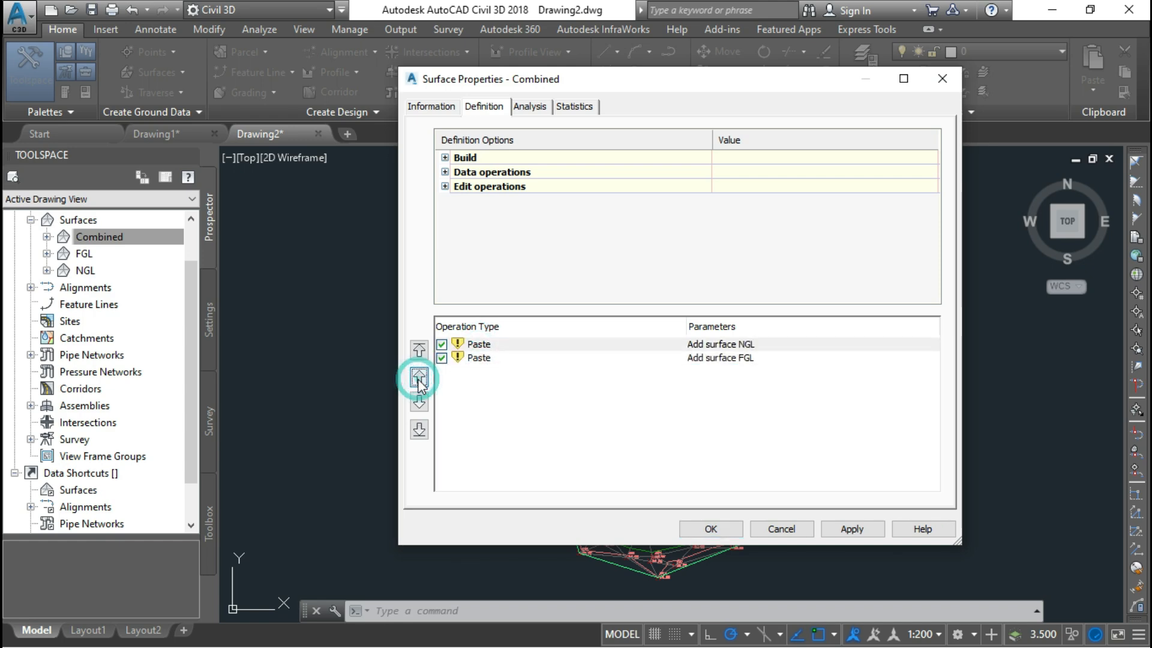
pyautogui.click(864, 531)
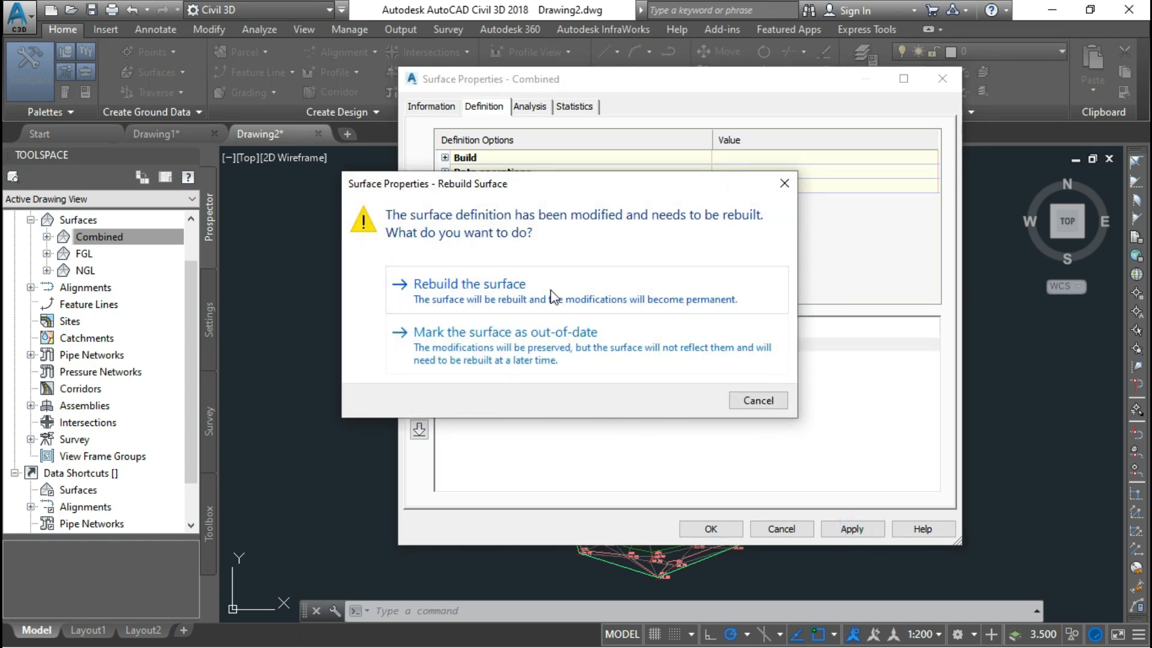
pyautogui.click(552, 295)
pyautogui.click(711, 529)
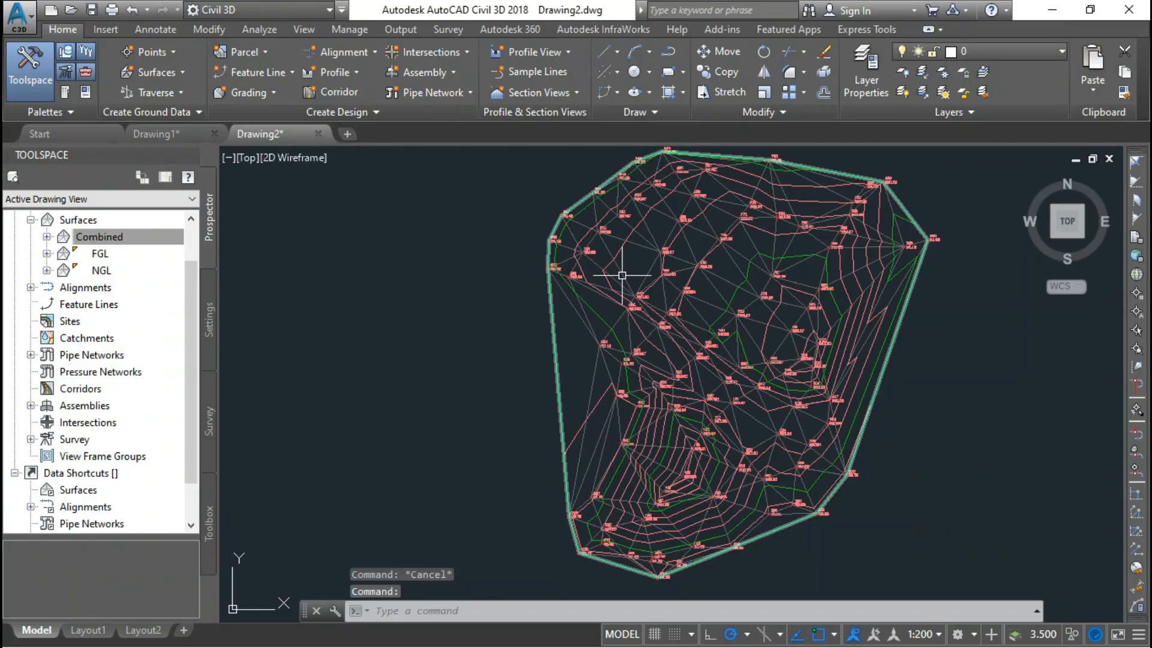
# Select the rebuilt Combined surface and examine its shape from several angles in the Object Viewer.
pyautogui.rightClick(113, 243)
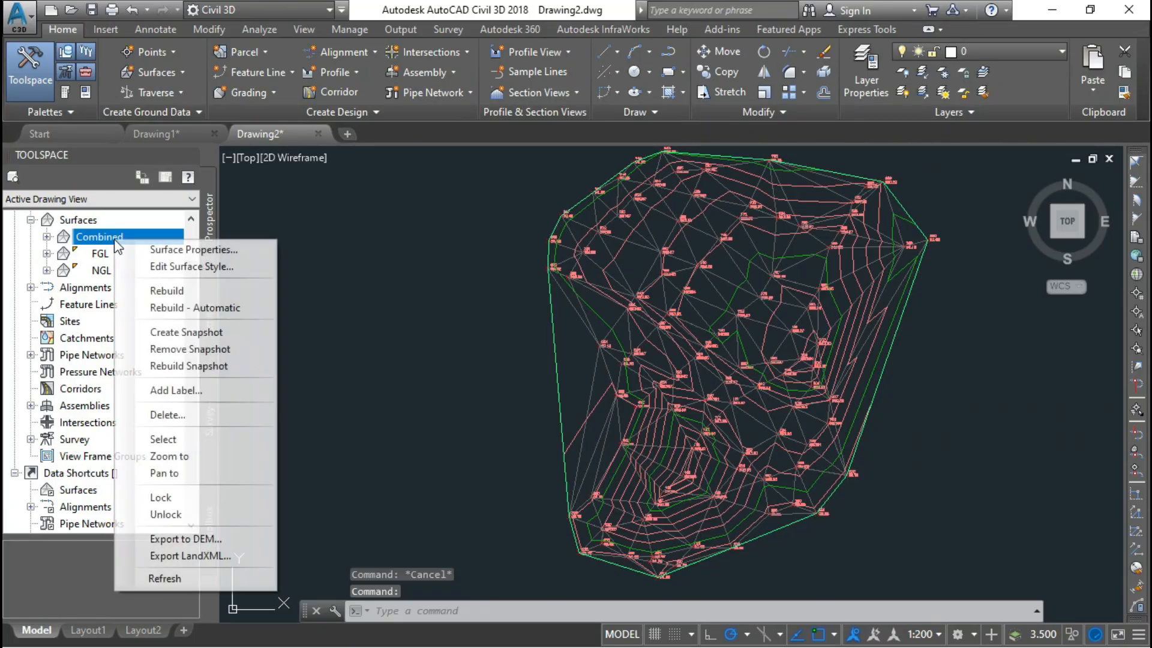
pyautogui.click(164, 440)
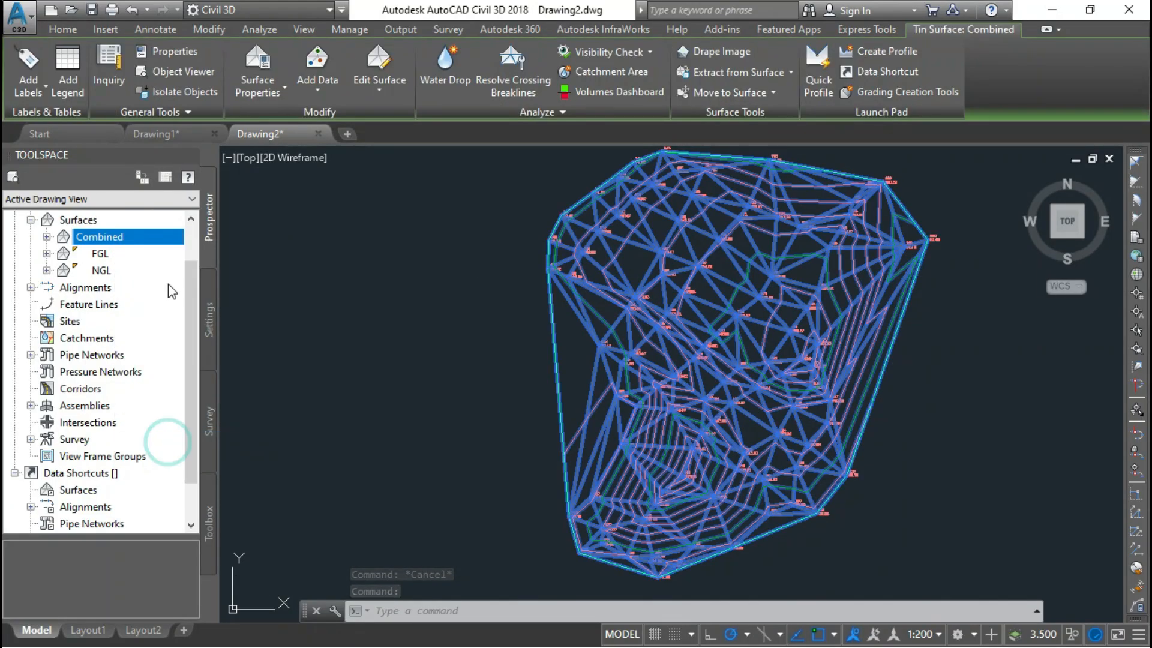
pyautogui.click(184, 75)
pyautogui.moveTo(548, 389)
pyautogui.mouseDown()
pyautogui.moveTo(608, 375)
pyautogui.moveTo(426, 303)
pyautogui.mouseUp()
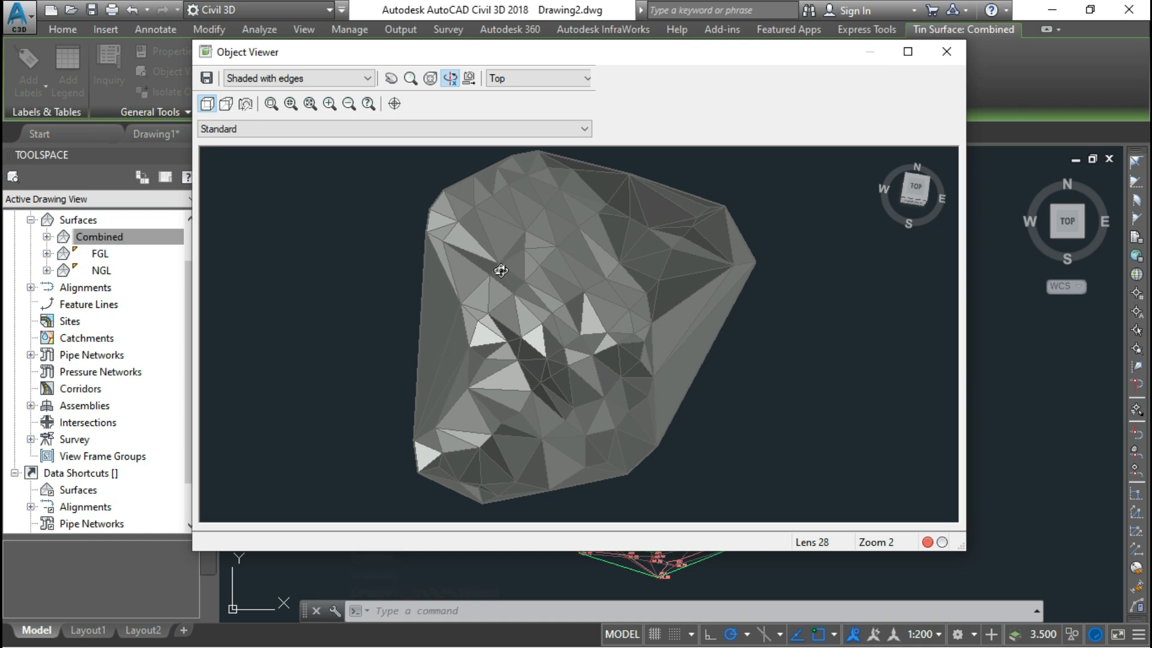
pyautogui.moveTo(584, 365)
pyautogui.mouseDown()
pyautogui.moveTo(618, 380)
pyautogui.moveTo(533, 280)
pyautogui.mouseUp()
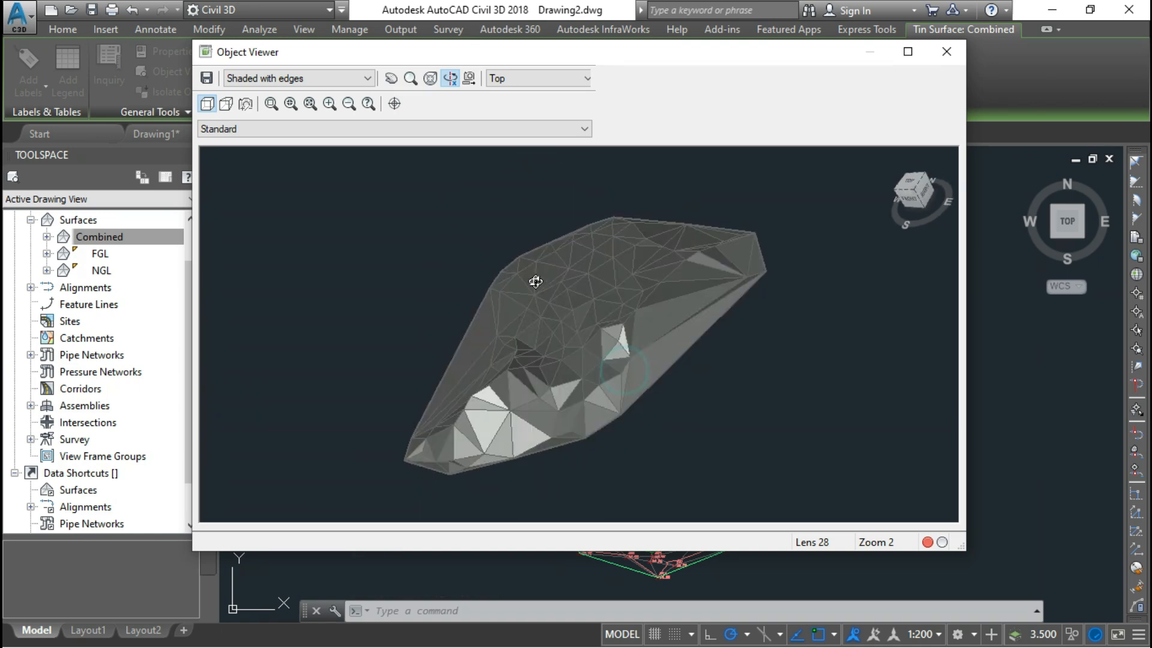
pyautogui.press('Escape')
# Select the NGL surface, inspect its shape in the Object Viewer, and clear the selection.
pyautogui.click(119, 272)
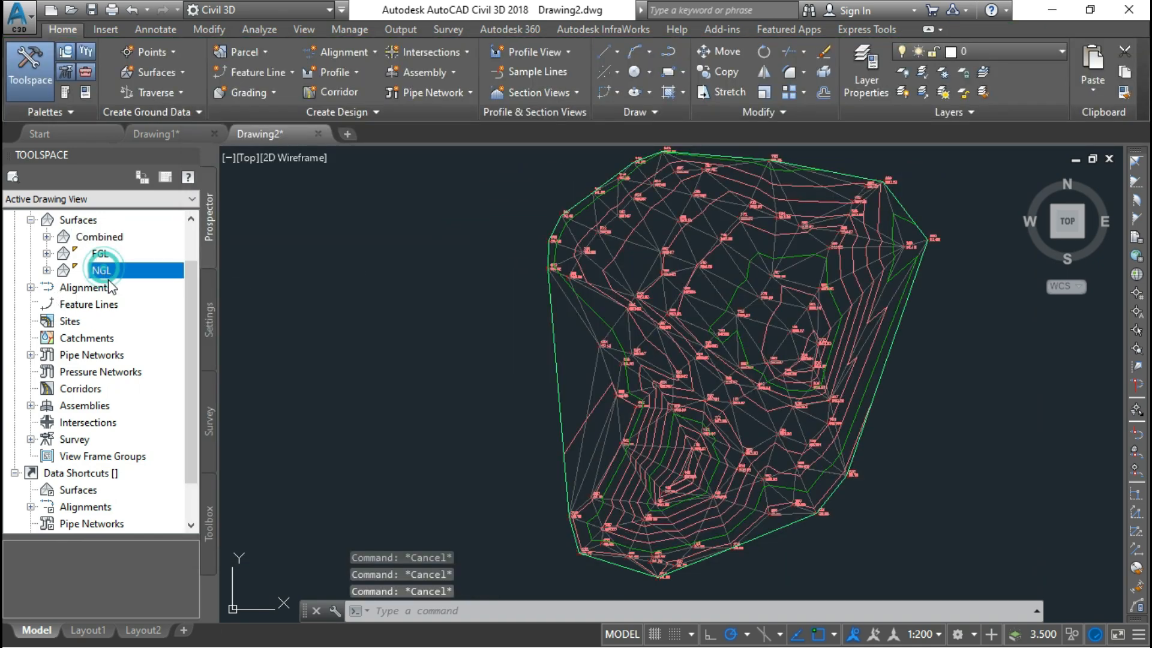
pyautogui.rightClick(123, 281)
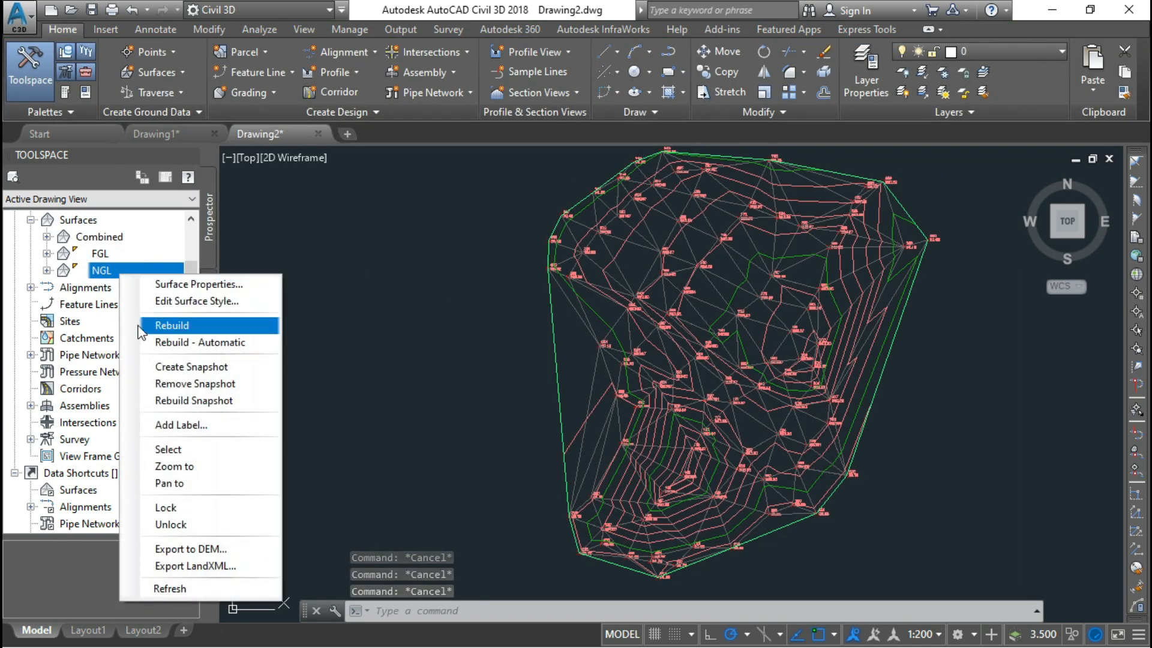
pyautogui.click(186, 445)
pyautogui.click(185, 73)
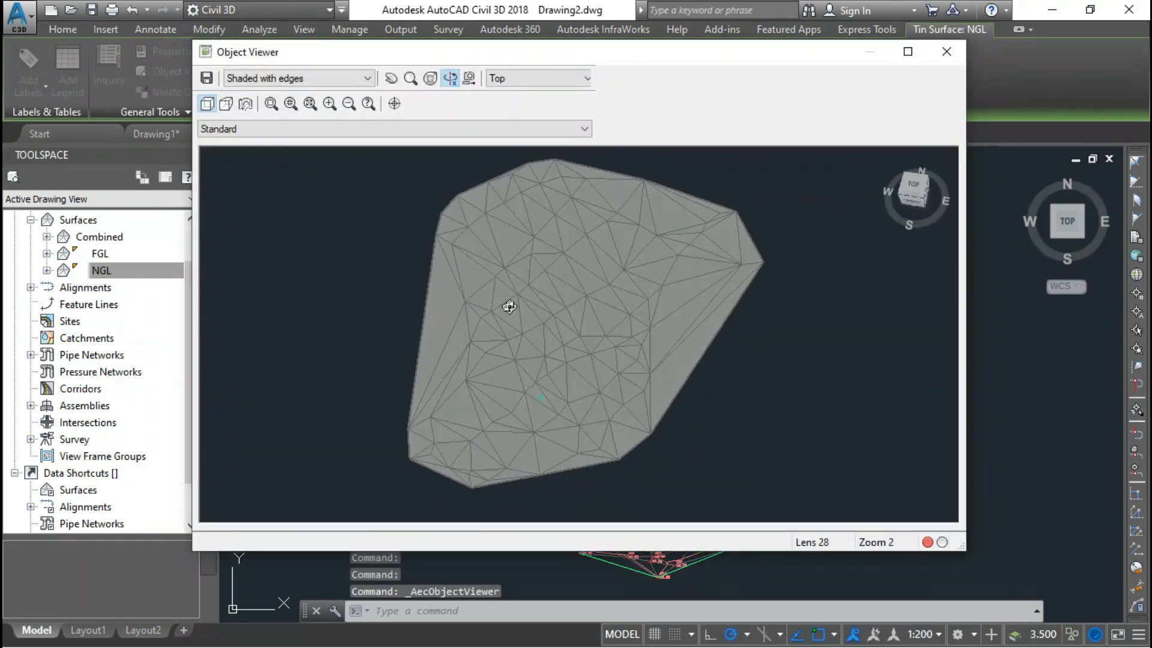
pyautogui.moveTo(565, 308); pyautogui.dragTo(522, 321)
pyautogui.click(942, 50)
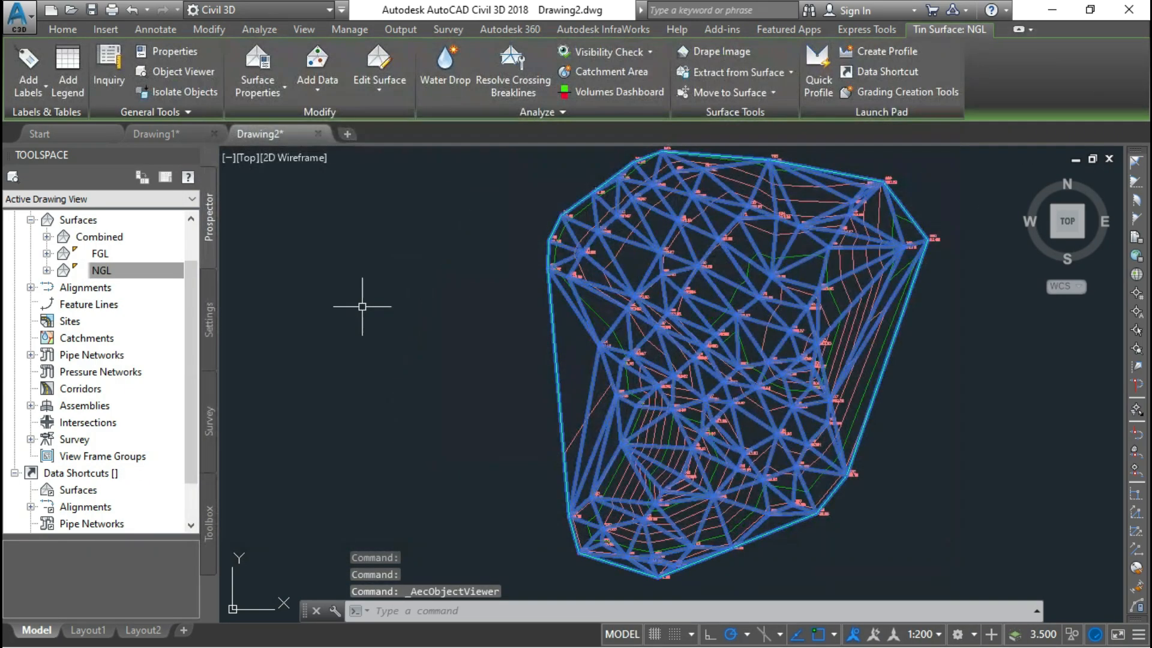
pyautogui.click(370, 318)
pyautogui.press('Escape')
pyautogui.press('Escape')
pyautogui.press('Escape')
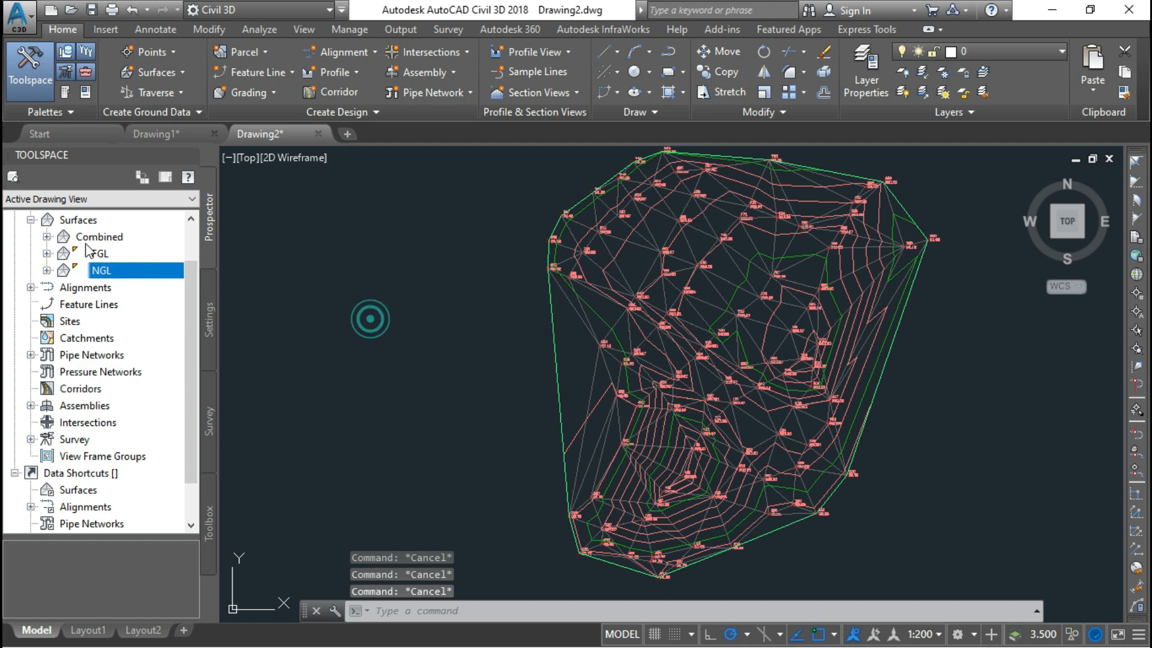
# Select the FGL surface, inspect its shape in the Object Viewer, and clear the selection.
pyautogui.rightClick(99, 254)
pyautogui.click(144, 421)
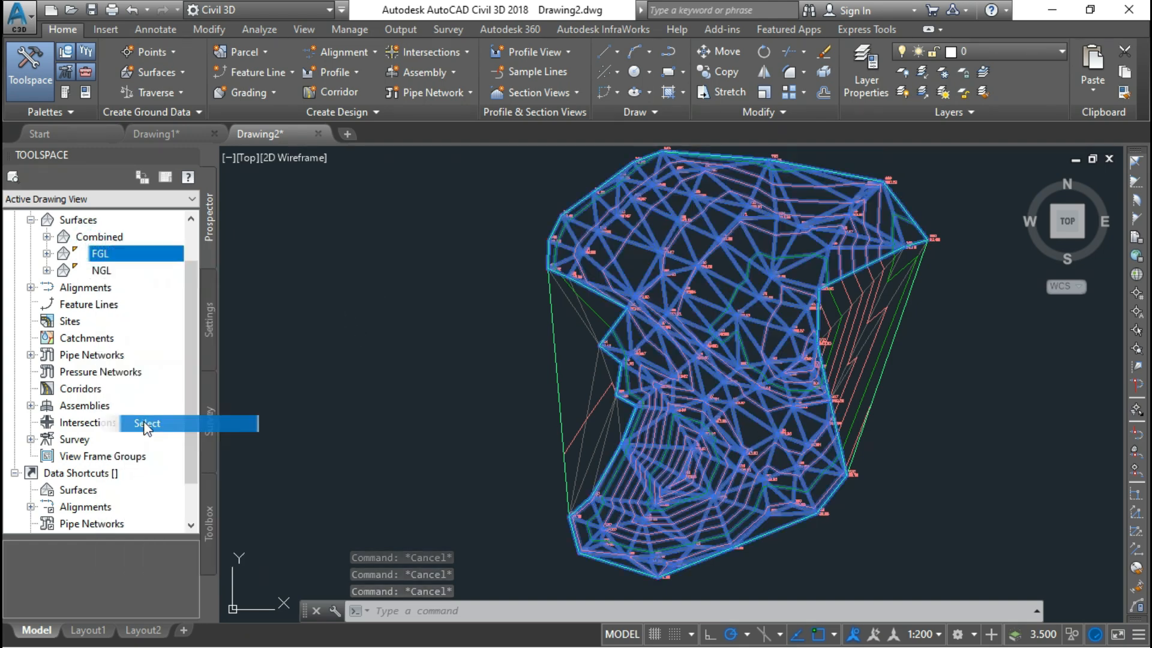
pyautogui.click(184, 73)
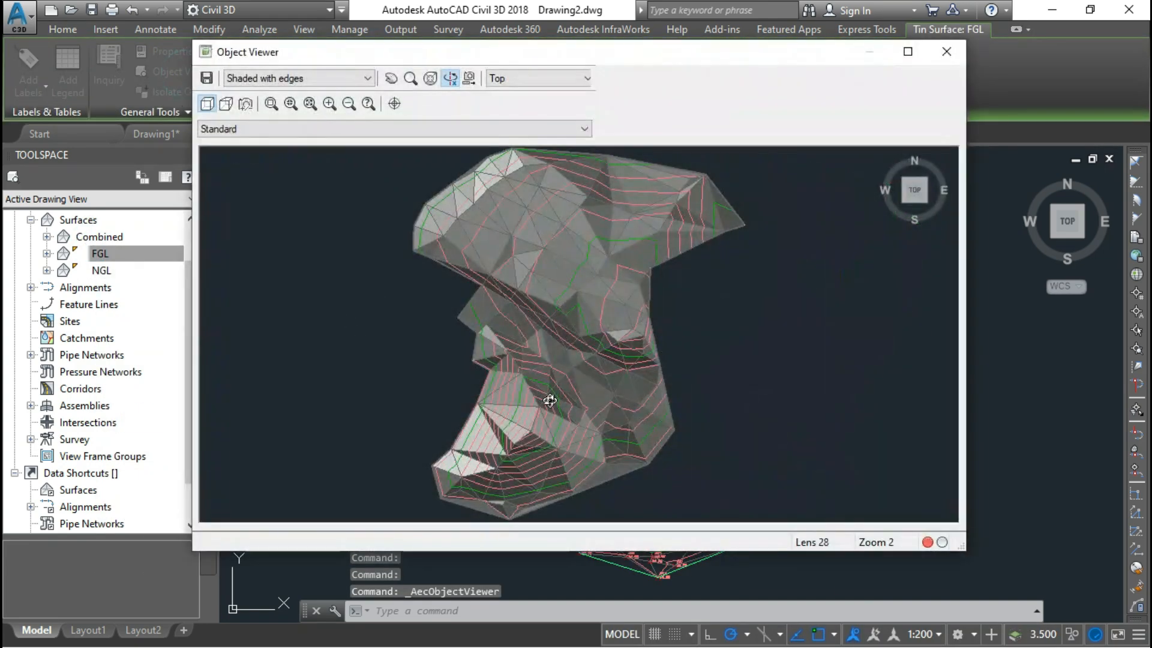
pyautogui.moveTo(547, 402); pyautogui.dragTo(543, 363)
pyautogui.click(945, 52)
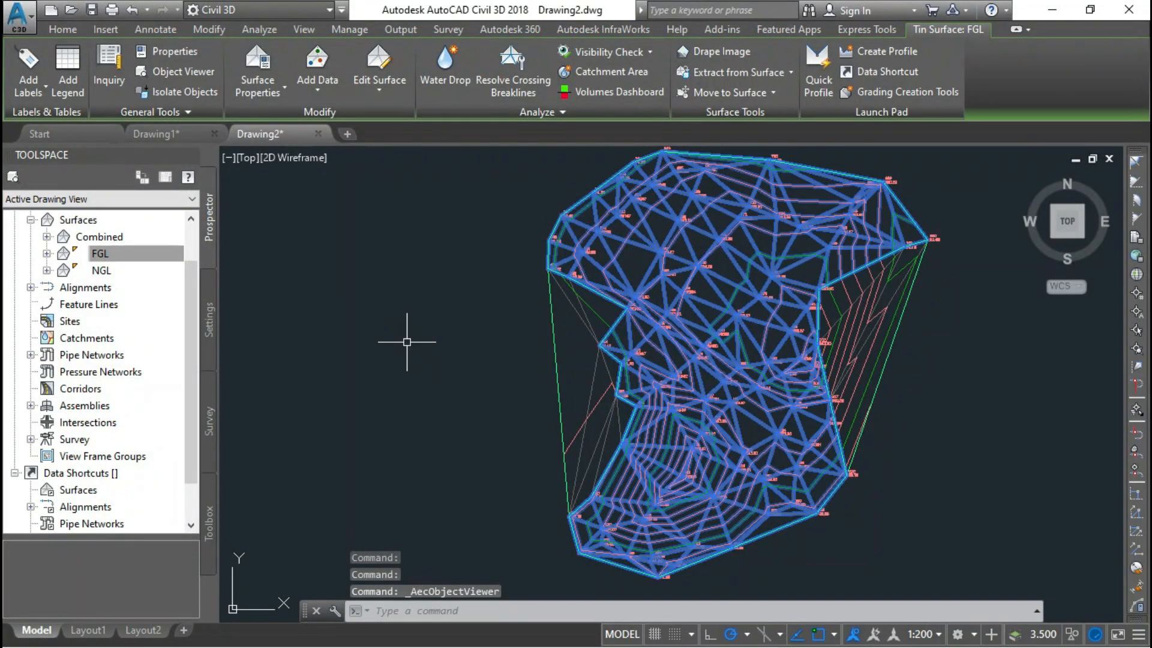
pyautogui.press('Escape')
pyautogui.press('Escape')
pyautogui.press('Escape')
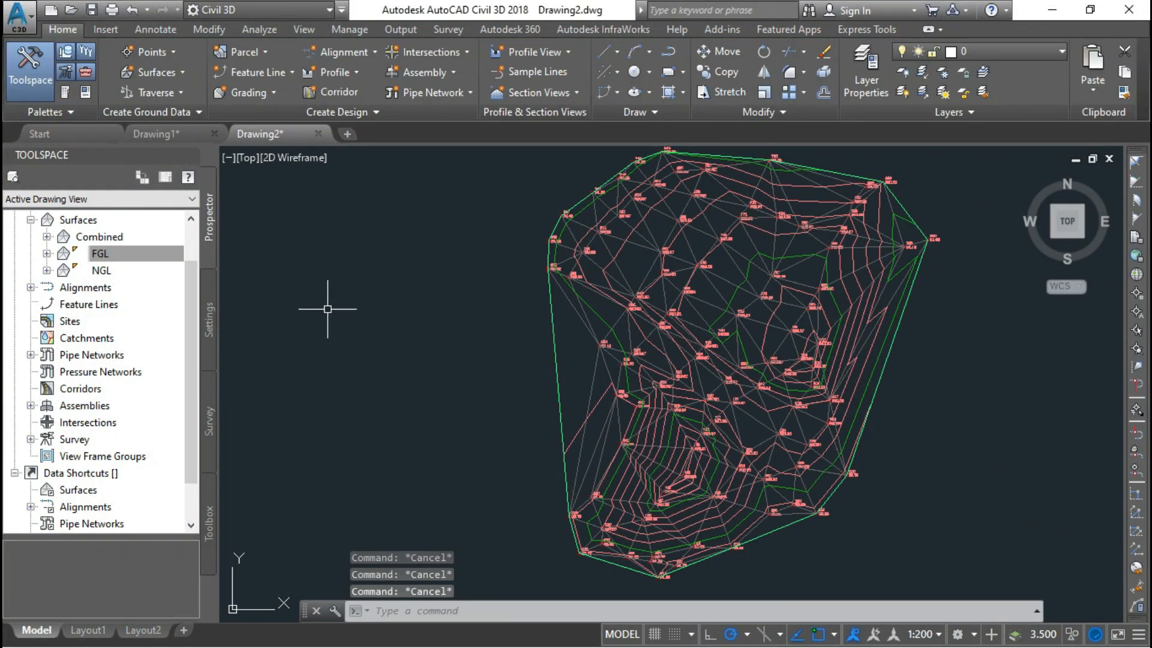
# Select the Combined surface again, orbit it in the Object Viewer to compare it with NGL and FGL, and clear the selection.
pyautogui.rightClick(104, 235)
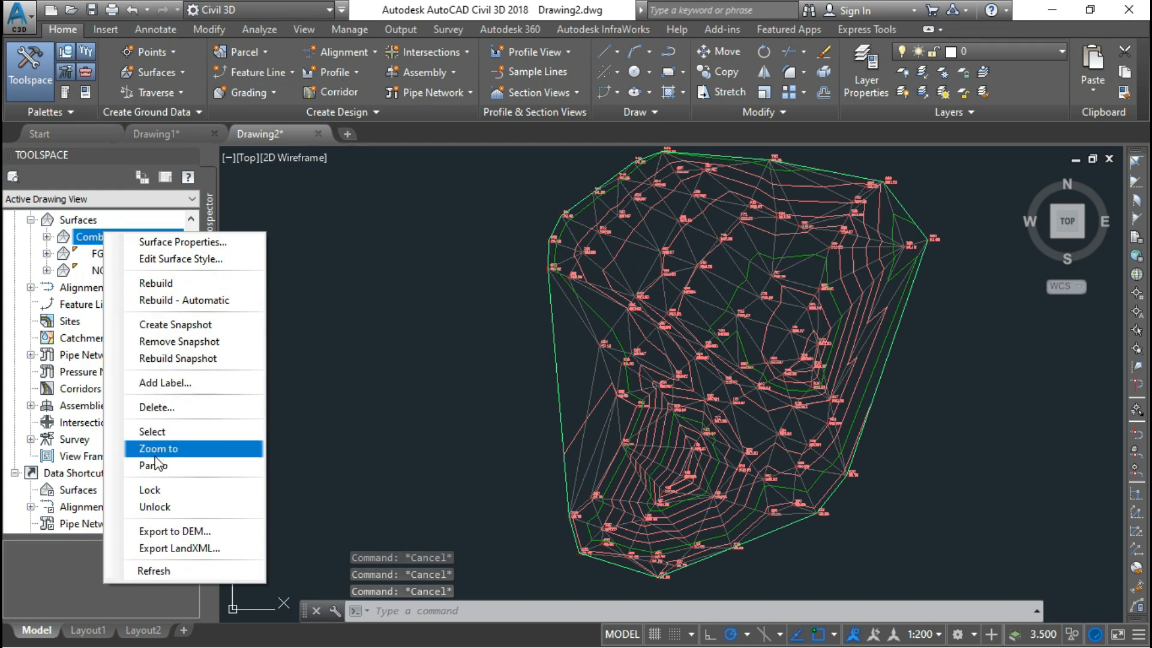
pyautogui.click(152, 432)
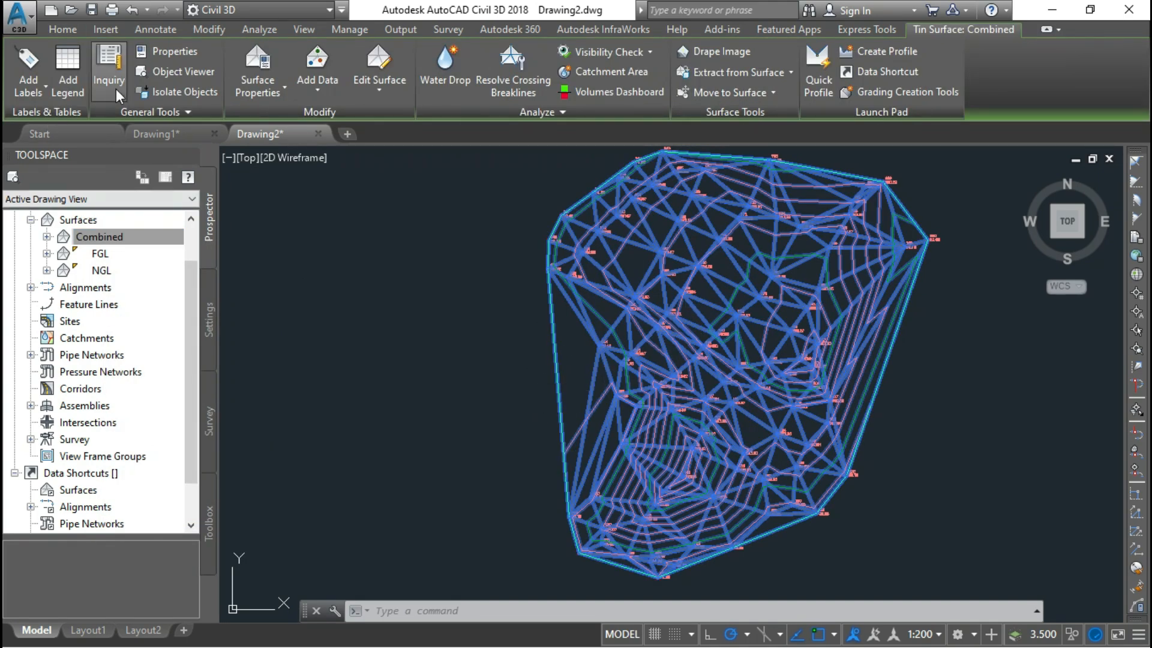
pyautogui.click(175, 72)
pyautogui.moveTo(557, 382)
pyautogui.mouseDown()
pyautogui.moveTo(560, 262)
pyautogui.moveTo(506, 319)
pyautogui.moveTo(529, 277)
pyautogui.moveTo(538, 337)
pyautogui.moveTo(550, 300)
pyautogui.moveTo(494, 336)
pyautogui.mouseUp()
pyautogui.press('Escape')
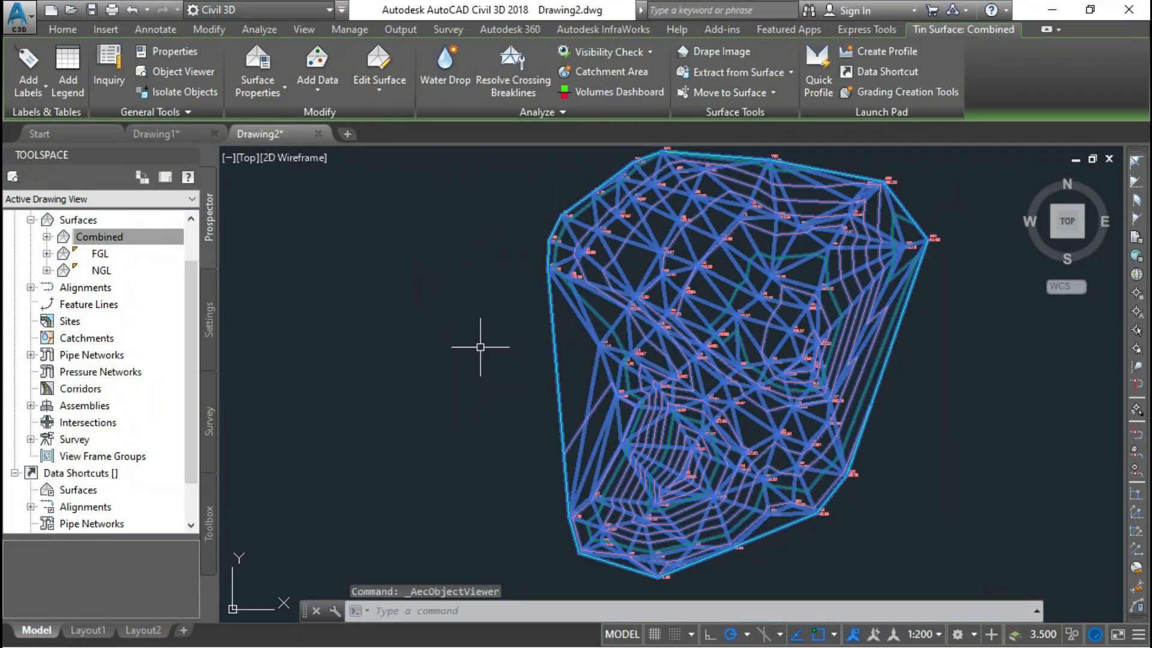
pyautogui.press('Escape')
pyautogui.press('Escape')
pyautogui.press('Escape')
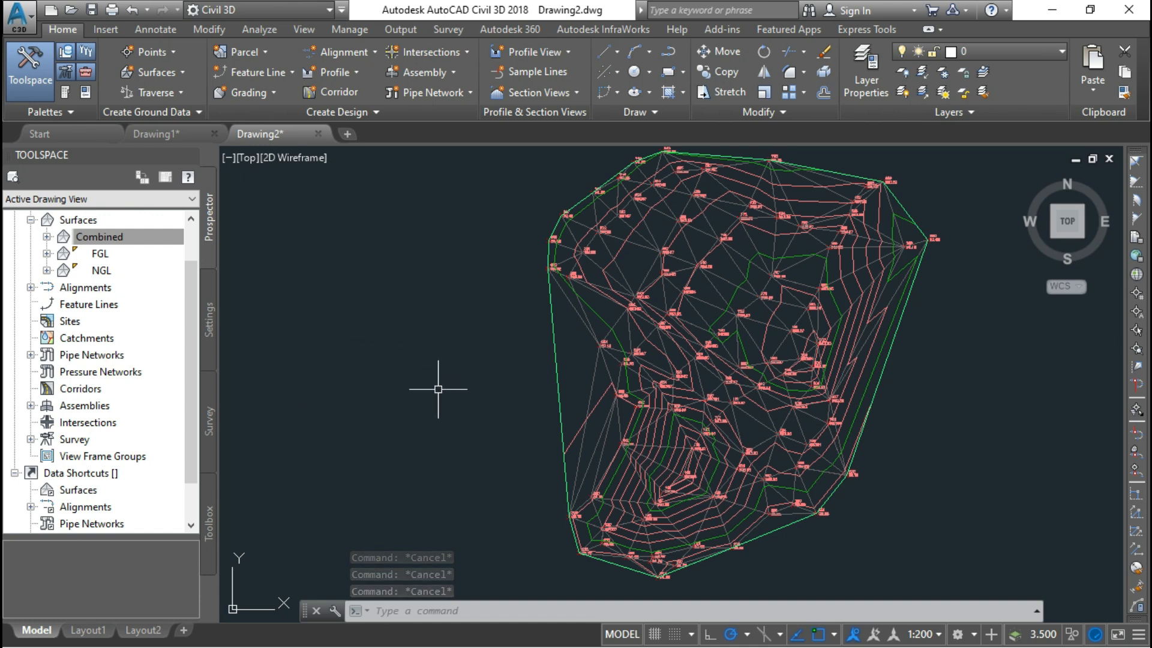
pyautogui.press('Escape')
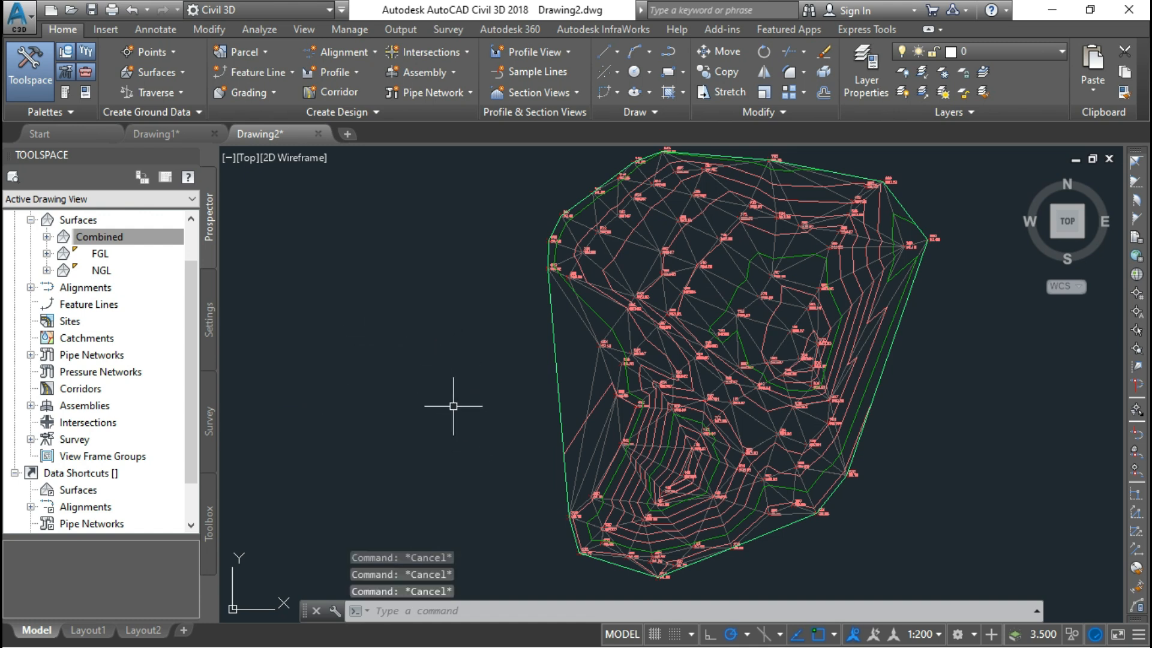
# Select all surfaces and points in the drawing, inspect them together in the Object Viewer, and clear the selection.
pyautogui.click(489, 357)
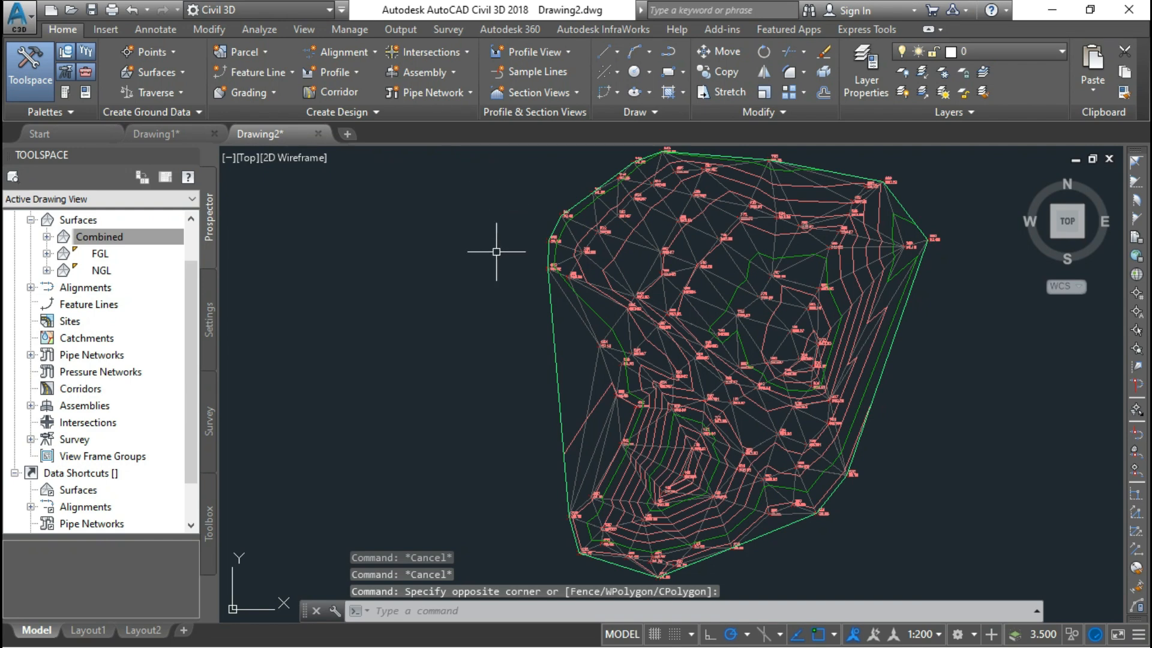
pyautogui.scroll(-3, 496, 250)
pyautogui.click(502, 165)
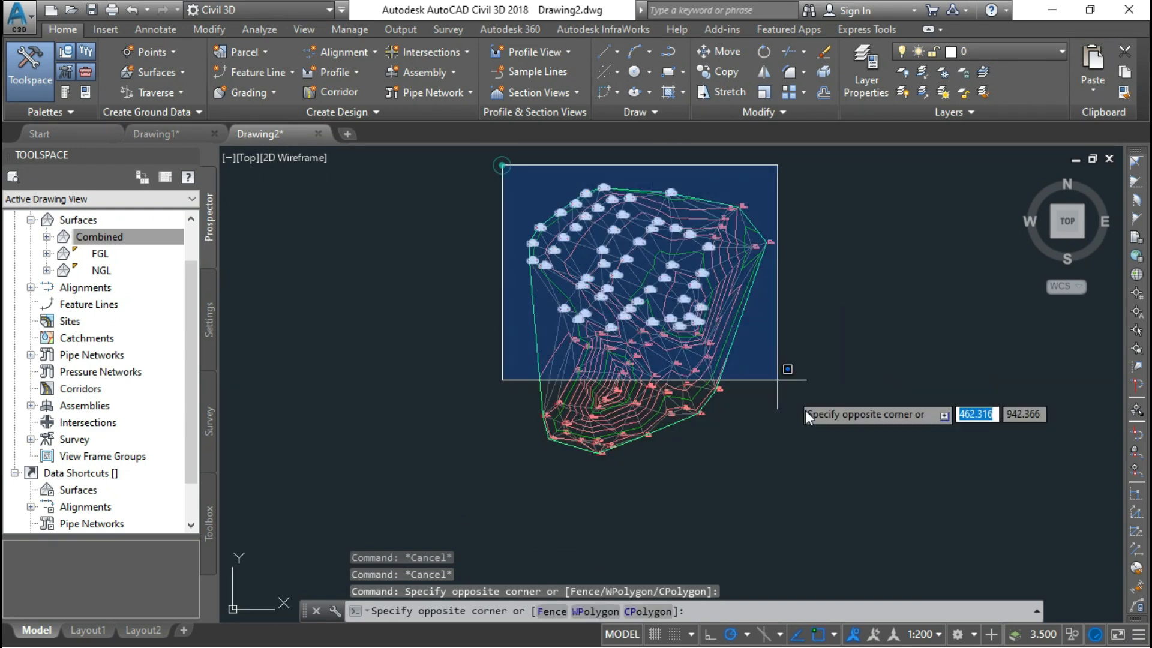
pyautogui.click(841, 500)
pyautogui.click(87, 76)
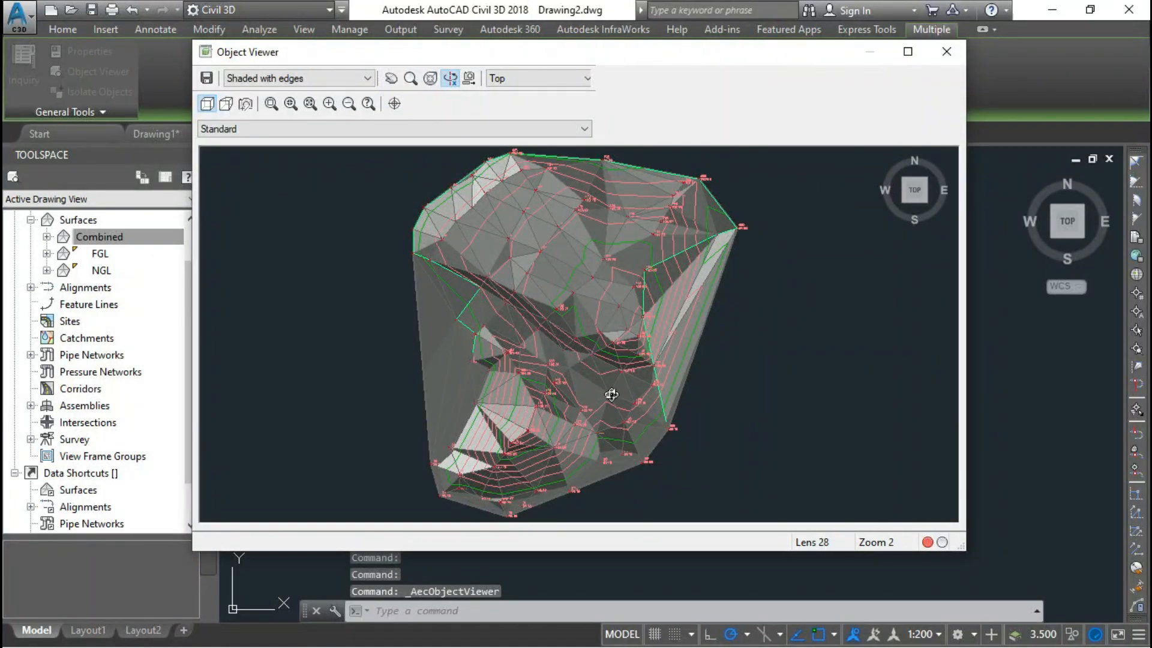
pyautogui.moveTo(611, 395)
pyautogui.mouseDown()
pyautogui.moveTo(600, 318)
pyautogui.moveTo(643, 327)
pyautogui.moveTo(571, 340)
pyautogui.moveTo(604, 334)
pyautogui.moveTo(576, 357)
pyautogui.moveTo(617, 332)
pyautogui.moveTo(589, 385)
pyautogui.moveTo(601, 346)
pyautogui.mouseUp()
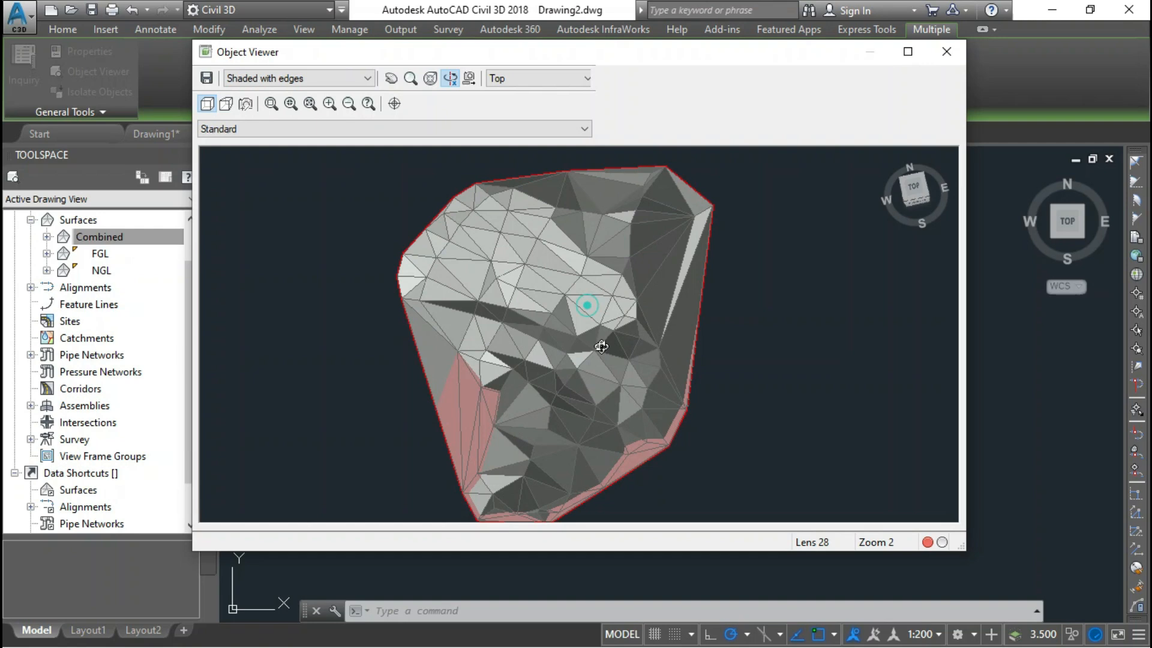
pyautogui.click(946, 51)
pyautogui.press('Escape')
pyautogui.press('Escape')
pyautogui.press('Escape')
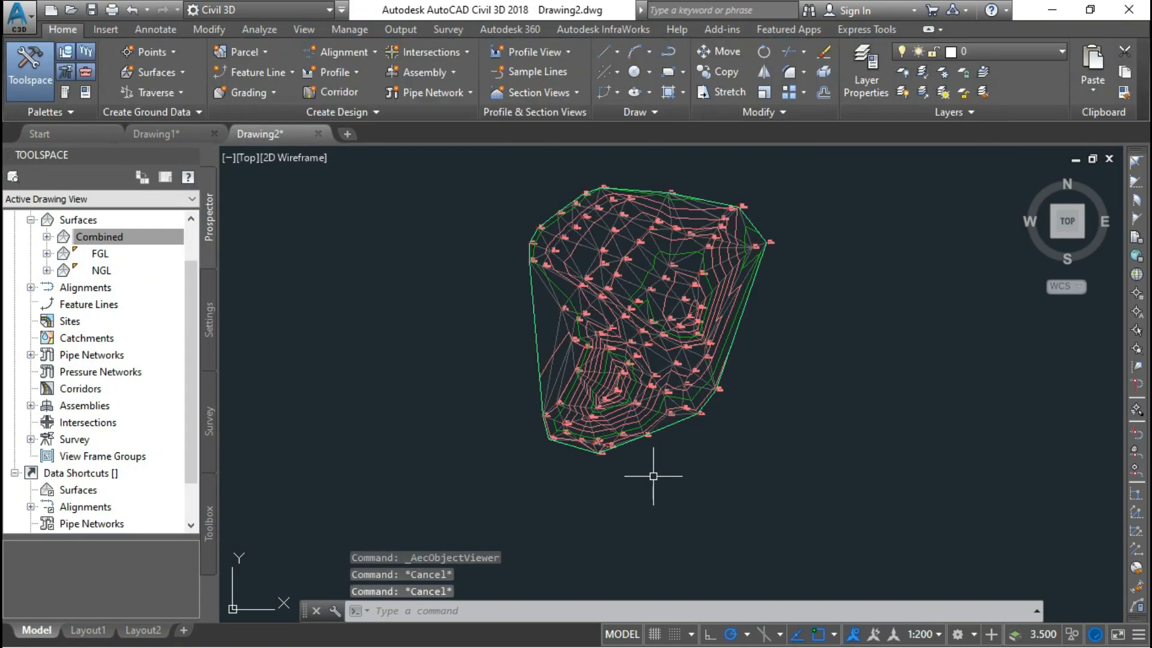
# Select the Combined surface from the surface list, orbit it in the Object Viewer to review the pasted result, and clear the selection.
pyautogui.click(114, 232)
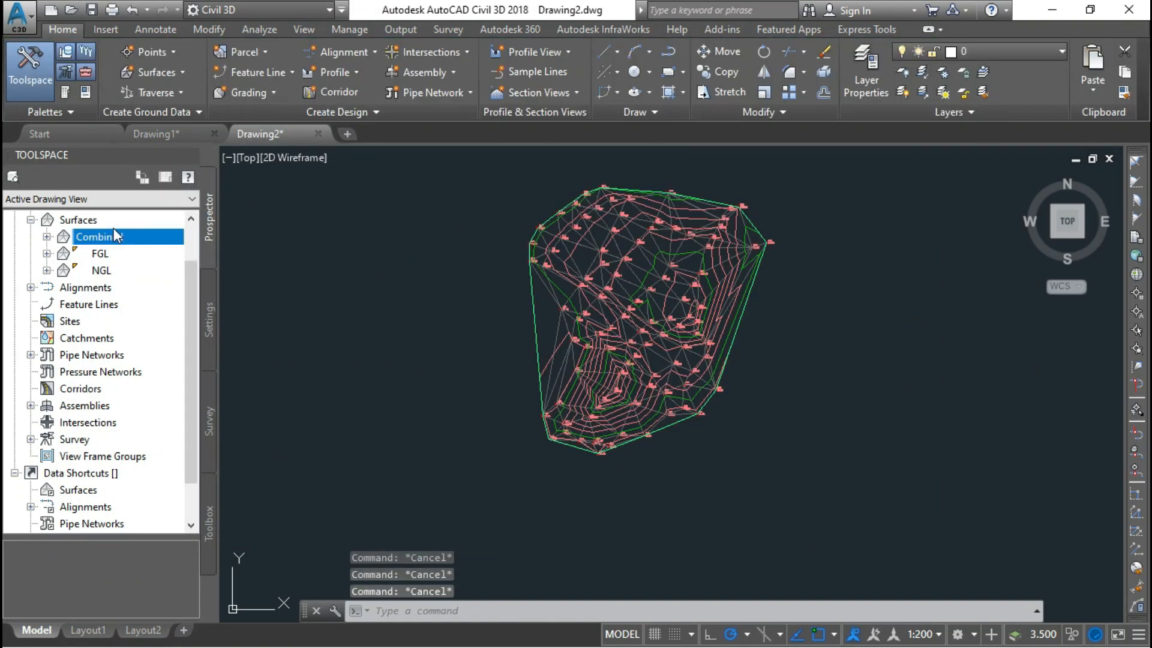
pyautogui.rightClick(116, 242)
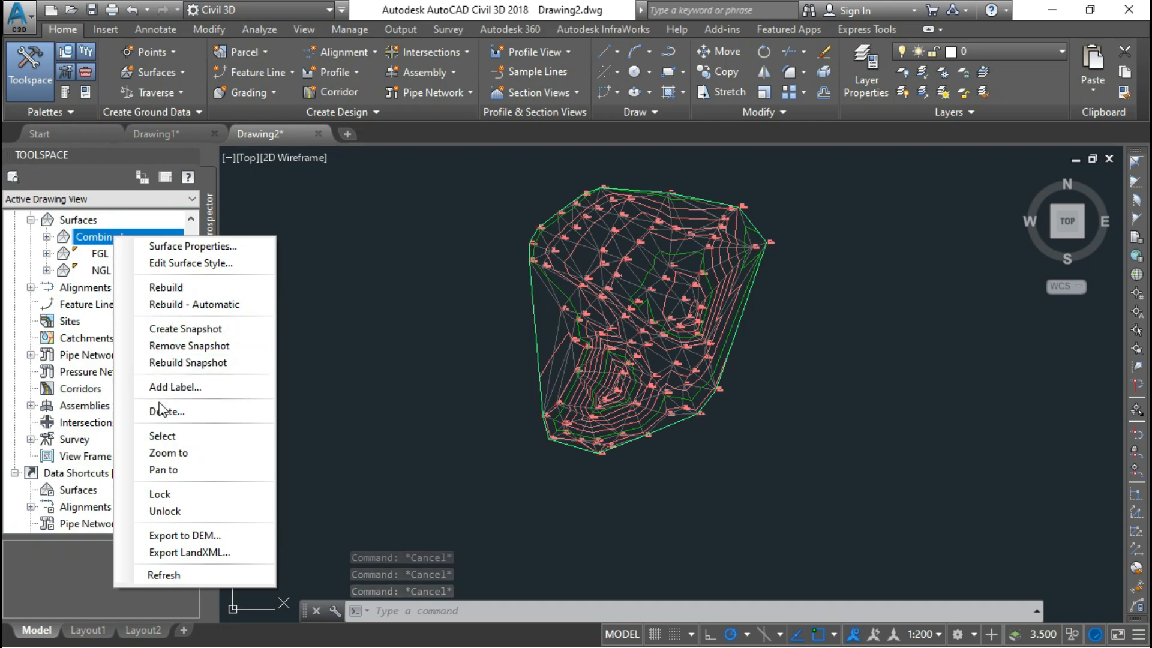
pyautogui.click(169, 437)
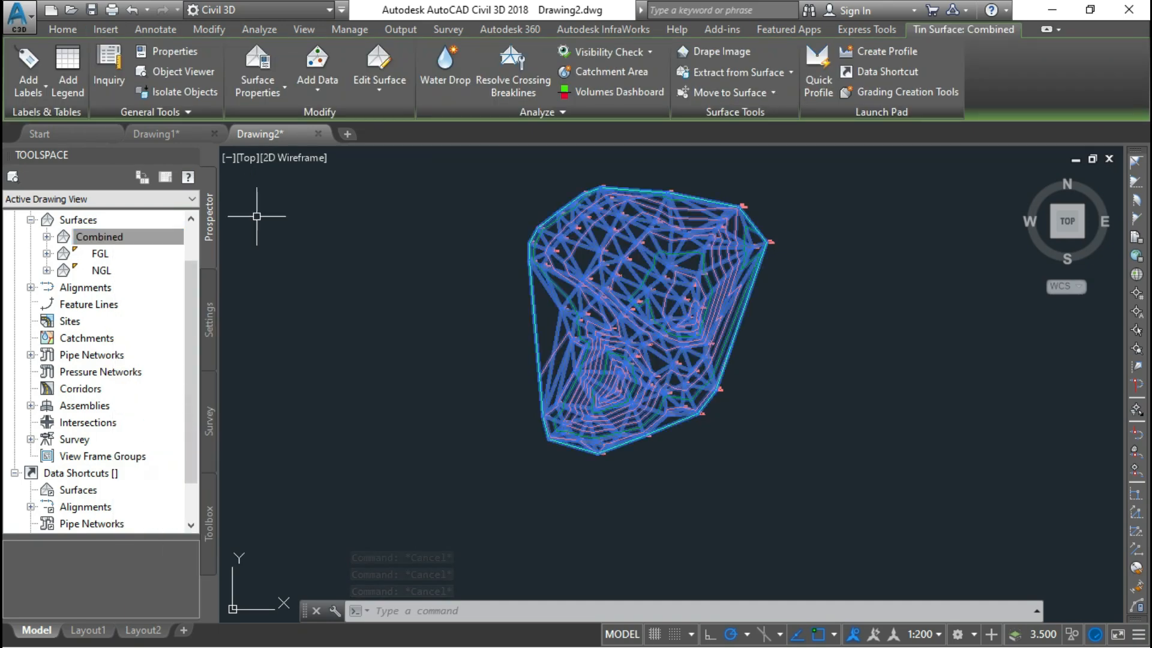
pyautogui.click(192, 74)
pyautogui.moveTo(601, 403)
pyautogui.mouseDown()
pyautogui.moveTo(586, 321)
pyautogui.moveTo(571, 334)
pyautogui.moveTo(612, 286)
pyautogui.moveTo(538, 304)
pyautogui.moveTo(714, 276)
pyautogui.moveTo(530, 380)
pyautogui.moveTo(535, 308)
pyautogui.moveTo(594, 282)
pyautogui.mouseUp()
pyautogui.click(946, 52)
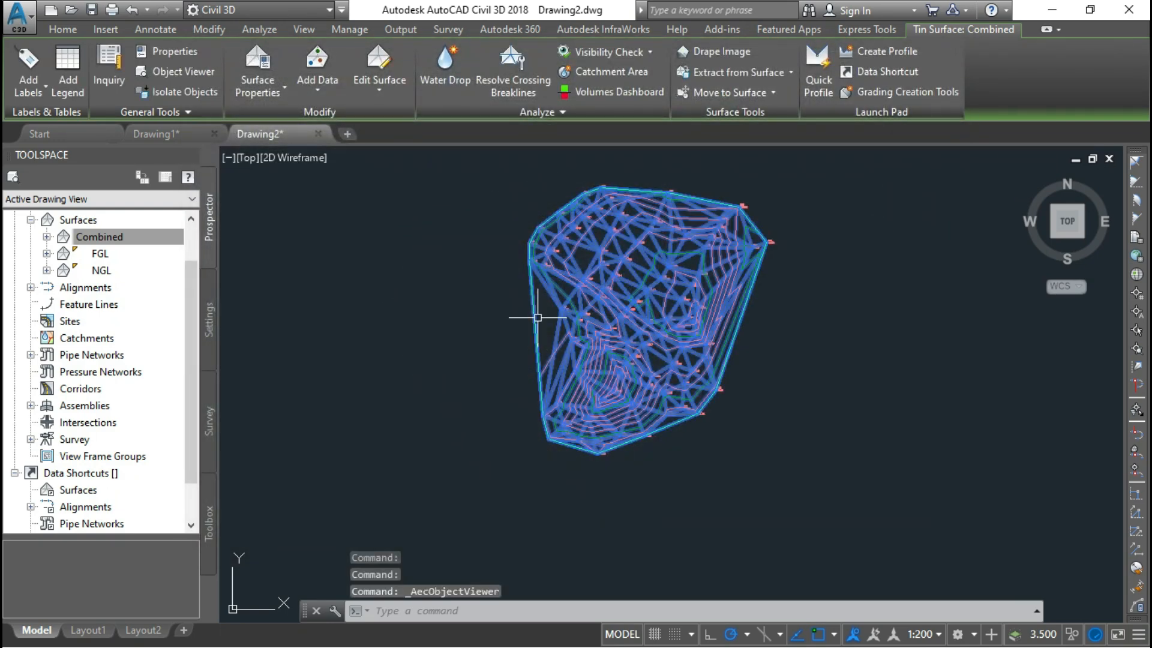
pyautogui.press('Escape')
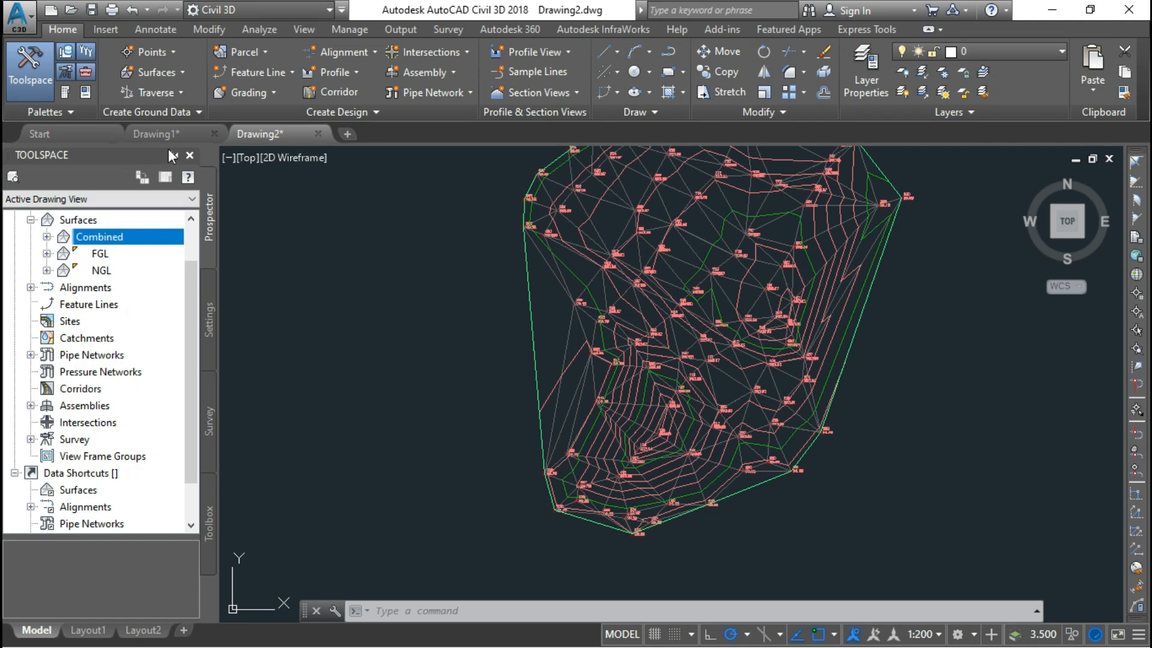
# Switch to Drawing1 and inspect the details of its combined TIN surface near the site's upper-left corner.
pyautogui.click(168, 128)
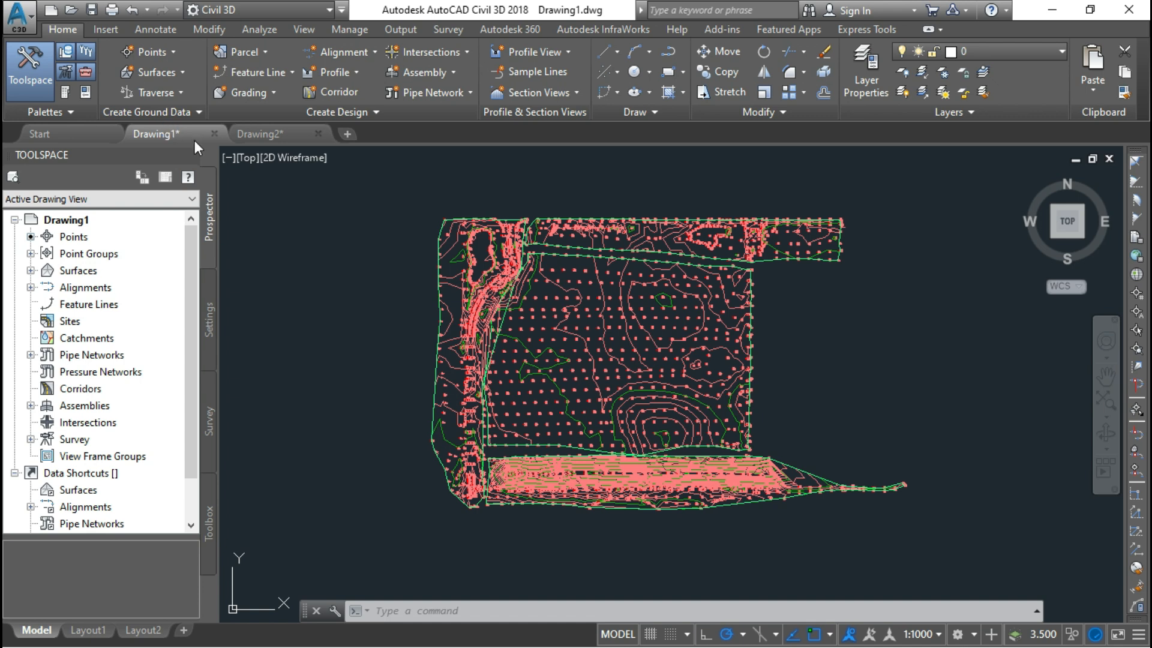
pyautogui.moveTo(473, 261)
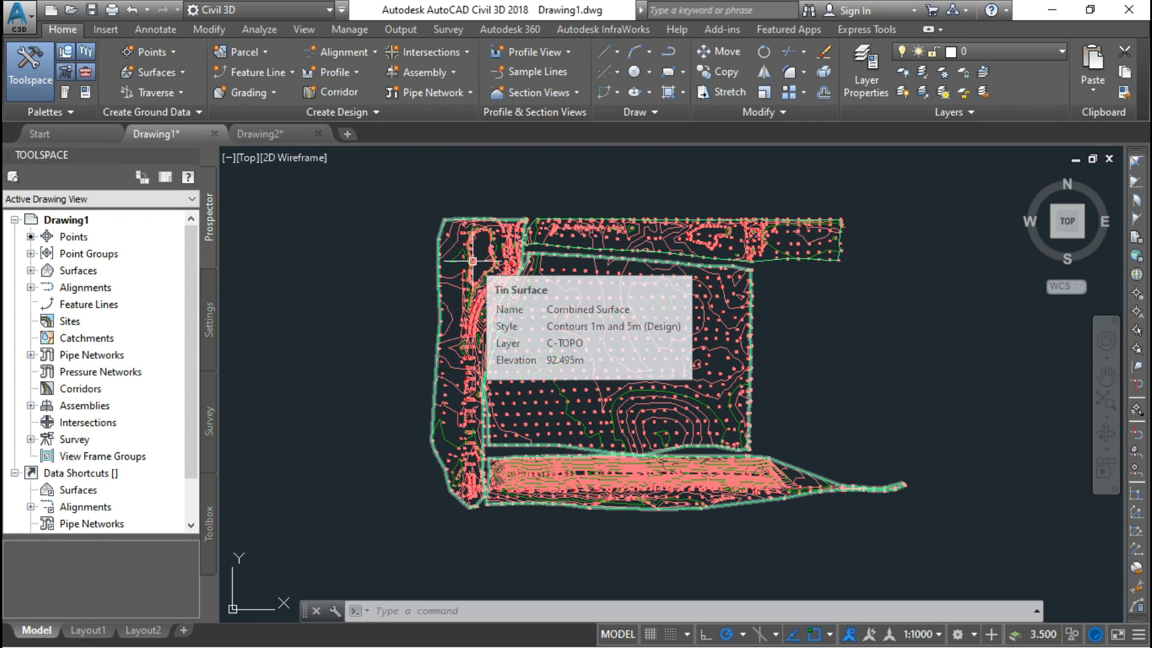